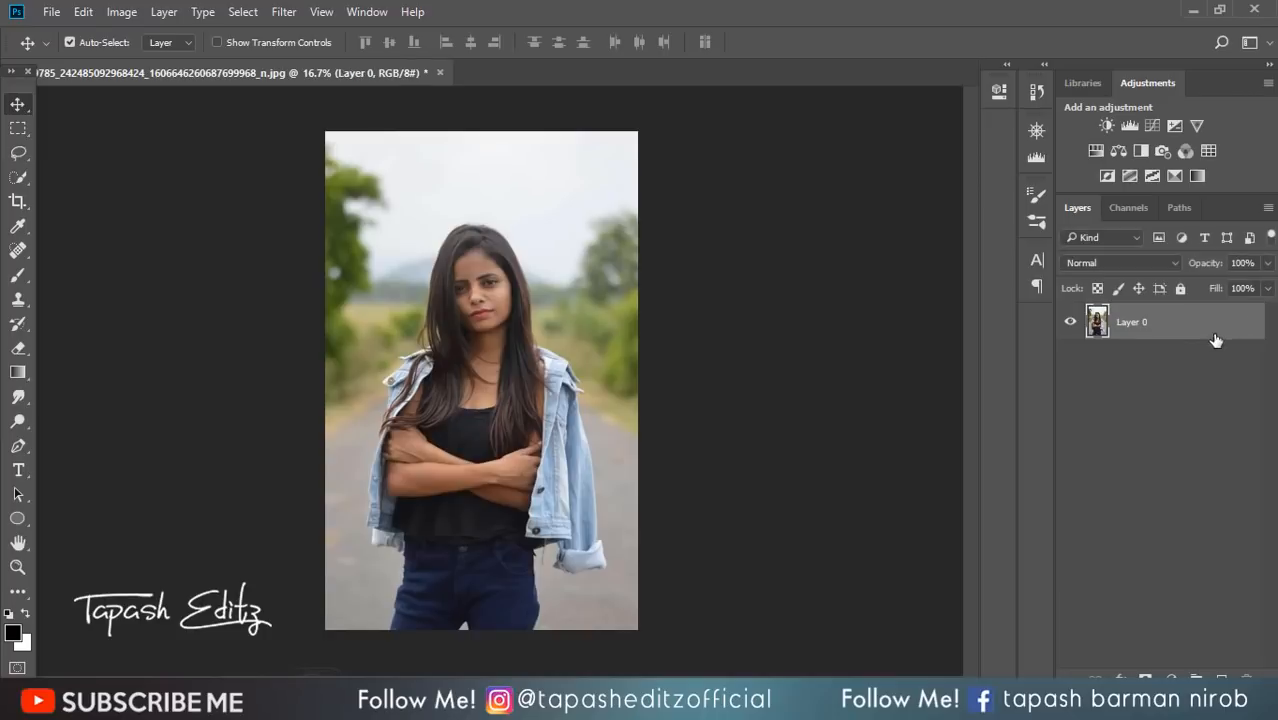
Rename the photo layer as 1
double_click(1133, 322)
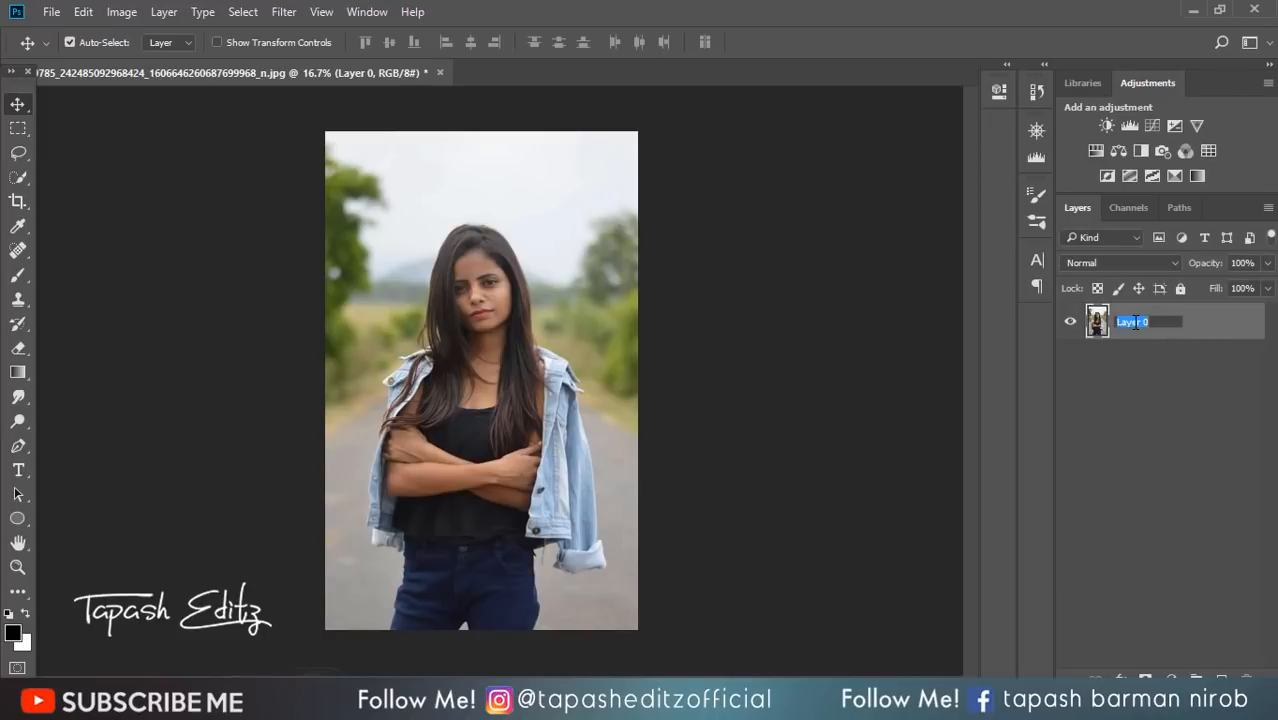
key(Return)
right_click(1212, 331)
click(1226, 425)
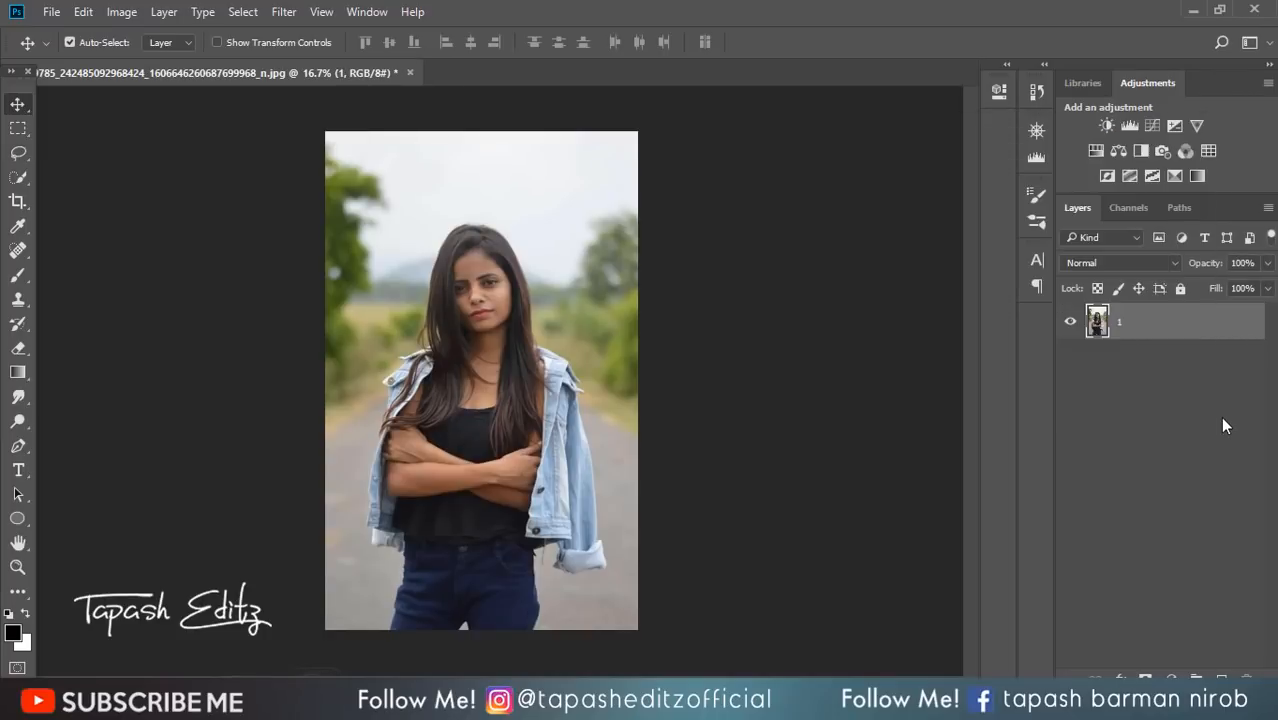
Duplicate layer 1 under the name 2 and hide the original layer 1
right_click(1142, 344)
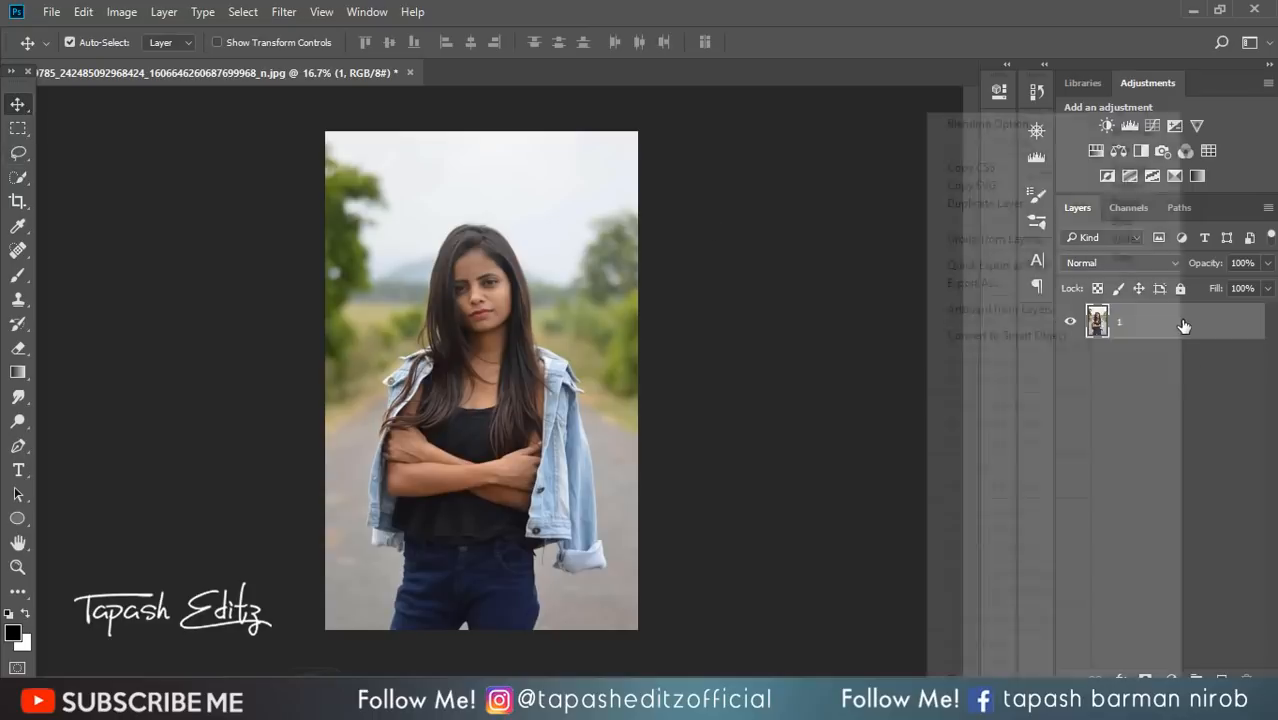
click(1000, 168)
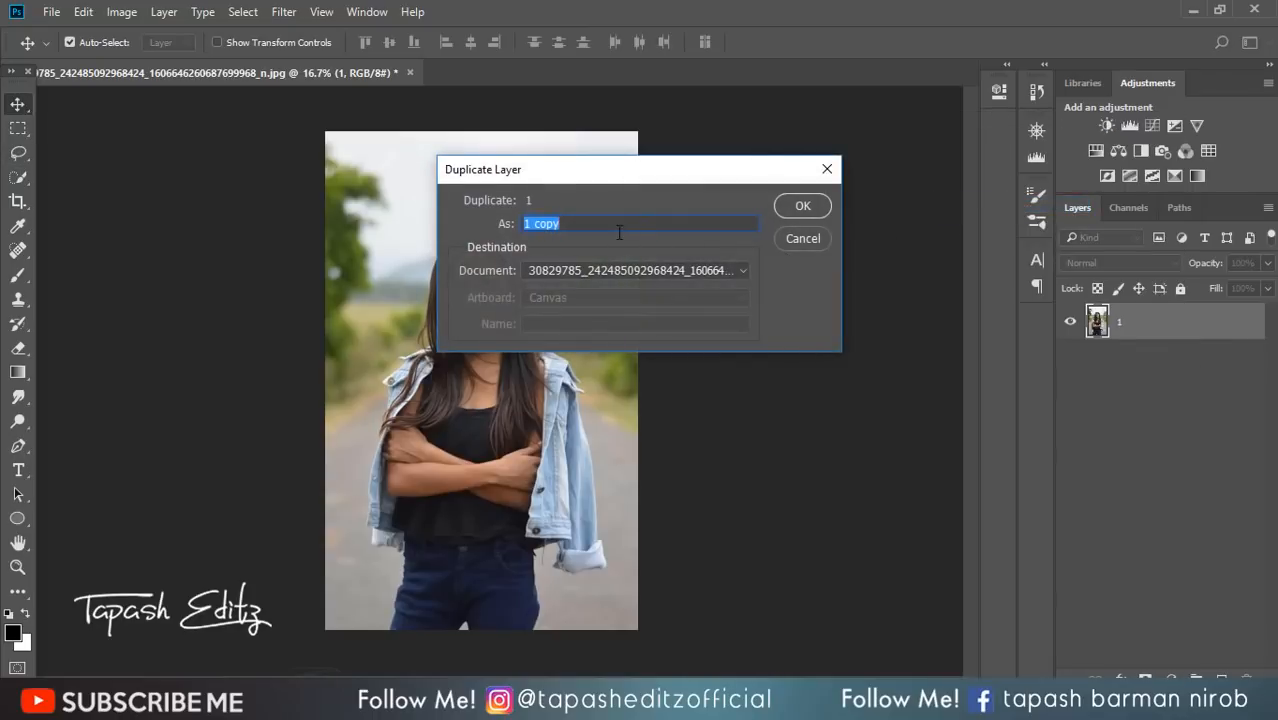
text(2)
click(801, 208)
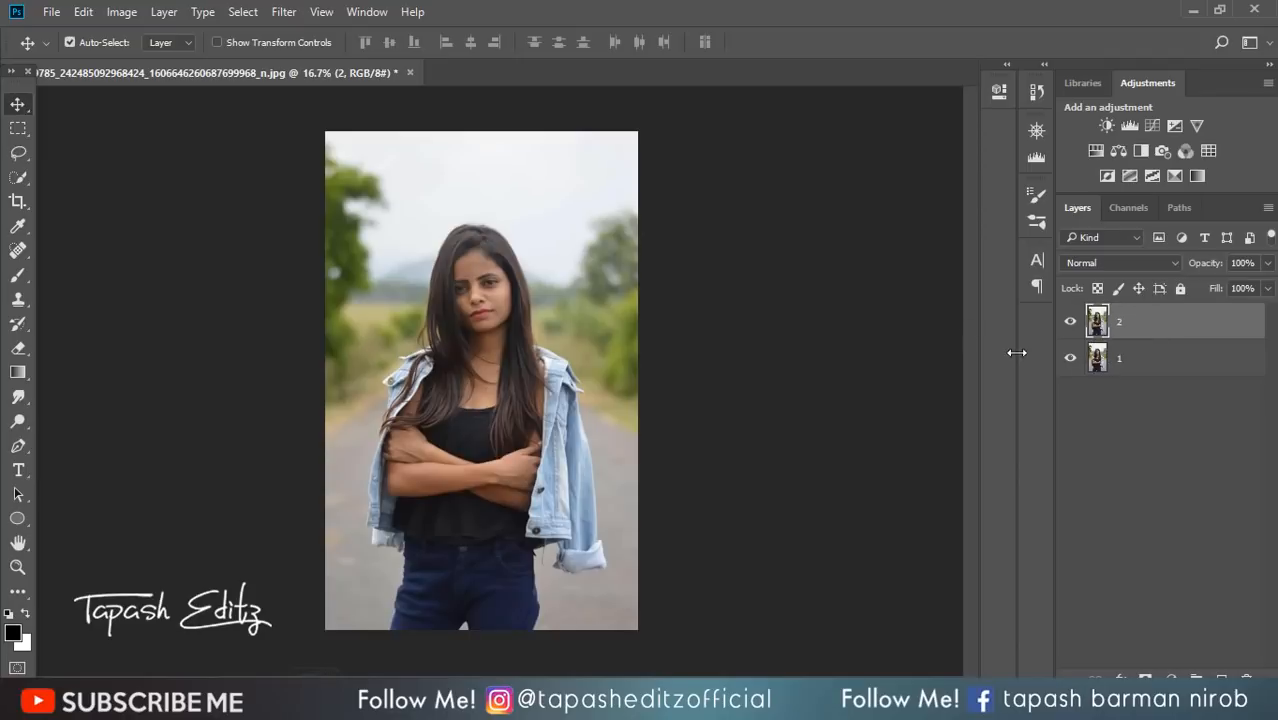
key(ctrl+plus)
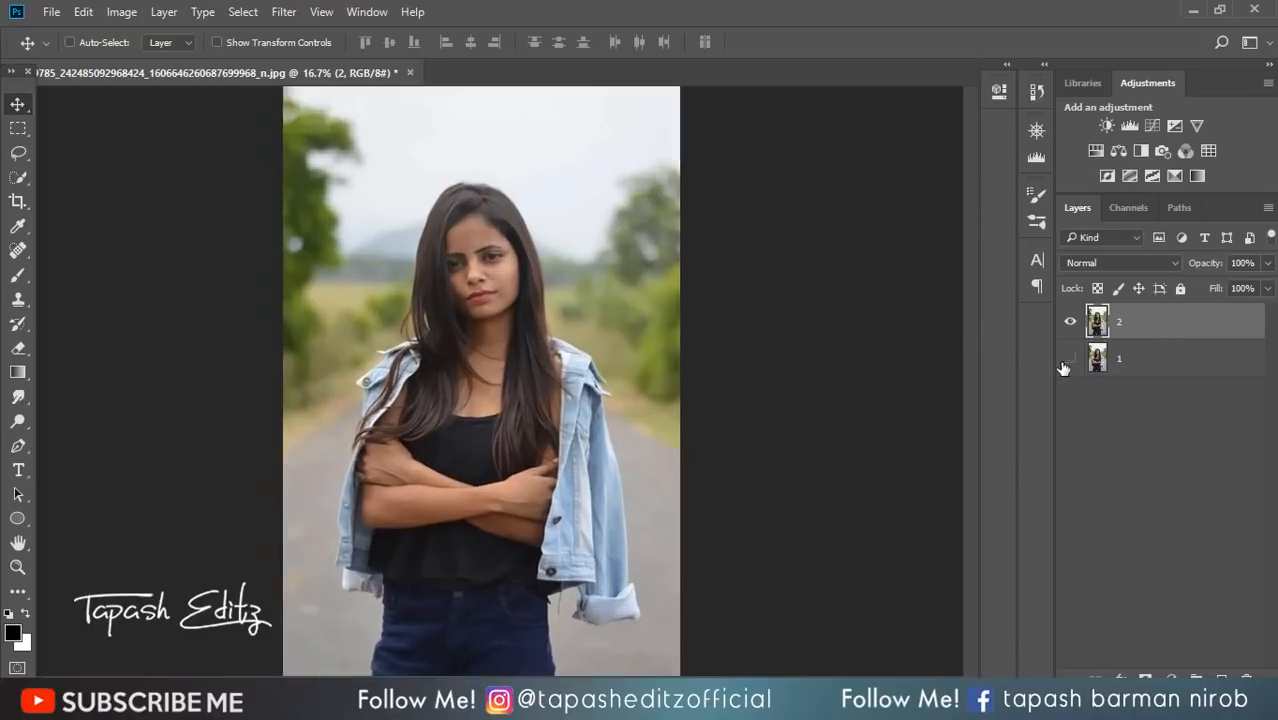
Select the woman's head, hair, arms and upper jacket on layer 2 with the Quick Selection tool at a 27 px brush size
click(18, 177)
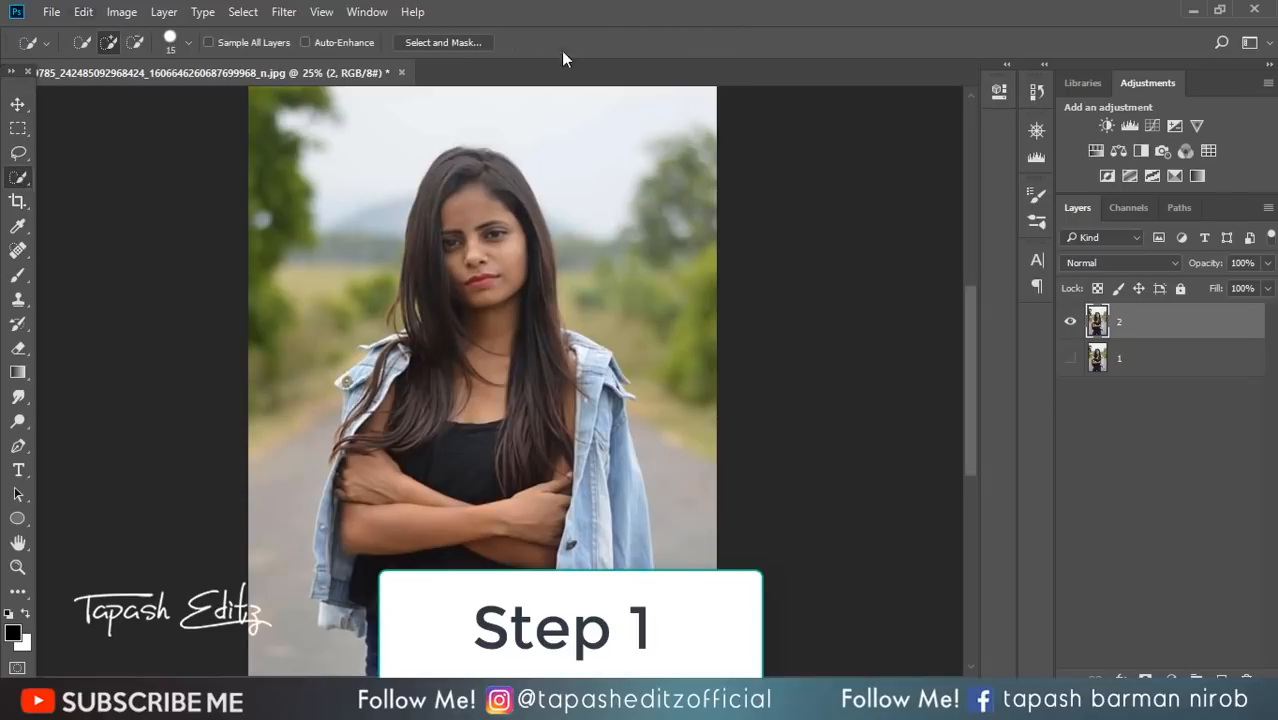
click(186, 42)
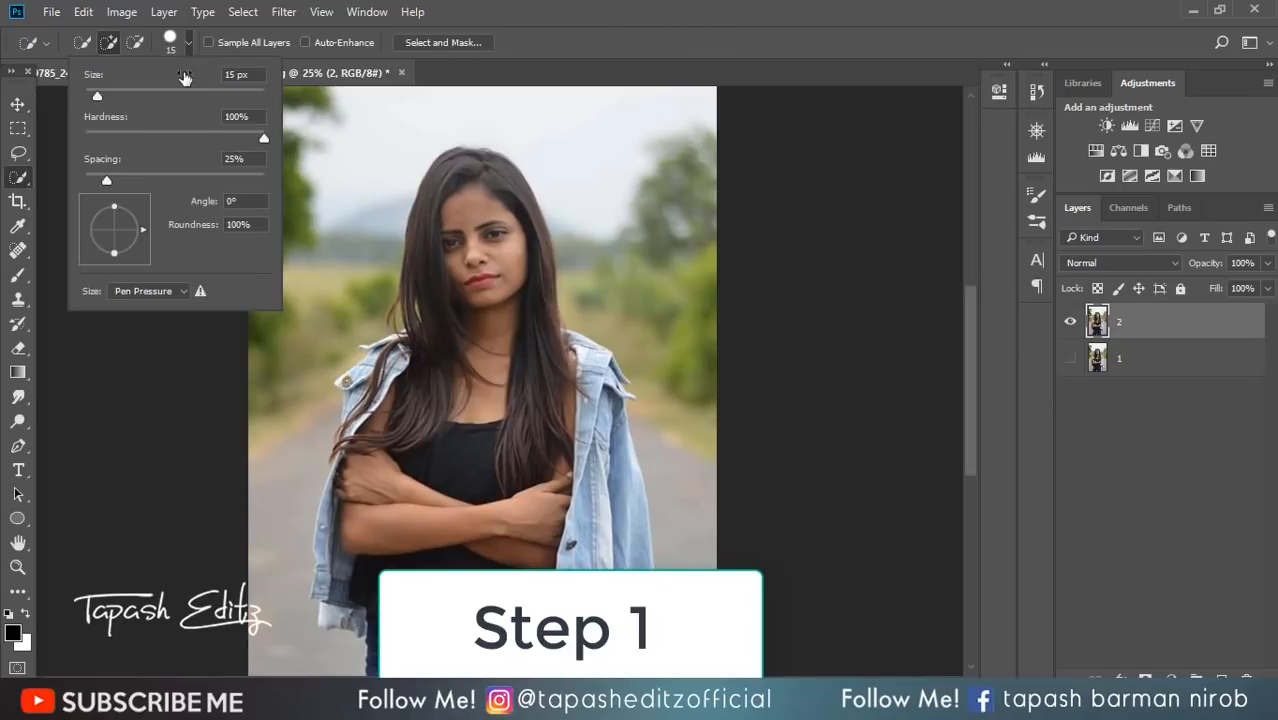
click(109, 96)
click(455, 183)
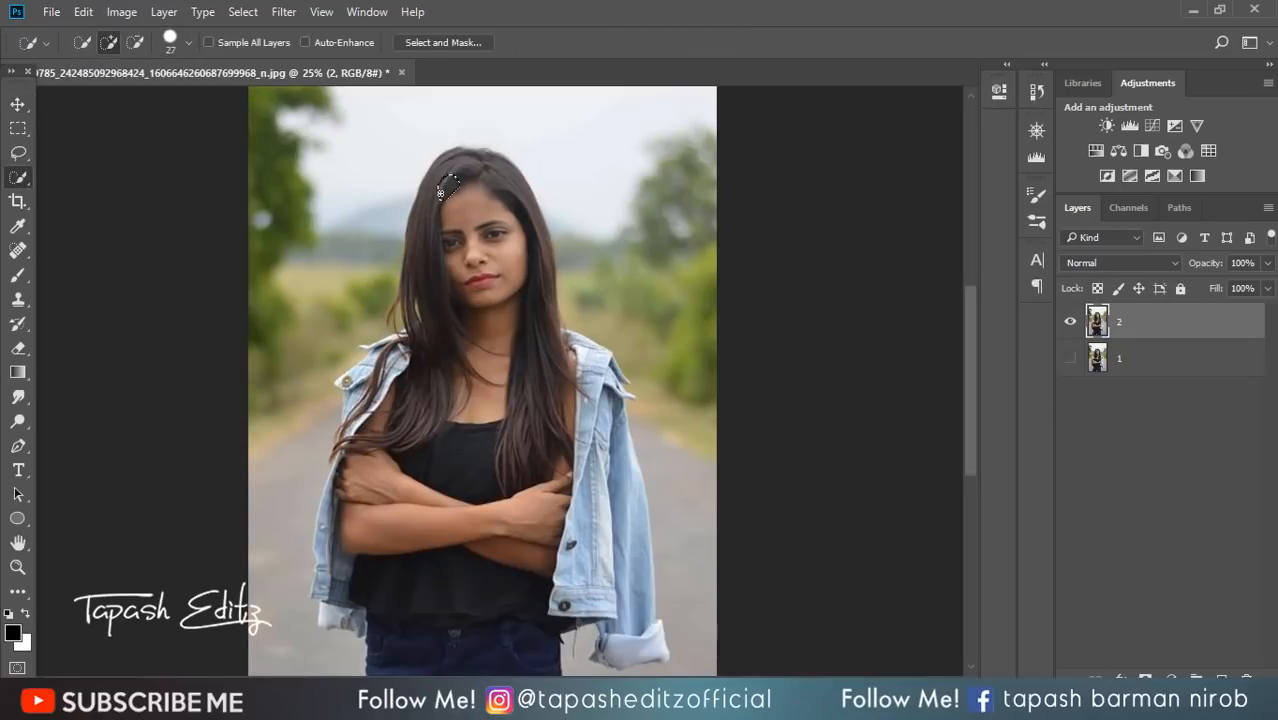
mouse_move(433, 198)
mouse_down()
mouse_move(470, 163)
mouse_move(524, 190)
mouse_move(500, 205)
mouse_up()
mouse_move(429, 284)
mouse_down()
mouse_move(428, 360)
mouse_move(382, 373)
mouse_move(370, 397)
mouse_up()
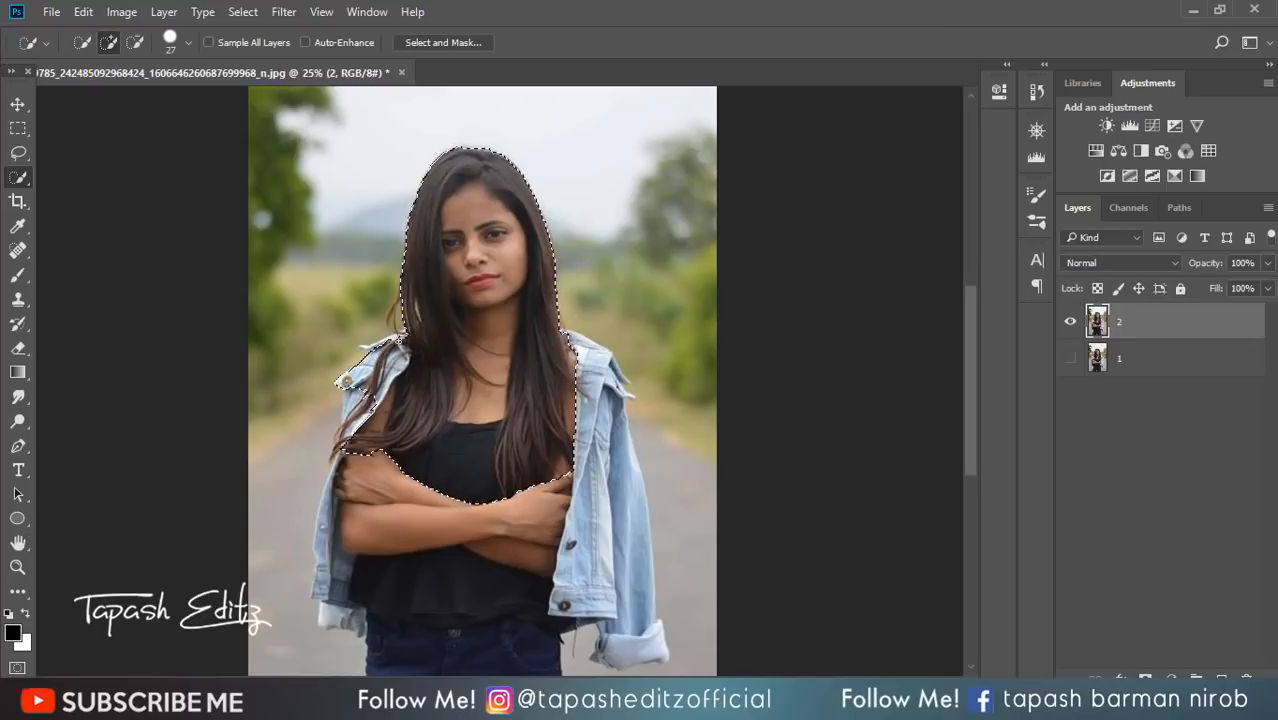
click(395, 340)
mouse_move(596, 371)
mouse_down()
mouse_move(596, 447)
mouse_move(552, 496)
mouse_move(403, 502)
mouse_move(338, 535)
mouse_up()
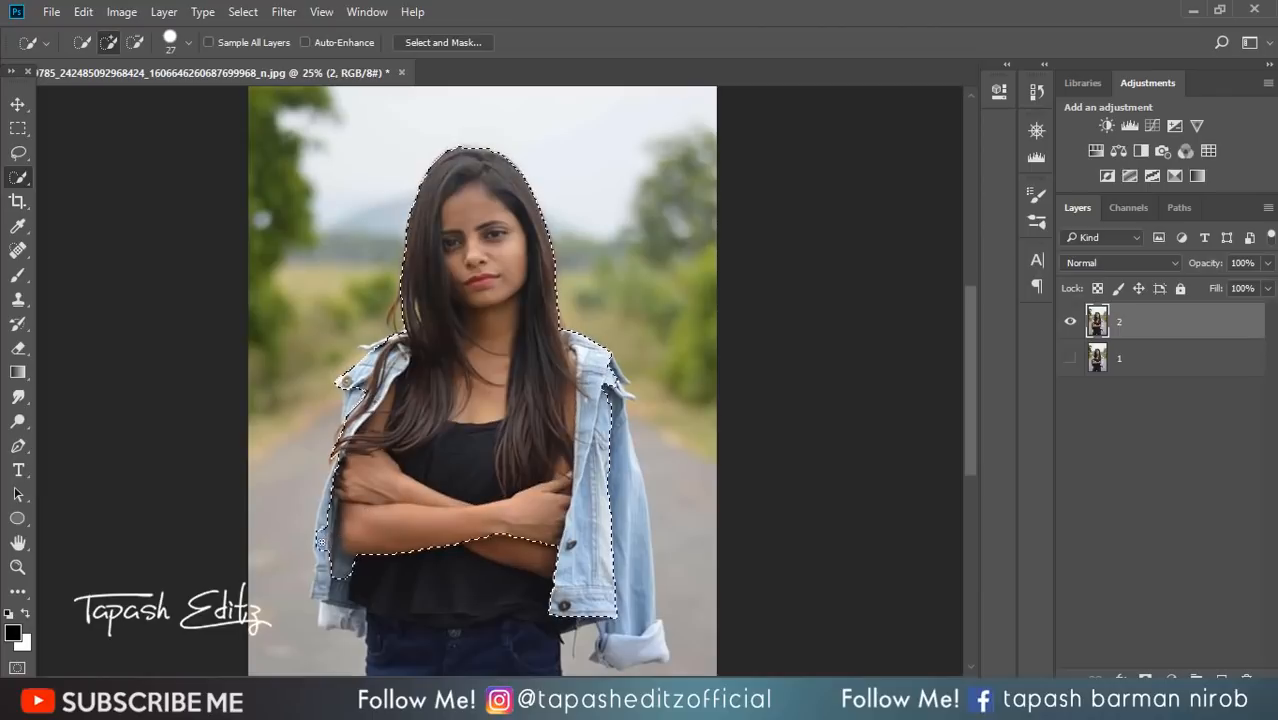
Extend the selection over the black top, jeans, both jacket sleeves and the rolled cuffs
scroll(326, 542, down, 3)
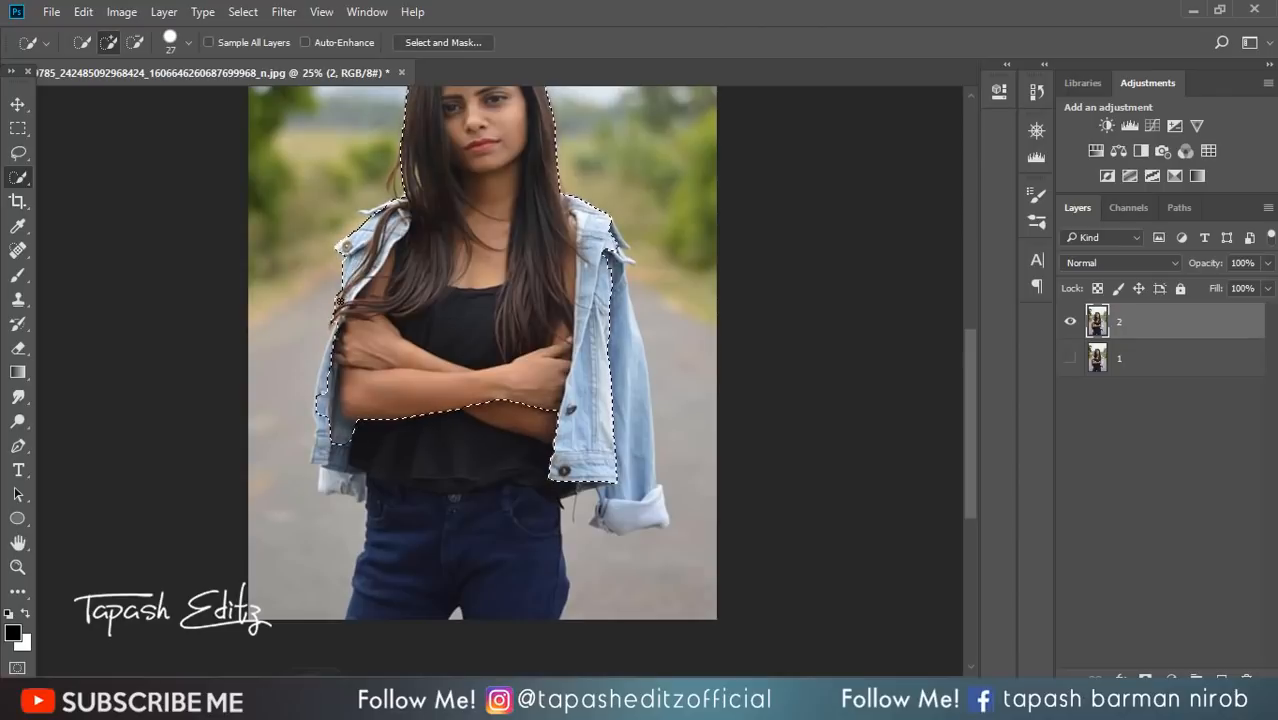
scroll(468, 296, down, 1)
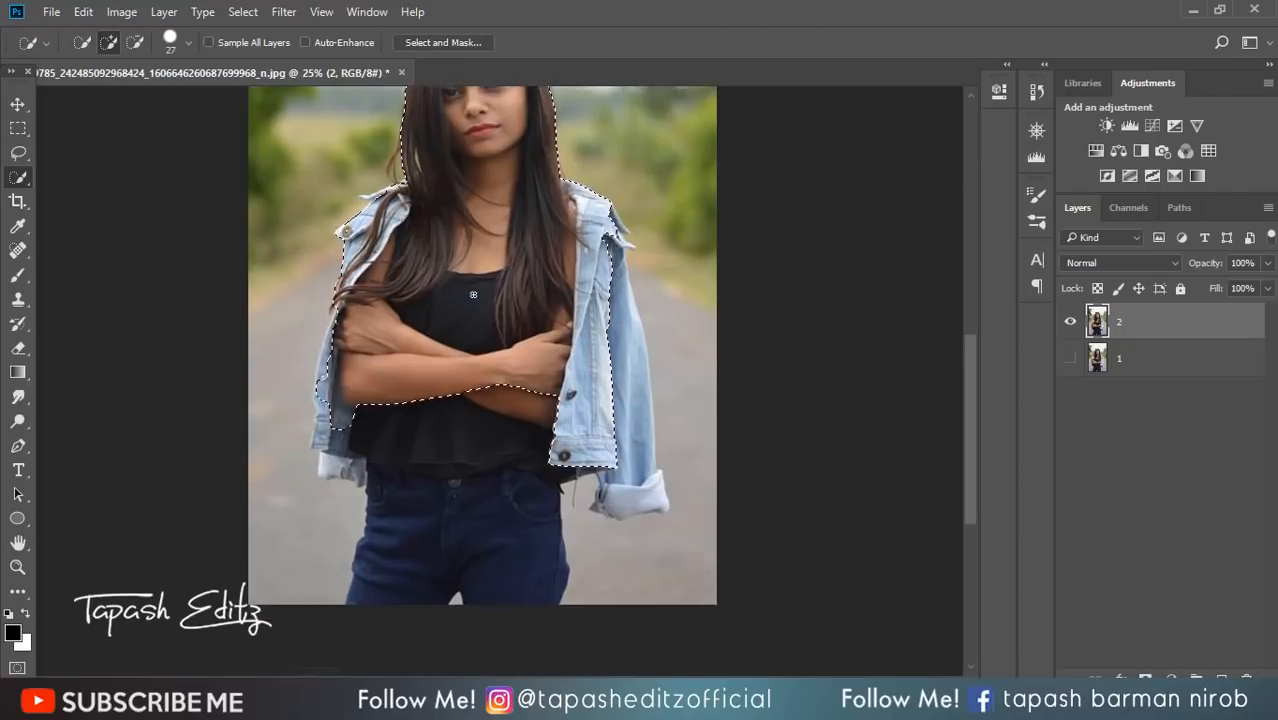
mouse_move(604, 340)
mouse_down()
mouse_move(630, 348)
mouse_move(632, 465)
mouse_move(455, 597)
mouse_up()
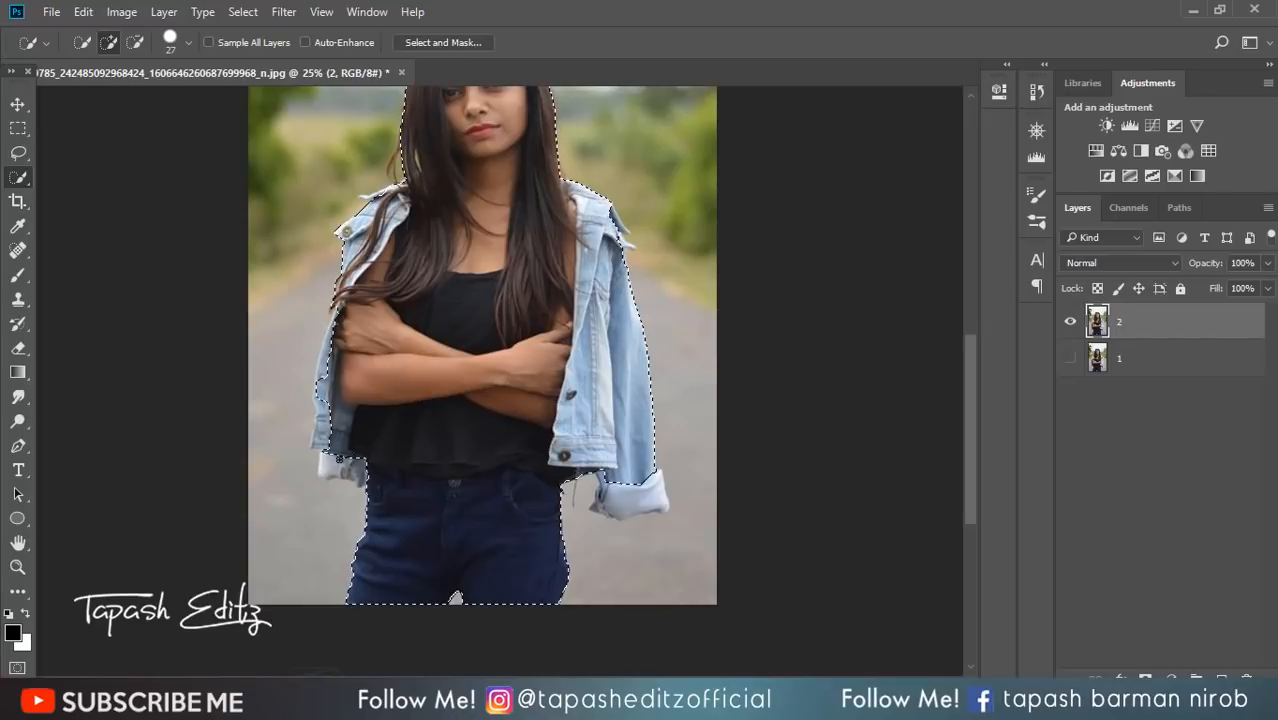
drag(338, 468, 330, 418)
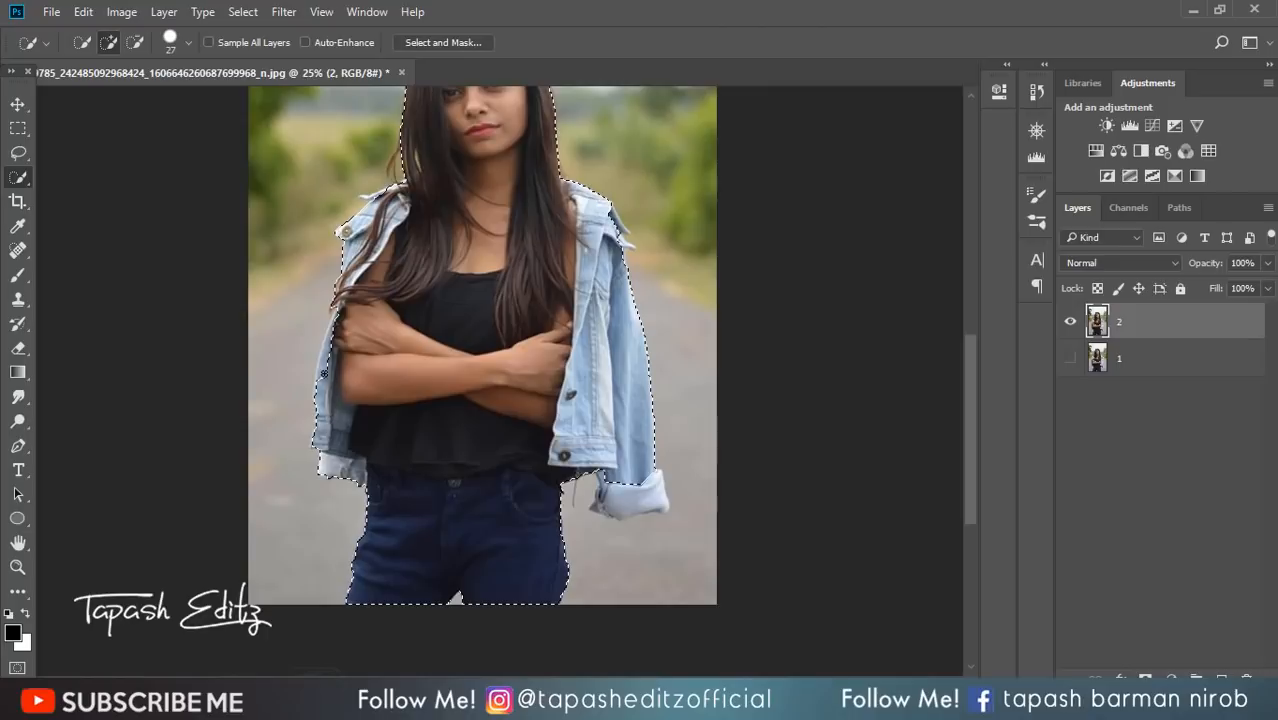
drag(330, 352, 333, 326)
drag(632, 488, 610, 492)
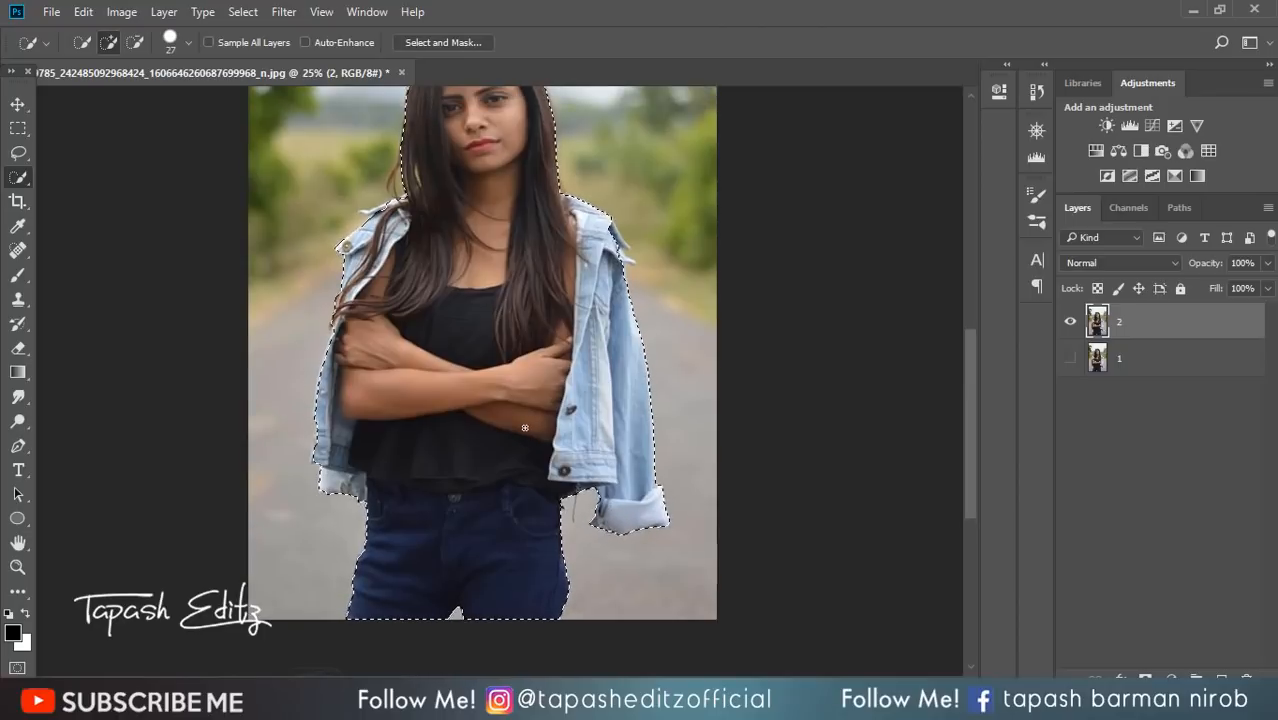
Add the pointed jacket flap at the shoulder to the selection, reducing the brush size to 15 px for the tip
scroll(524, 428, up, 3)
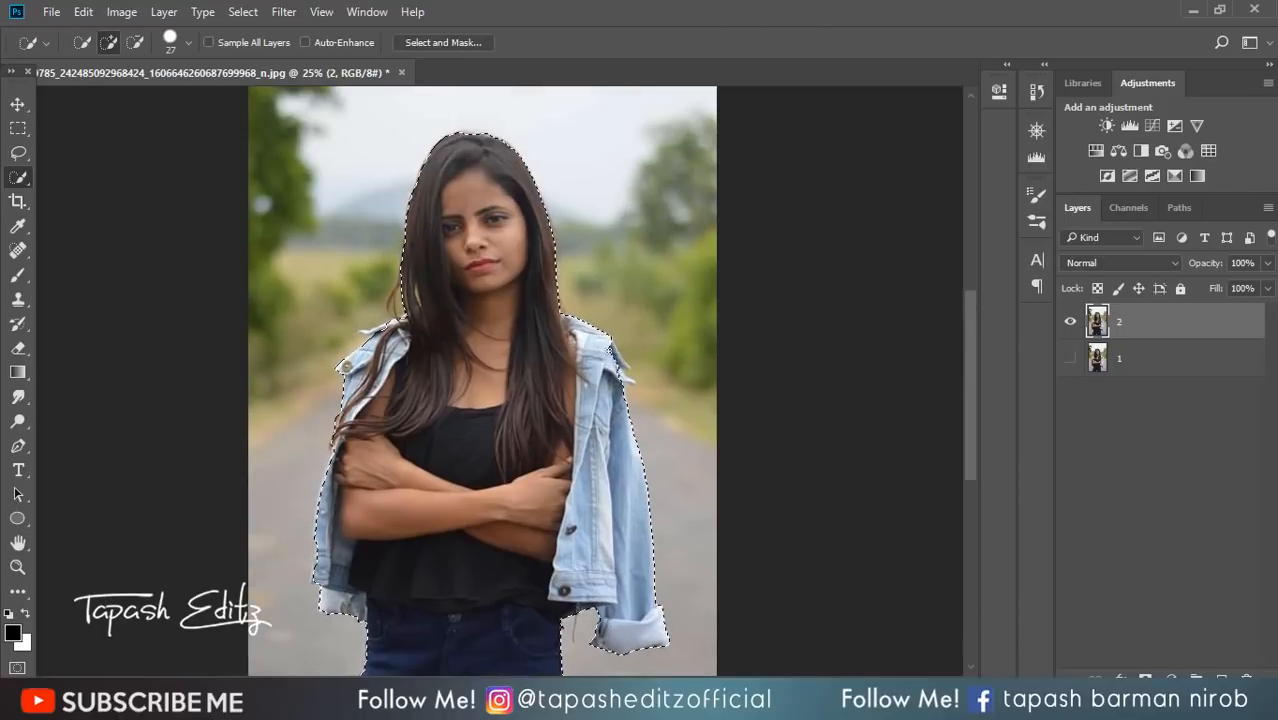
drag(612, 350, 620, 371)
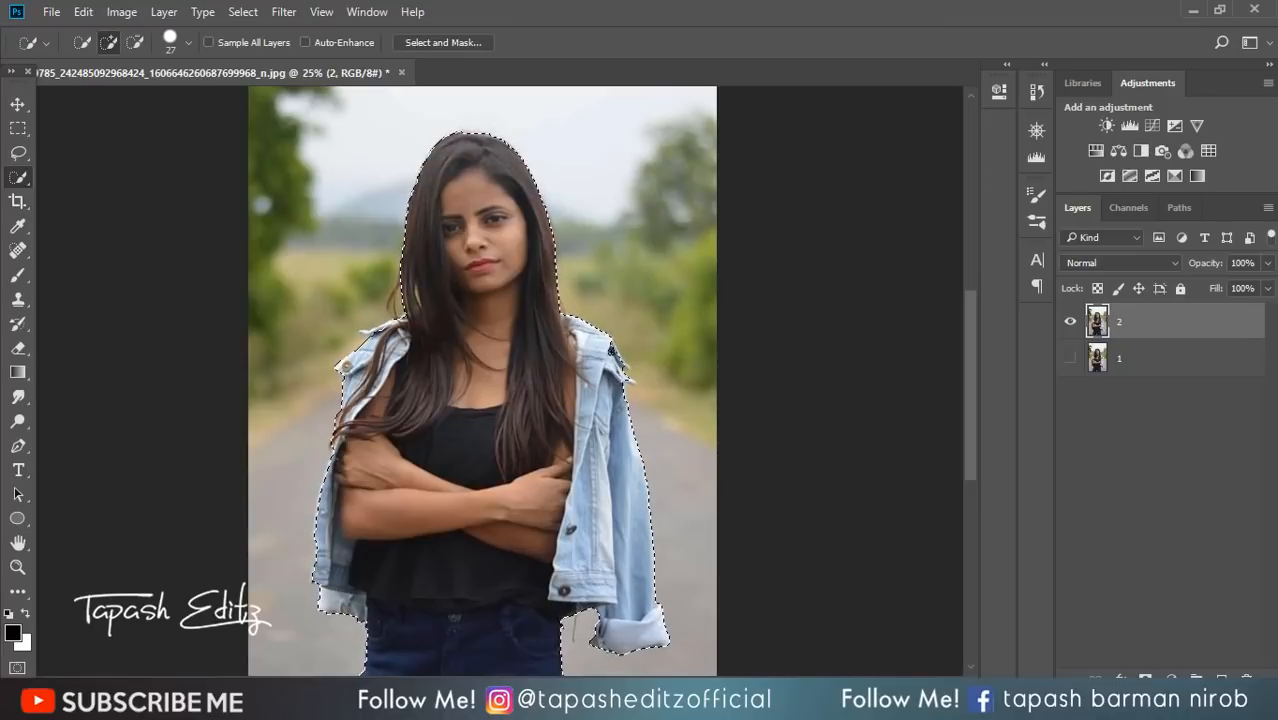
key(ctrl+plus)
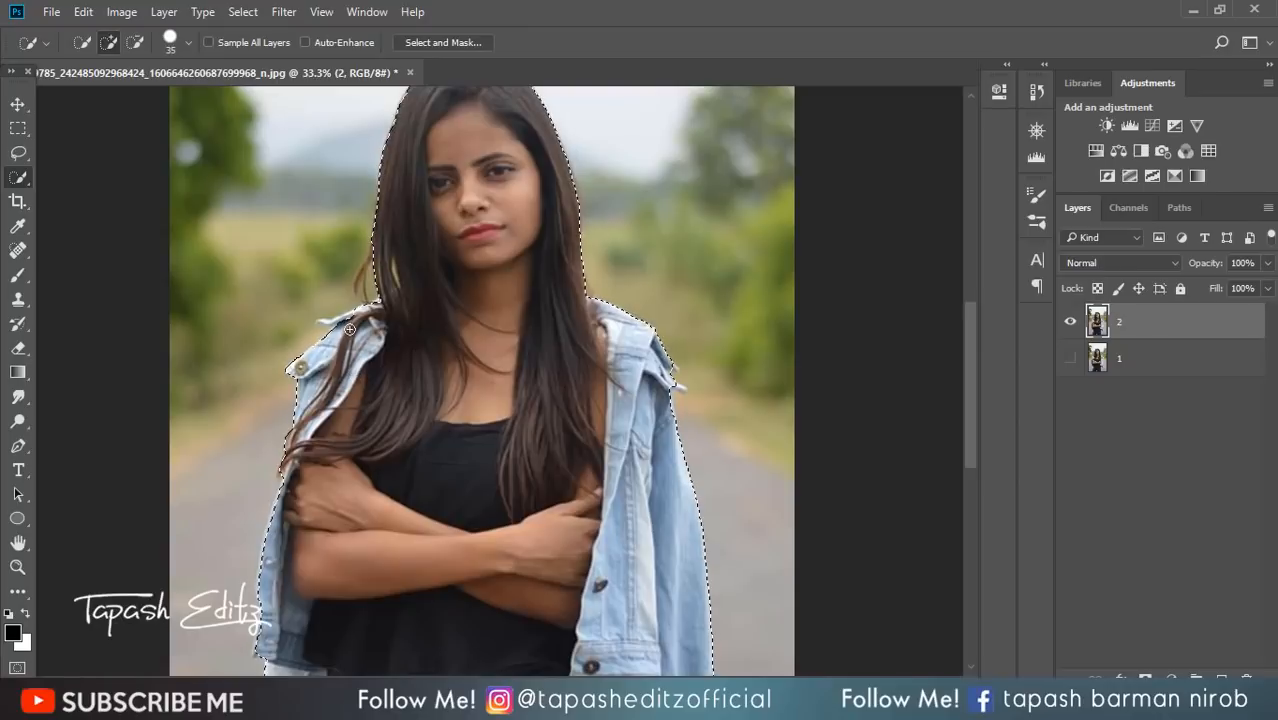
key(bracketleft)
key(bracketleft)
key(bracketleft)
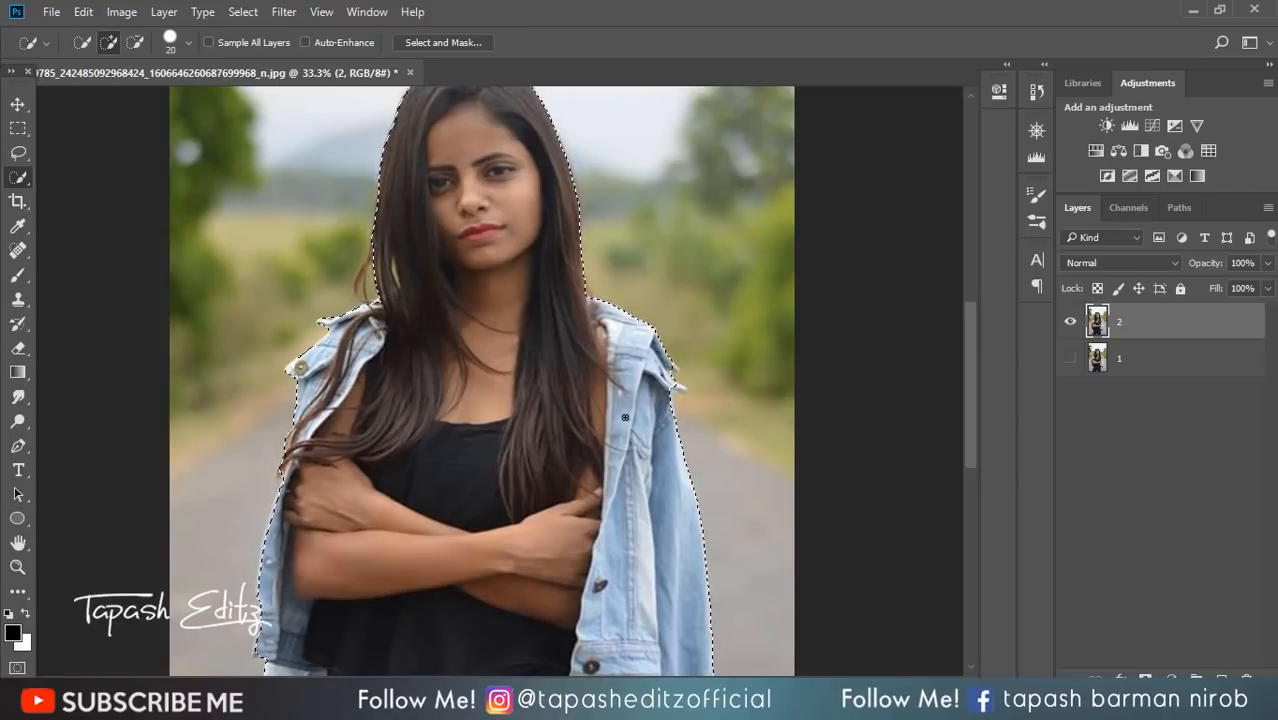
key(bracketleft)
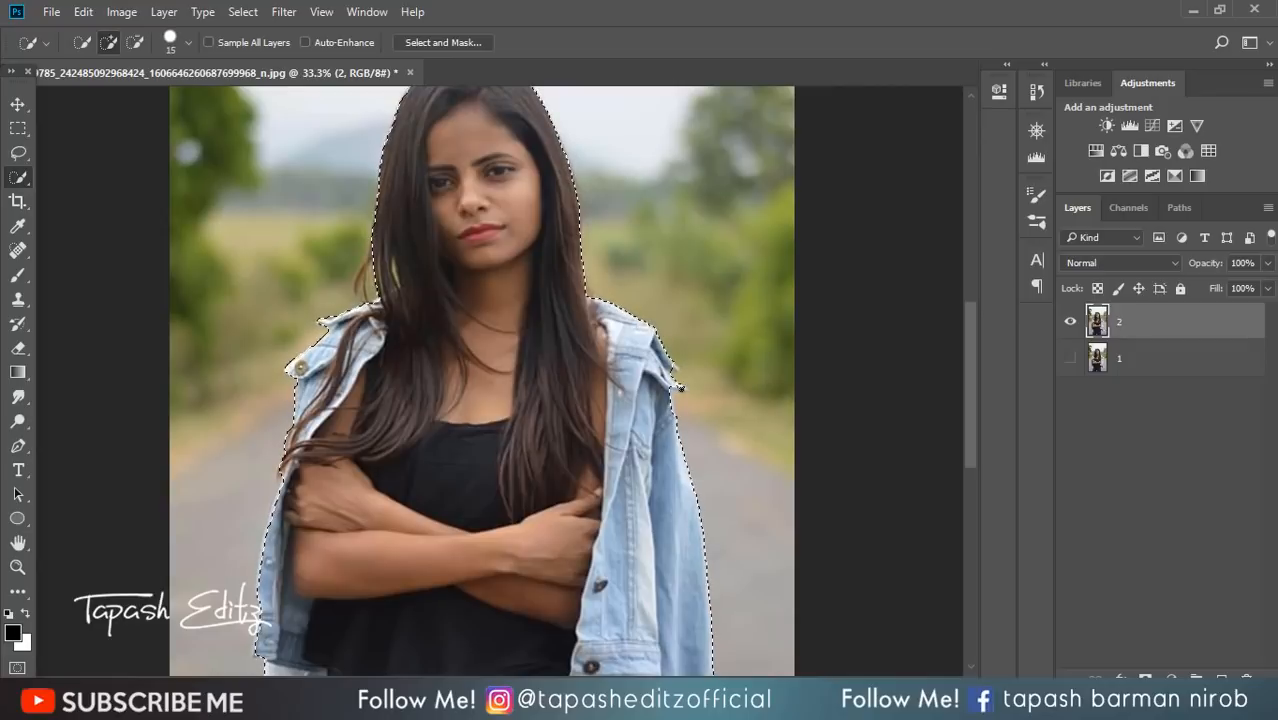
Add the loose hair strand above the buttoned jacket shoulder to the selection and check the whole outline
key(ctrl+plus)
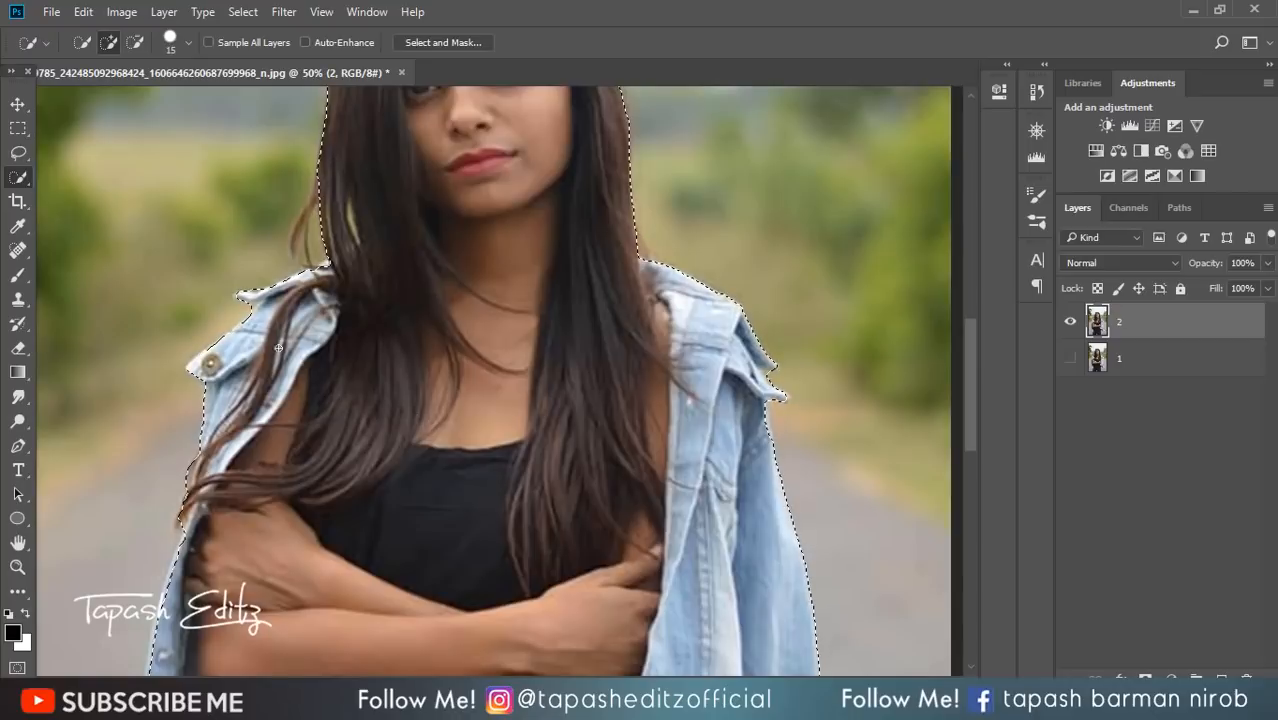
scroll(410, 405, up, 4)
scroll(408, 399, up, 1)
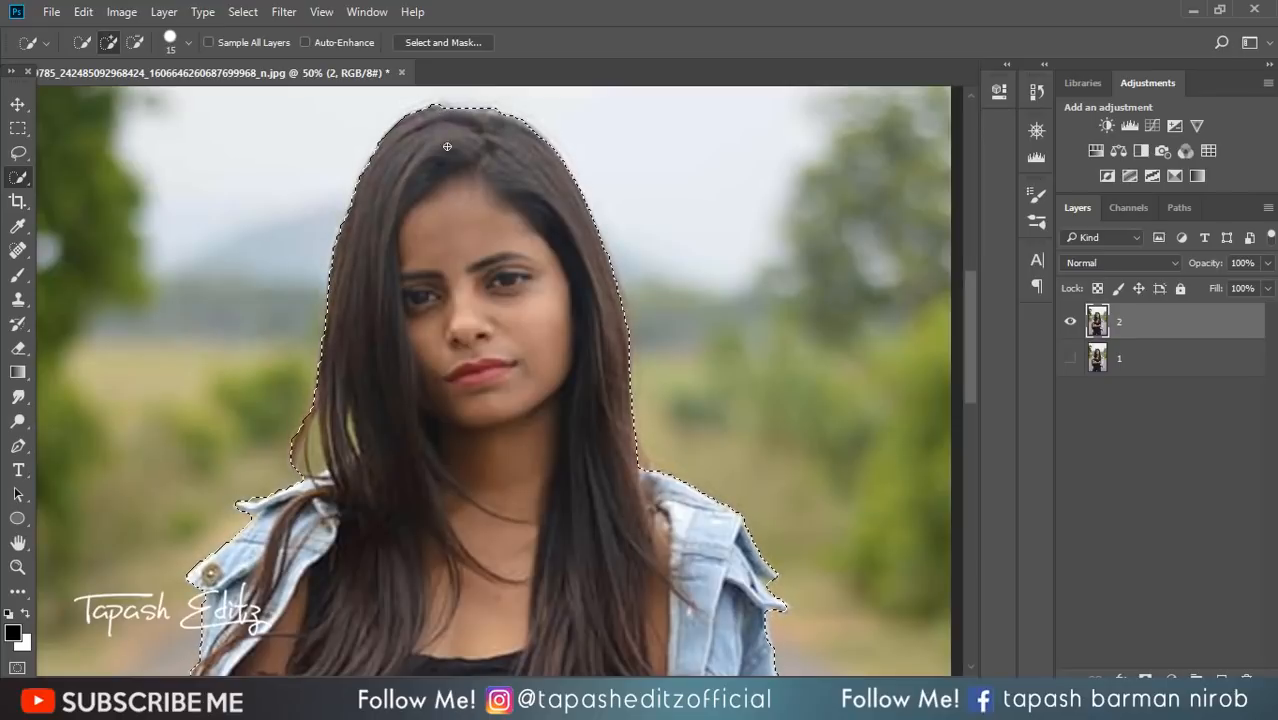
key(ctrl+minus)
key(ctrl+minus)
key(ctrl+minus)
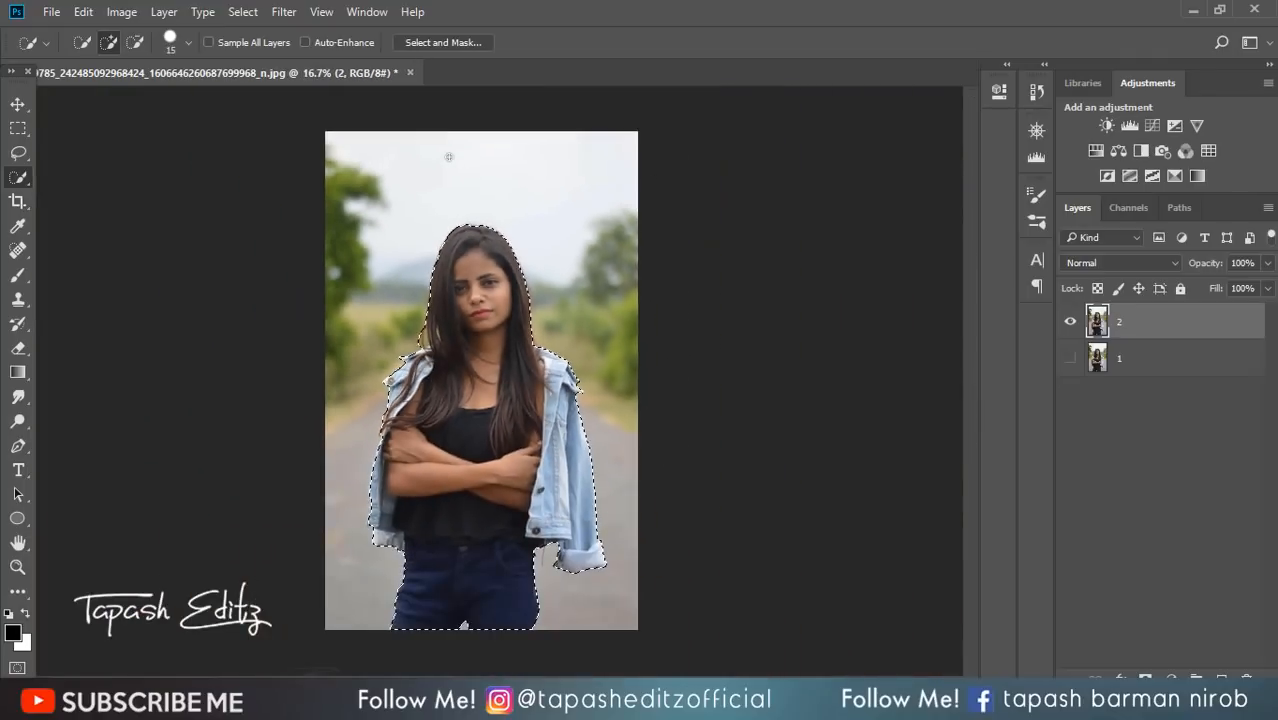
key(ctrl+plus)
key(ctrl+plus)
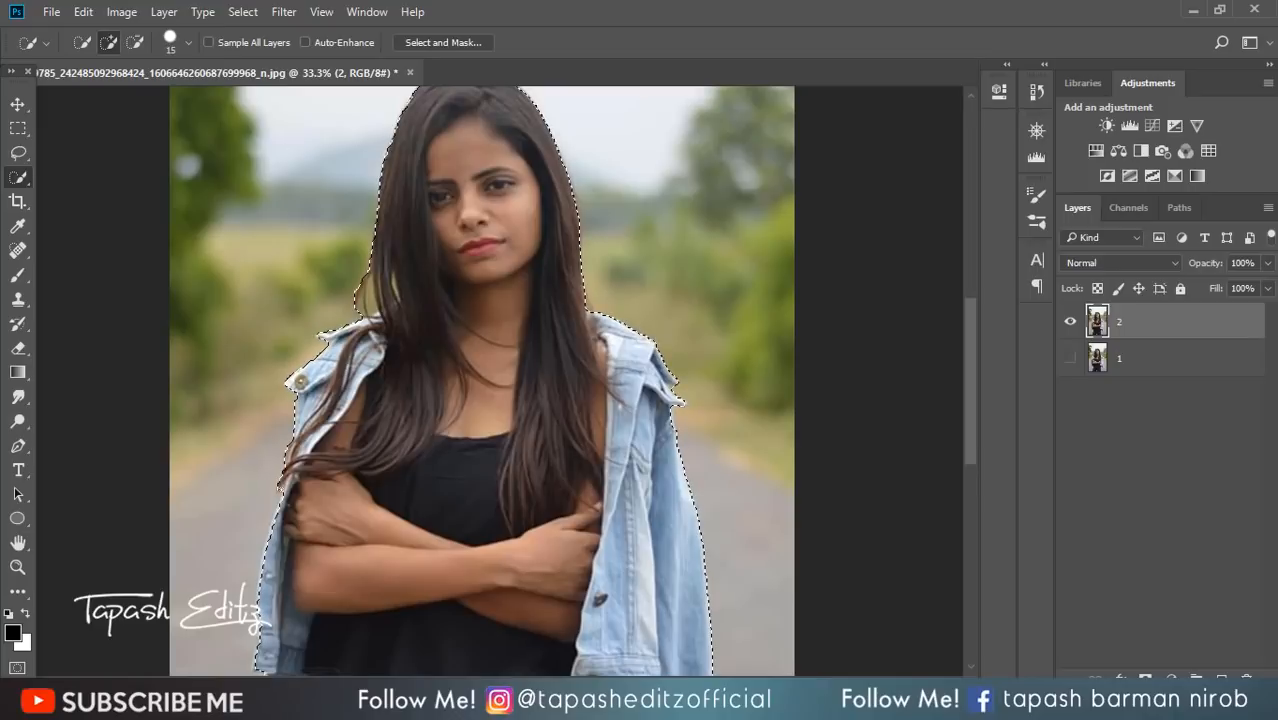
scroll(896, 420, down, 2)
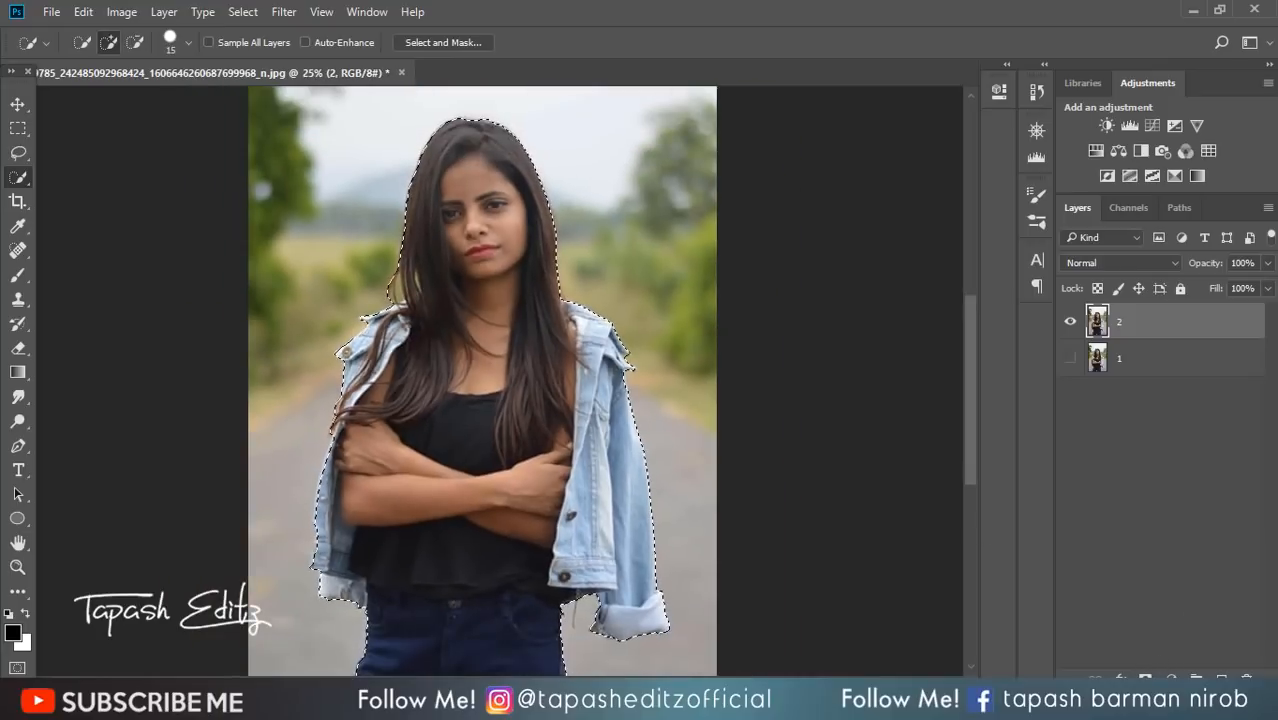
Add a layer mask to layer 2 from the selection to cut out the background
click(1145, 679)
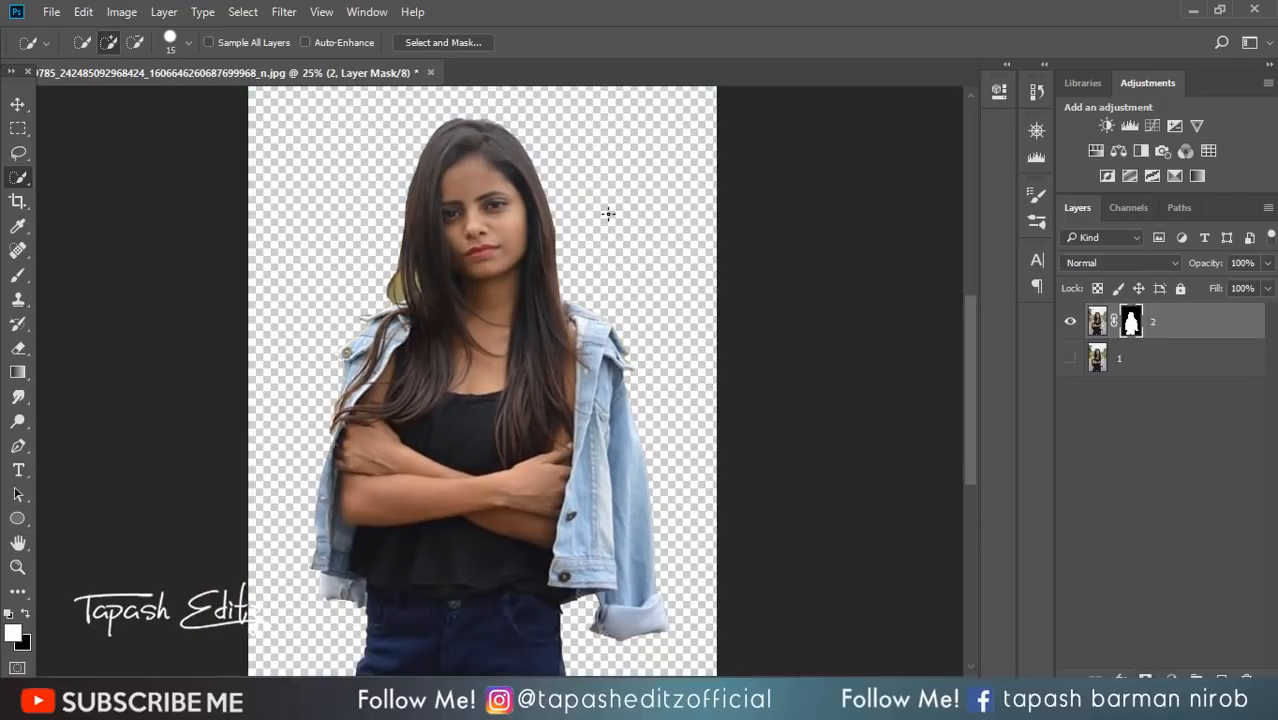
scroll(590, 270, down, 3)
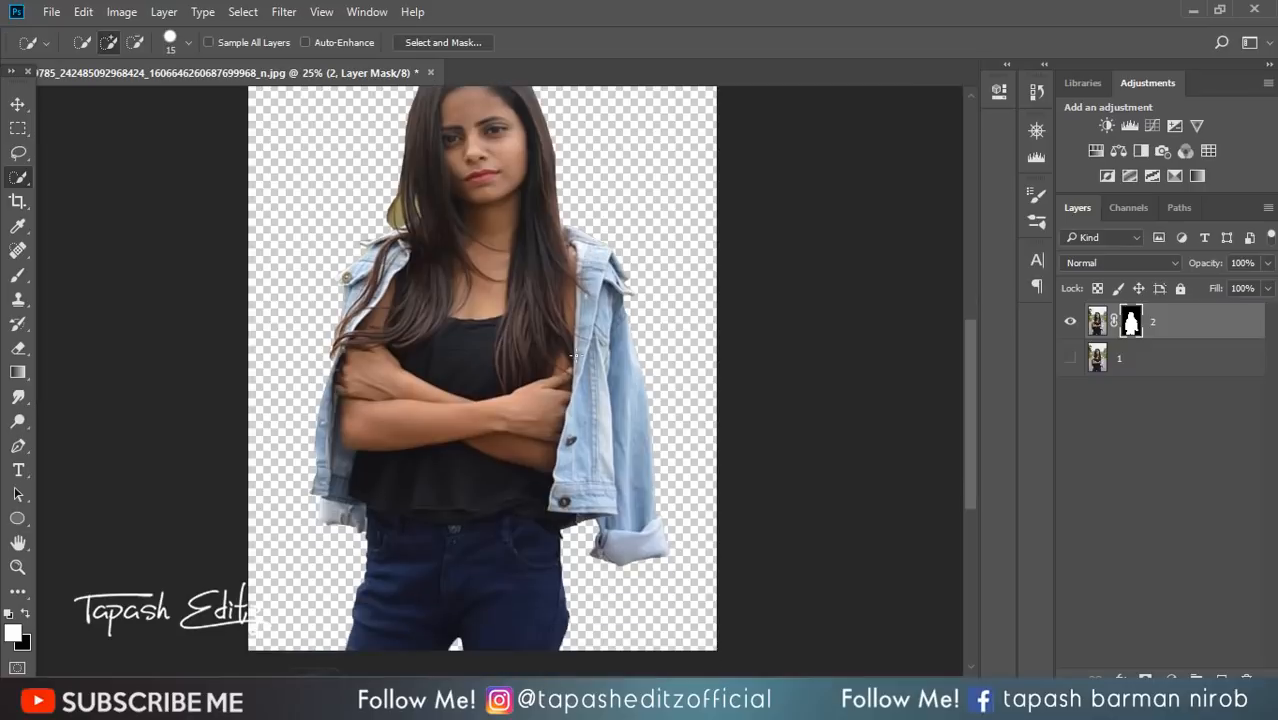
scroll(495, 364, up, 2)
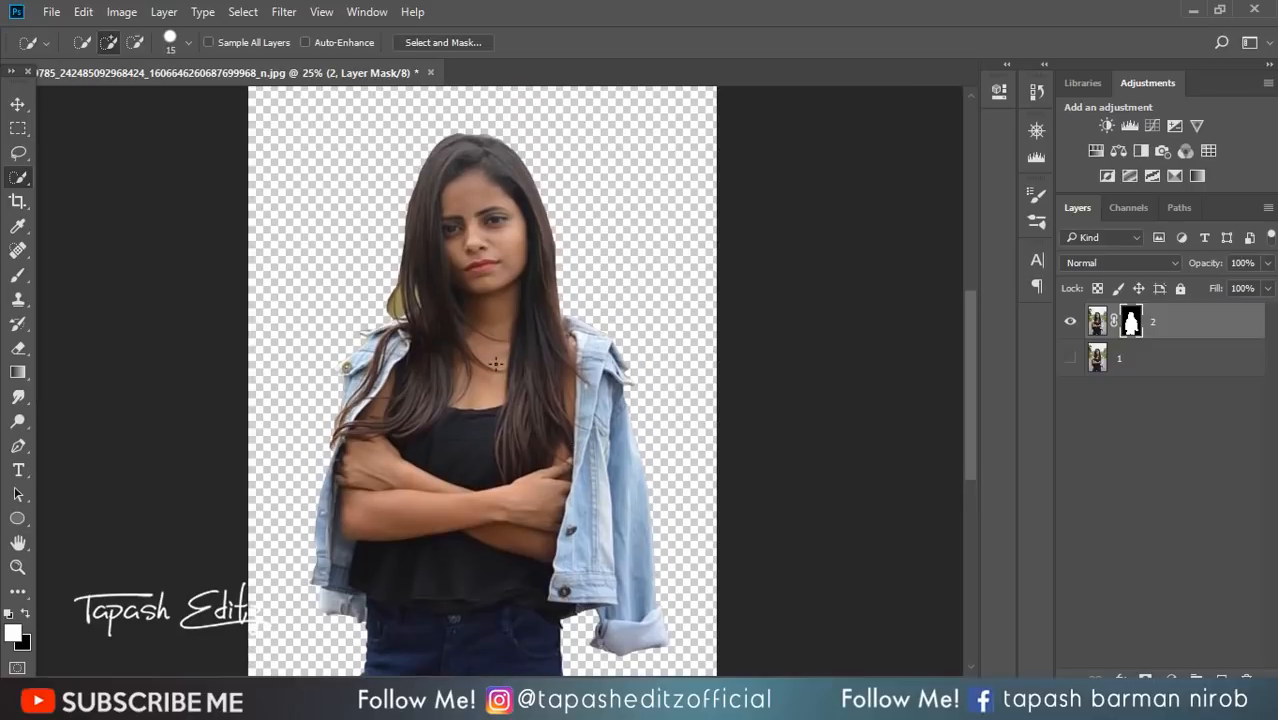
scroll(495, 364, down, 1)
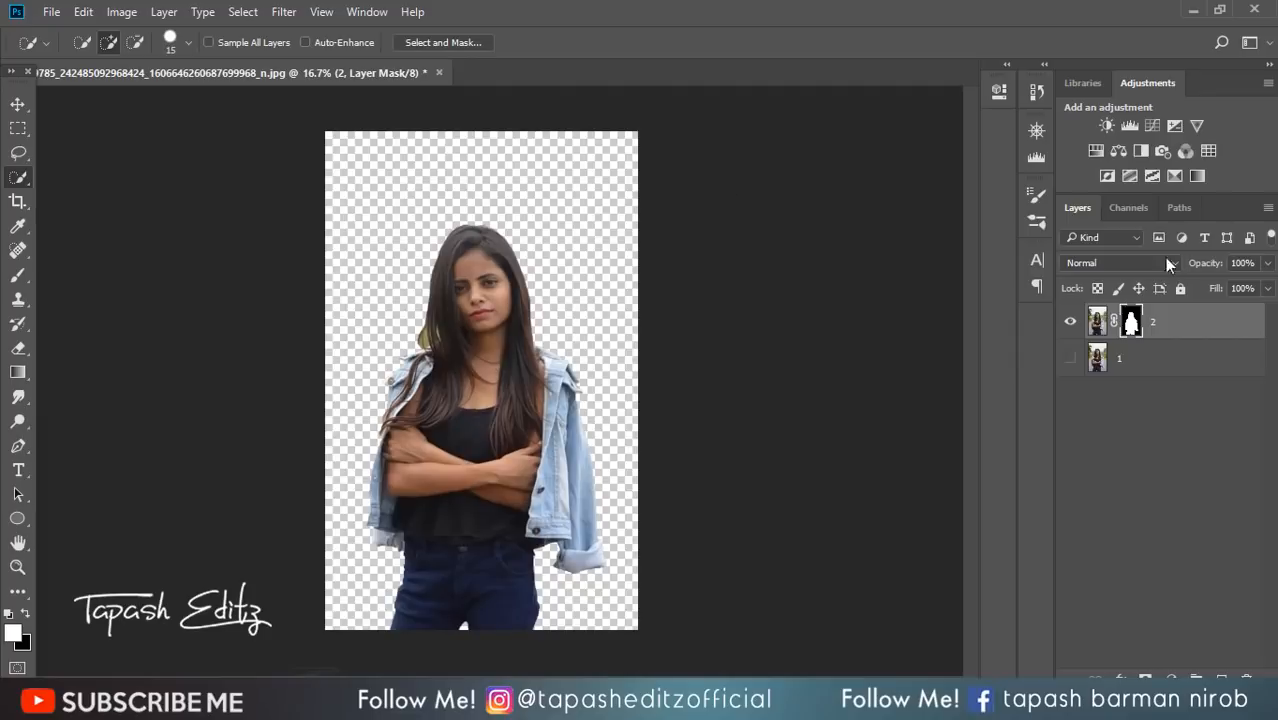
Refine layer 2's mask edge along the hair beside the neck and face, clearing the green background remnants with the Refine Edge brush
right_click(1131, 320)
click(1140, 469)
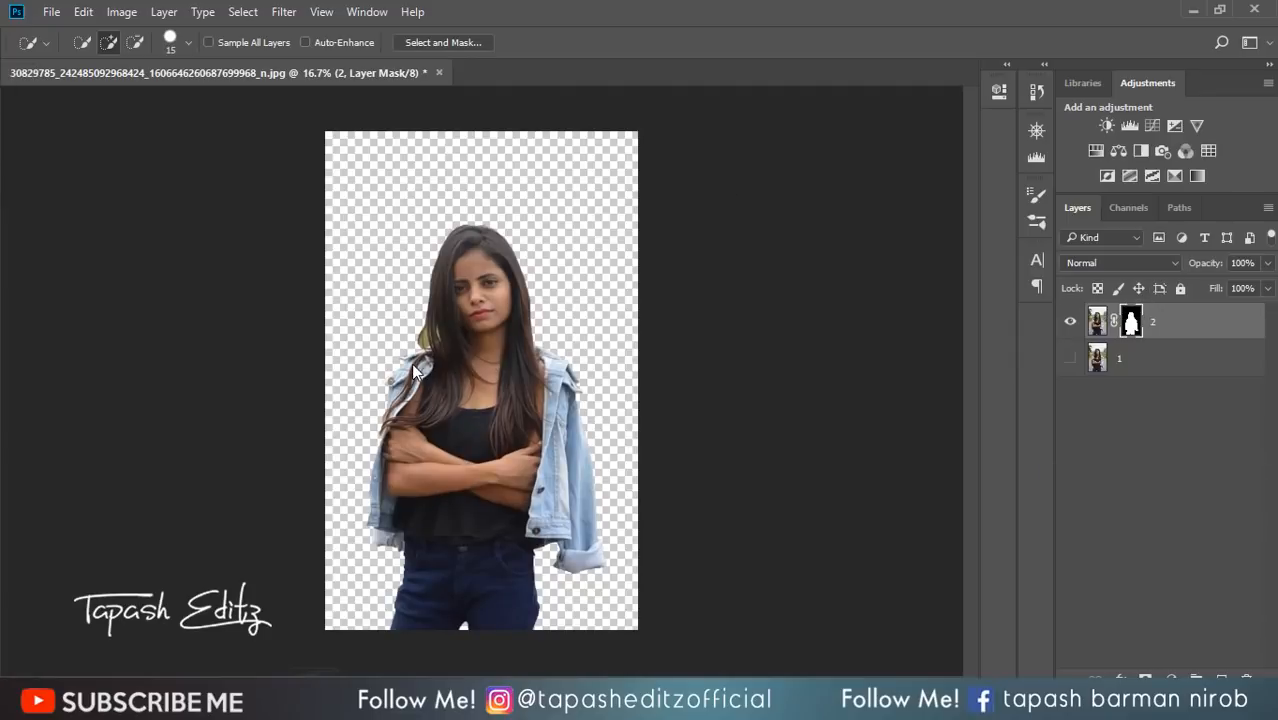
scroll(449, 345, up, 2)
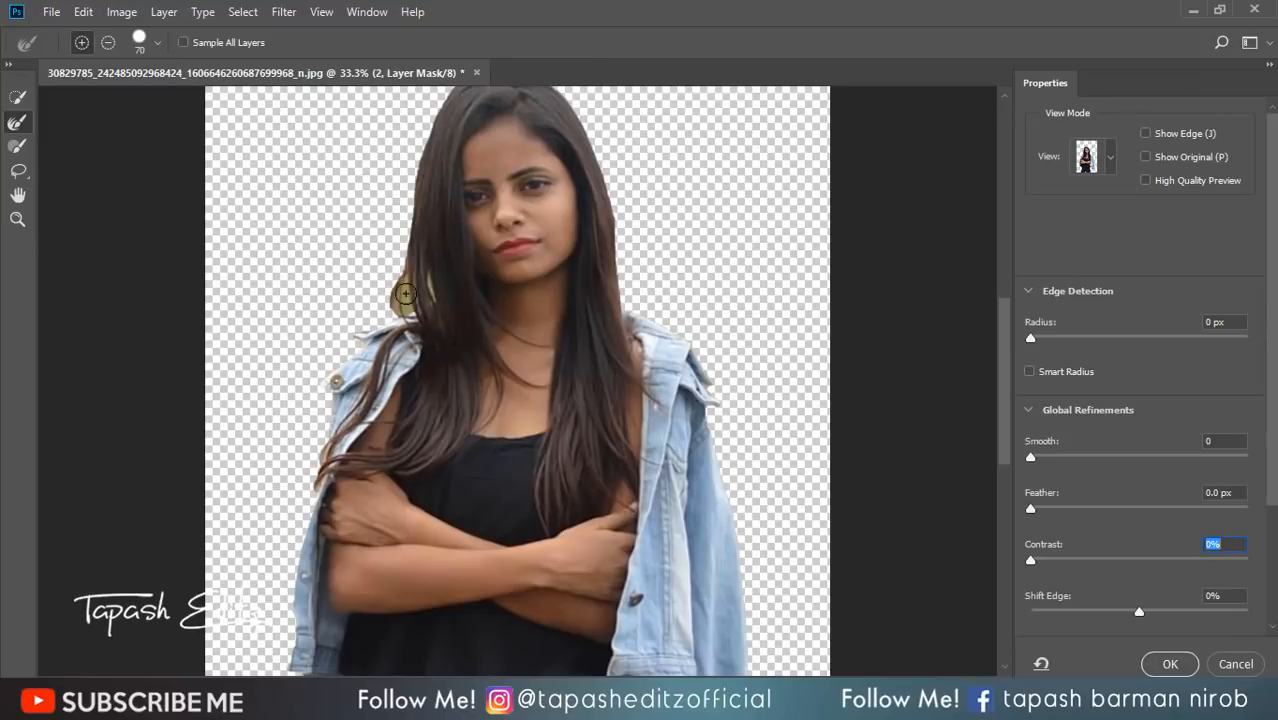
mouse_move(405, 293)
mouse_down()
mouse_move(400, 308)
mouse_move(408, 273)
mouse_up()
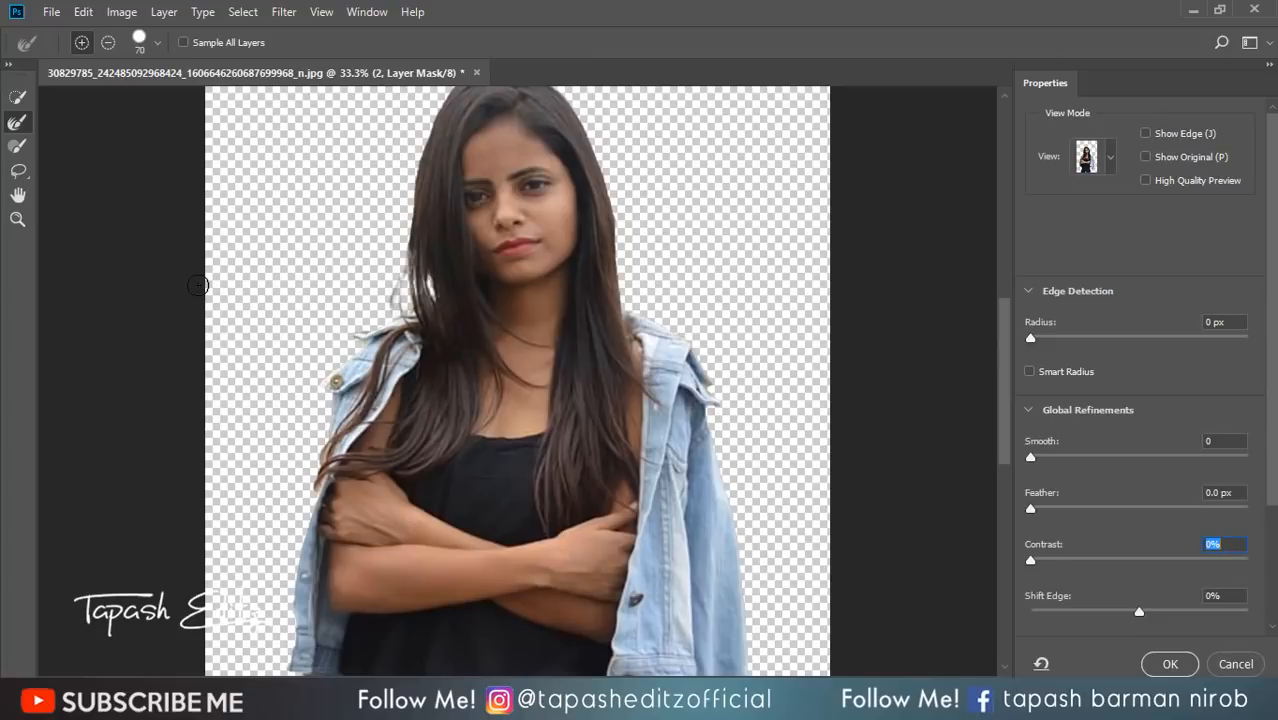
key(ctrl+z)
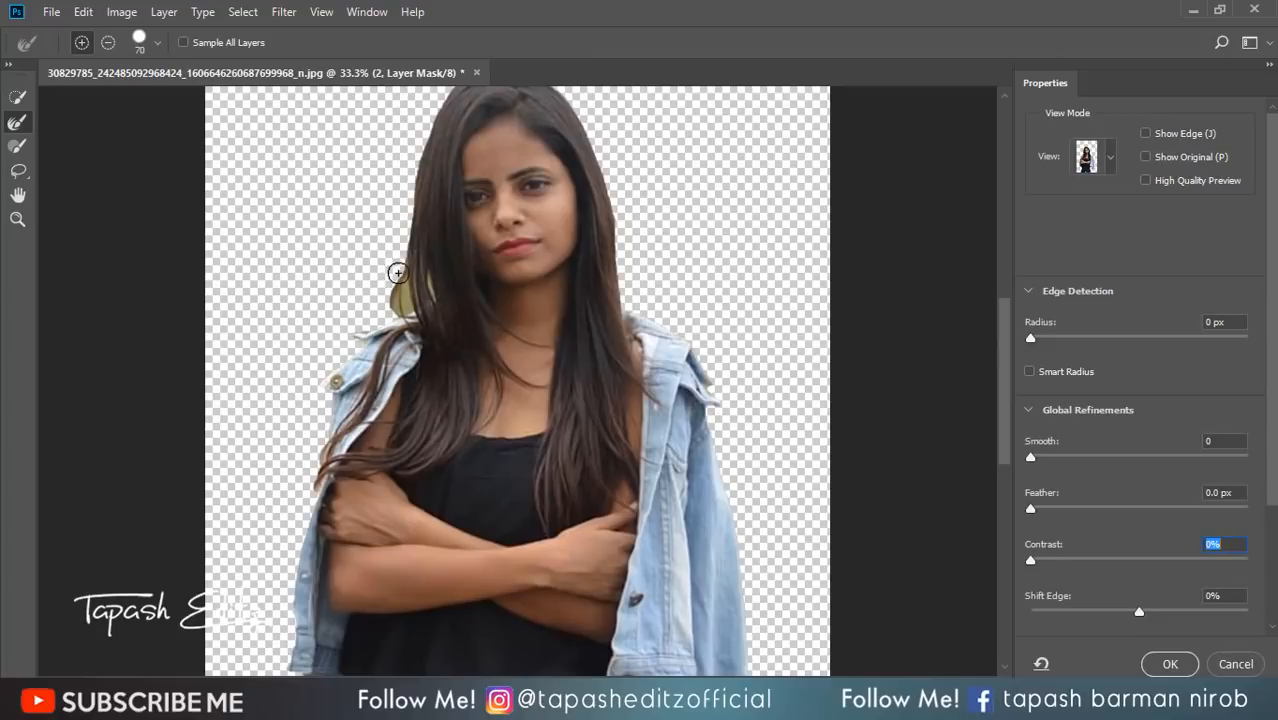
drag(397, 272, 400, 300)
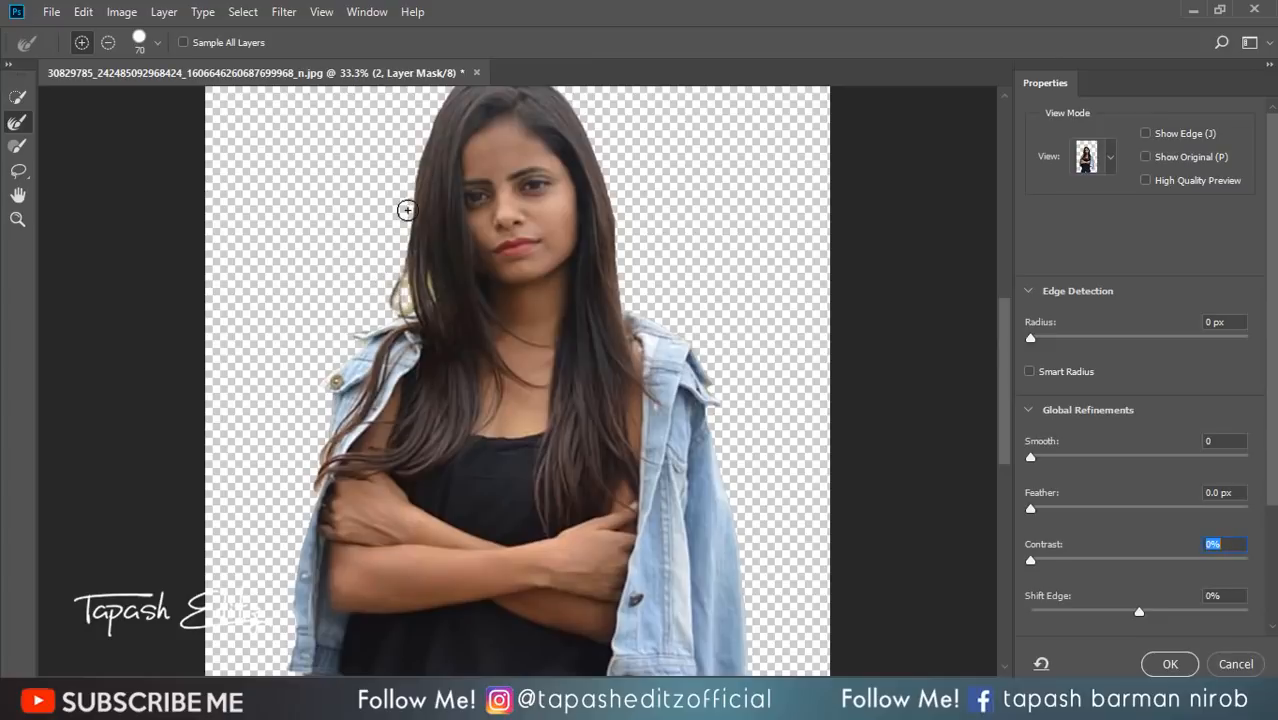
drag(407, 210, 410, 199)
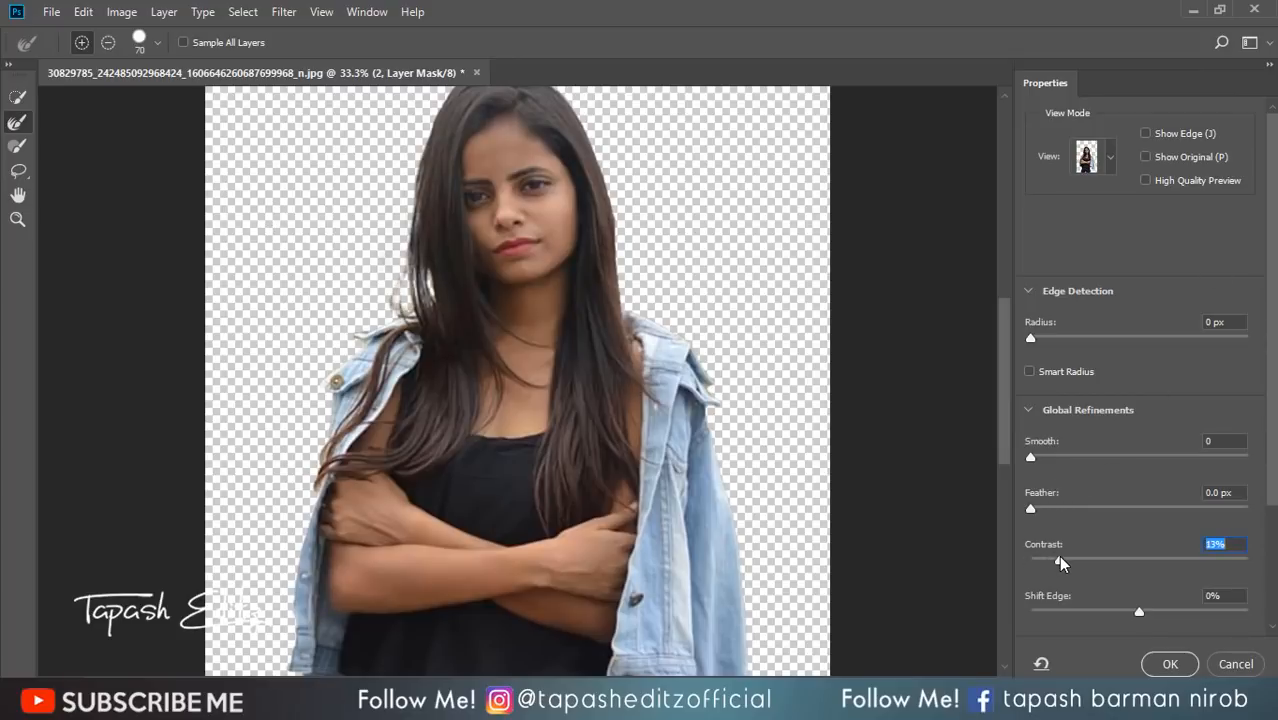
Set the mask refinement to 49% contrast and 1.3 px feather and accept it
drag(1096, 558, 1101, 560)
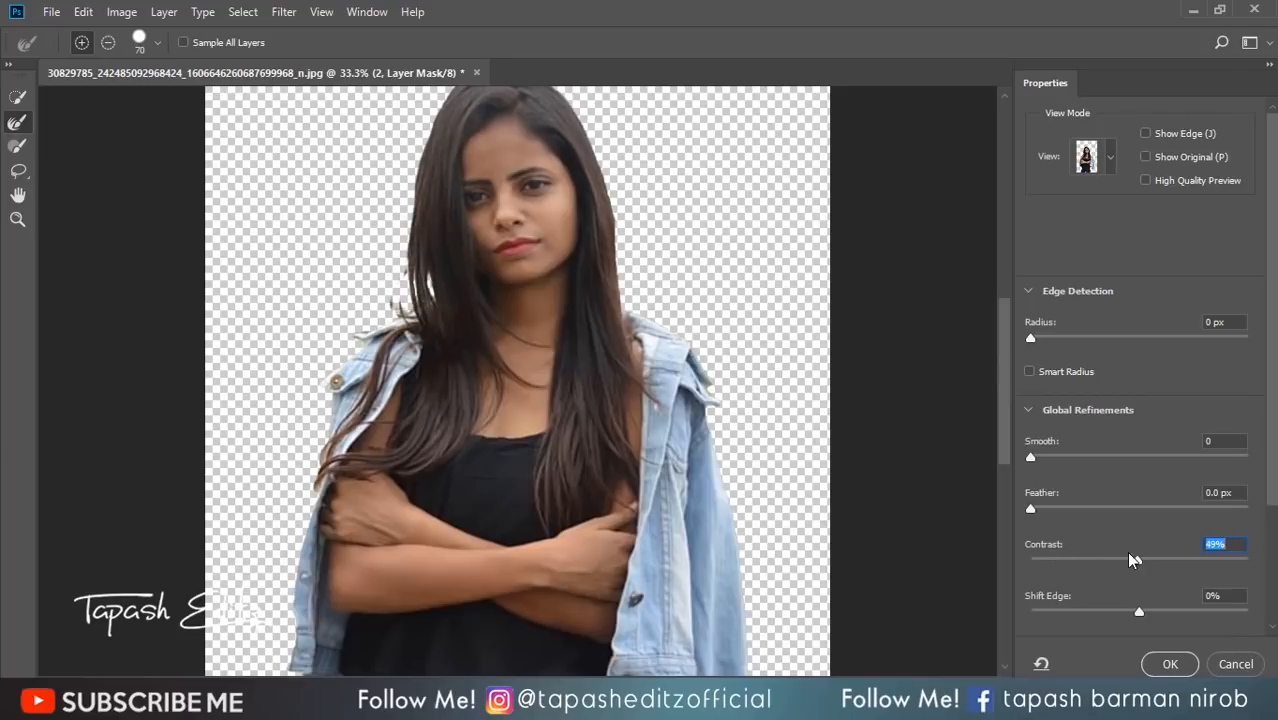
click(1043, 509)
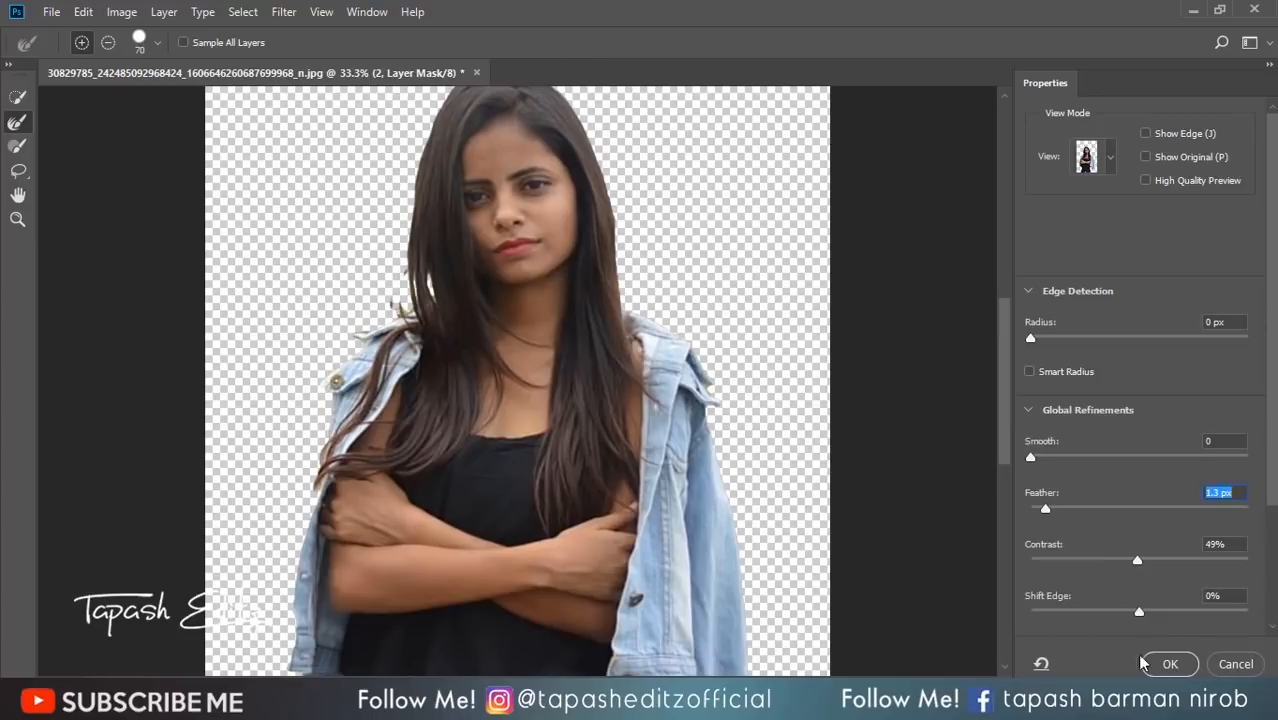
click(1166, 664)
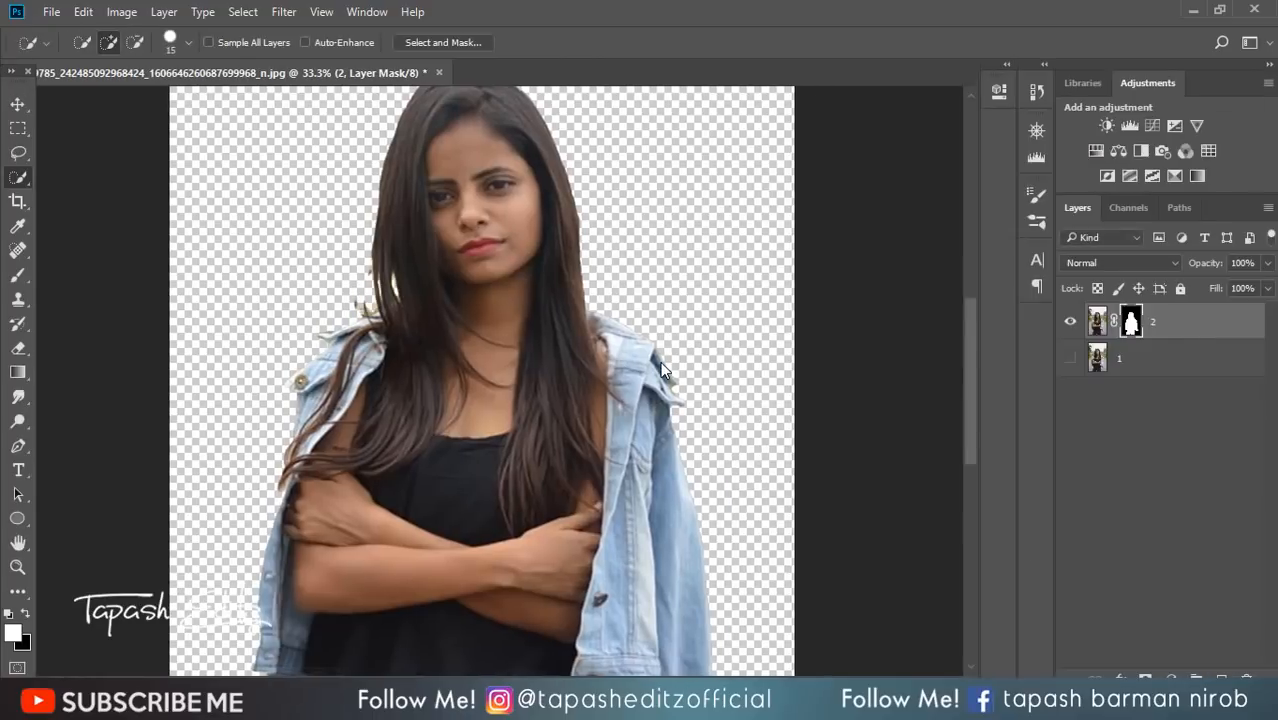
Apply the layer mask of layer 2 permanently to its pixels
key(ctrl+minus)
key(ctrl+minus)
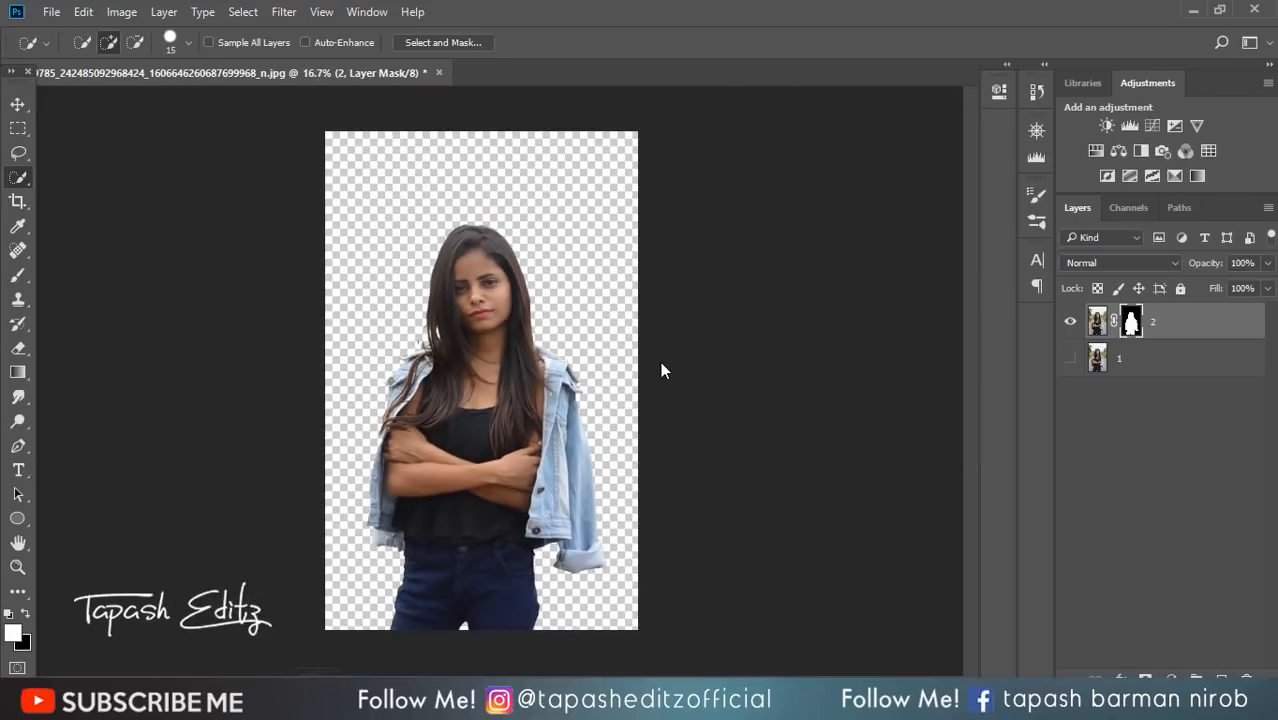
right_click(1131, 325)
click(1131, 385)
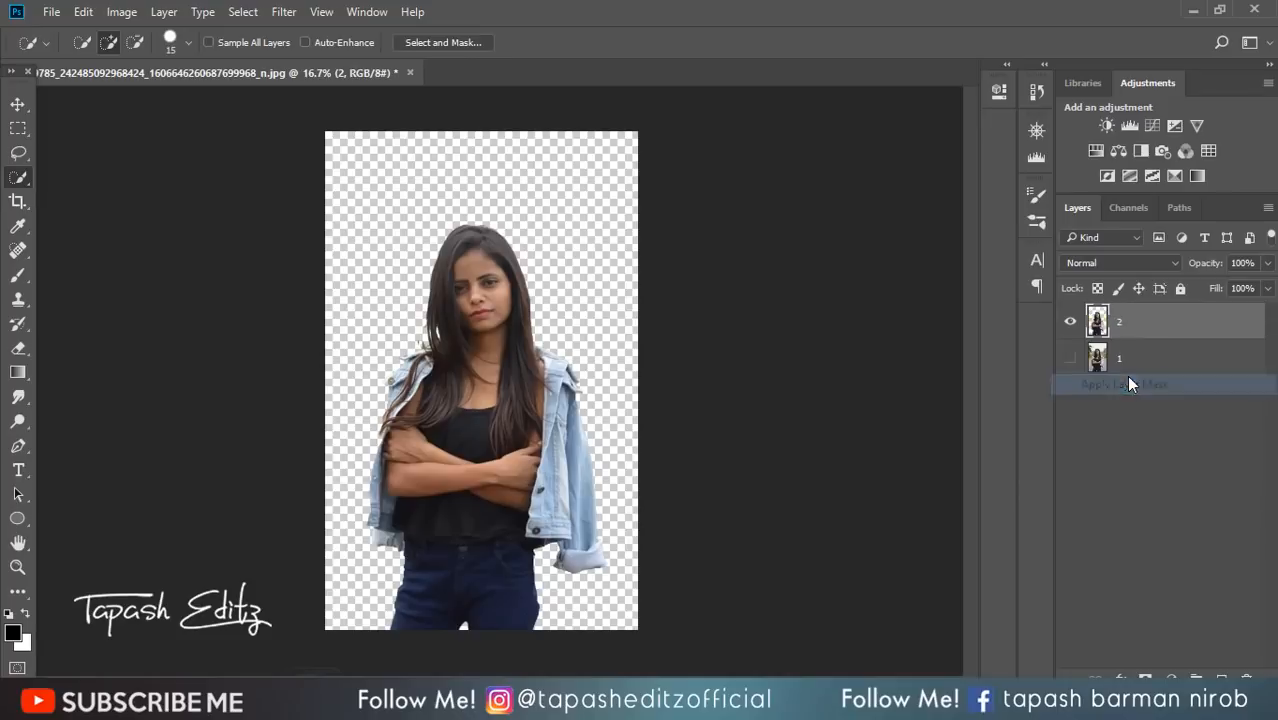
Show layer 1, duplicate it with nothing selected, and rename the copy 3
click(1071, 358)
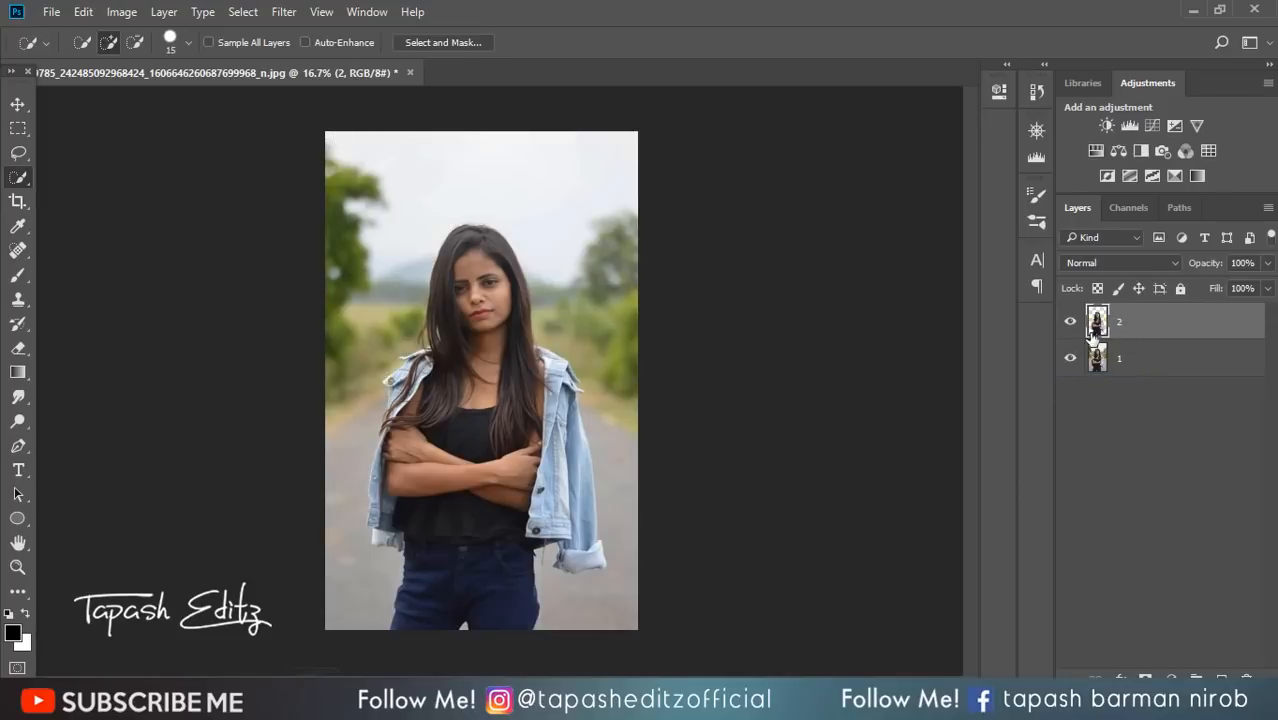
ctrl+click(1096, 324)
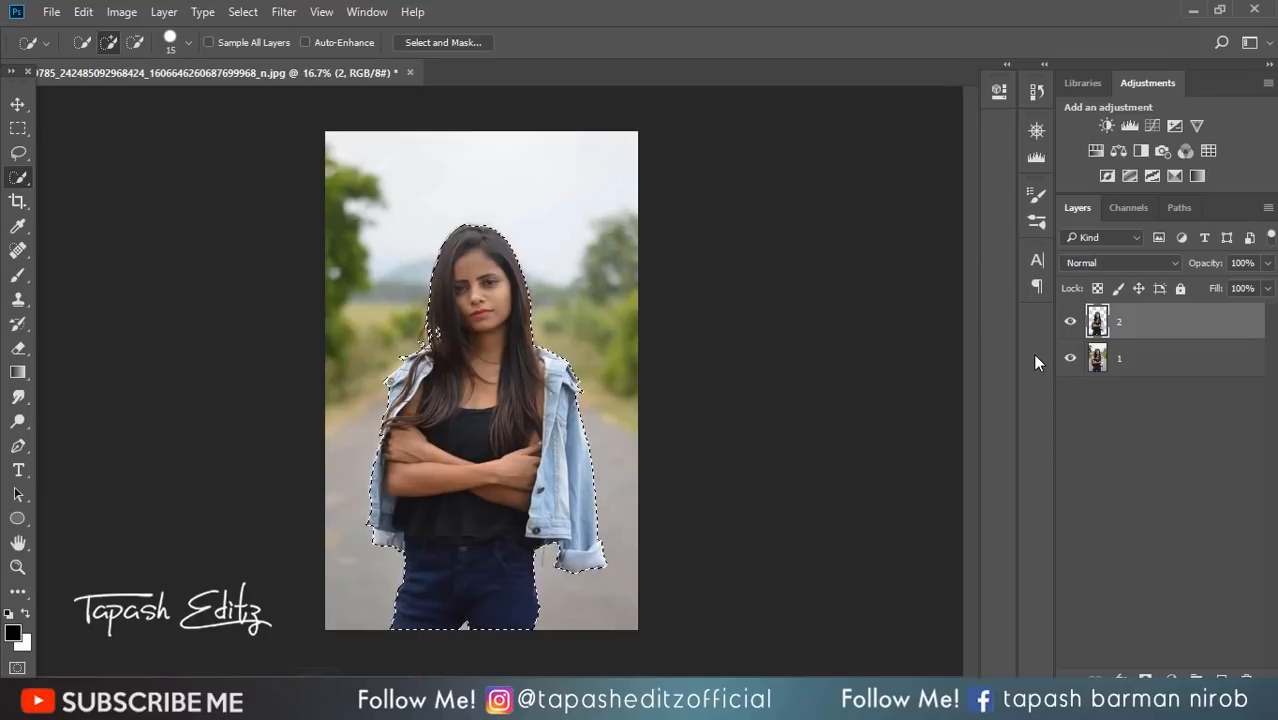
key(ctrl+d)
drag(1131, 354, 1222, 676)
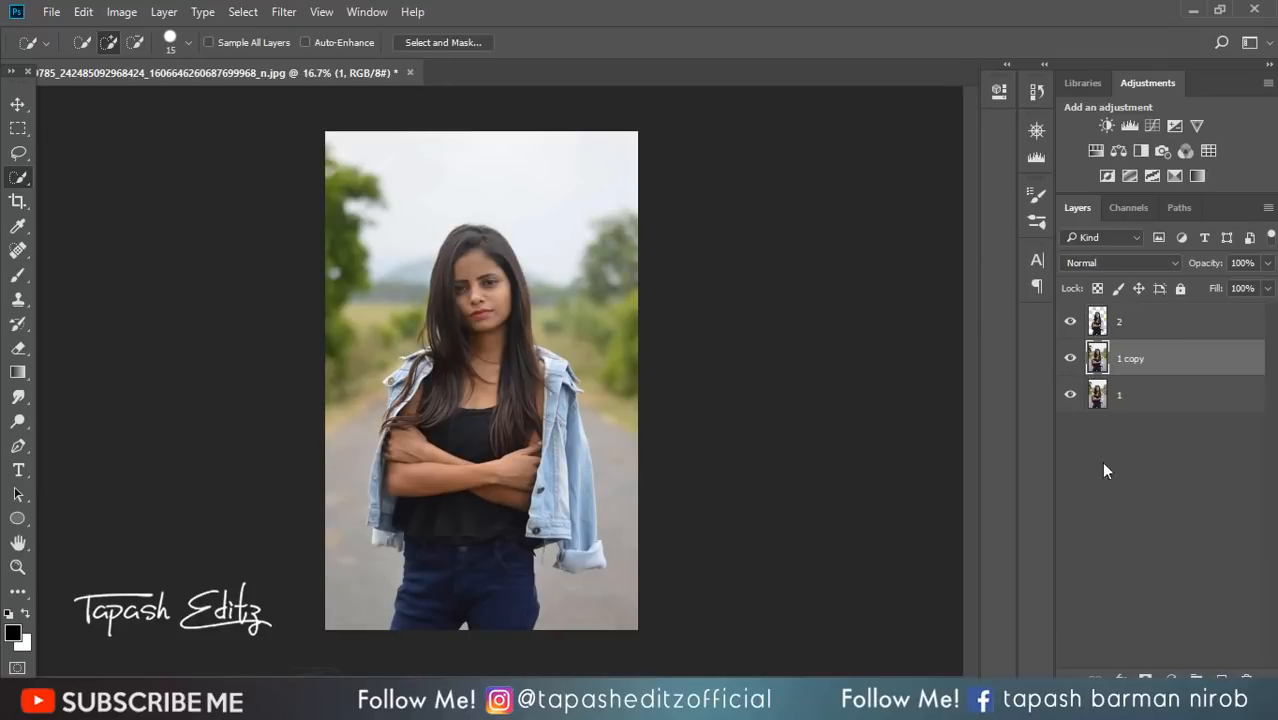
double_click(1131, 360)
key(Return)
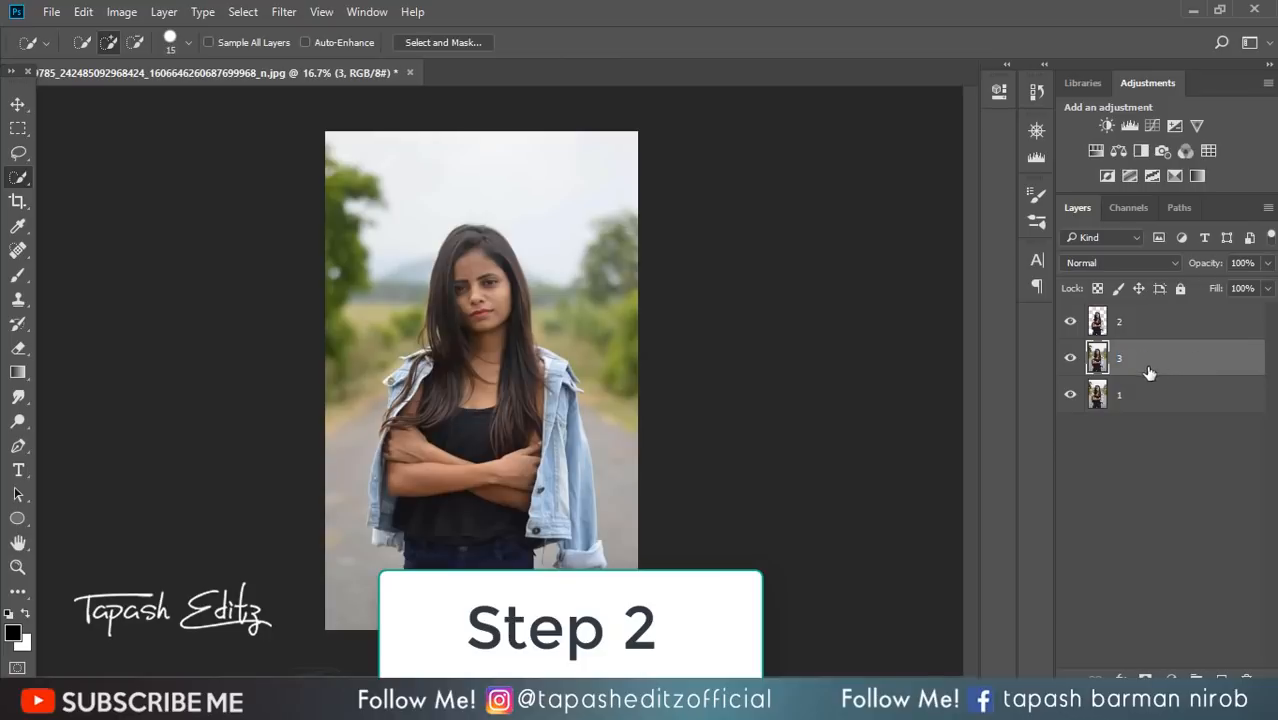
Load the woman's outline from layer 2 as a selection and expand it slightly
click(1125, 321)
ctrl+click(1097, 321)
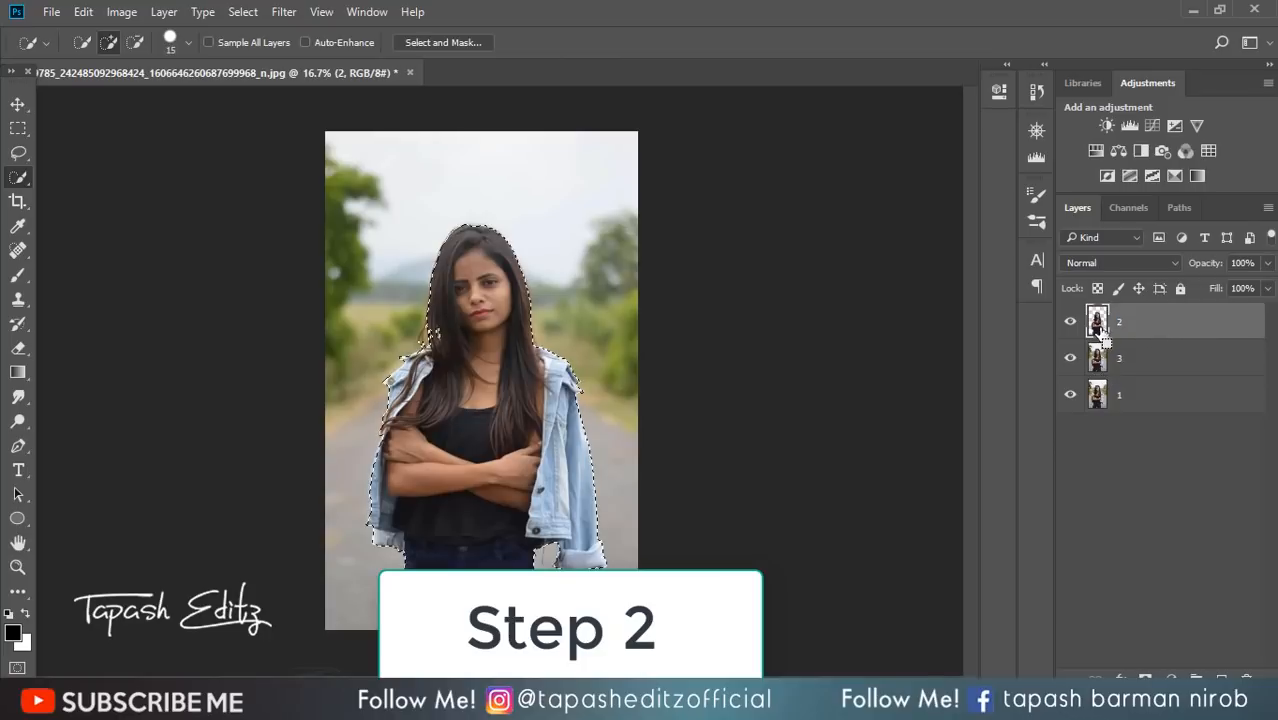
click(245, 12)
mouse_move(320, 254)
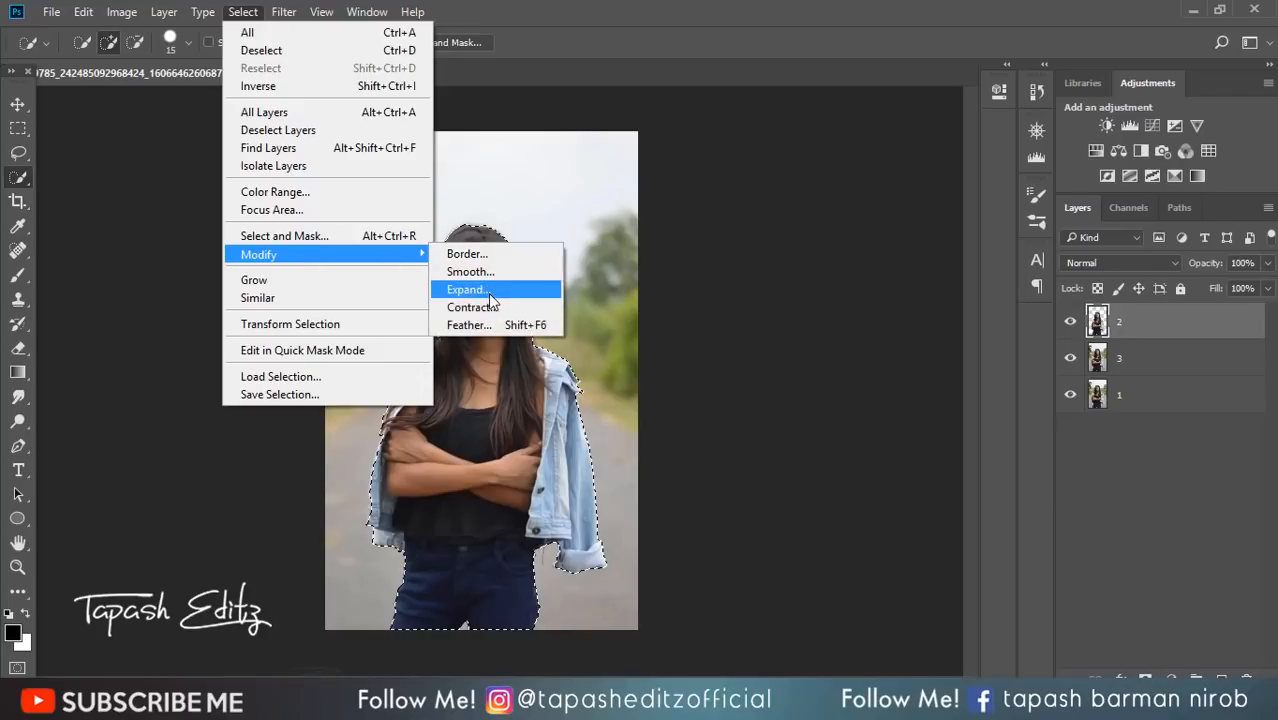
click(488, 293)
click(730, 233)
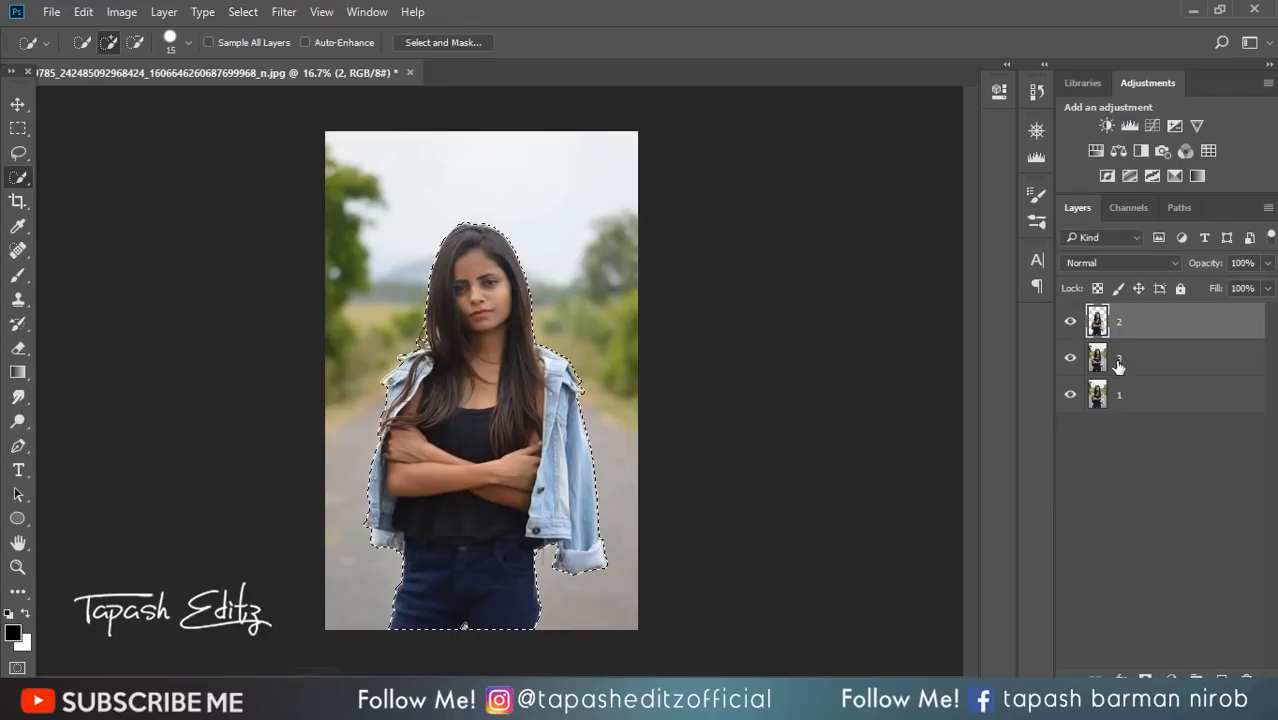
Fill the selected woman on layer 3 with Content-Aware at 100% opacity, hide layer 2 and deselect
click(1118, 362)
right_click(507, 336)
click(540, 603)
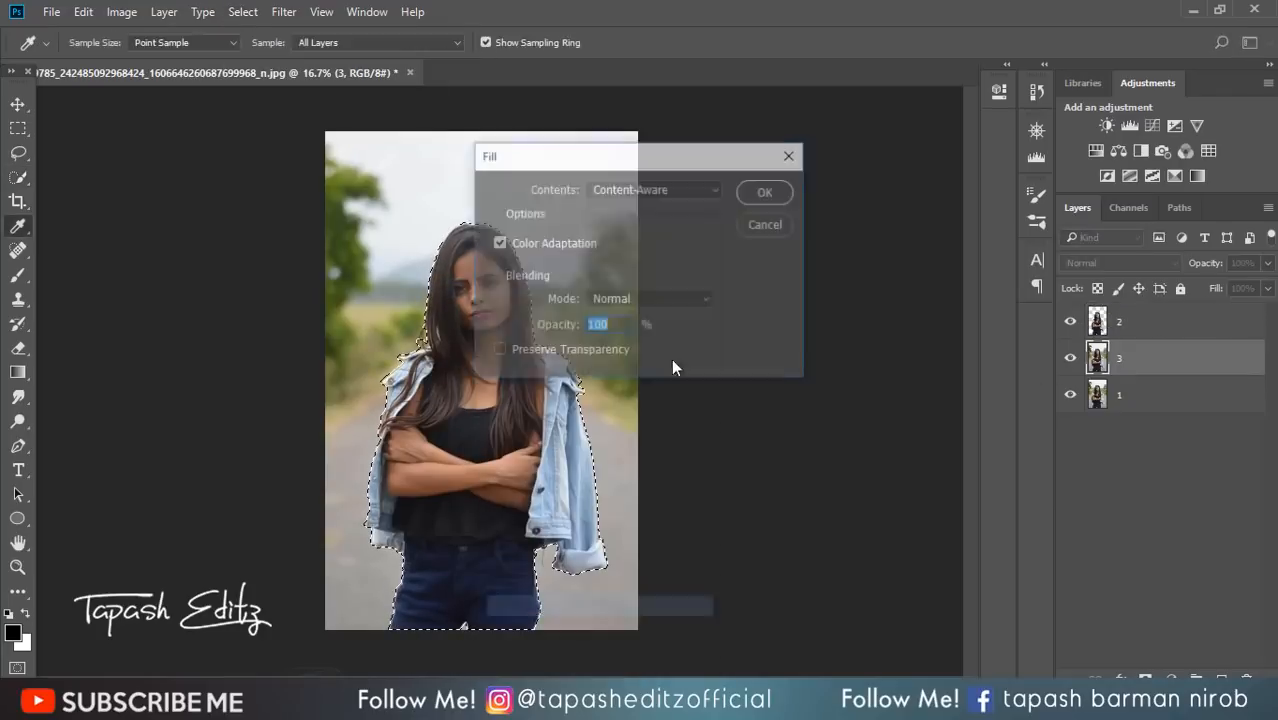
click(701, 191)
click(664, 260)
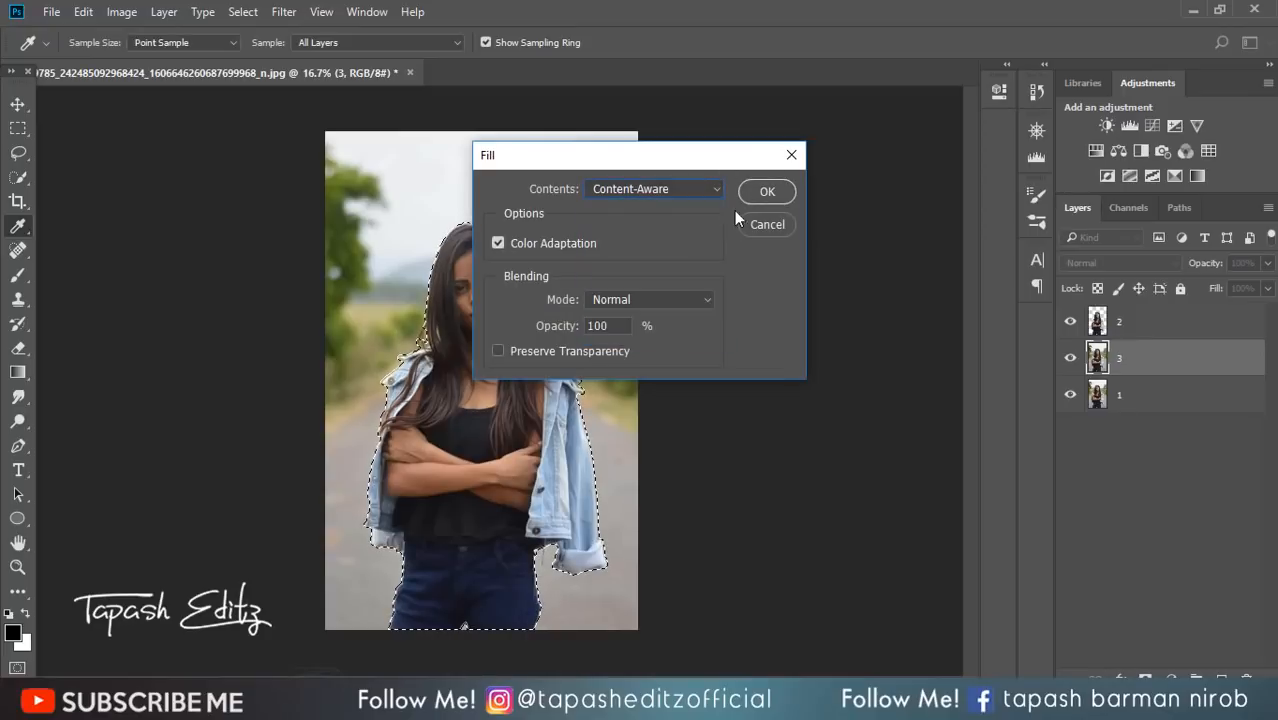
click(765, 192)
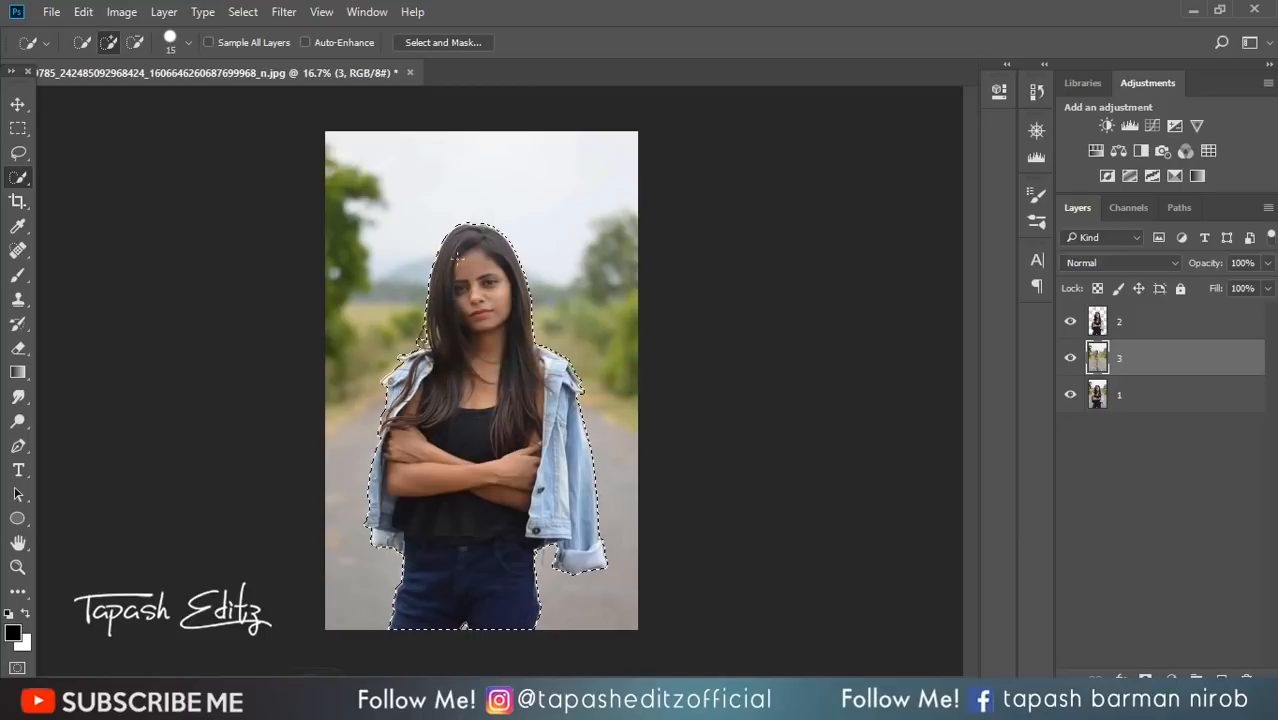
click(1069, 321)
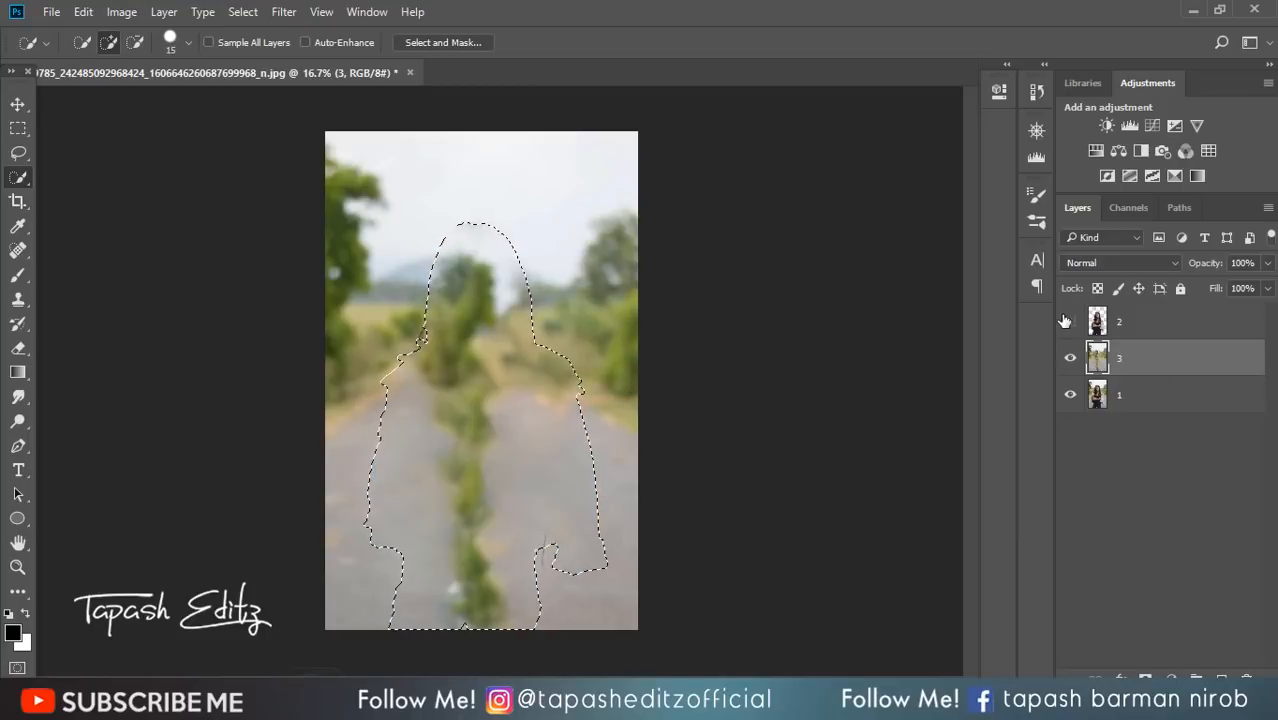
key(ctrl+d)
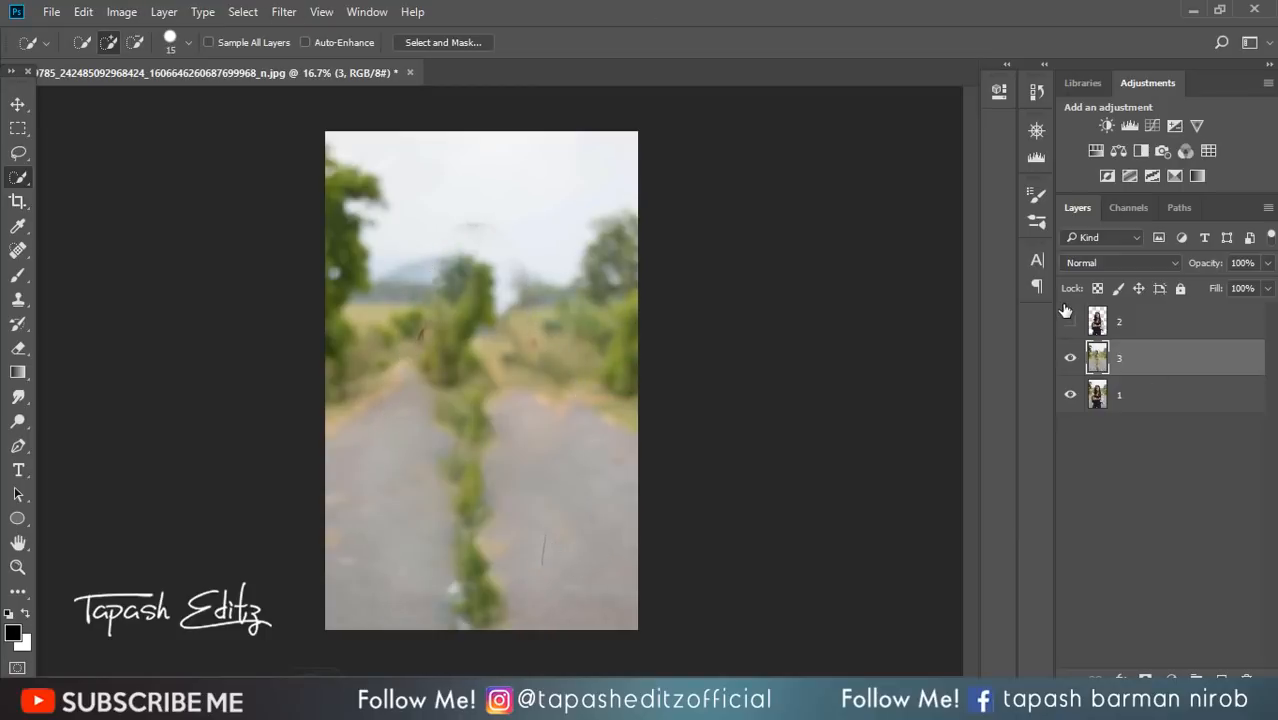
Rename layer 3 as Background and layer 2 as Model, and show the Model layer
double_click(1119, 358)
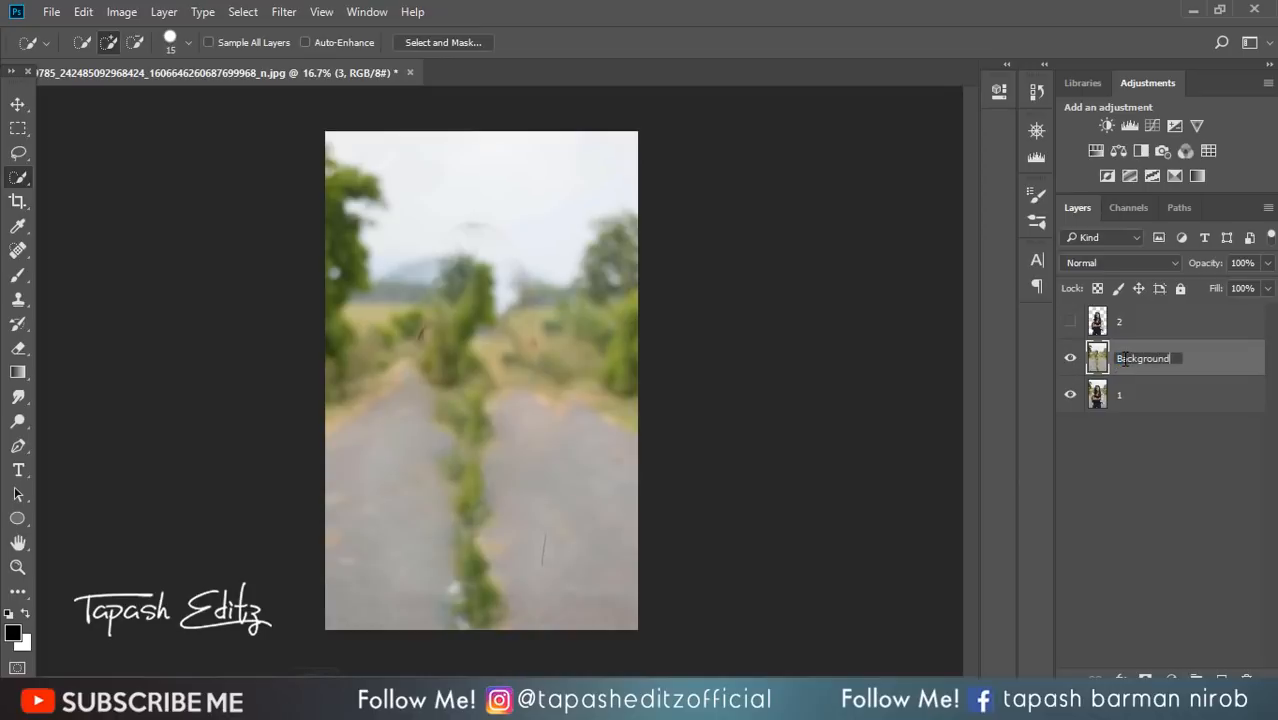
key(Return)
double_click(1120, 321)
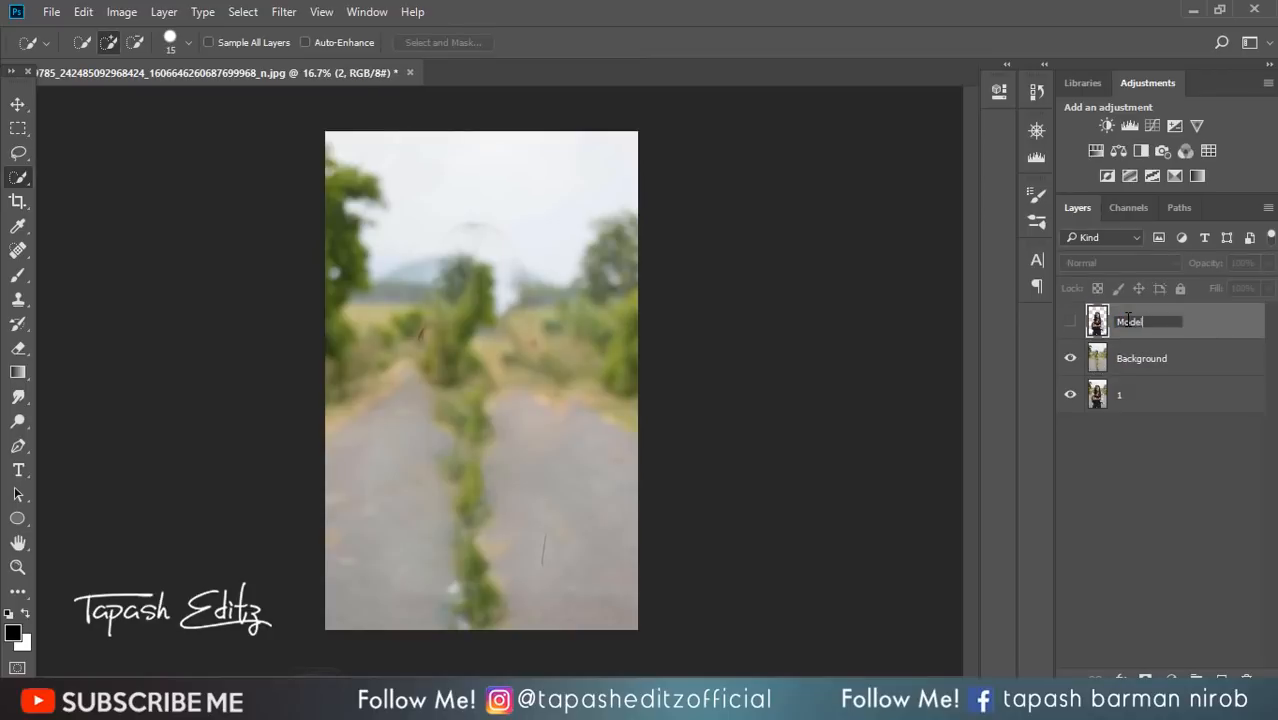
key(Return)
click(1070, 321)
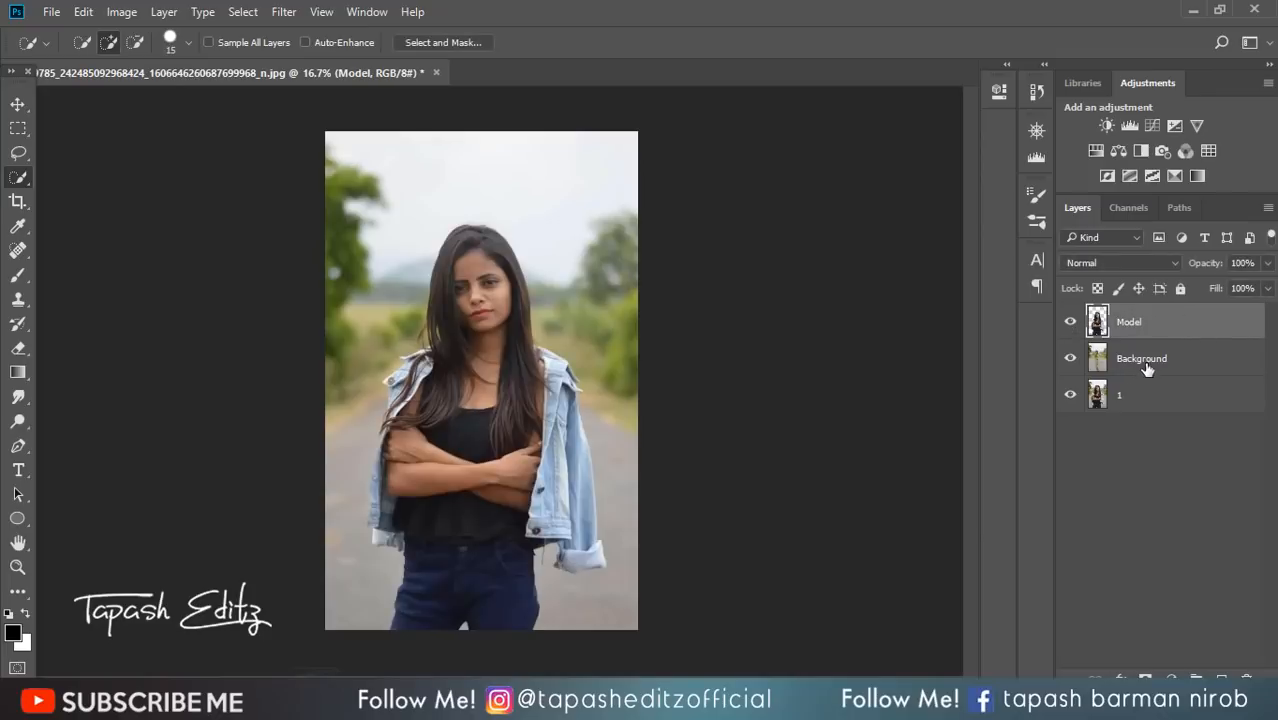
Hide layer 1 and check the Model and Background layers separately by toggling their visibility
click(1071, 393)
click(1070, 326)
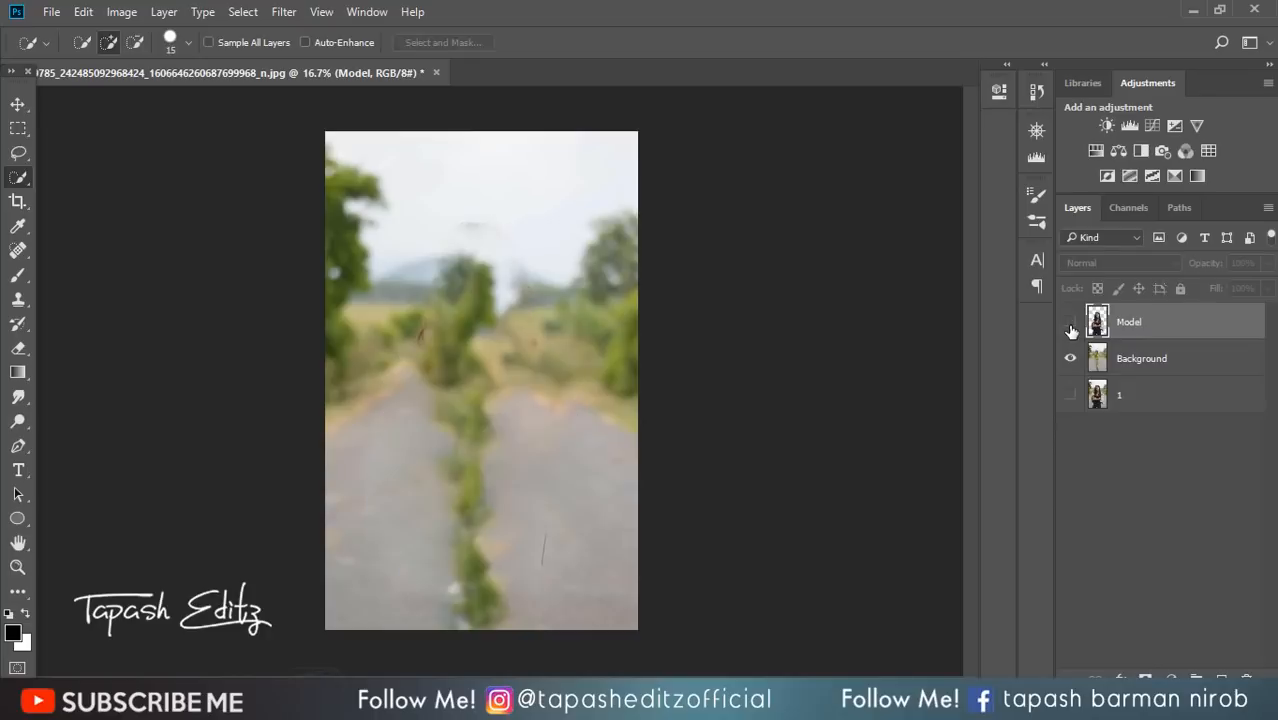
click(1070, 326)
click(1070, 358)
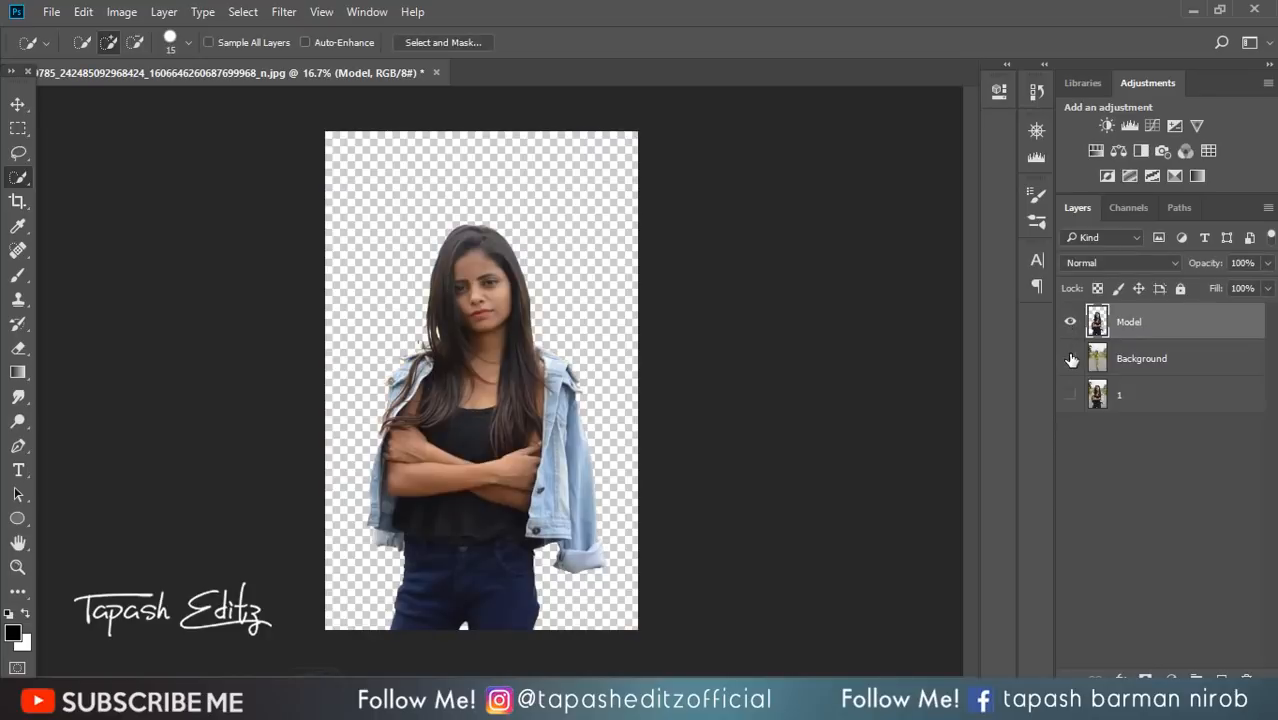
click(1070, 358)
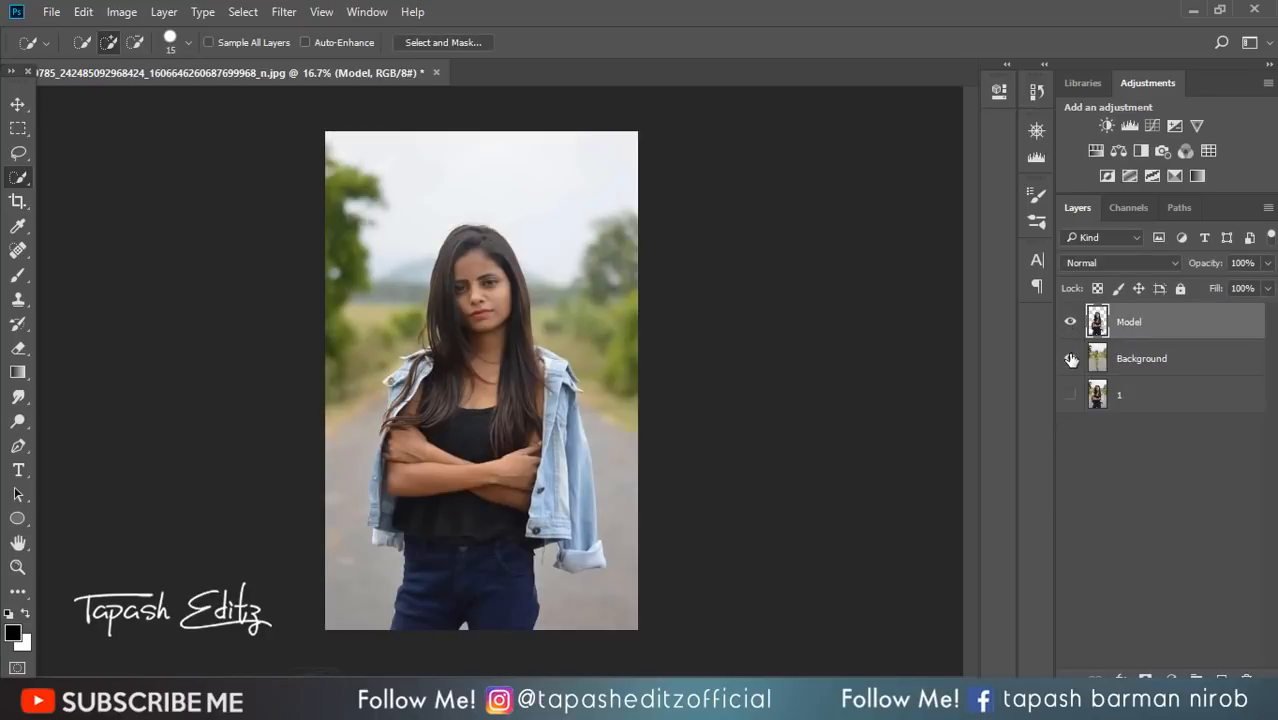
Apply a Gaussian Blur with a 30.4 px radius to the Background layer
click(1130, 360)
click(284, 11)
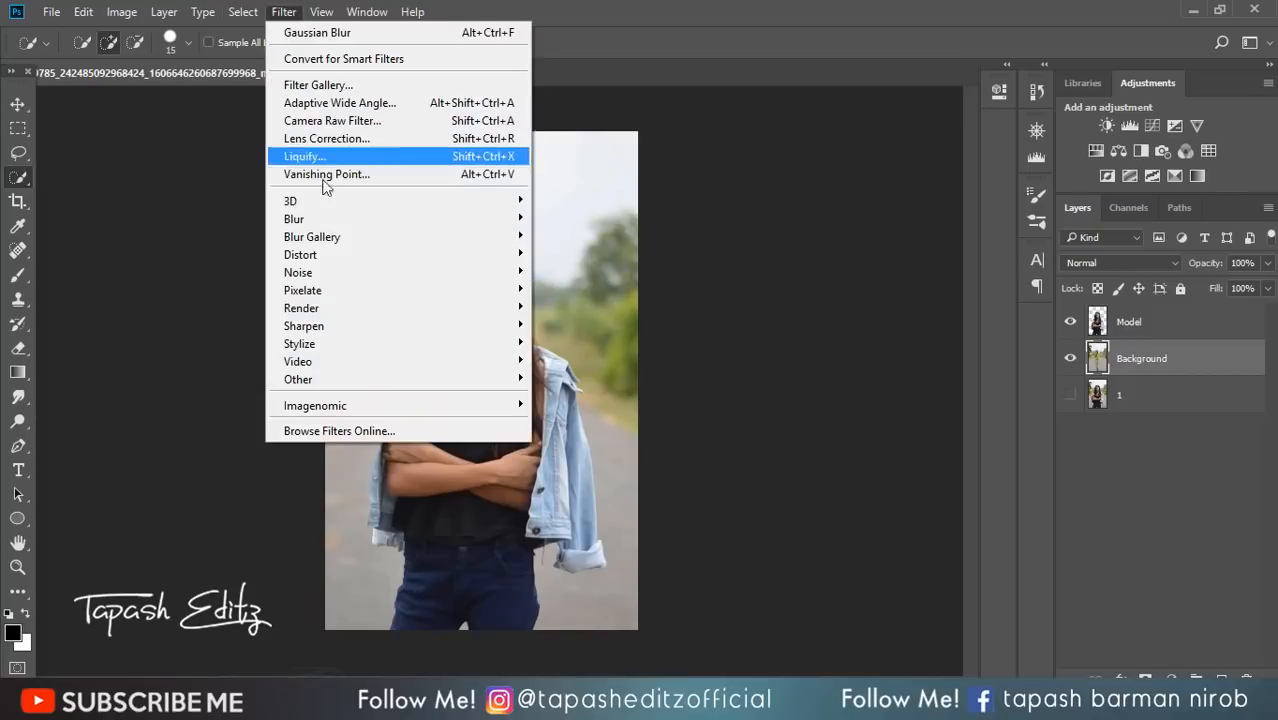
mouse_move(357, 219)
click(594, 289)
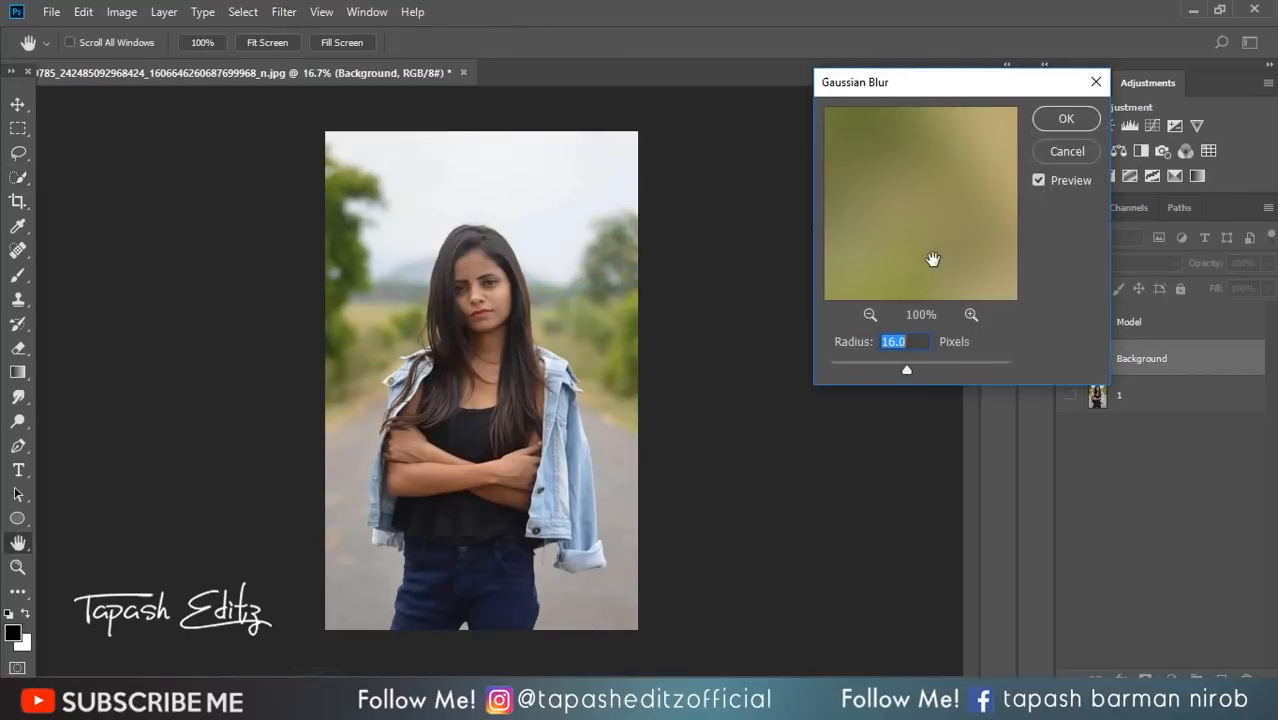
drag(917, 365, 915, 364)
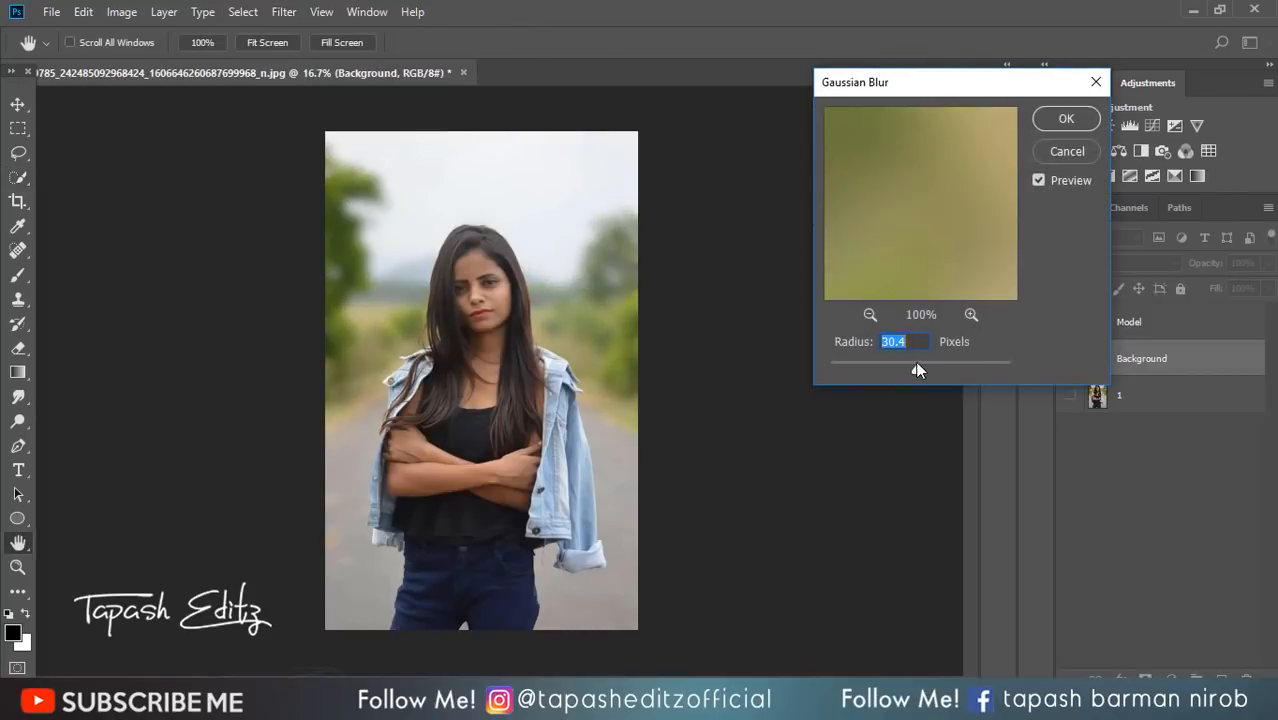
click(1064, 119)
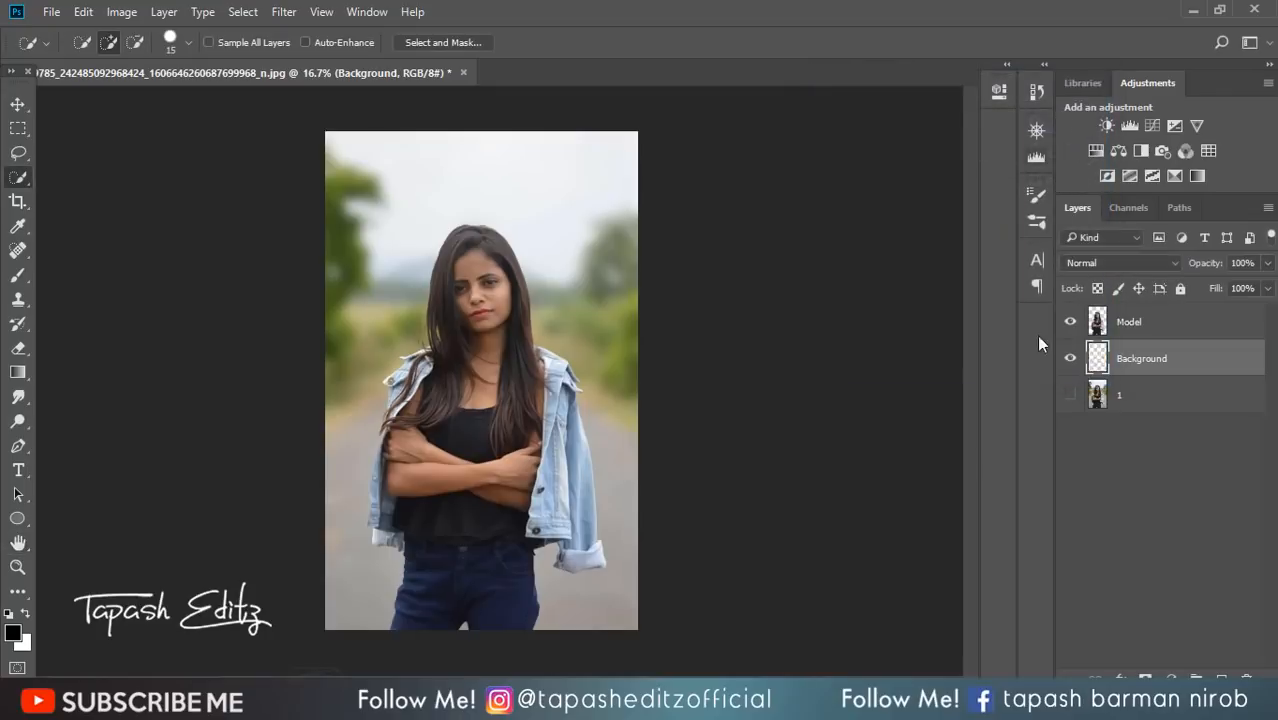
Select layer 1 and make it visible
click(1125, 404)
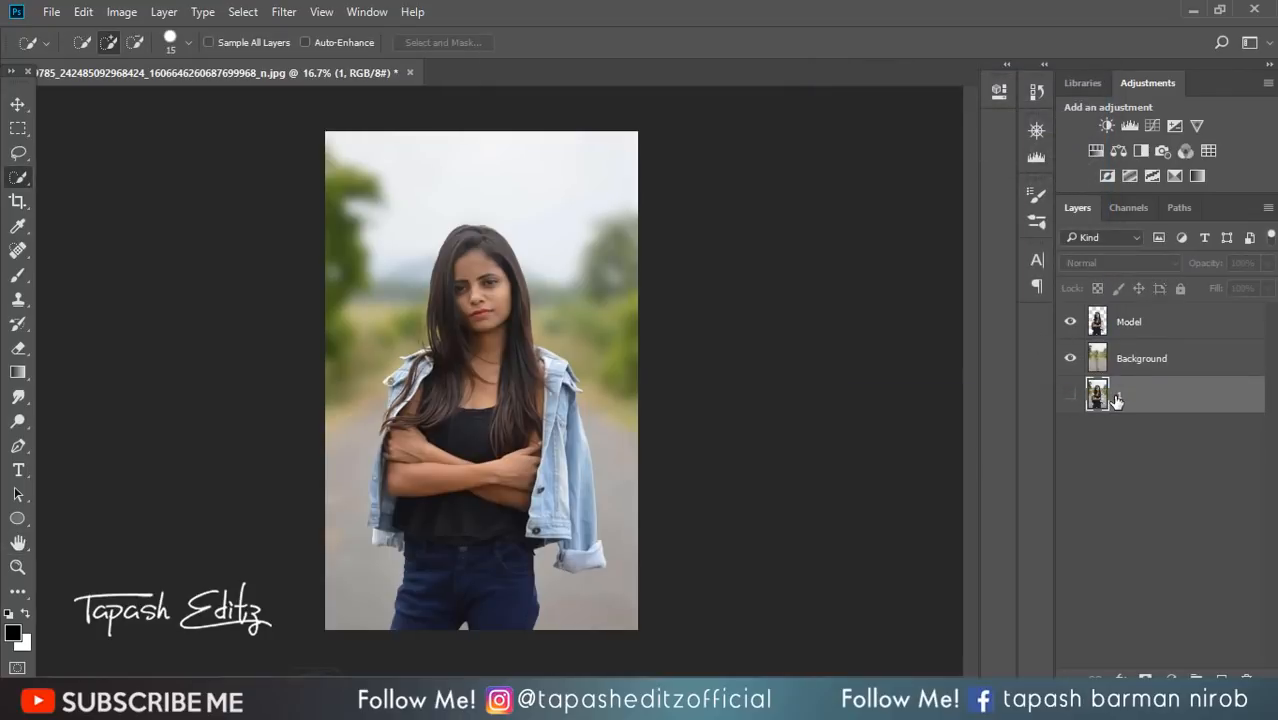
click(1074, 396)
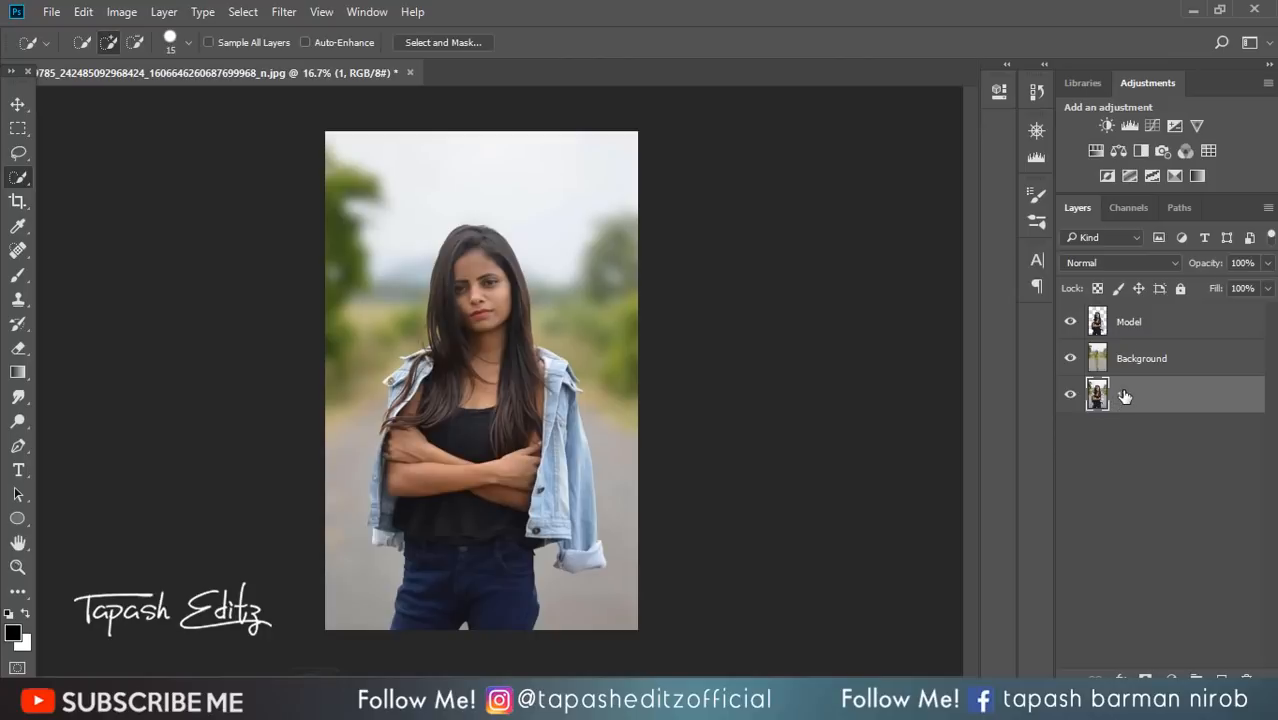
Move layer 1 above the Model layer and copy its lassoed loose hair strand above the denim collar to a new layer
drag(1124, 397, 1112, 312)
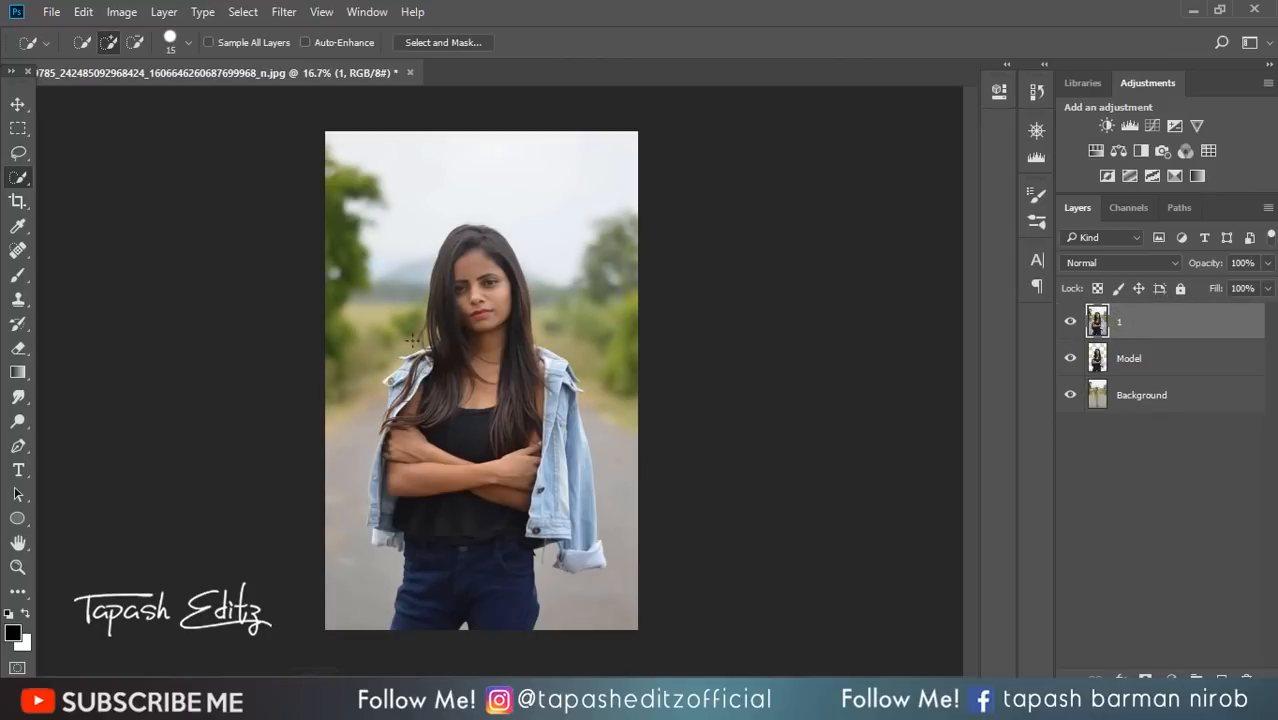
key(ctrl+plus)
key(ctrl+plus)
key(ctrl+plus)
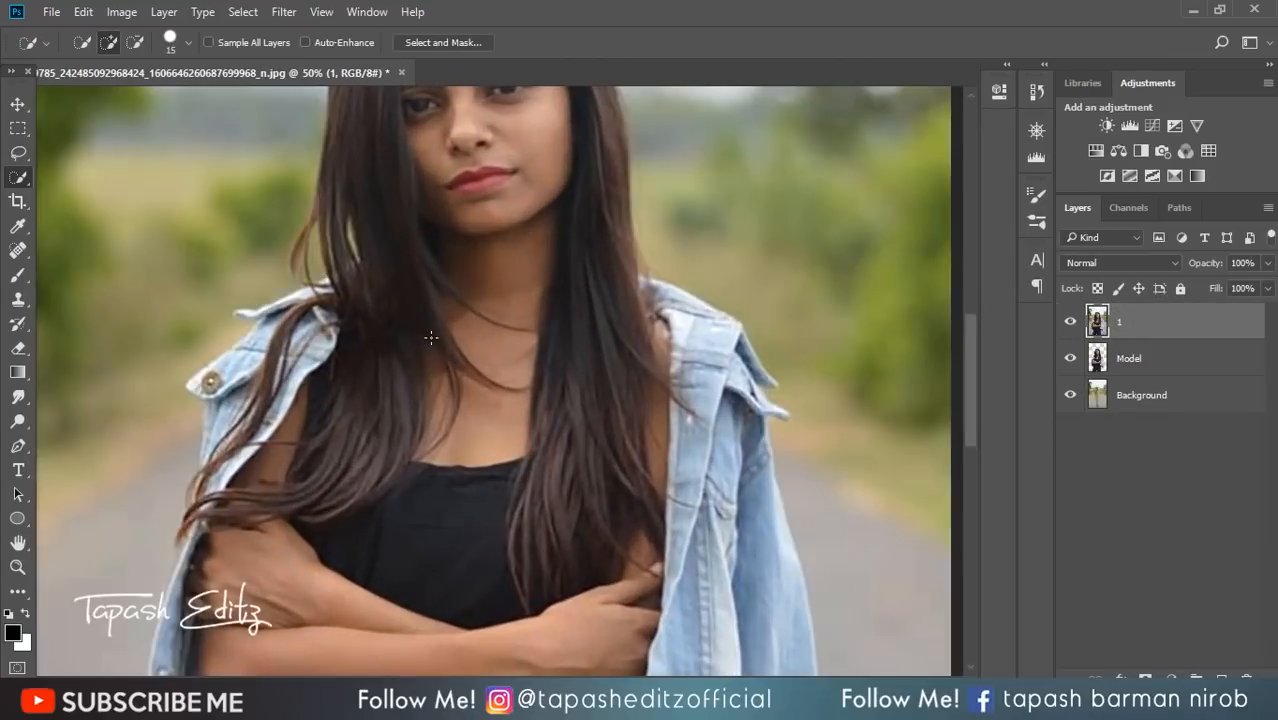
click(18, 152)
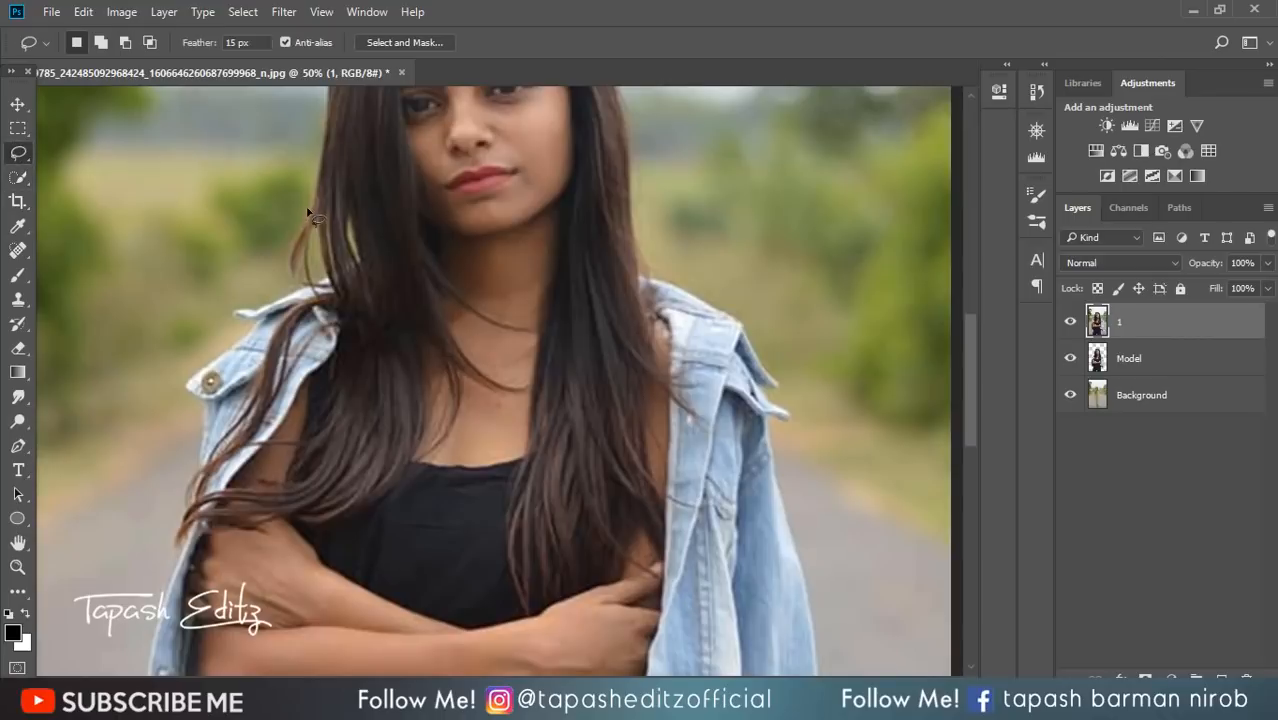
mouse_move(311, 210)
mouse_down()
mouse_move(284, 255)
mouse_move(303, 291)
mouse_move(329, 289)
mouse_move(336, 262)
mouse_move(321, 197)
mouse_move(311, 210)
mouse_up()
right_click(307, 229)
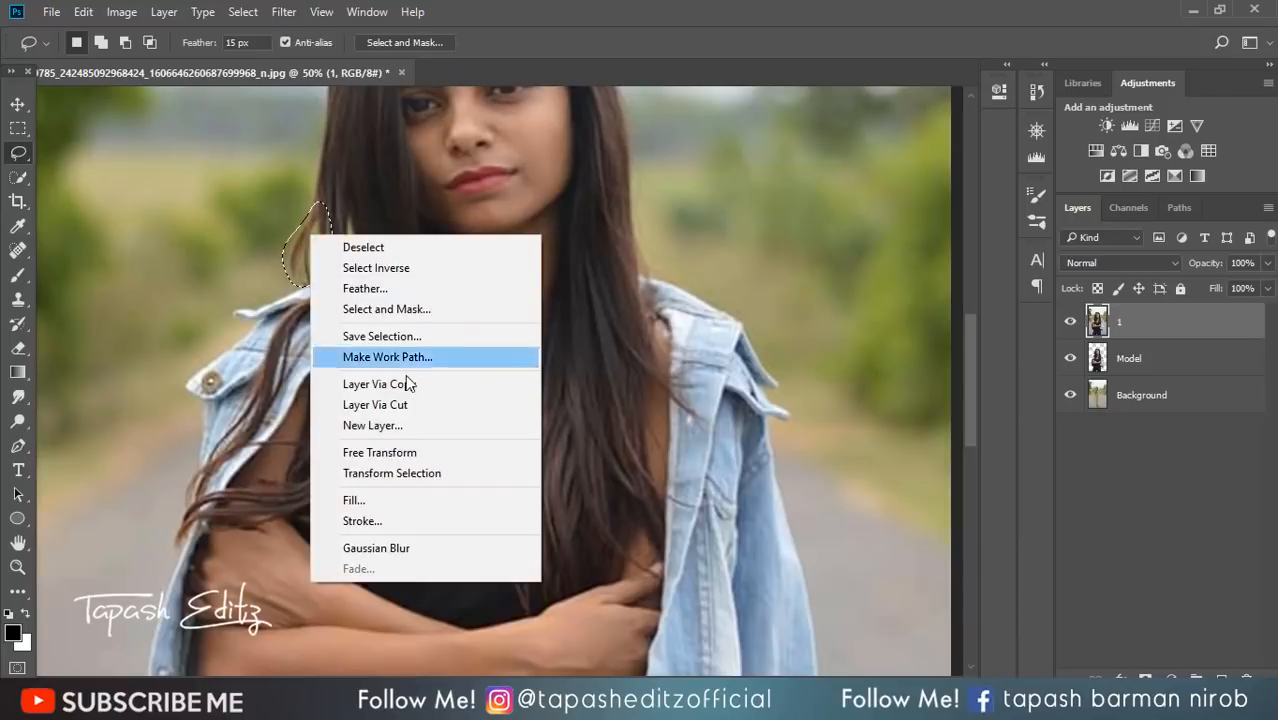
click(405, 384)
Hide layer 1 and set the hair strand layer's blend mode to Darker Color after trying modes such as Screen, Lighter Color and Linear Burn
click(1070, 357)
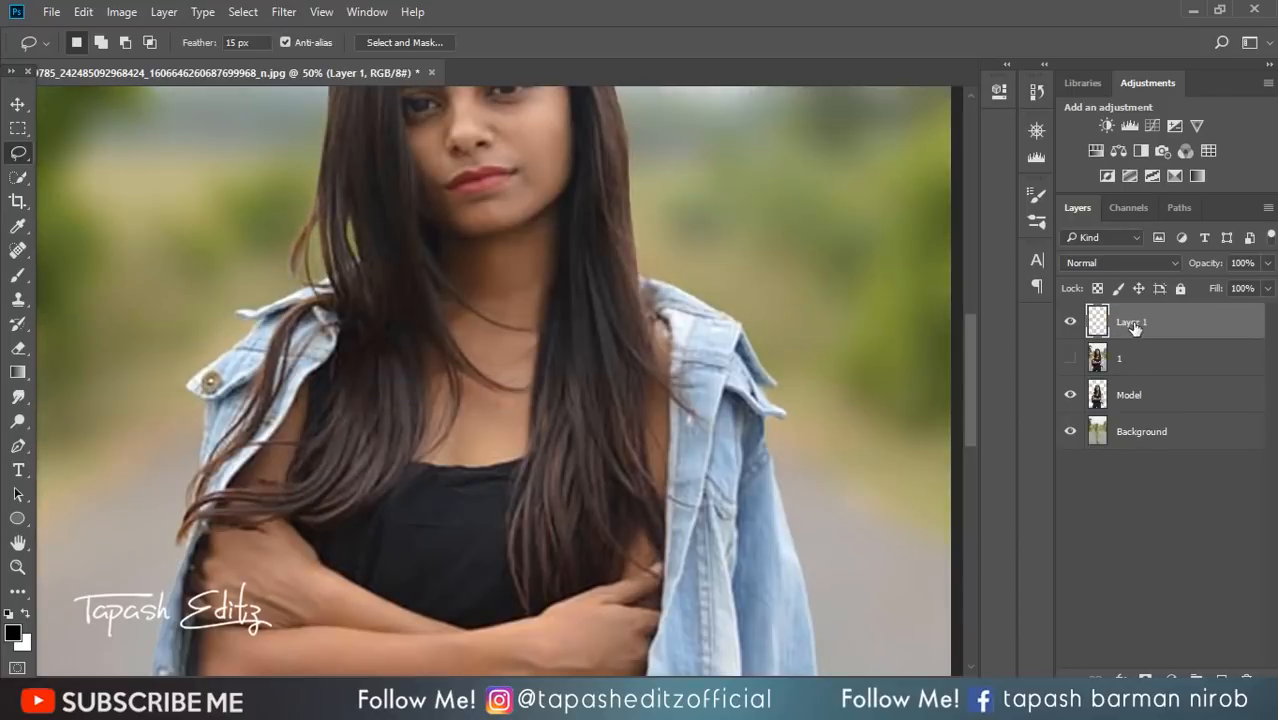
click(1118, 264)
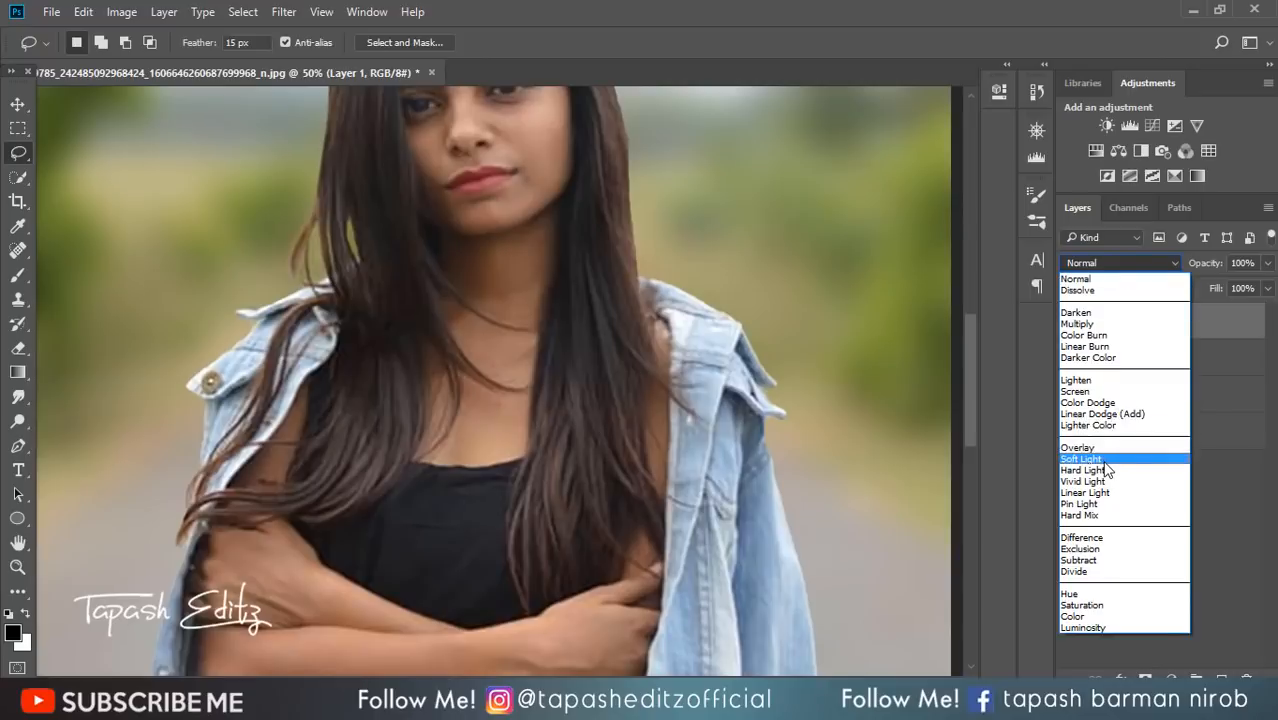
click(1092, 392)
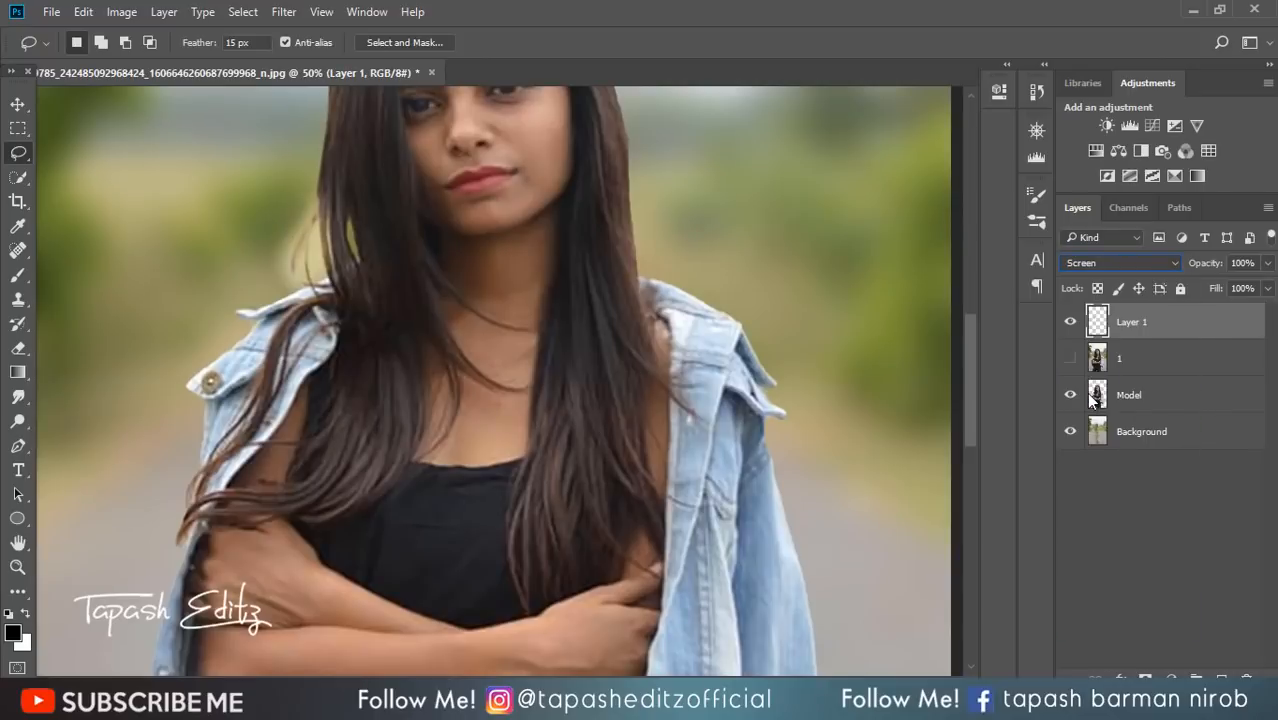
key(ctrl+minus)
key(ctrl+minus)
key(ctrl+minus)
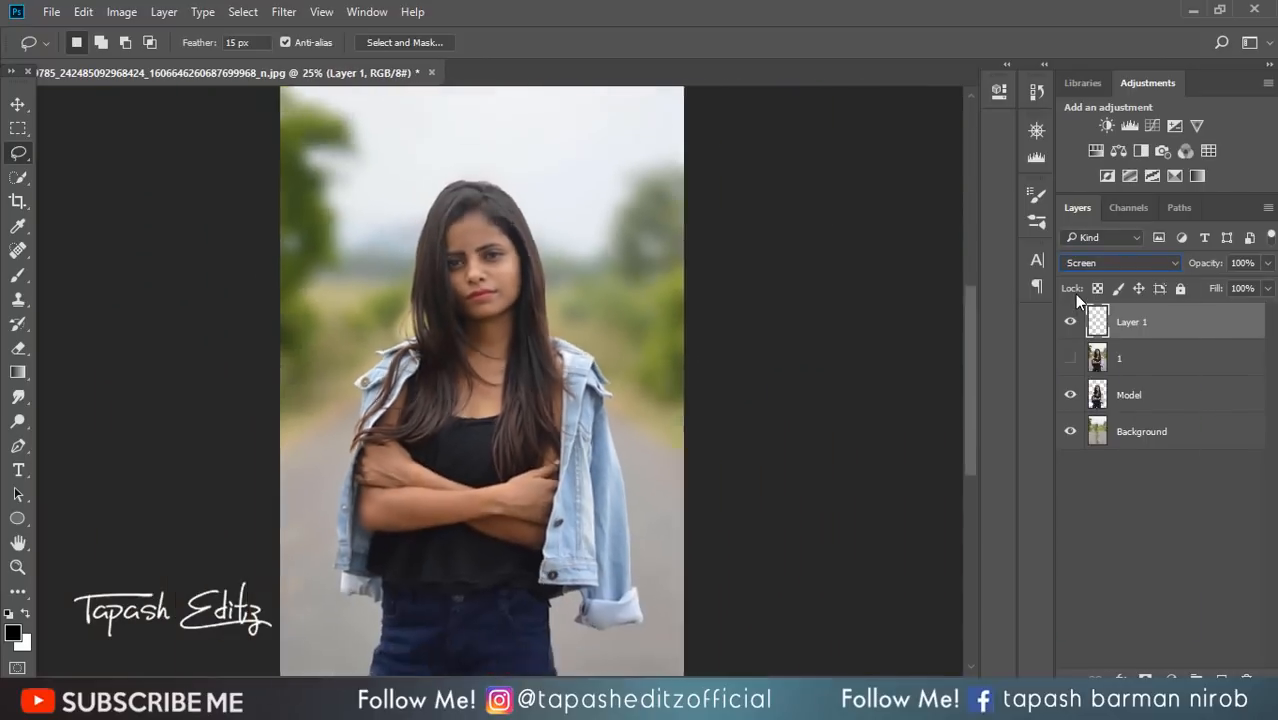
key(Down)
key(Down)
key(Down)
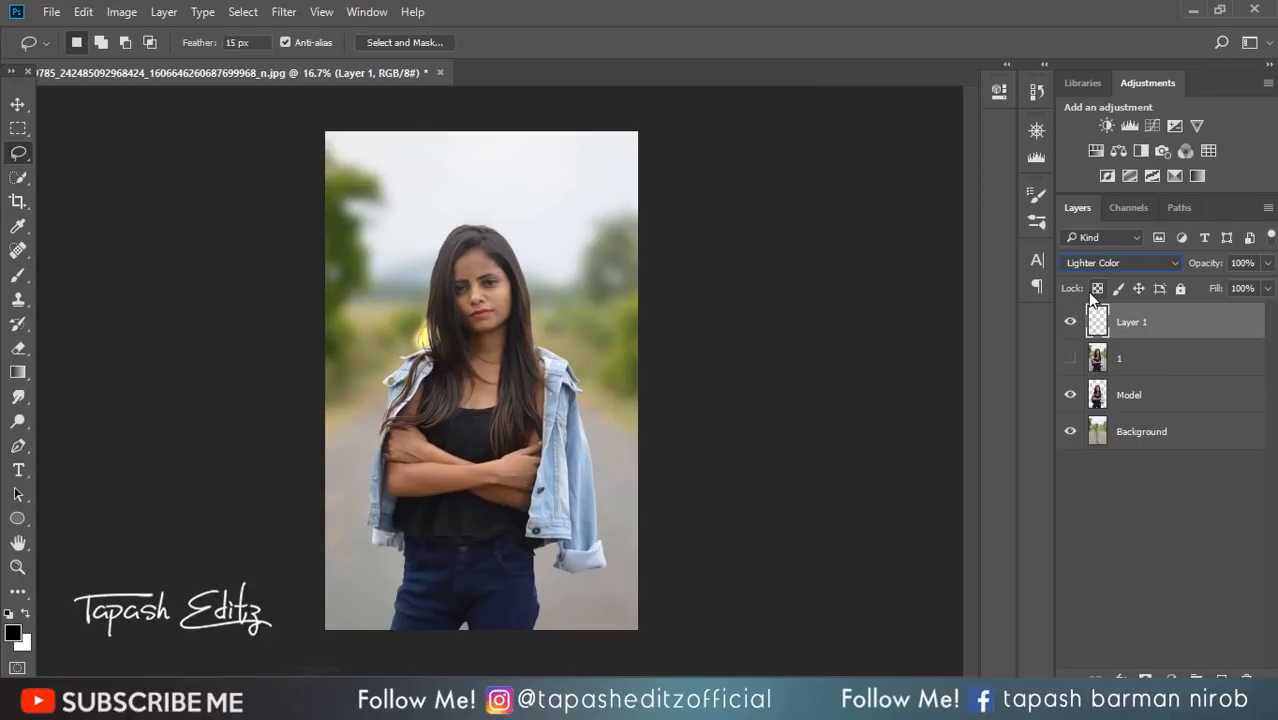
key(Down)
key(Up)
key(Up)
key(Up)
key(Up)
key(Up)
key(Up)
key(Up)
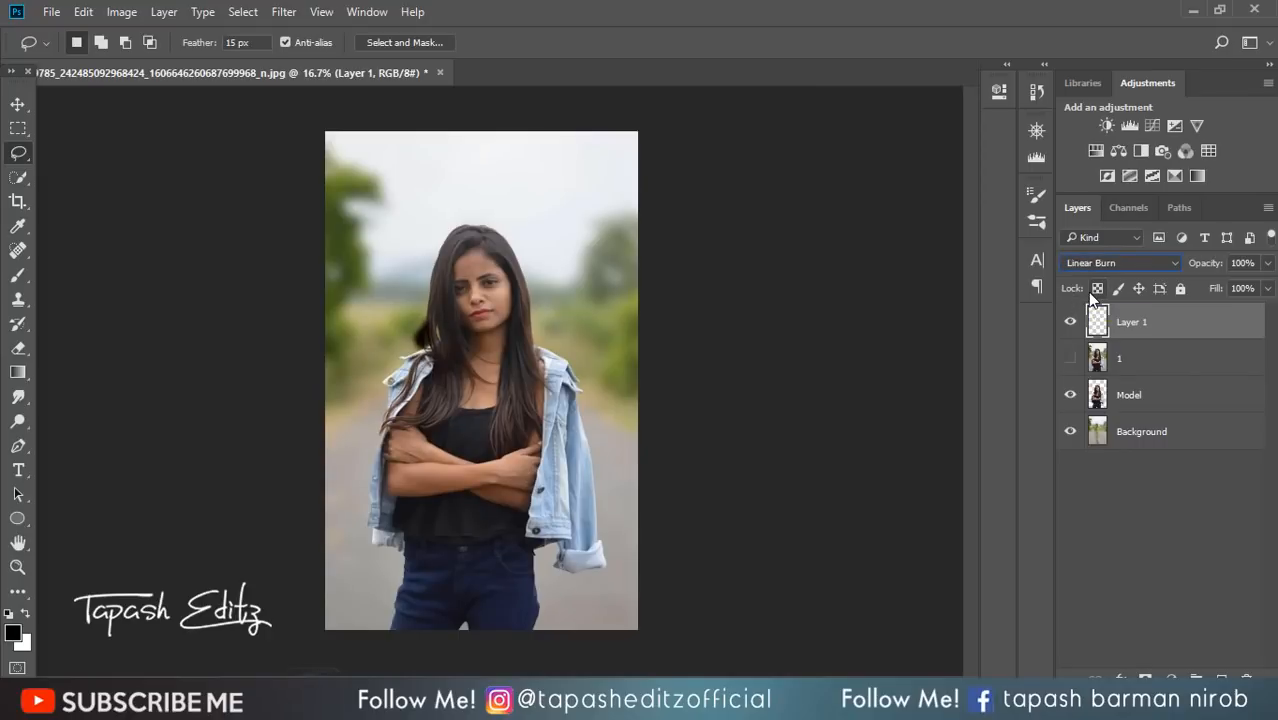
key(Down)
Move the hair strand layer below layer 1 and merge it into the Model layer, checking the cutout with Background hidden briefly
drag(1126, 331, 1141, 364)
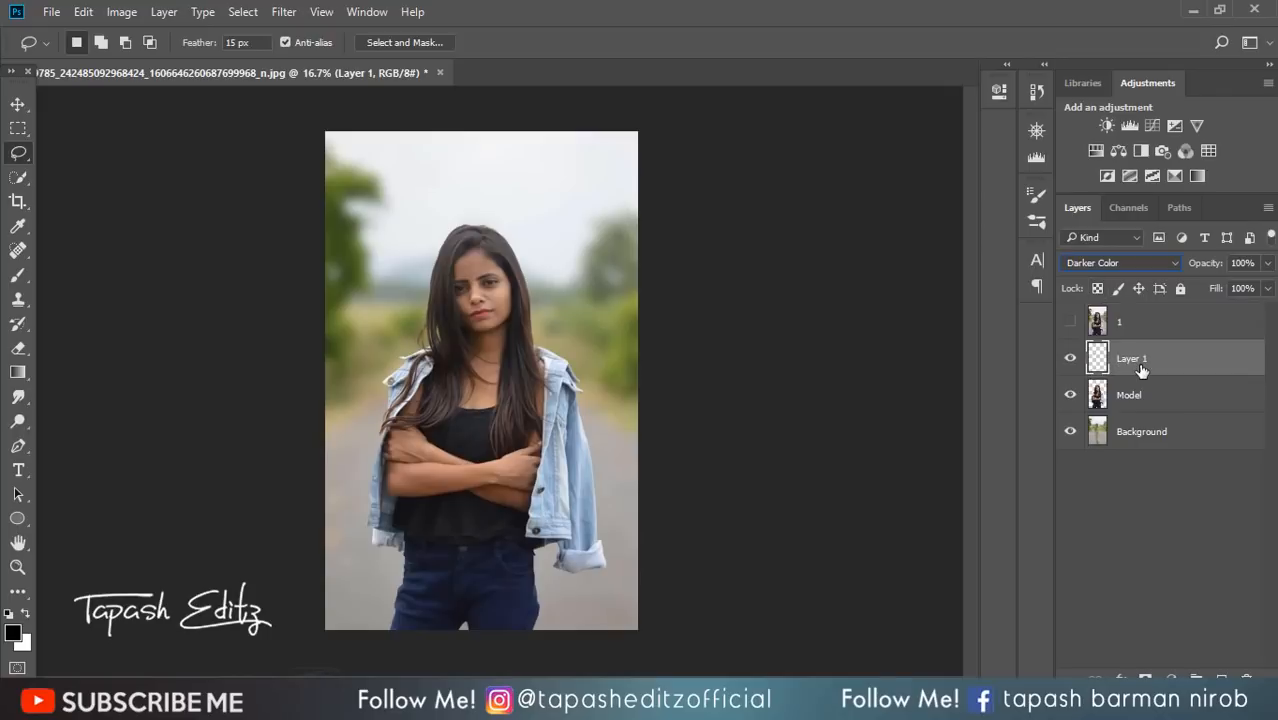
right_click(1141, 364)
click(940, 645)
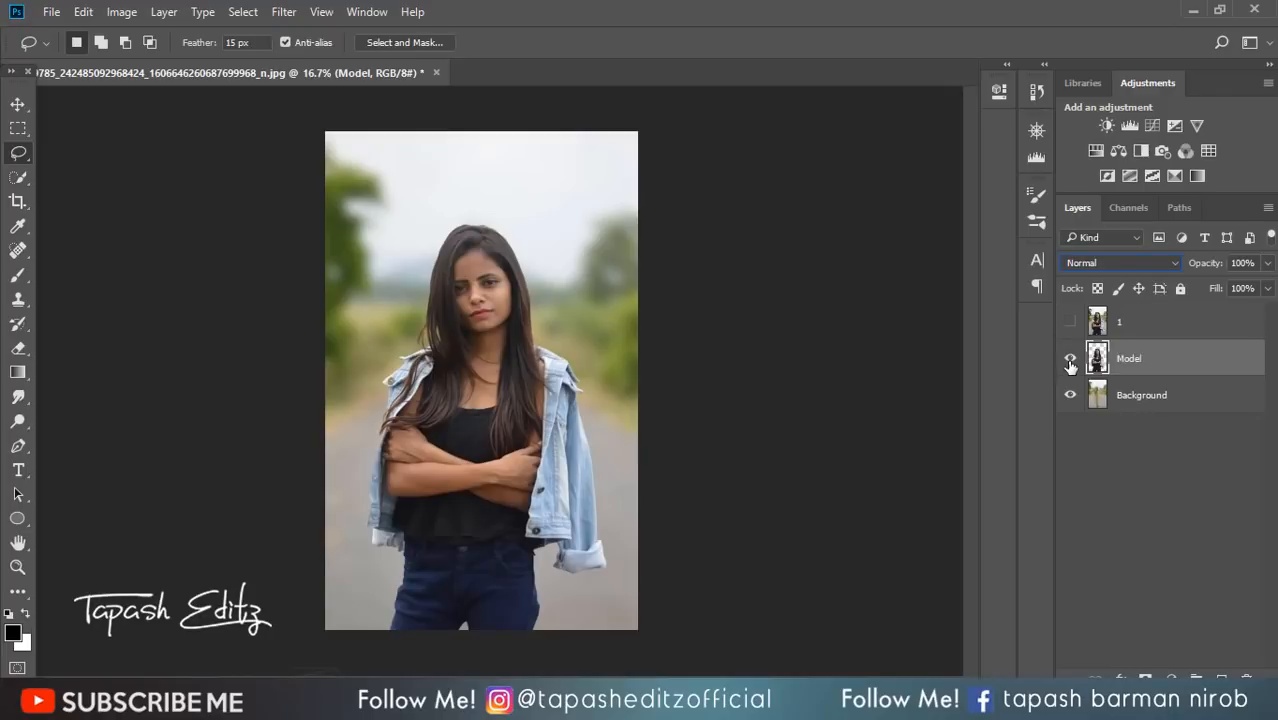
click(1071, 394)
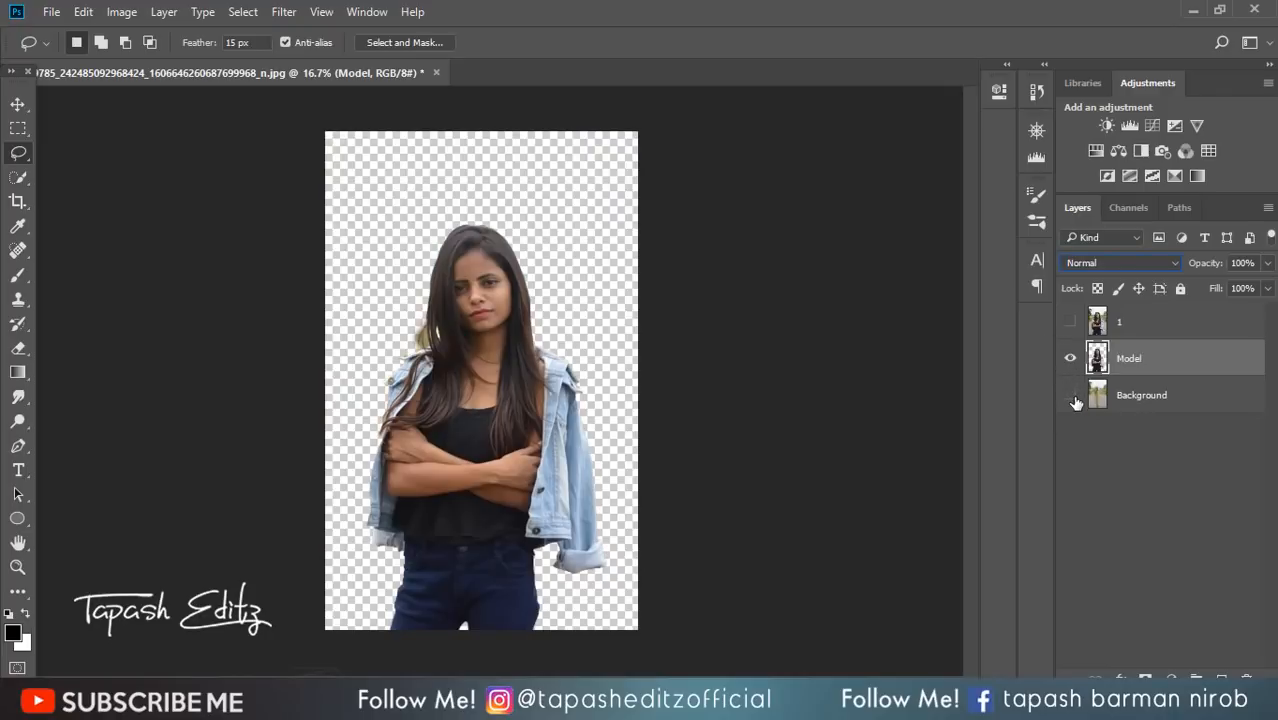
click(1071, 395)
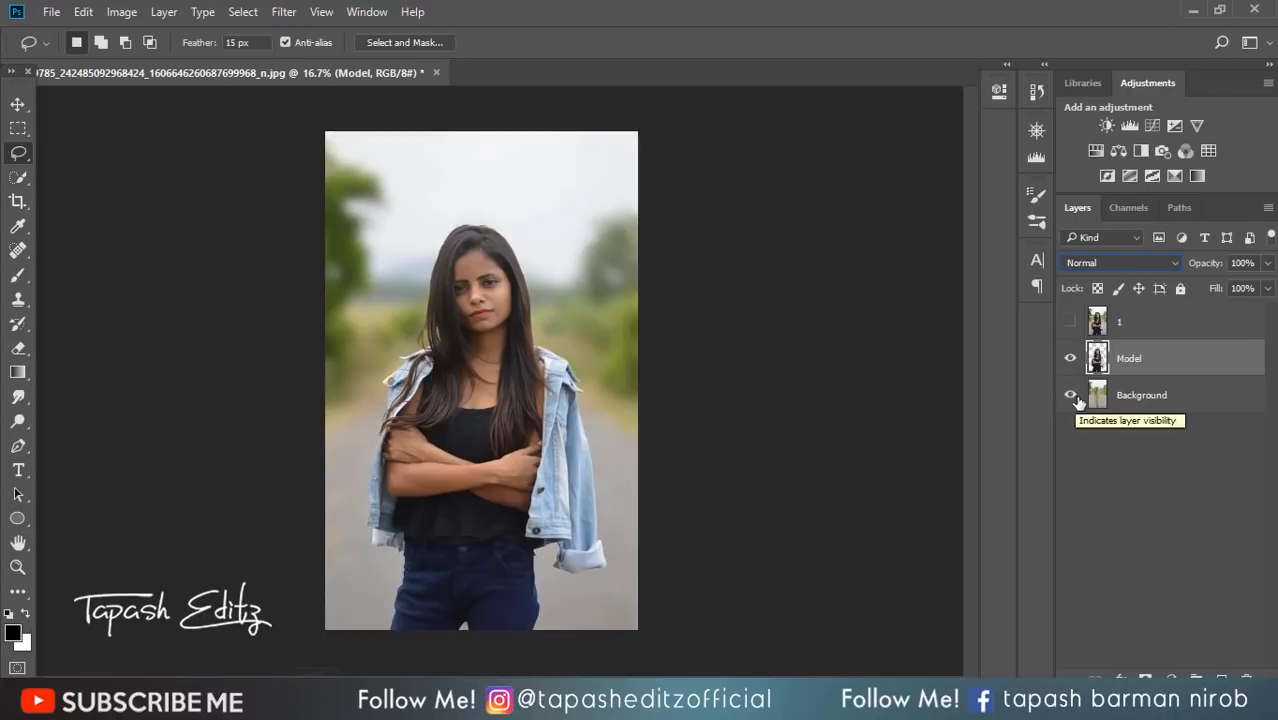
Show layer 1 and copy its lassoed loose thread hanging below the denim jacket's buttoned hem to a new layer
click(1137, 325)
click(1071, 322)
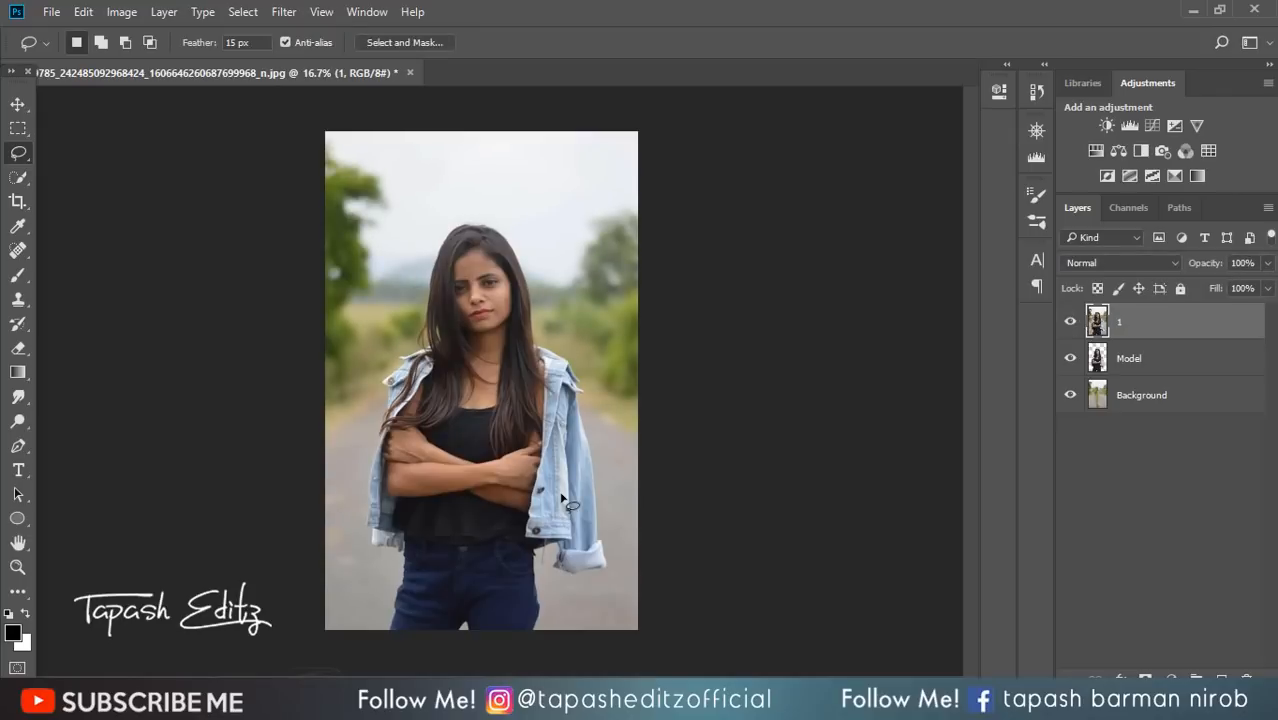
scroll(562, 498, up, 3)
scroll(620, 465, down, 2)
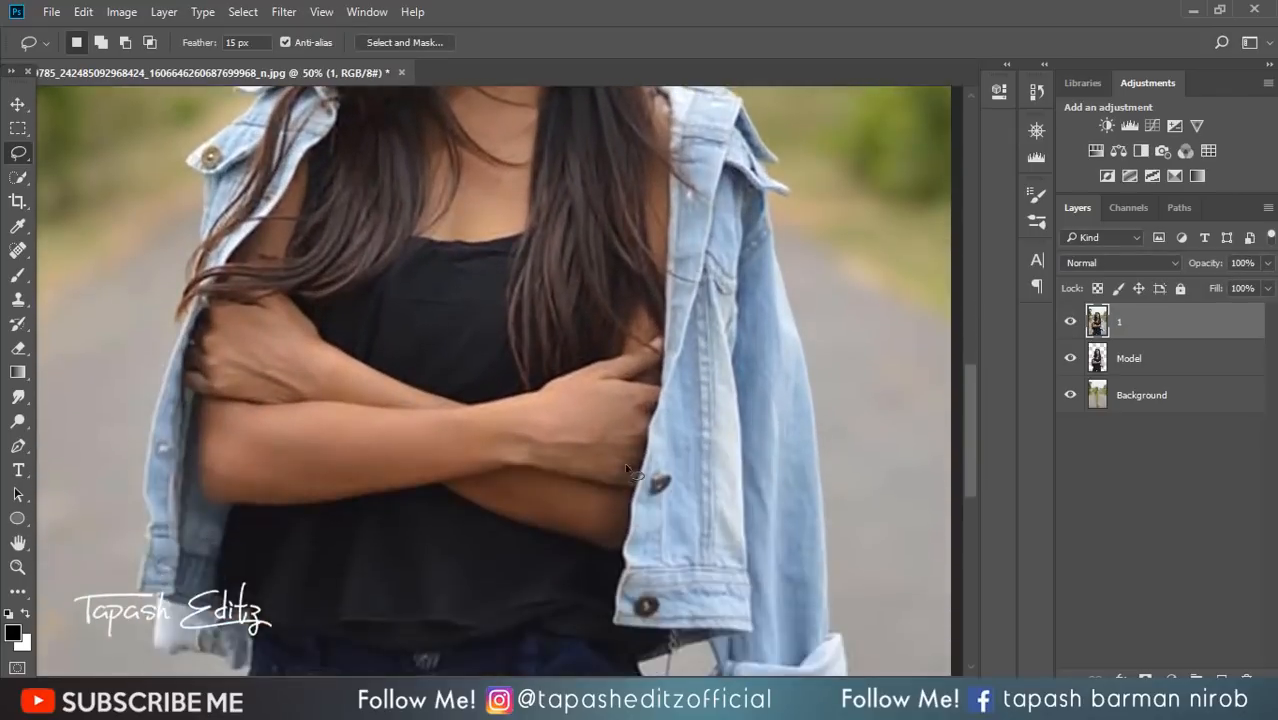
scroll(626, 465, down, 5)
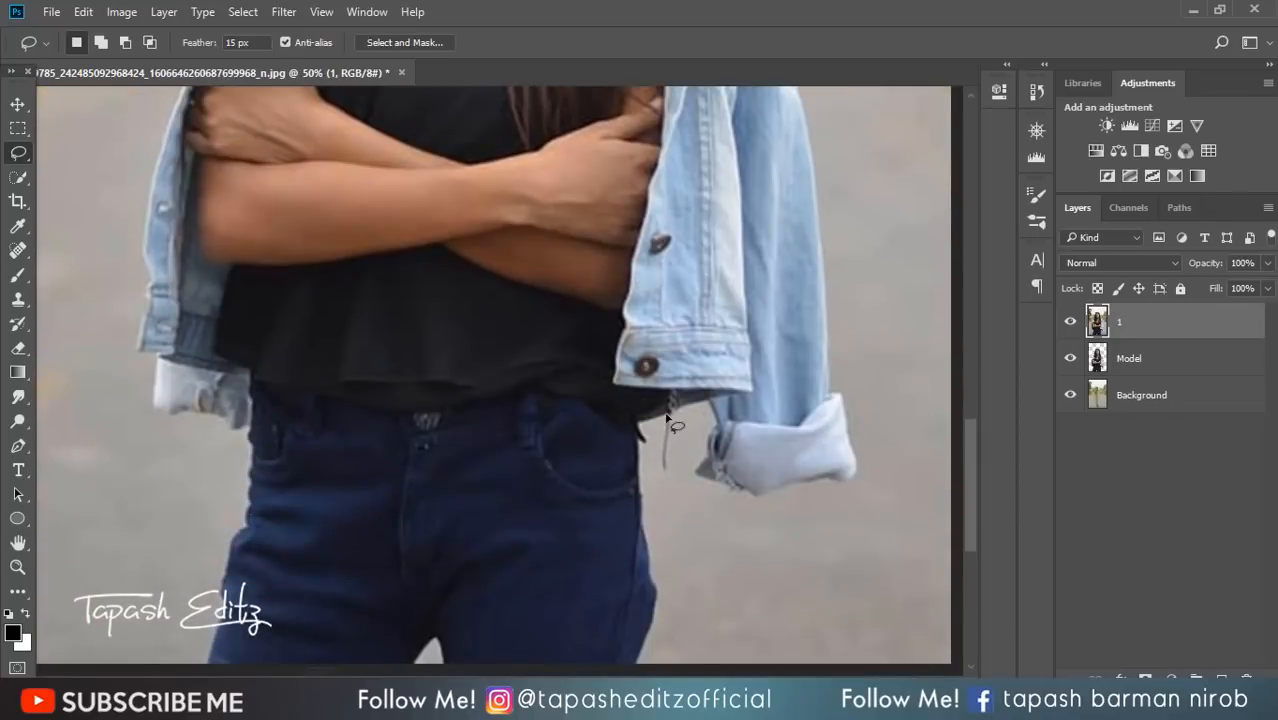
mouse_move(668, 418)
mouse_down()
mouse_move(666, 471)
mouse_move(678, 456)
mouse_move(666, 412)
mouse_move(654, 451)
mouse_move(664, 481)
mouse_move(668, 414)
mouse_up()
right_click(675, 444)
click(697, 450)
right_click(676, 448)
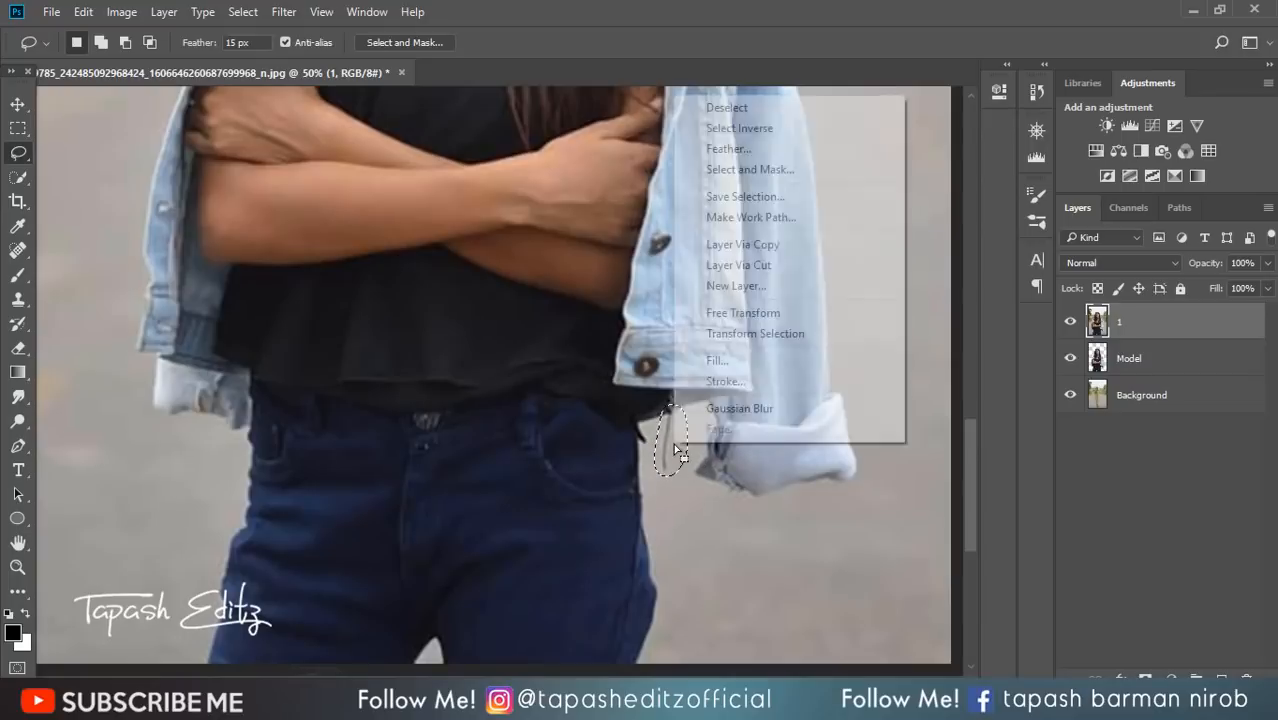
click(755, 245)
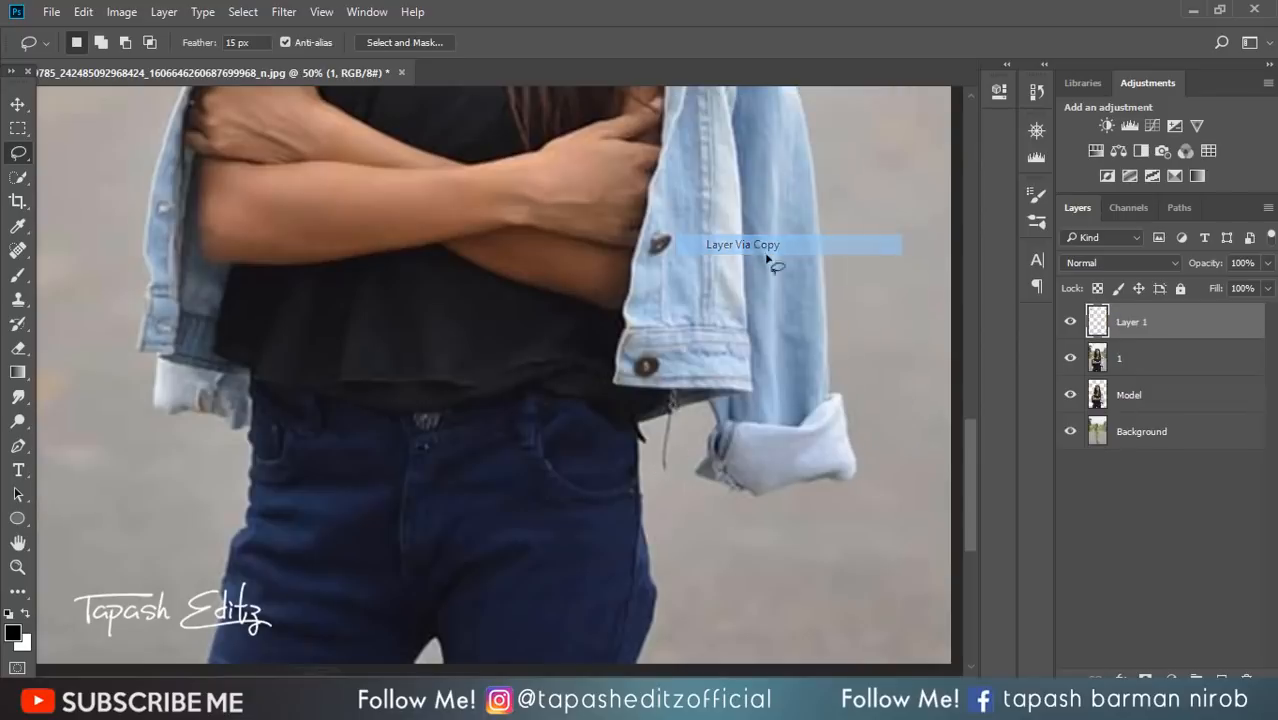
Hide layer 1, then merge the thread layer into the Model layer from directly above it and check the cutout without Background
click(1071, 358)
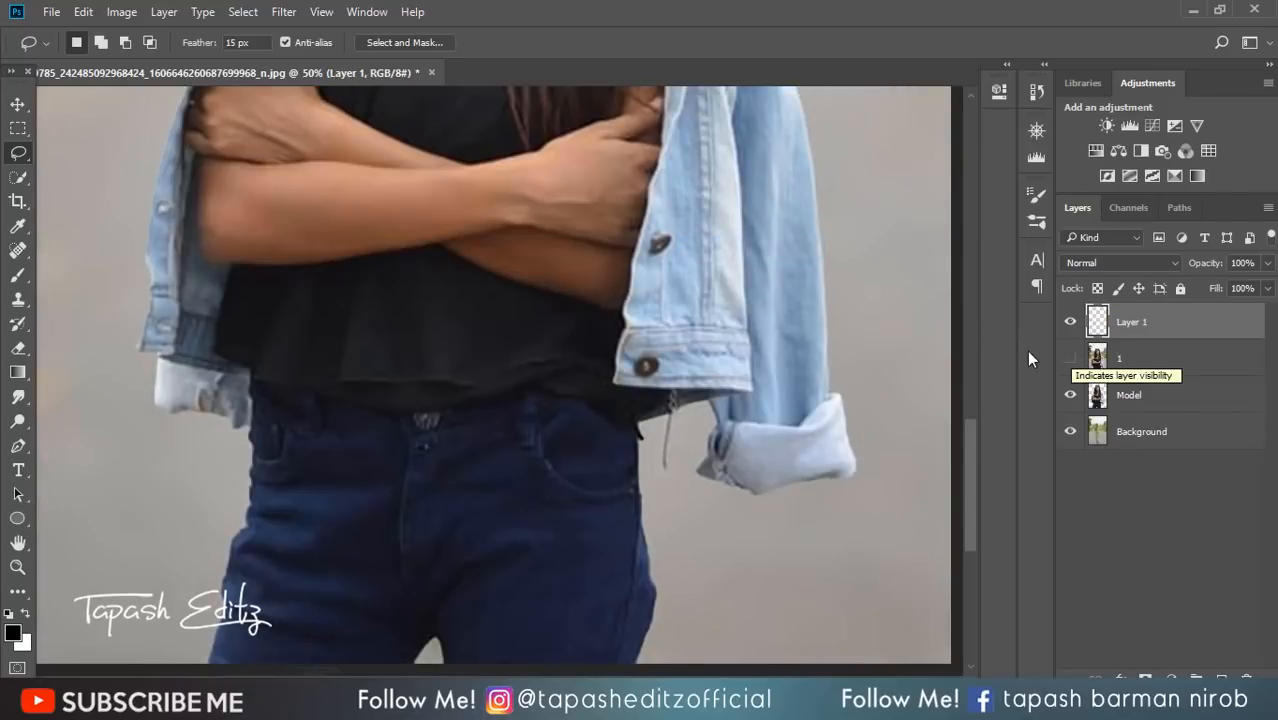
key(ctrl+minus)
key(ctrl+minus)
key(ctrl+minus)
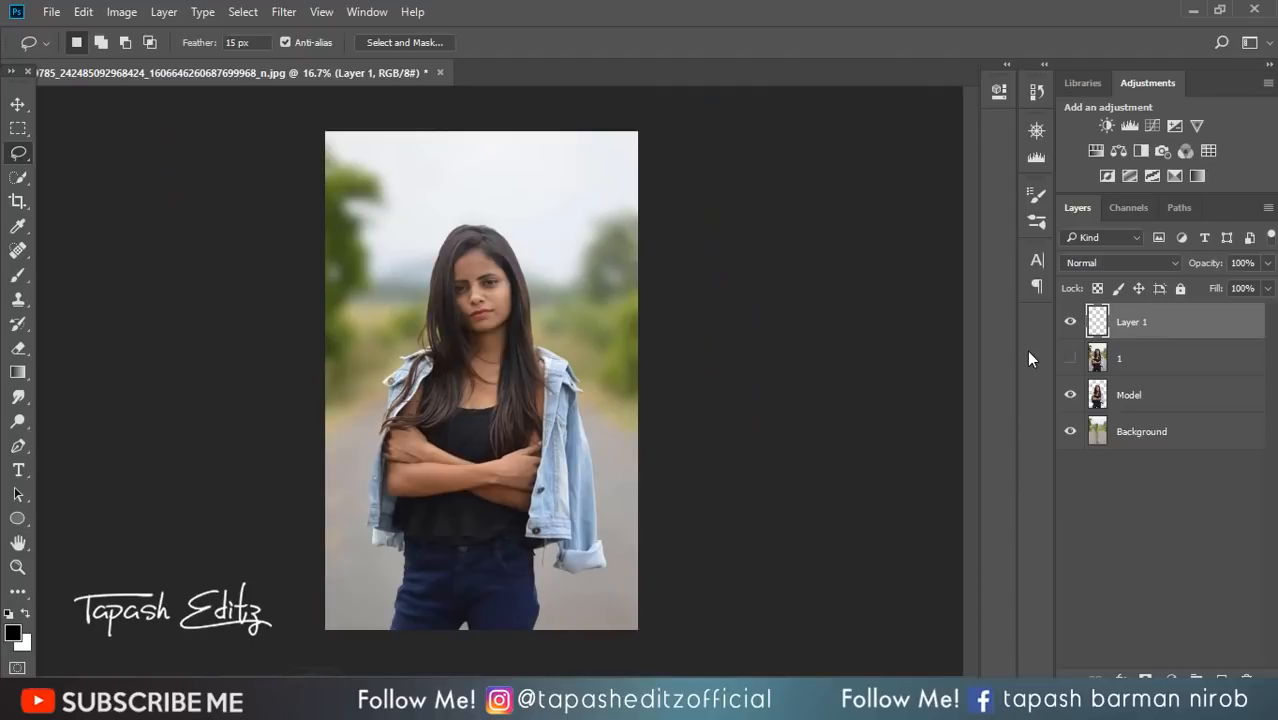
drag(1118, 325, 1148, 362)
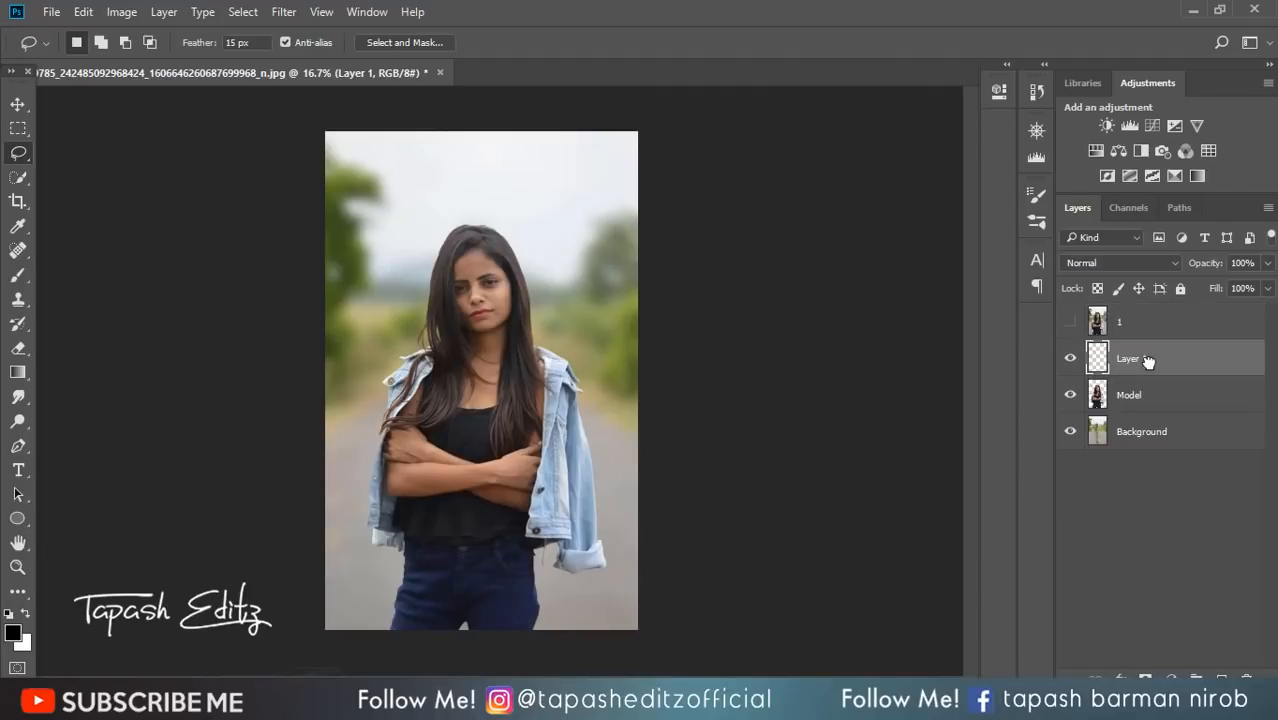
right_click(1148, 362)
click(945, 643)
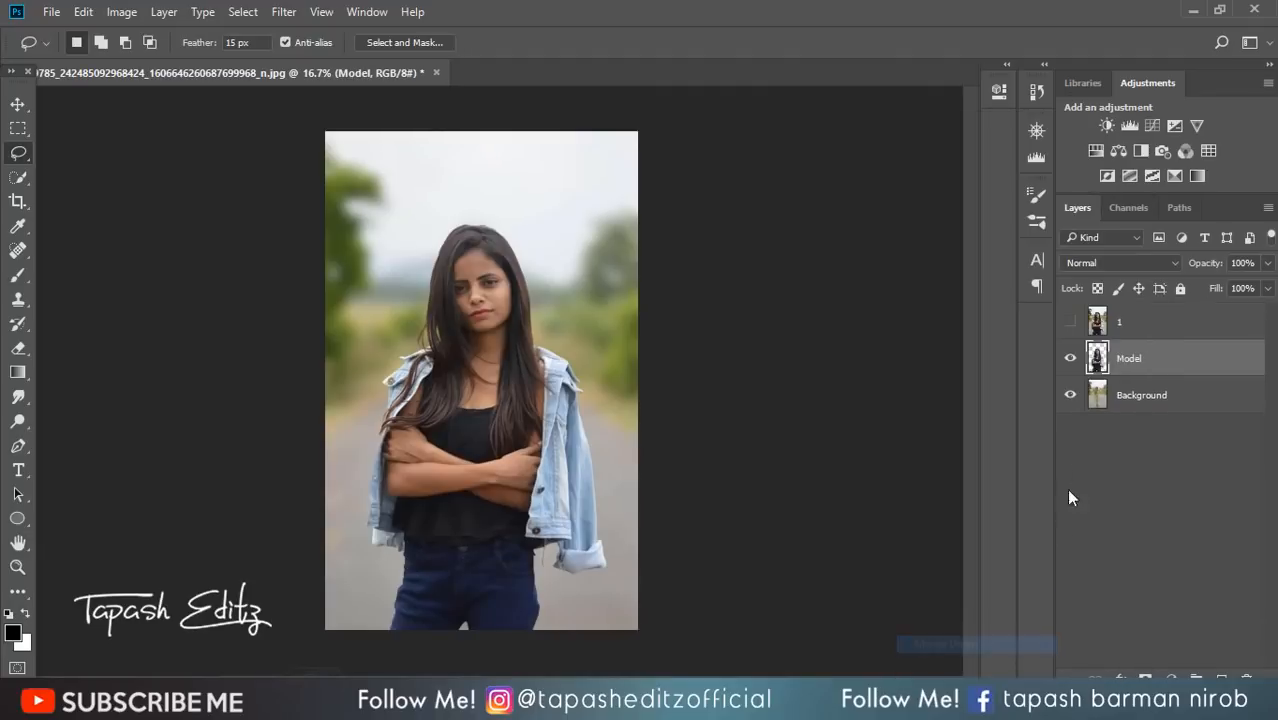
click(1070, 395)
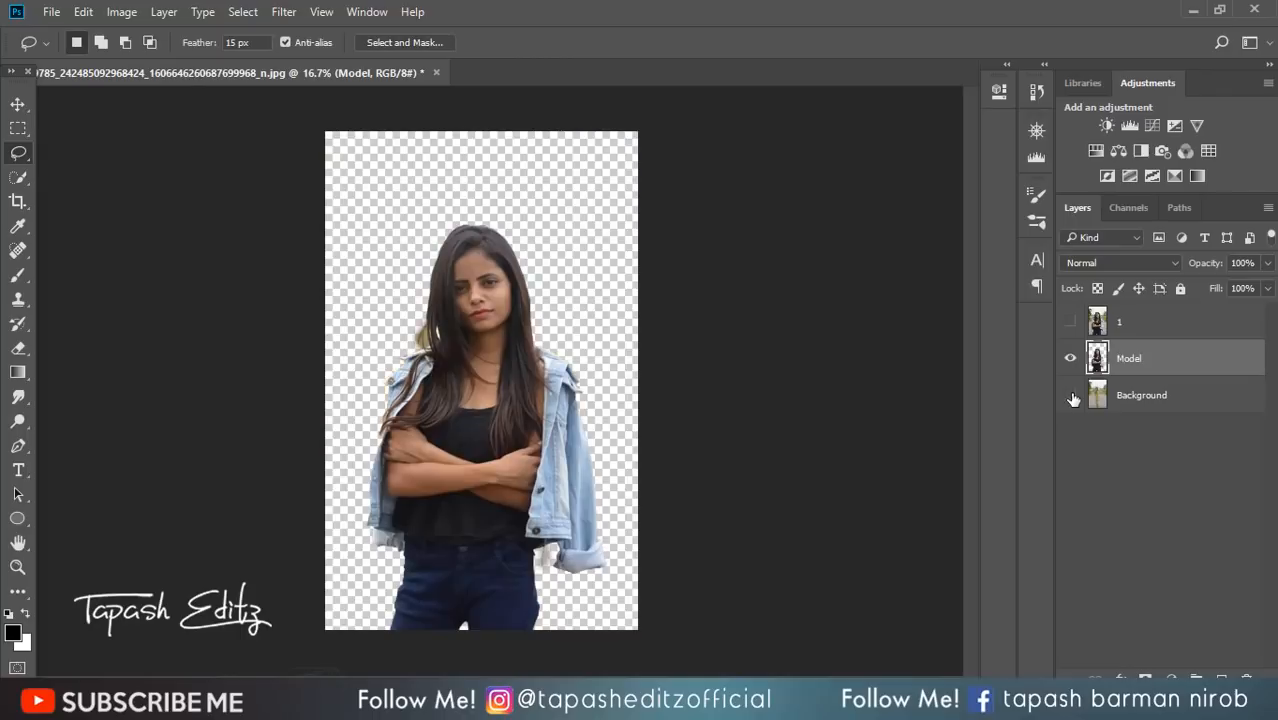
click(1071, 396)
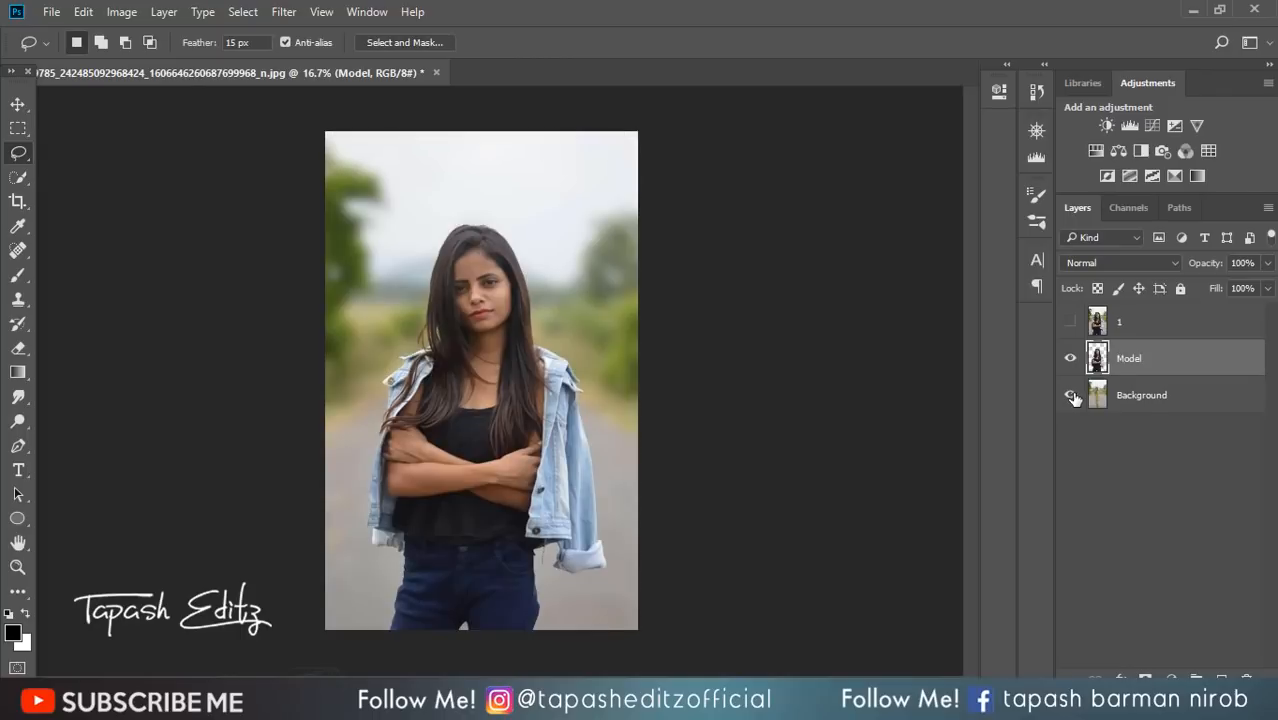
Merge the Model layer down into the Background layer and move the merged layer above layer 1
right_click(1122, 372)
click(918, 644)
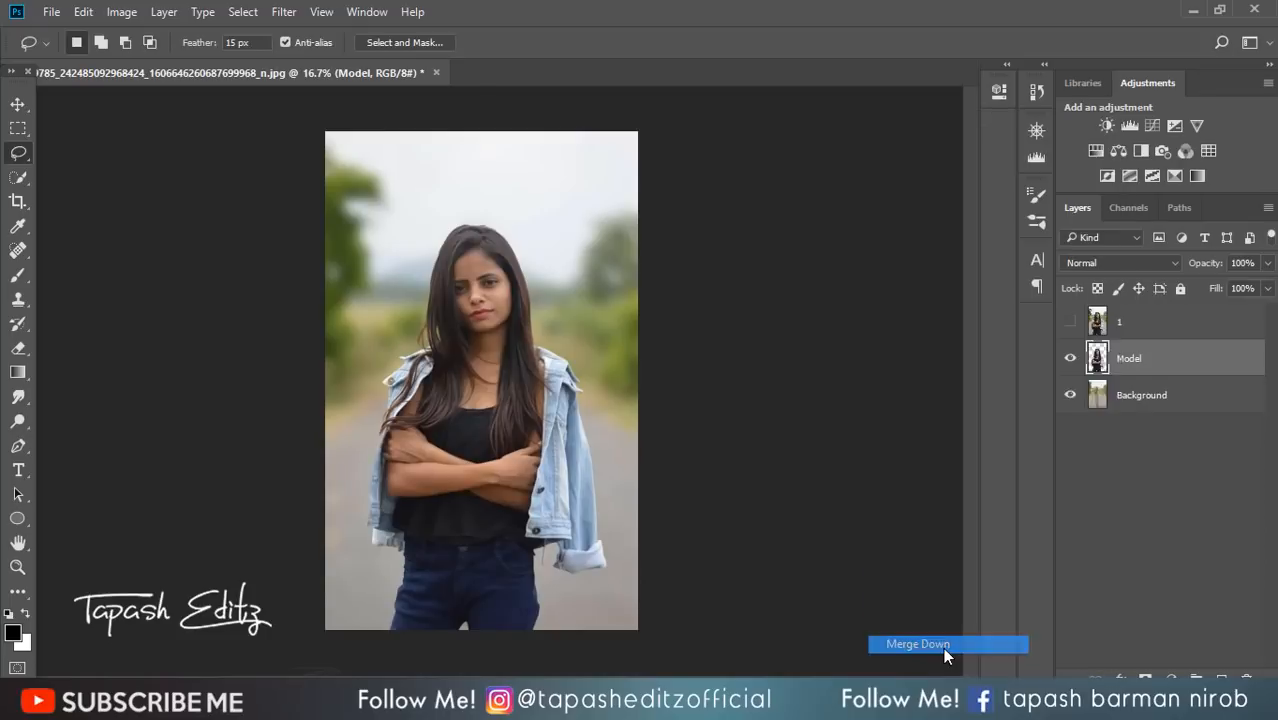
drag(1140, 358, 1125, 331)
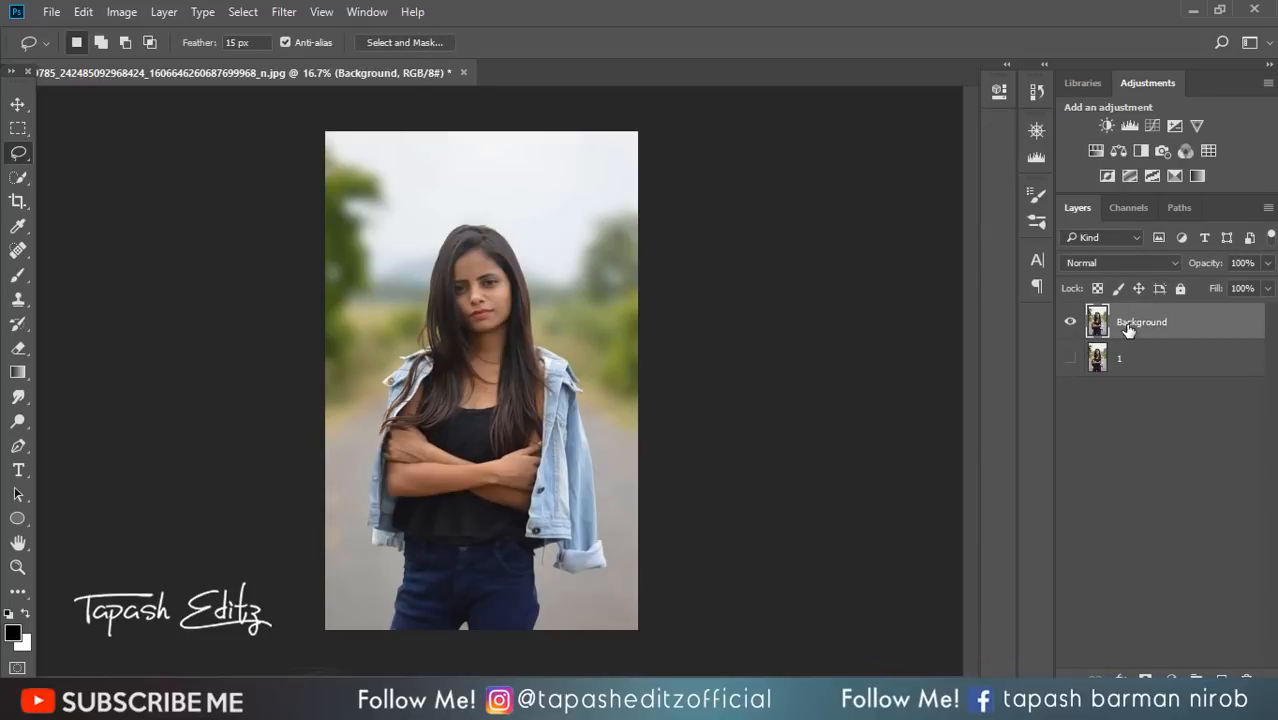
Open the Camera Raw filter on the merged layer and set Contrast to +18, Blacks to -14 and Shadows to +48
click(284, 11)
click(297, 122)
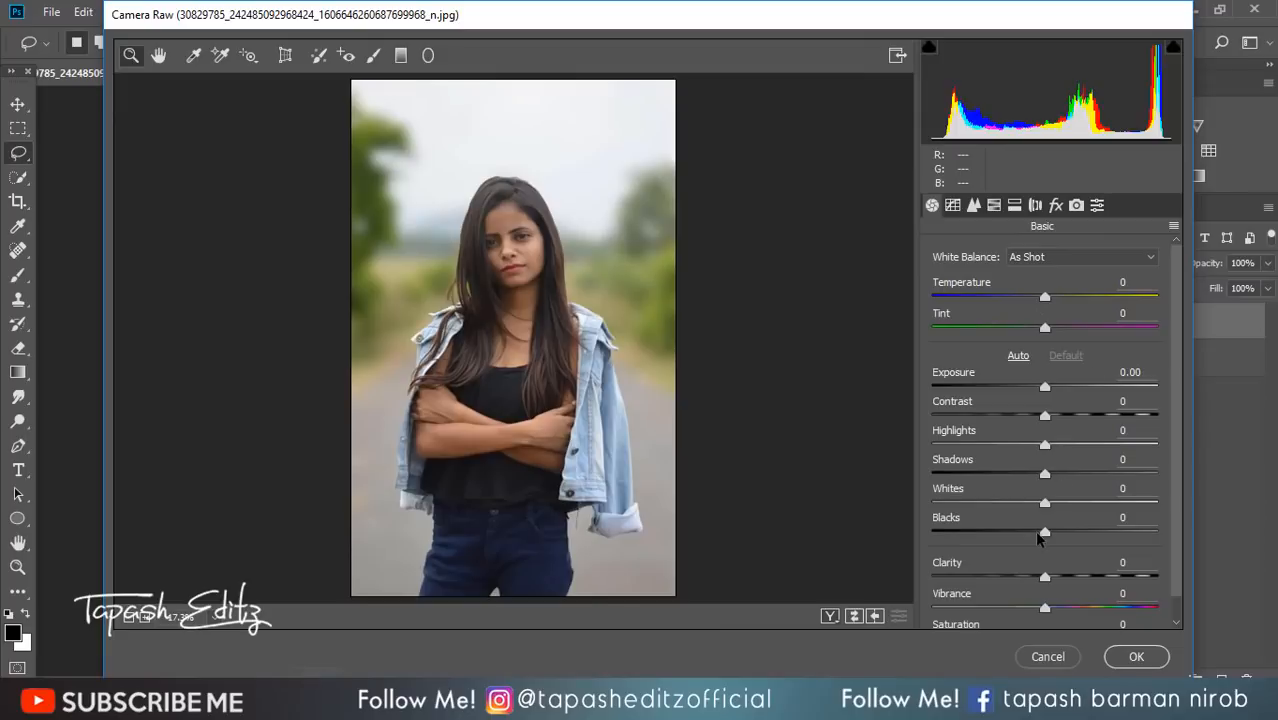
drag(1045, 415, 1065, 418)
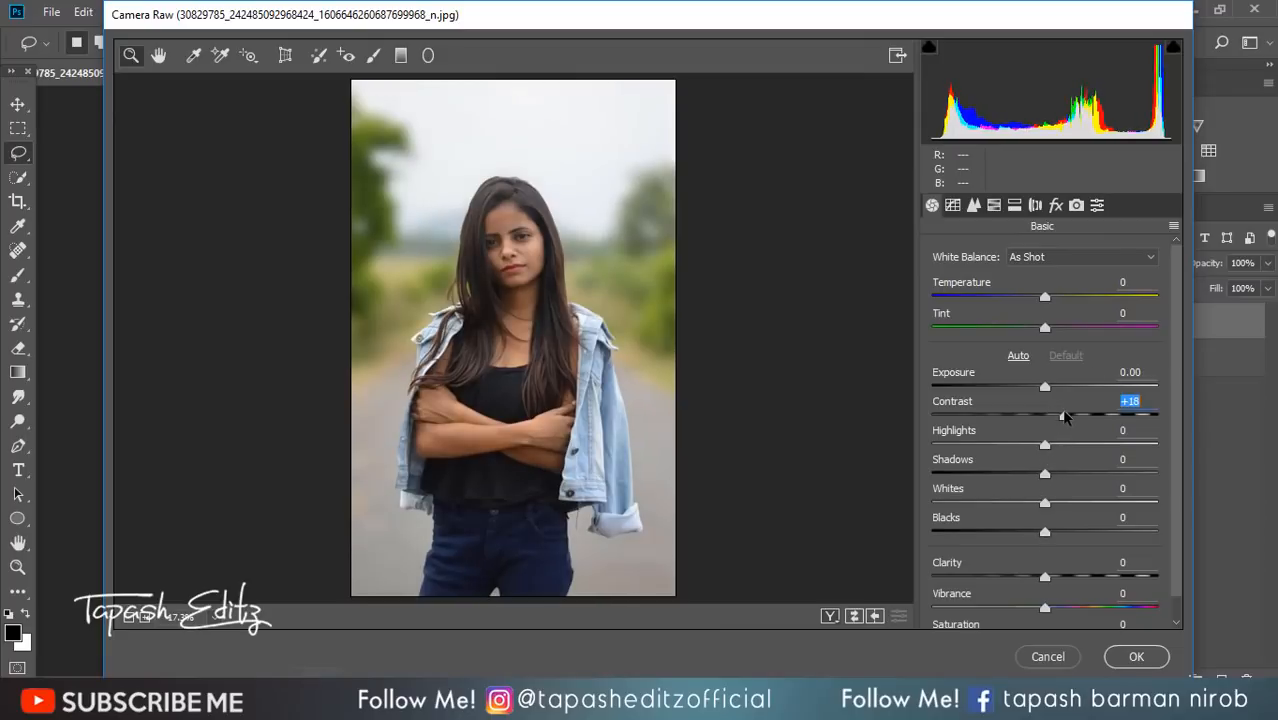
drag(1045, 530, 1035, 521)
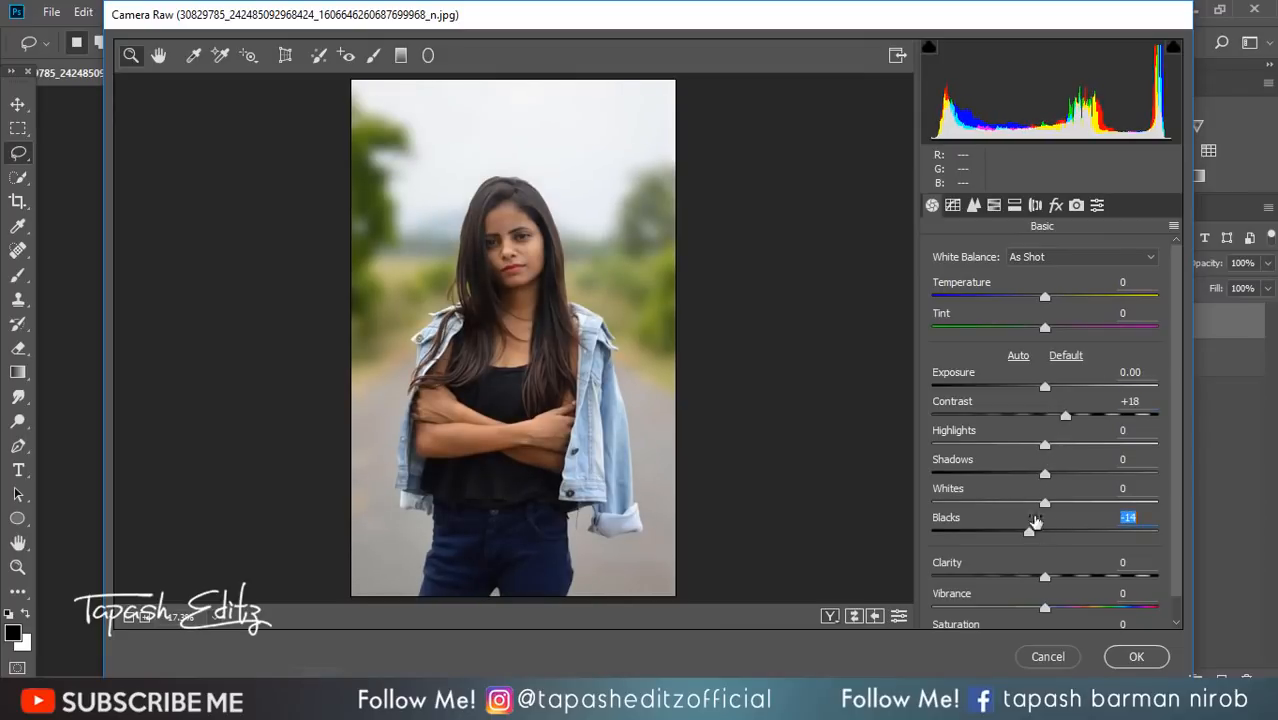
drag(1071, 471, 1099, 480)
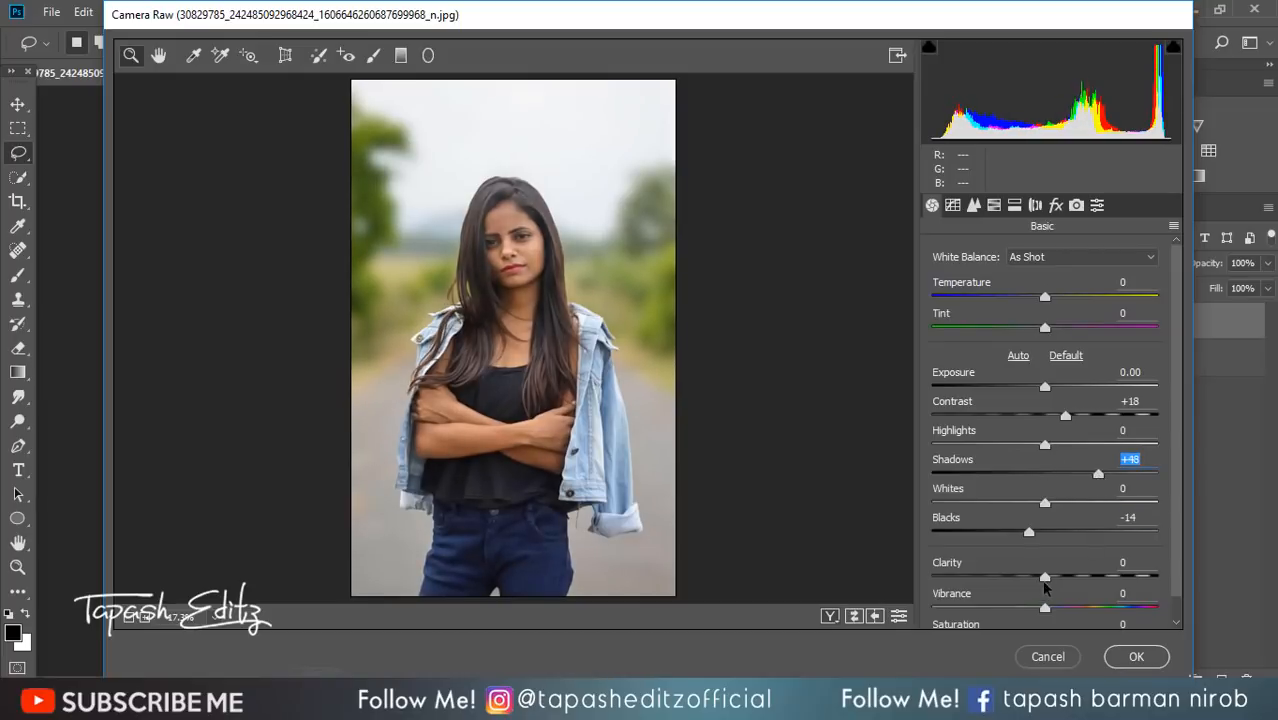
Set Temperature to -5, Vibrance to +9, Saturation to -8 and Contrast to +13 in the Camera Raw adjustments
click(1043, 297)
drag(1043, 297, 1038, 297)
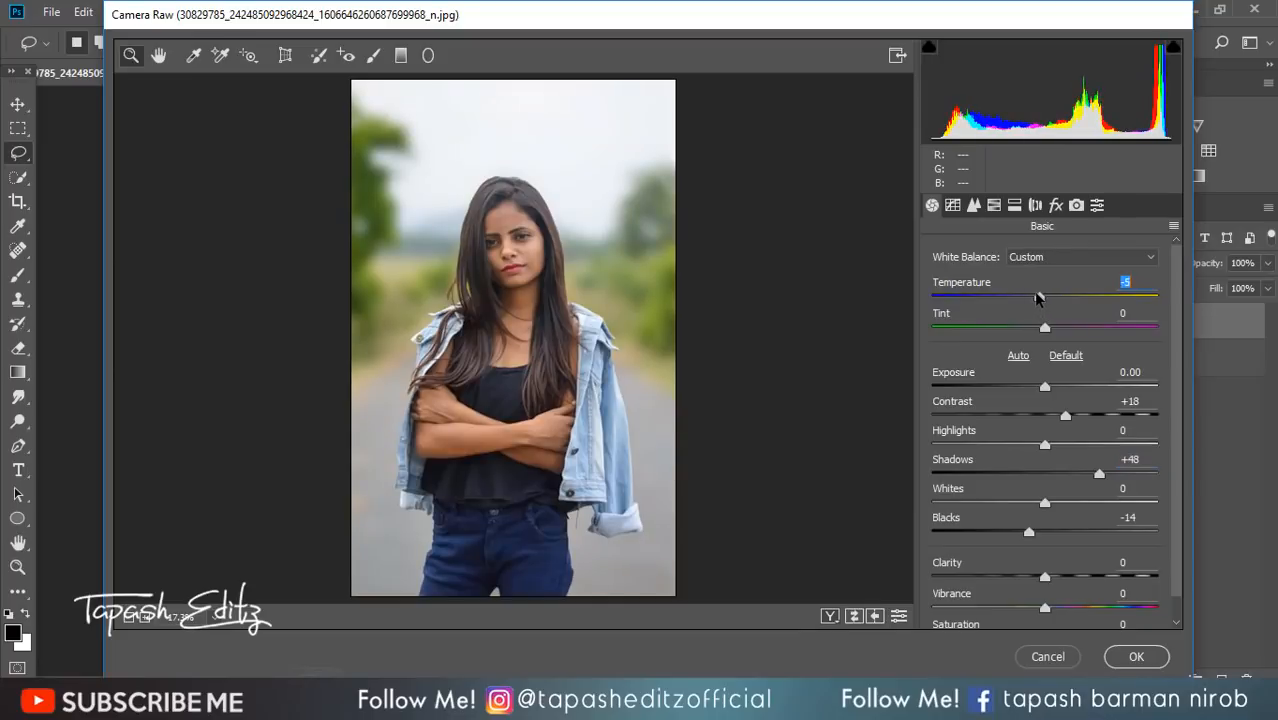
mouse_move(1045, 605)
mouse_down()
mouse_move(1056, 605)
mouse_move(1036, 613)
mouse_up()
scroll(1057, 608, down, 1)
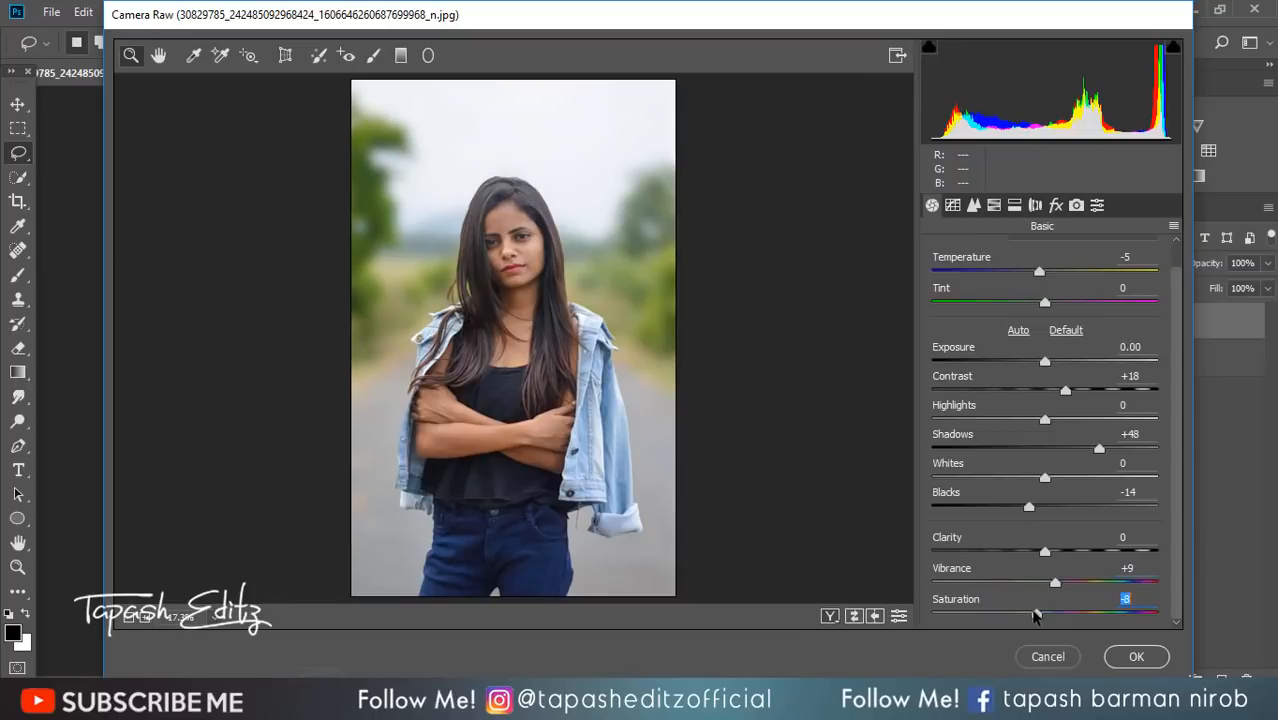
drag(1065, 390, 1058, 389)
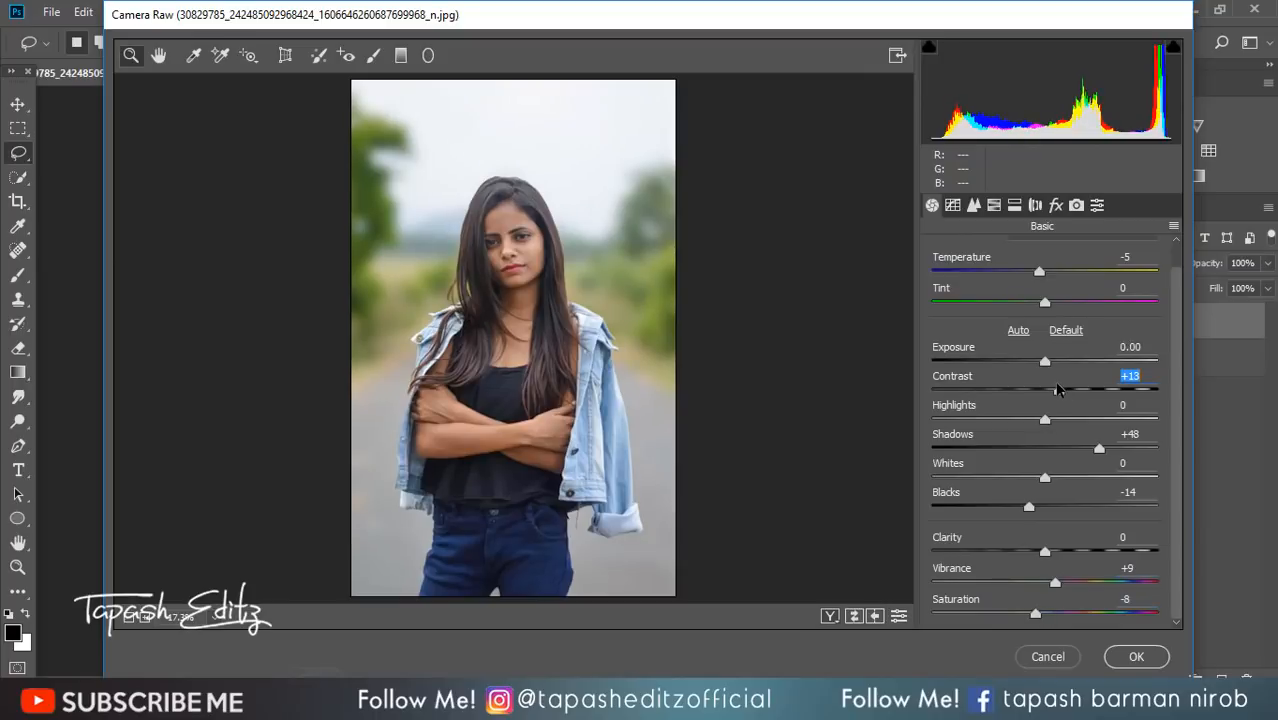
Set the sharpening Amount to 19 and switch the Camera Raw window to full screen
click(974, 206)
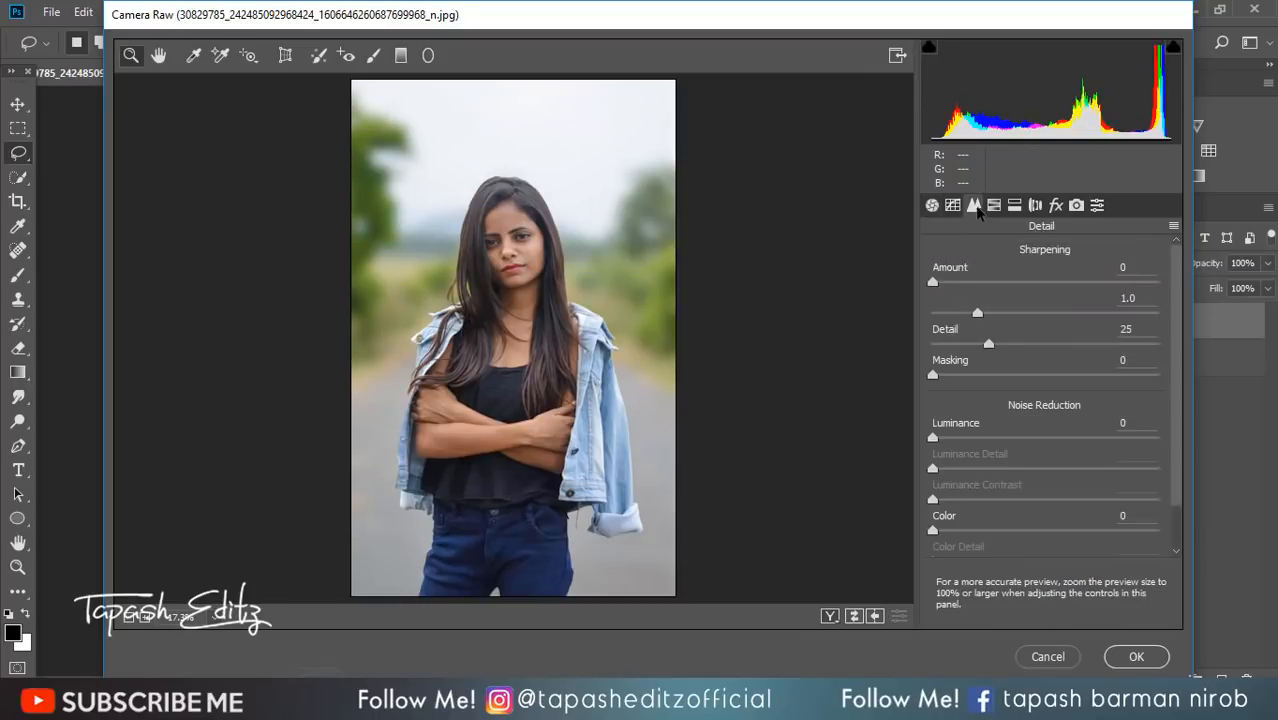
click(961, 281)
click(996, 209)
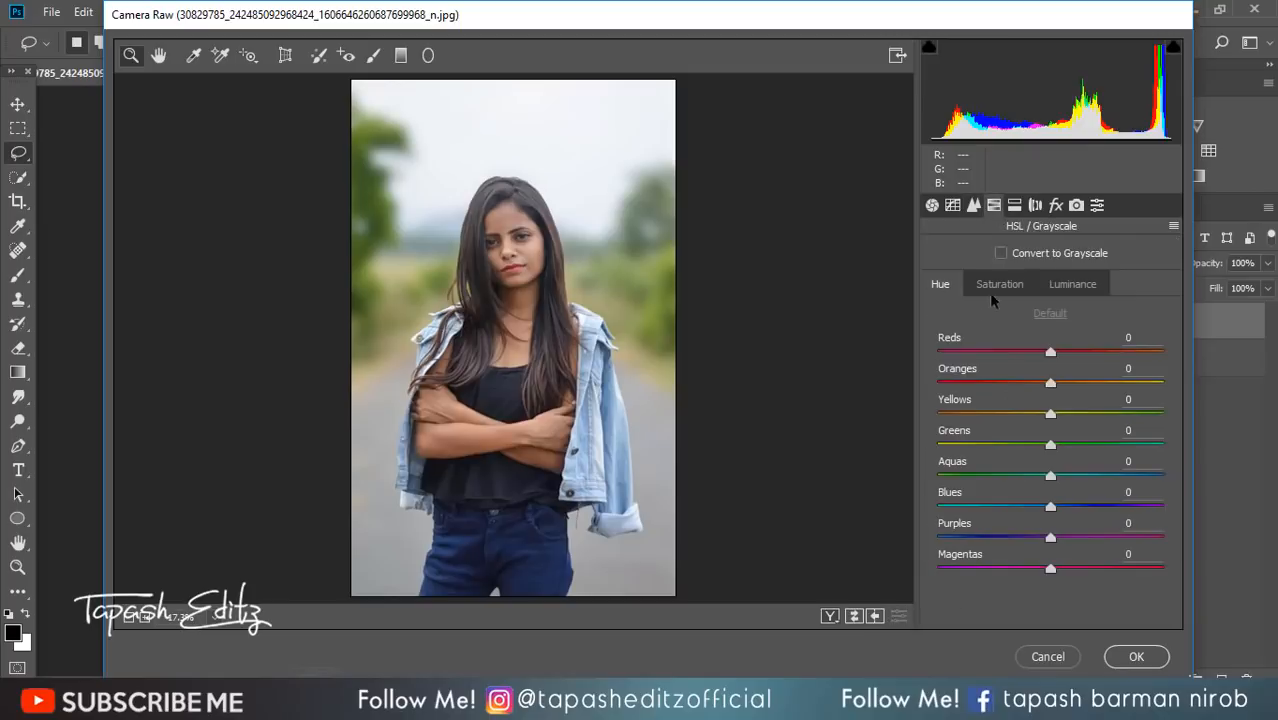
click(893, 59)
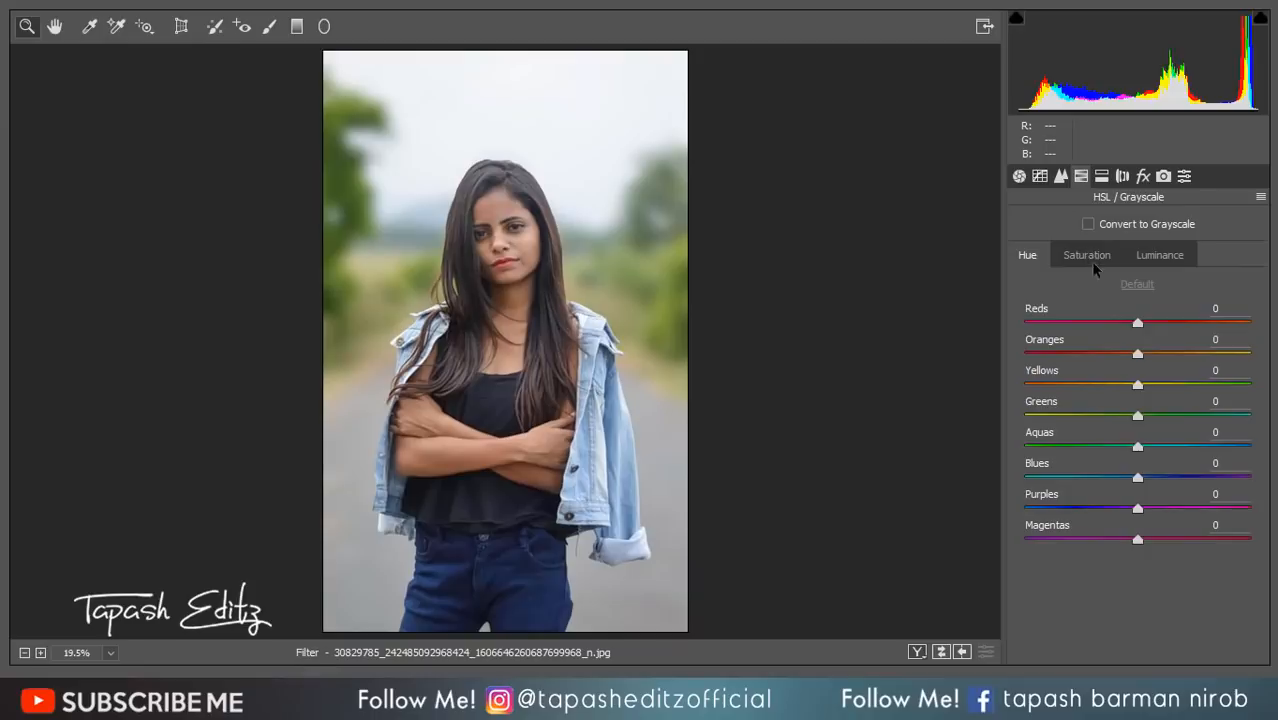
Set HSL Luminance to Blues -14 and Aquas -13, and HSL Saturation to Yellows -25 and Greens +10
click(1150, 260)
drag(1137, 478, 1124, 446)
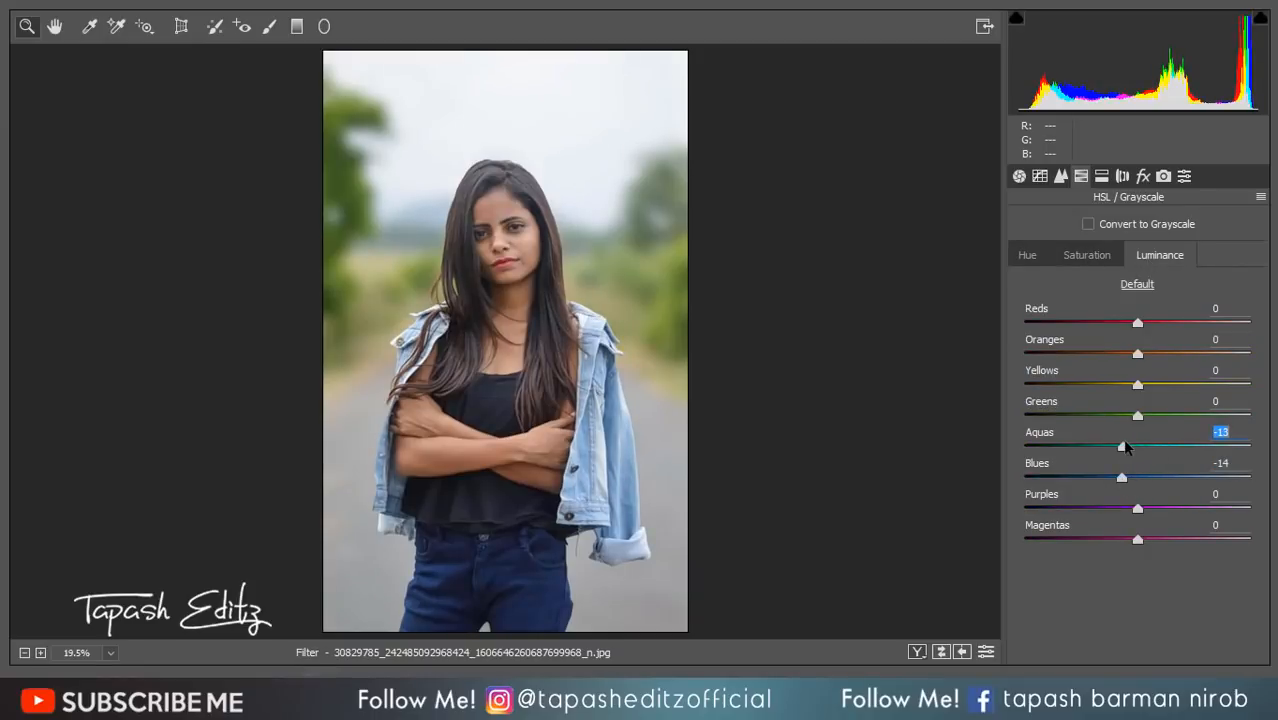
click(1083, 256)
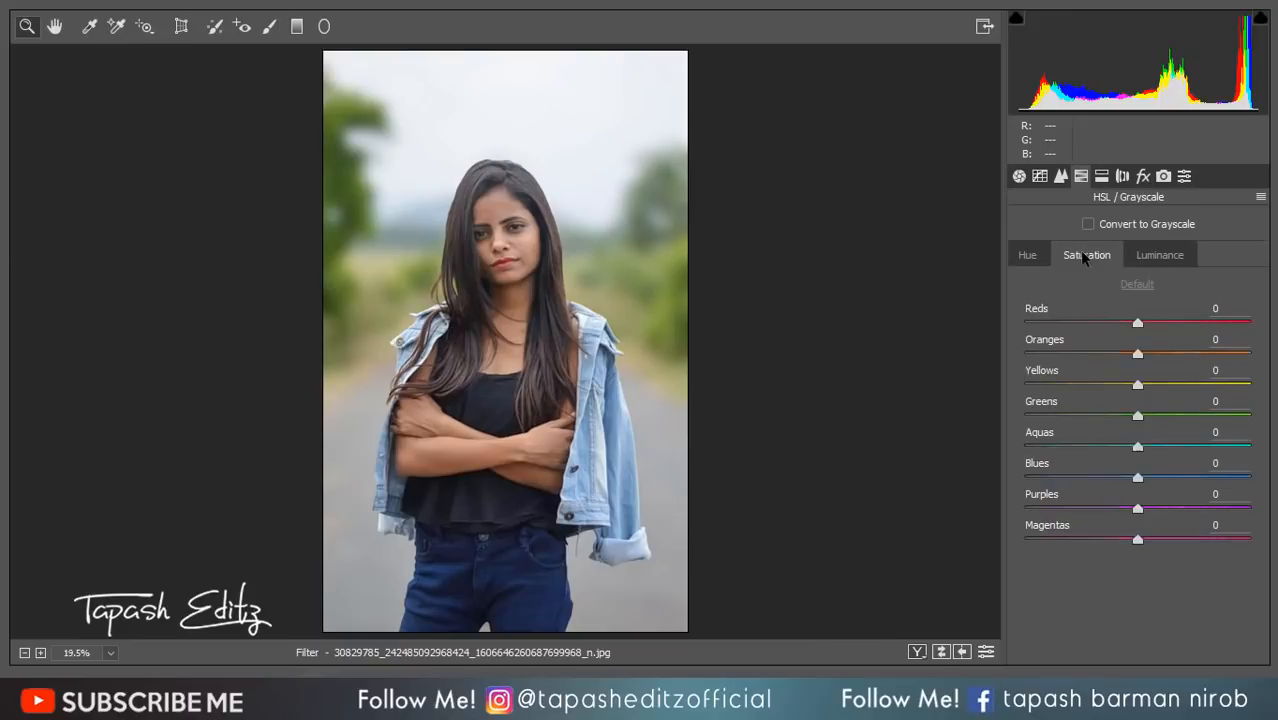
drag(1137, 416, 1110, 384)
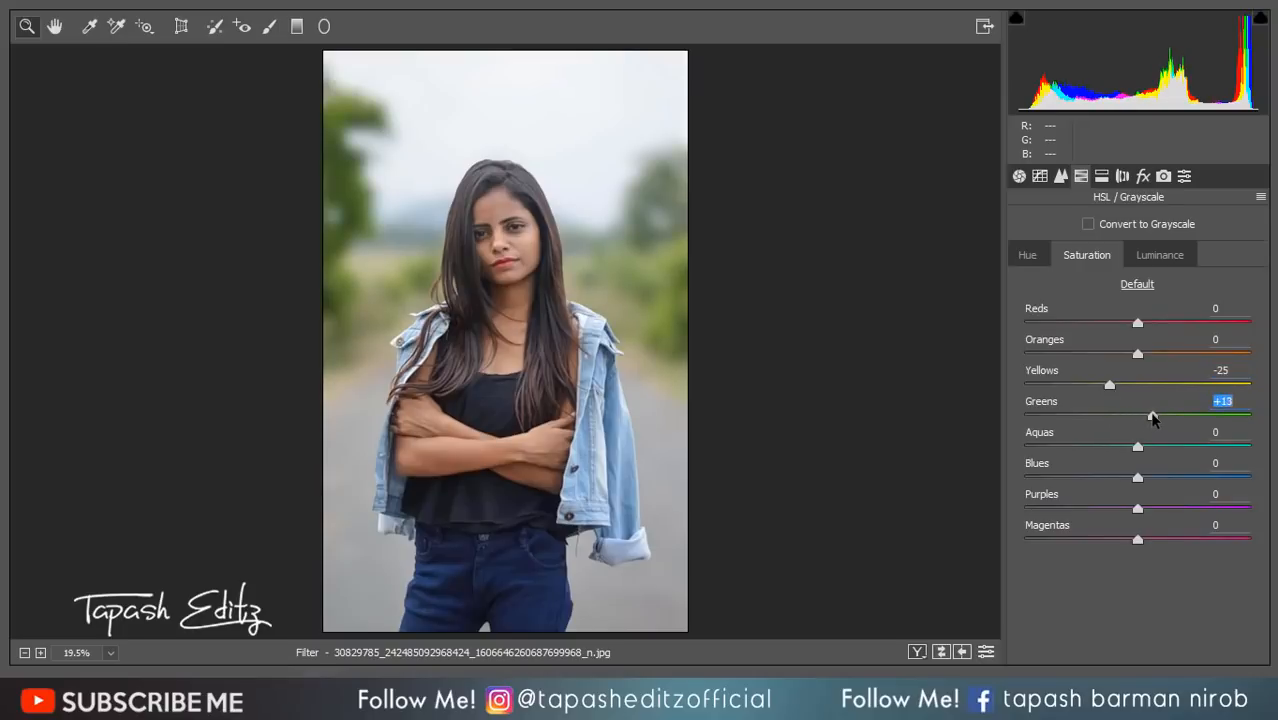
Set HSL Hue to Greens -31 and Yellows -28, and HSL Saturation to Aquas +68 and Blues +36
click(1024, 254)
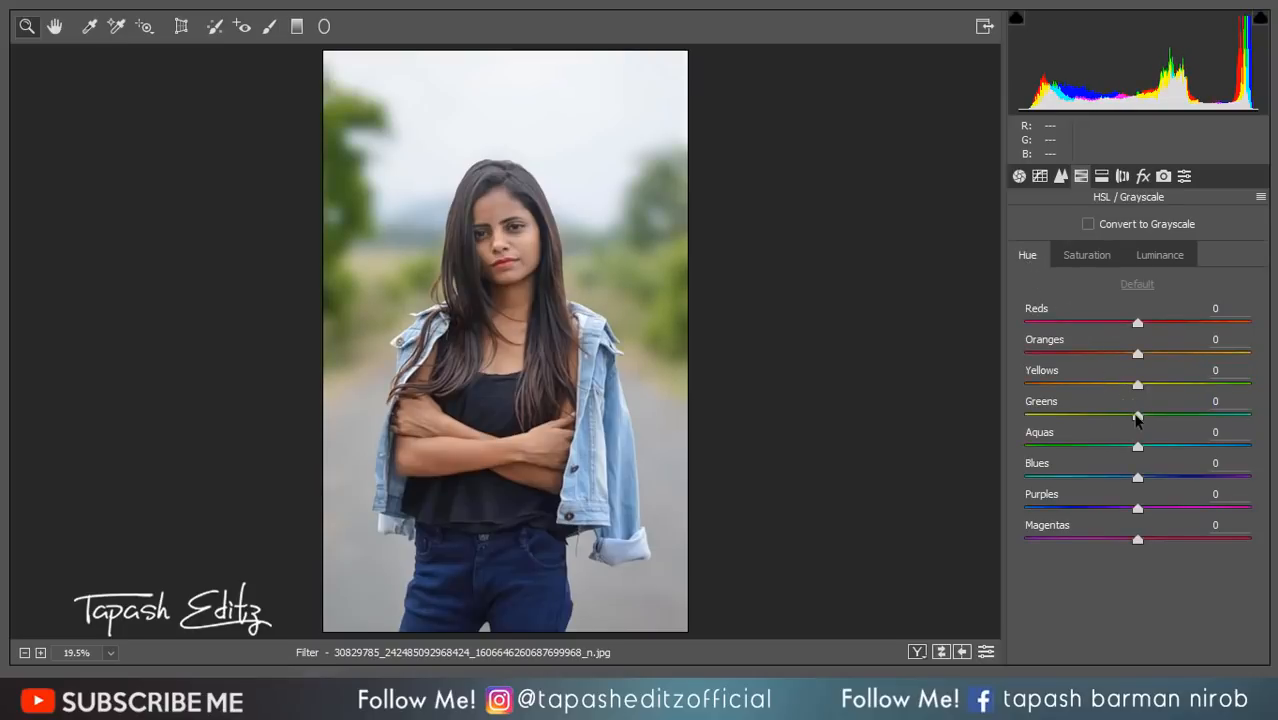
drag(1137, 416, 1105, 384)
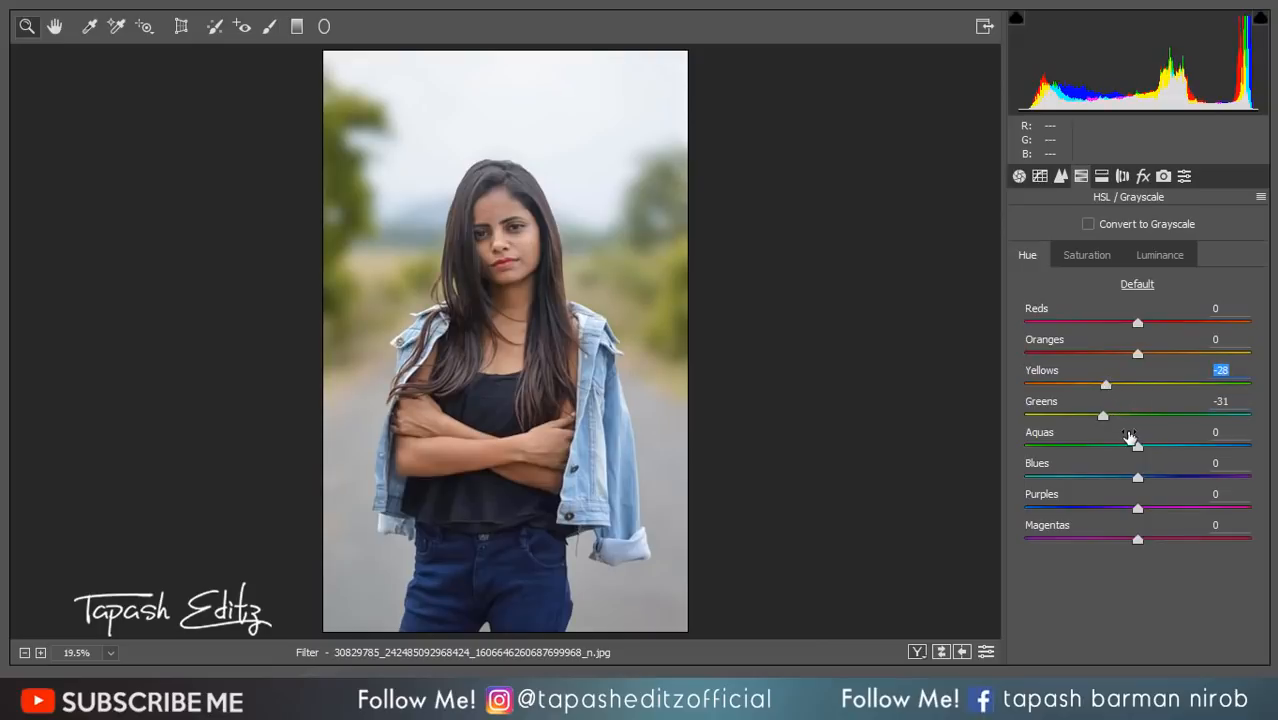
click(1087, 255)
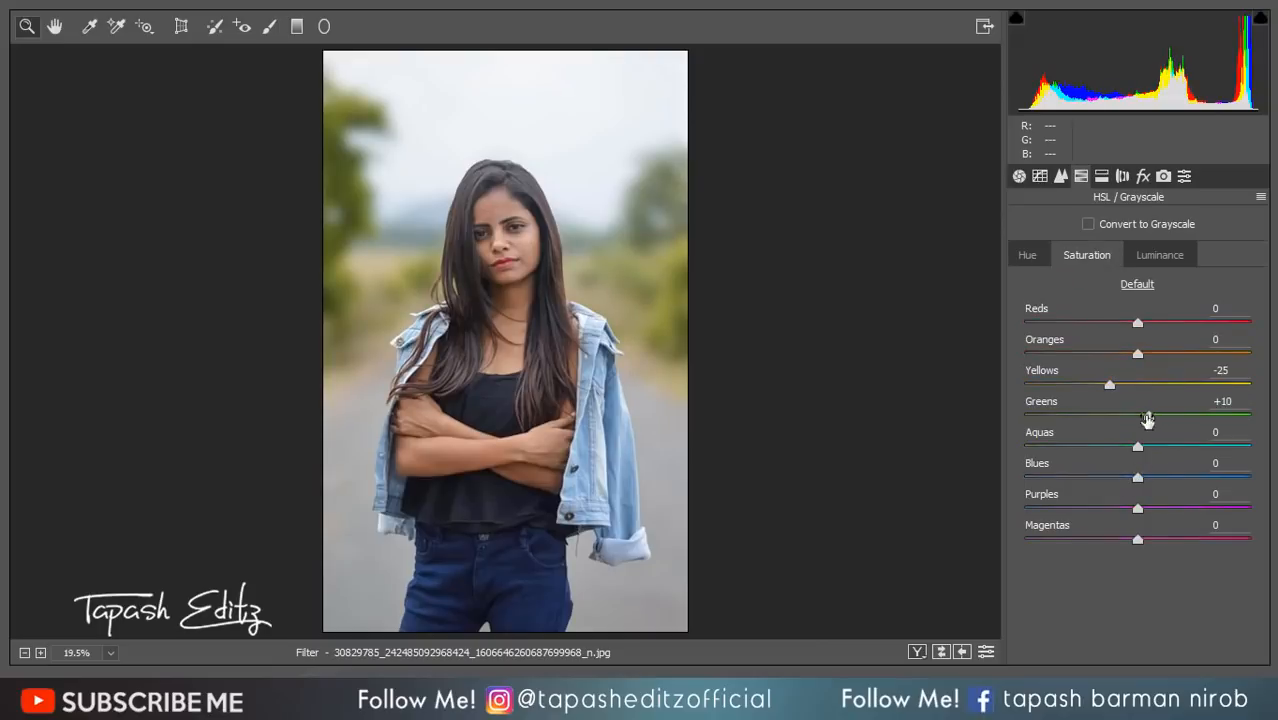
drag(1145, 447, 1213, 445)
drag(1137, 480, 1184, 478)
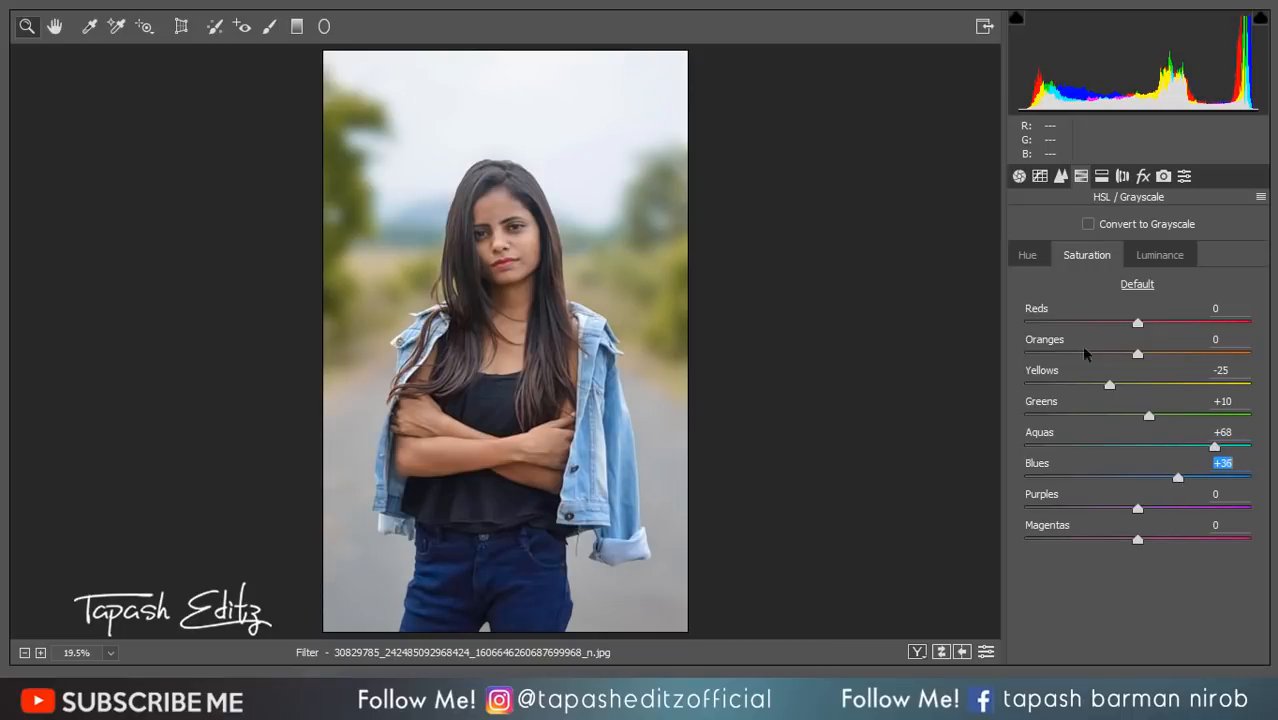
Set HSL Hue to Blues -17, Yellows -23 and Greens -22, and HSL Saturation to Yellows -52 and Greens +8
click(1027, 256)
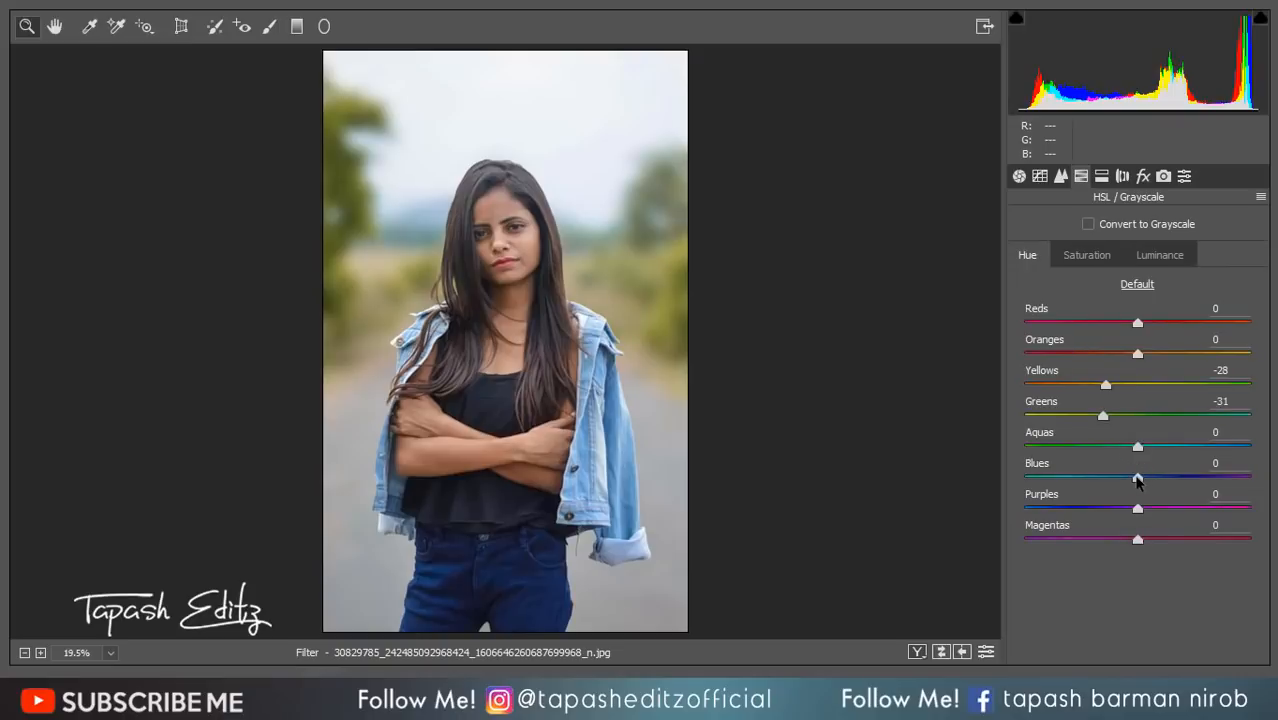
drag(1137, 478, 1137, 446)
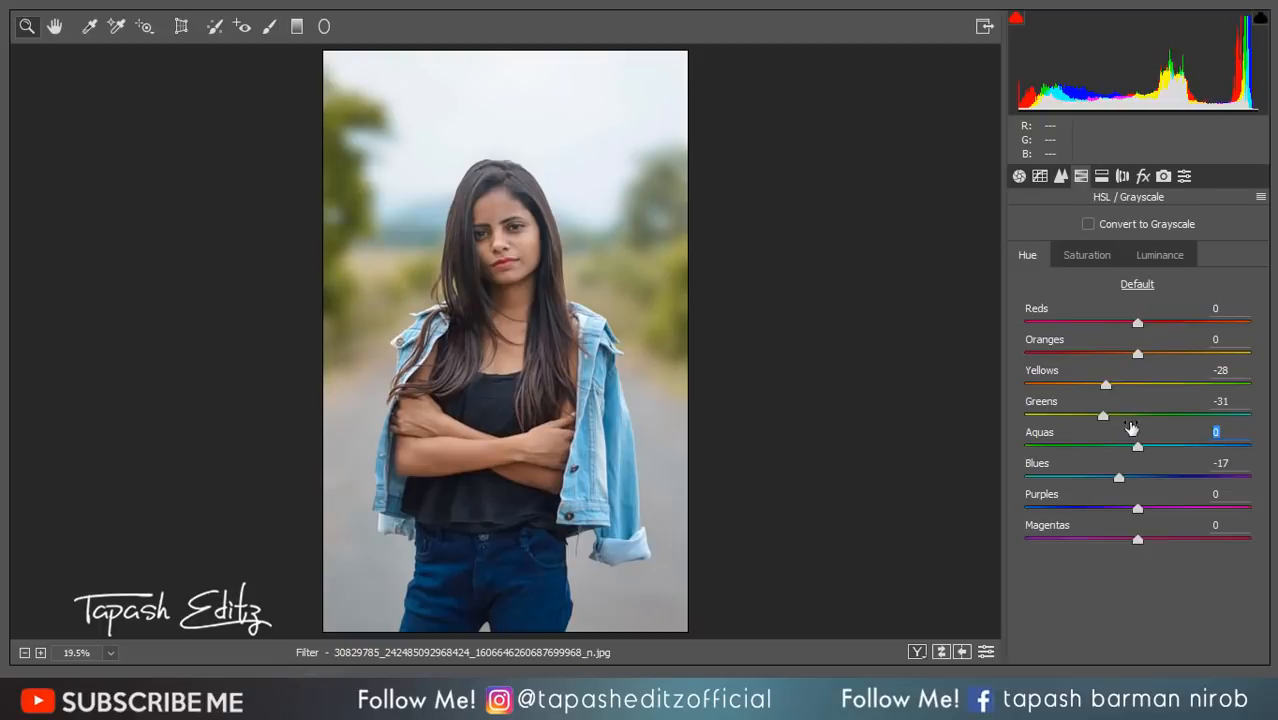
drag(1105, 385, 1120, 386)
mouse_move(1089, 383)
mouse_down()
mouse_move(1152, 384)
mouse_move(1109, 381)
mouse_move(1126, 414)
mouse_move(1114, 415)
mouse_move(1080, 387)
mouse_up()
click(1070, 257)
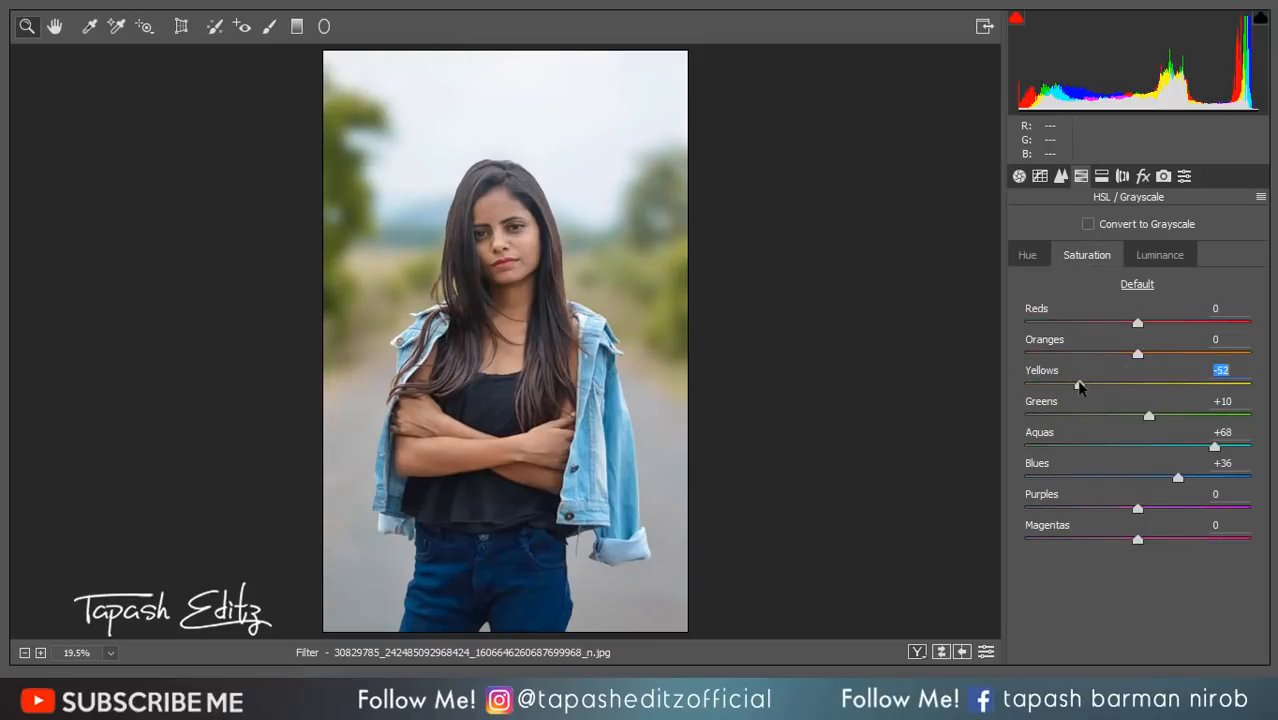
mouse_move(1144, 416)
mouse_down()
mouse_move(1124, 417)
mouse_move(1147, 414)
mouse_up()
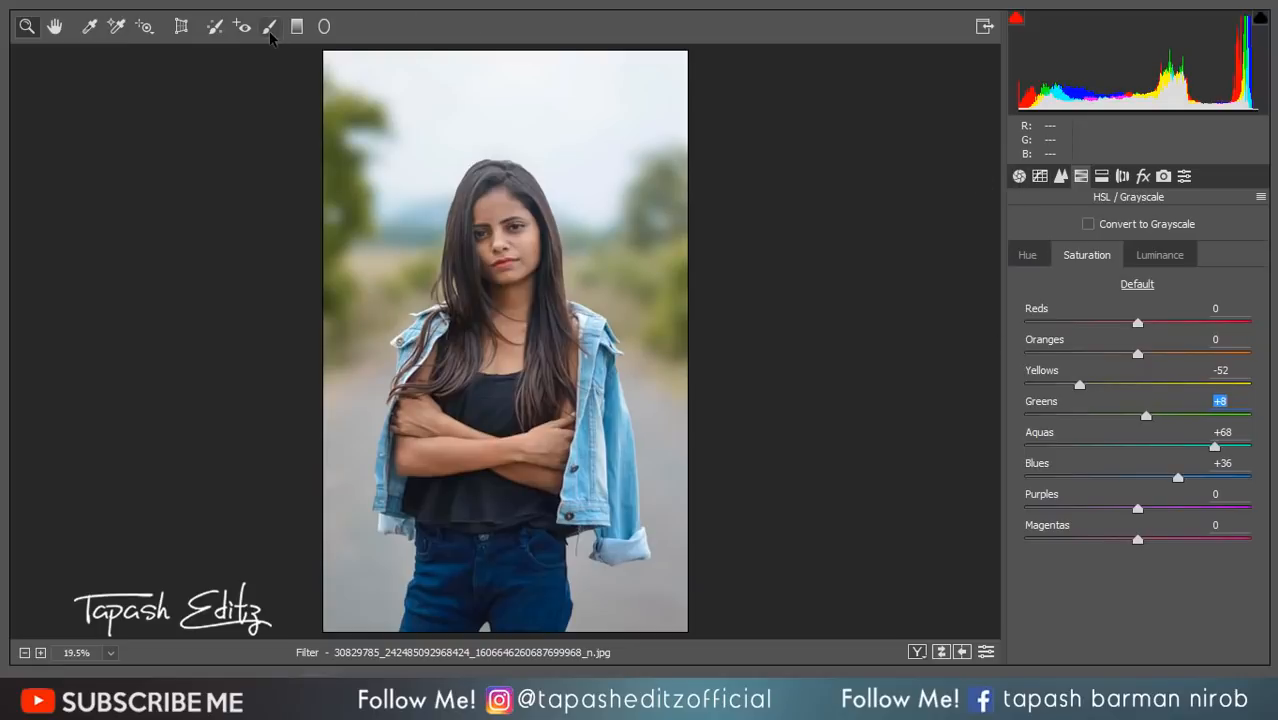
Set the post-crop vignetting Amount to -27 and raise the RGB tone curve's black point to Input 2, Output 20
click(1143, 178)
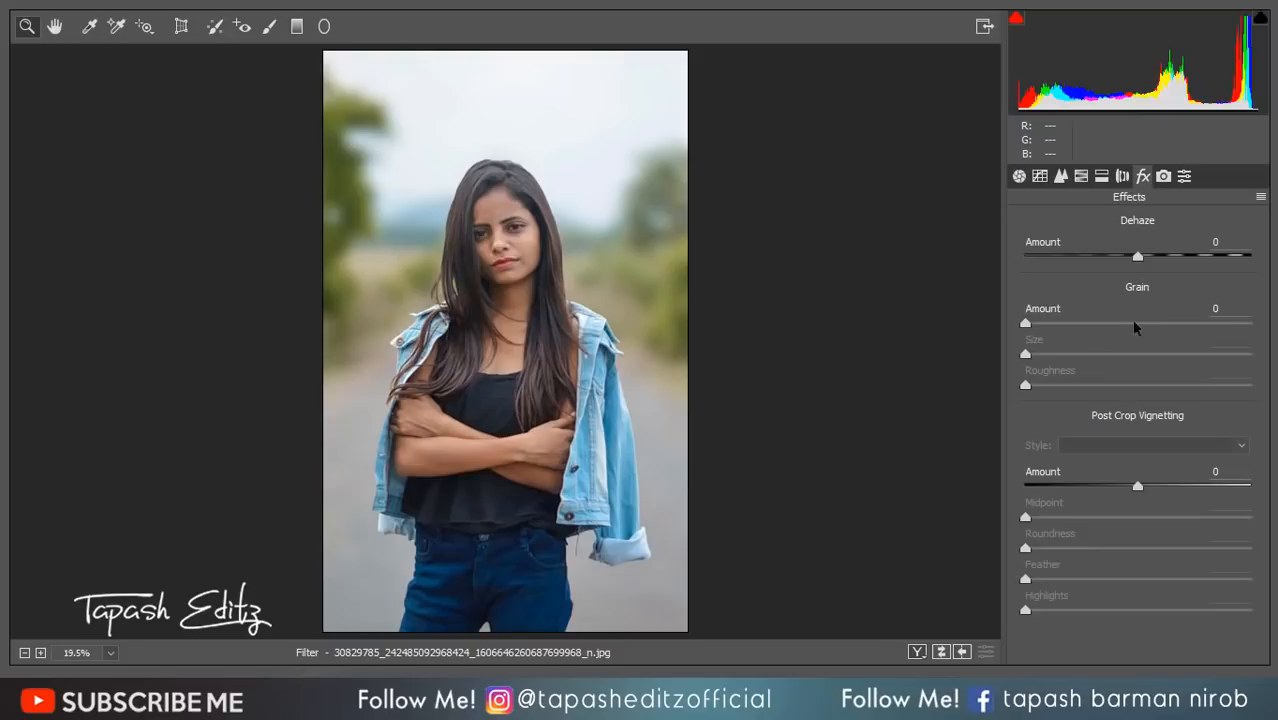
drag(1137, 485, 1107, 485)
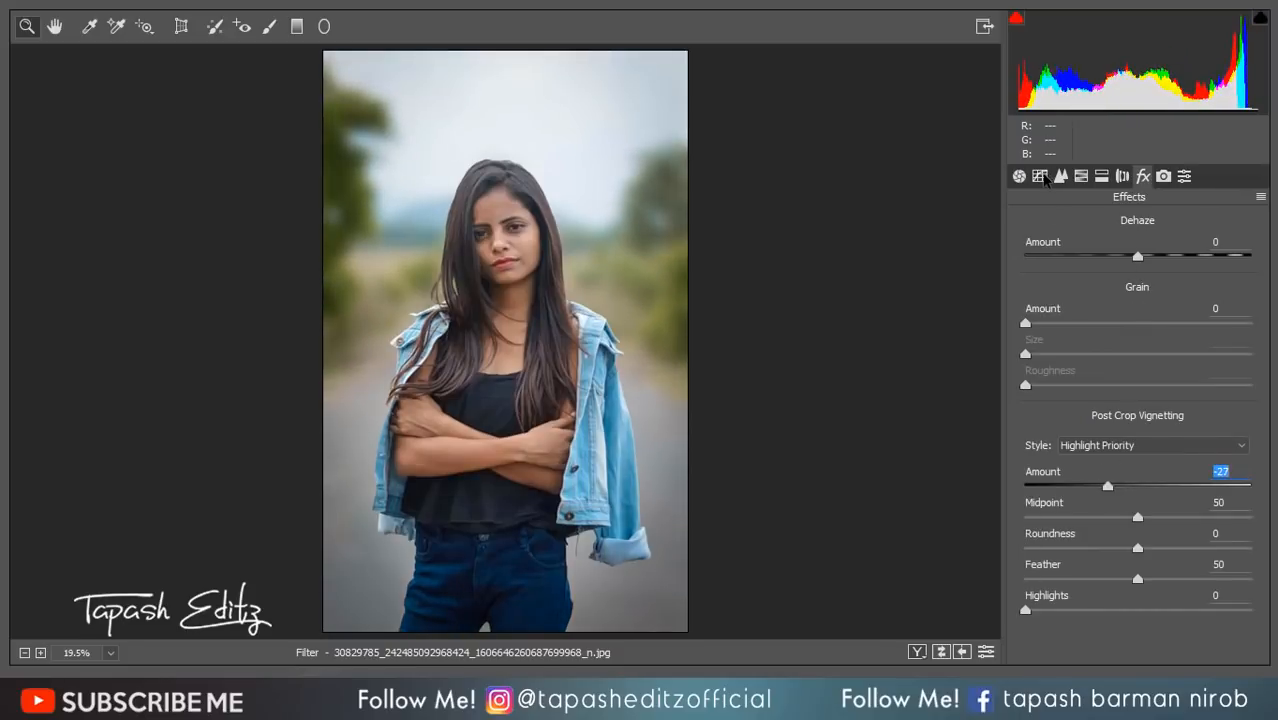
click(1040, 176)
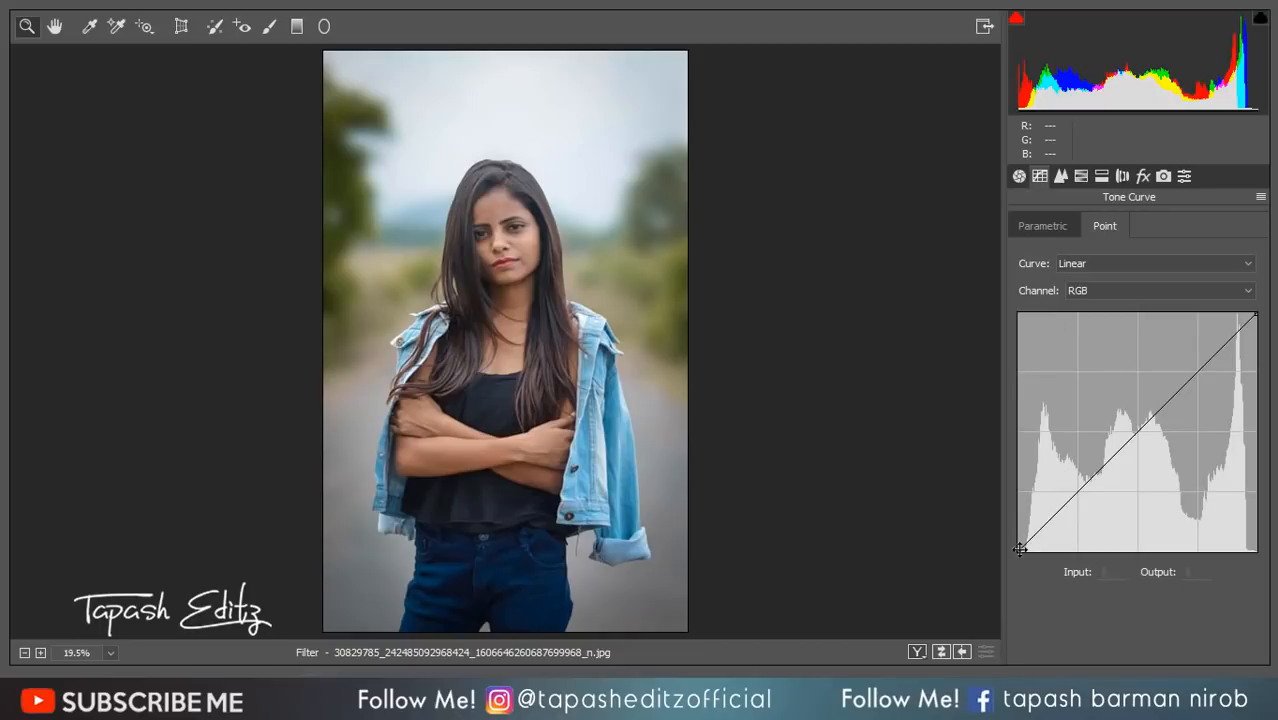
drag(1020, 549, 1020, 532)
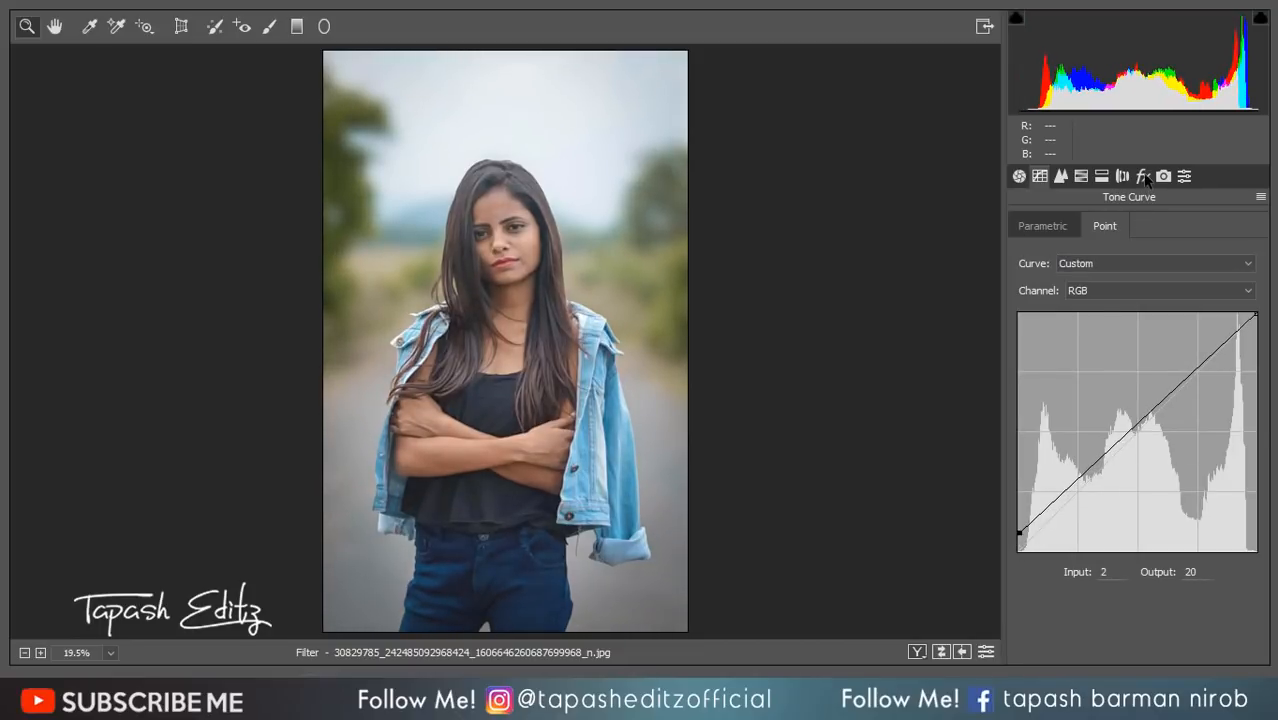
Set Dehaze to +7 and calibrate Blue Primary to Hue +3, Saturation -25 and Green Primary to Saturation -18 with a slightly raised Hue
click(1145, 176)
drag(1146, 258, 1150, 258)
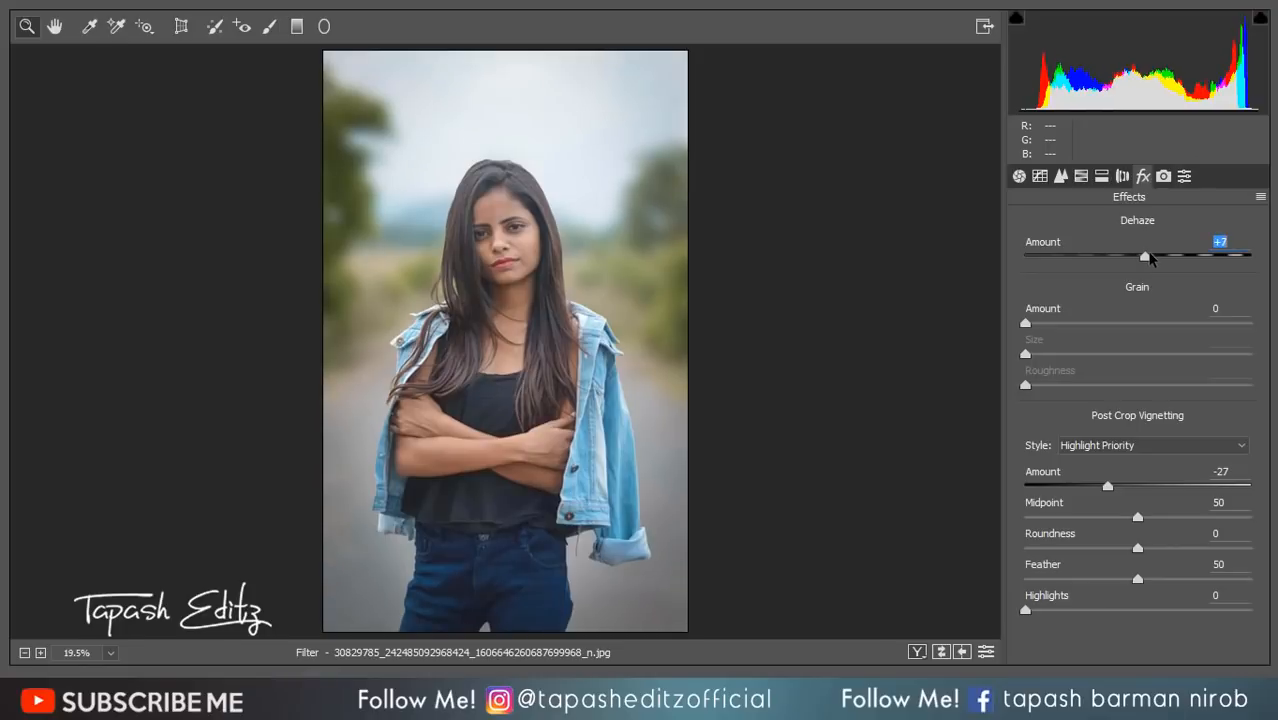
click(1163, 176)
mouse_move(1137, 530)
mouse_down()
mouse_move(1106, 532)
mouse_move(1107, 560)
mouse_move(1112, 531)
mouse_move(1150, 528)
mouse_up()
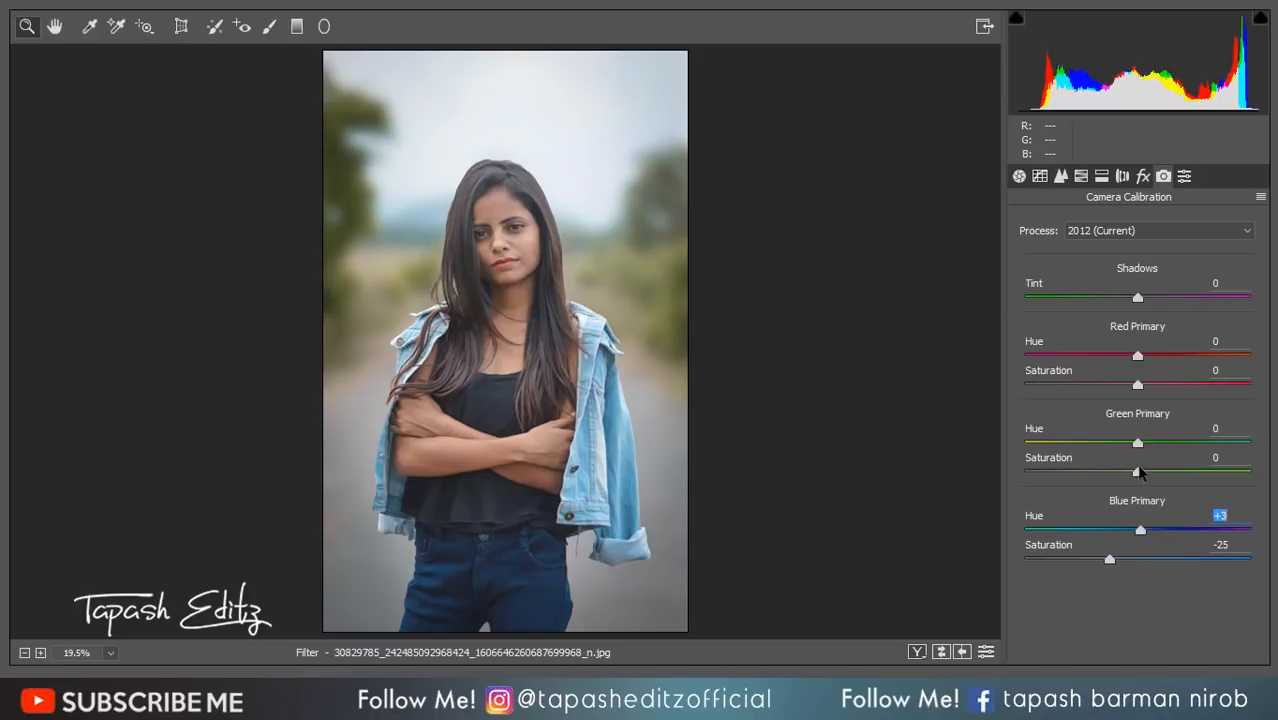
drag(1139, 472, 1120, 471)
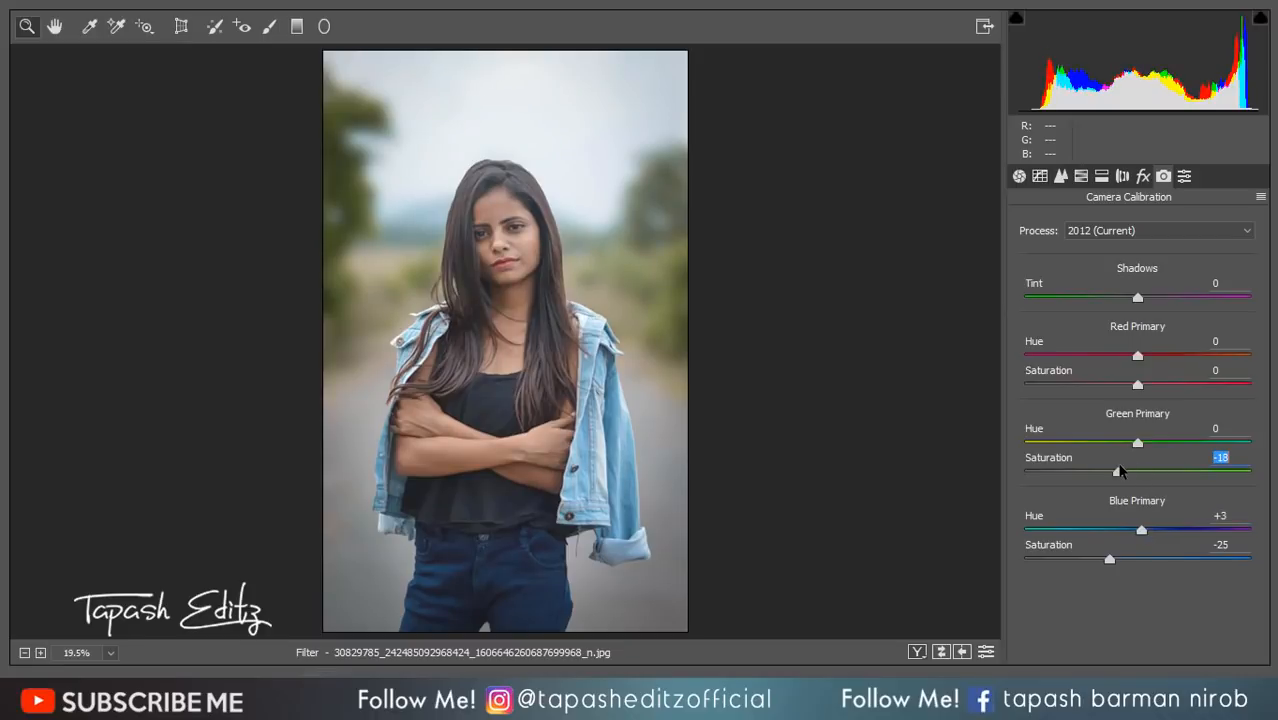
mouse_move(1137, 442)
mouse_down()
mouse_move(1118, 442)
mouse_move(1142, 443)
mouse_up()
Move the black point of the Green channel's tone curve to Input 9, Output 7
click(1019, 176)
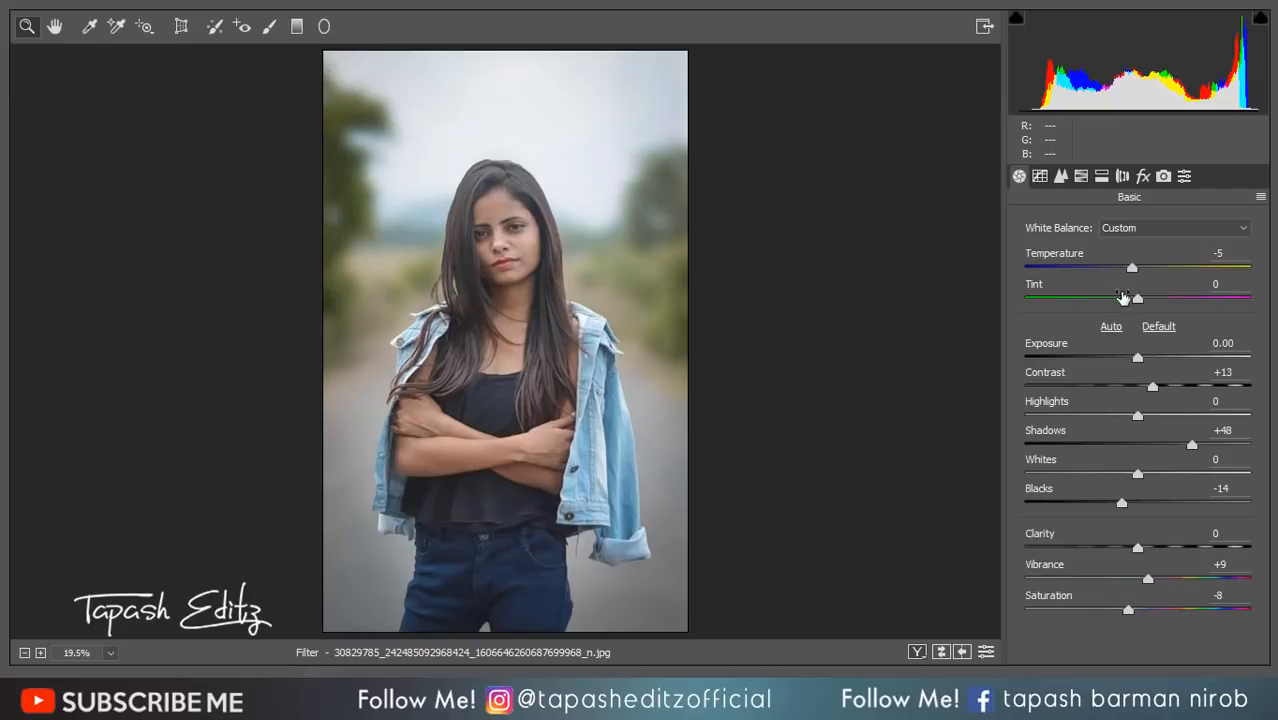
click(1039, 176)
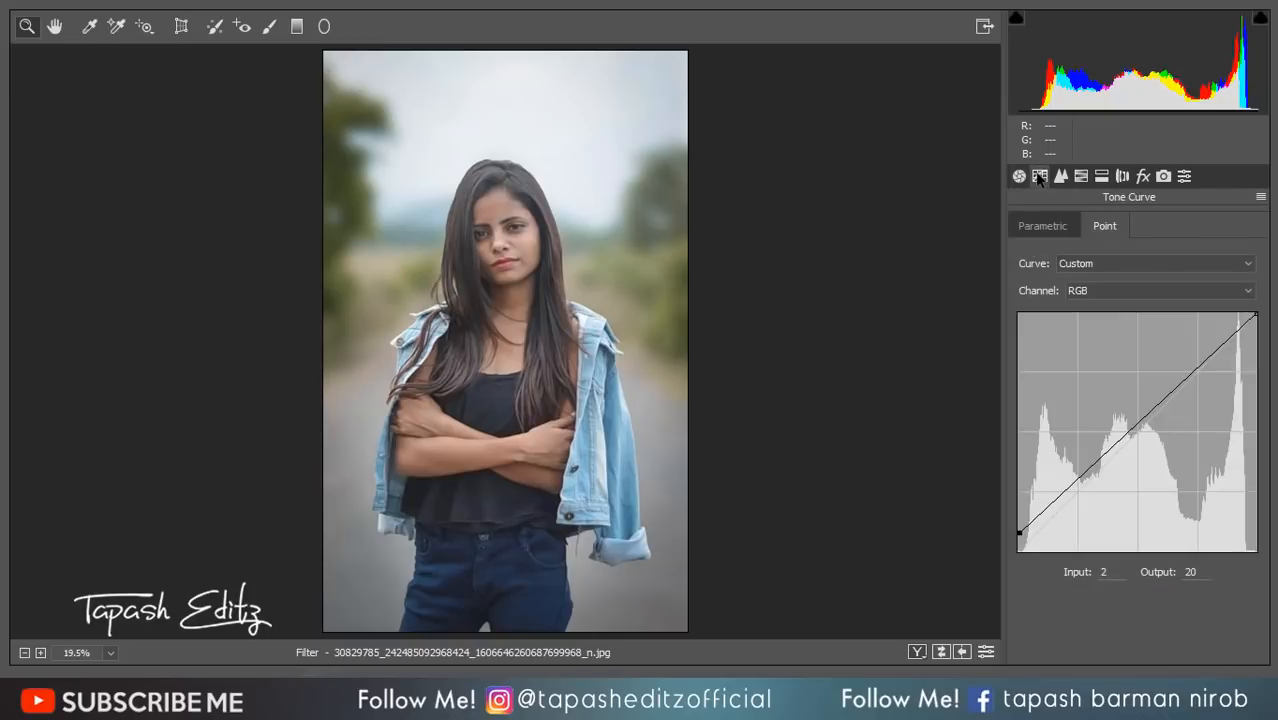
click(1077, 291)
click(1081, 331)
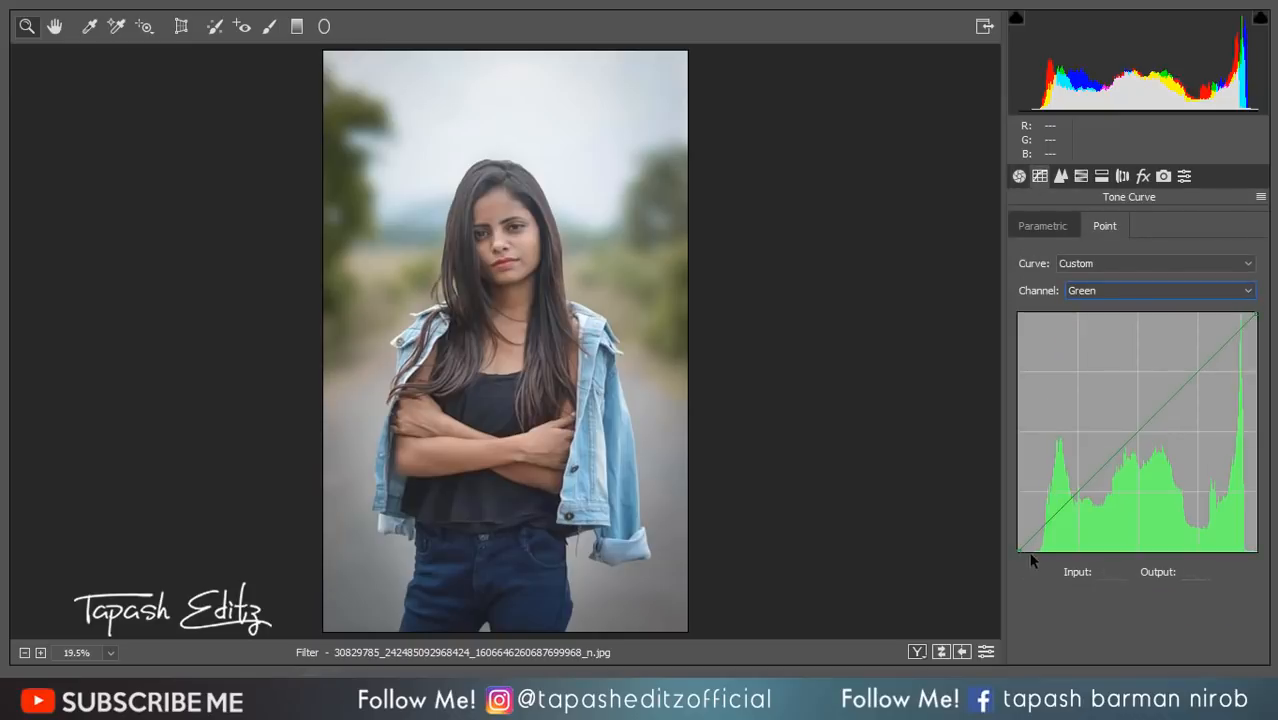
drag(1018, 551, 1026, 545)
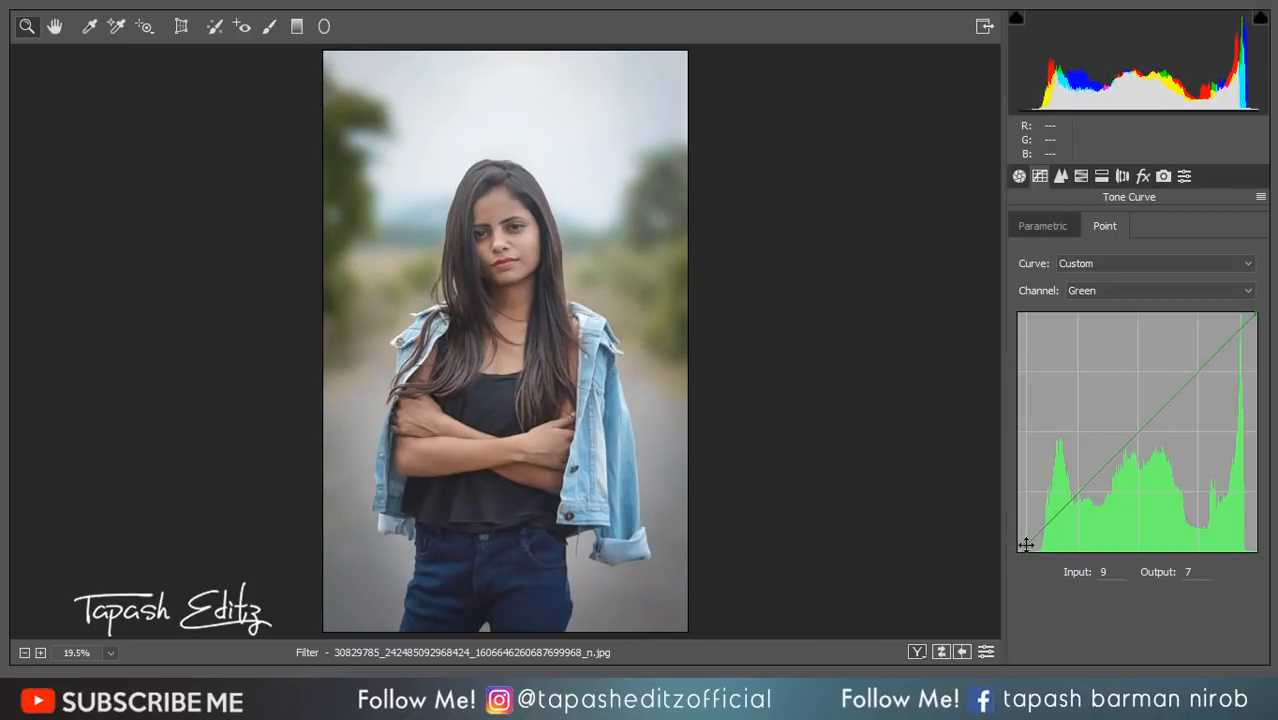
click(1021, 176)
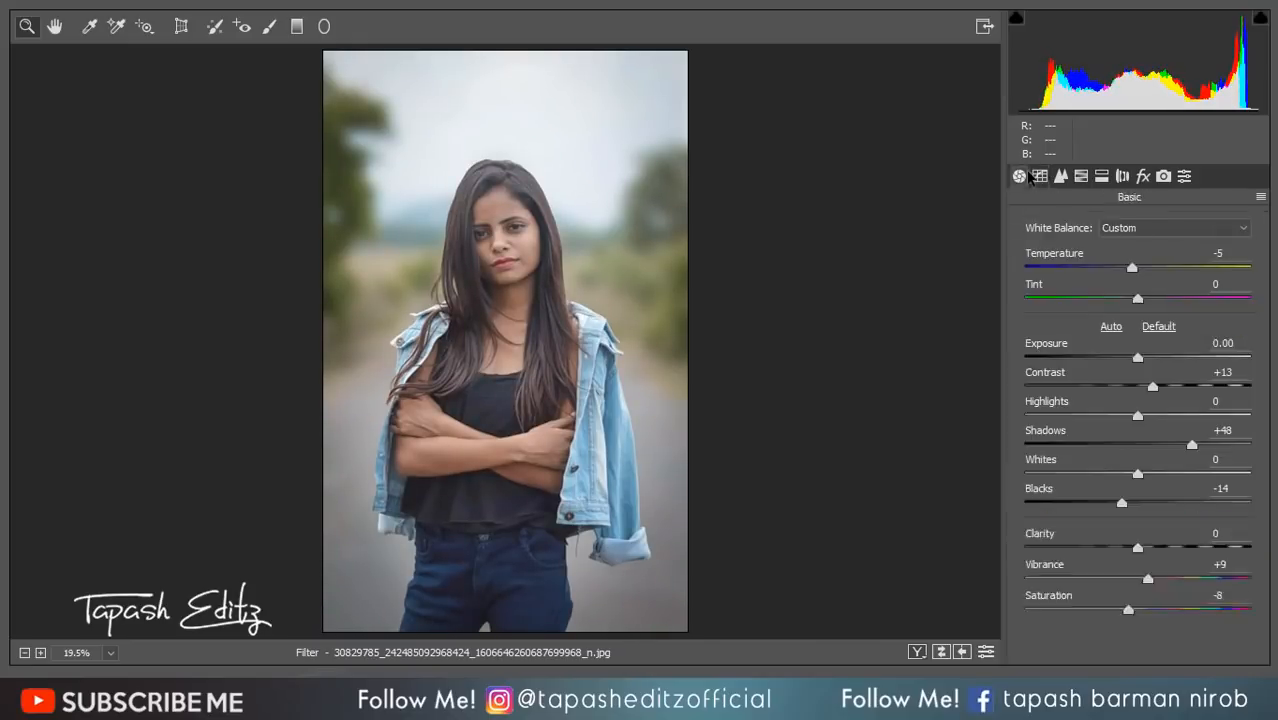
Paint the whole sky with the Adjustment Brush, using Temperature -50 and Exposure -0.65 to turn it blue
click(270, 26)
mouse_move(548, 107)
mouse_down()
mouse_move(385, 57)
mouse_move(579, 86)
mouse_move(614, 126)
mouse_up()
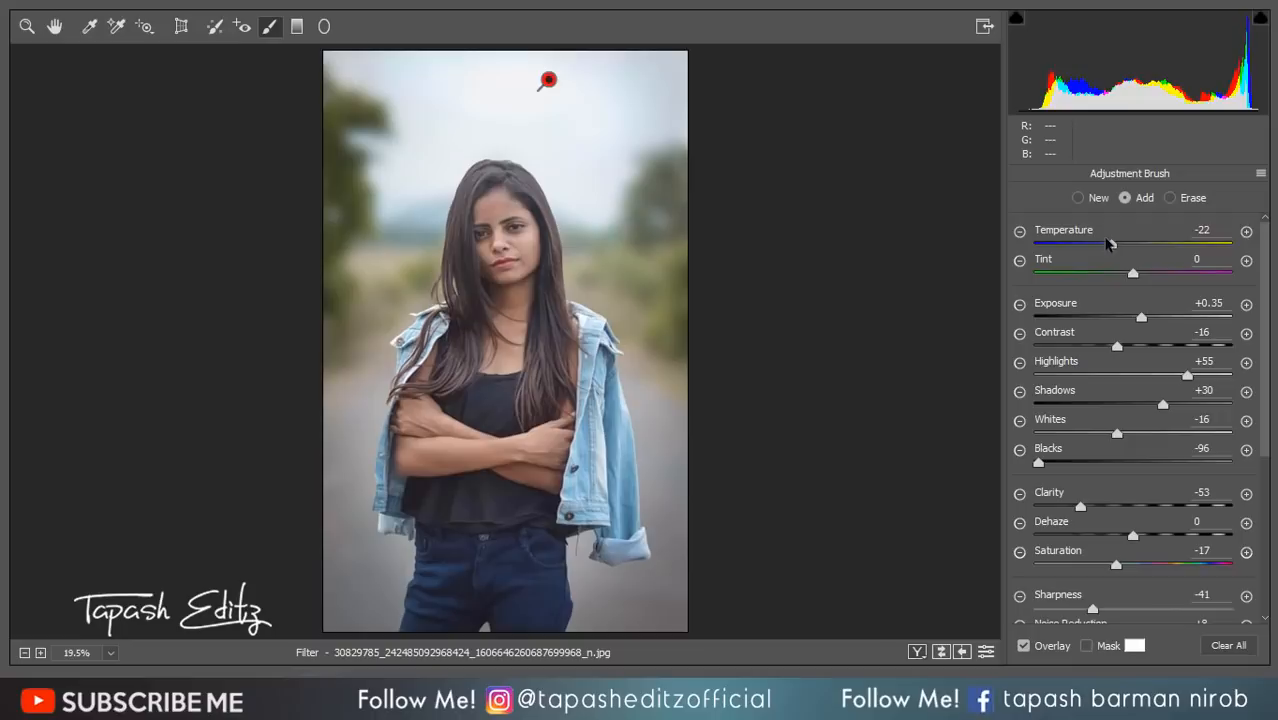
drag(1111, 244, 1082, 245)
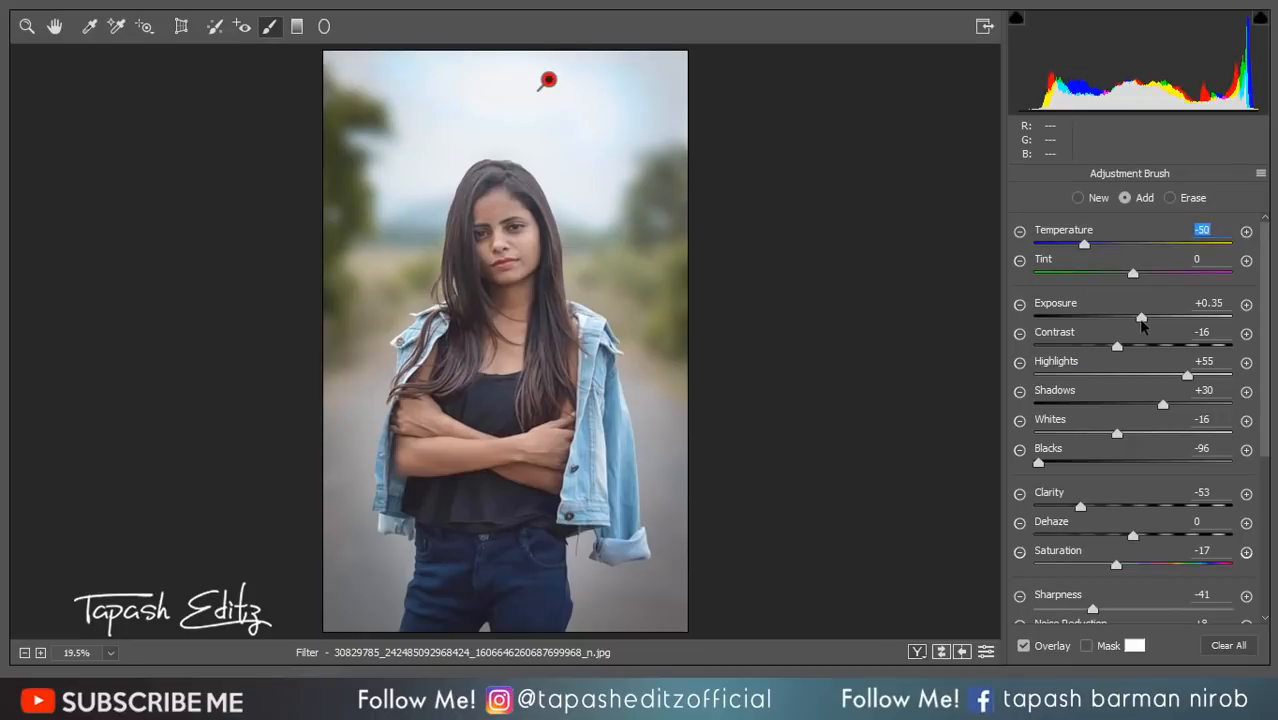
drag(1141, 317, 1117, 318)
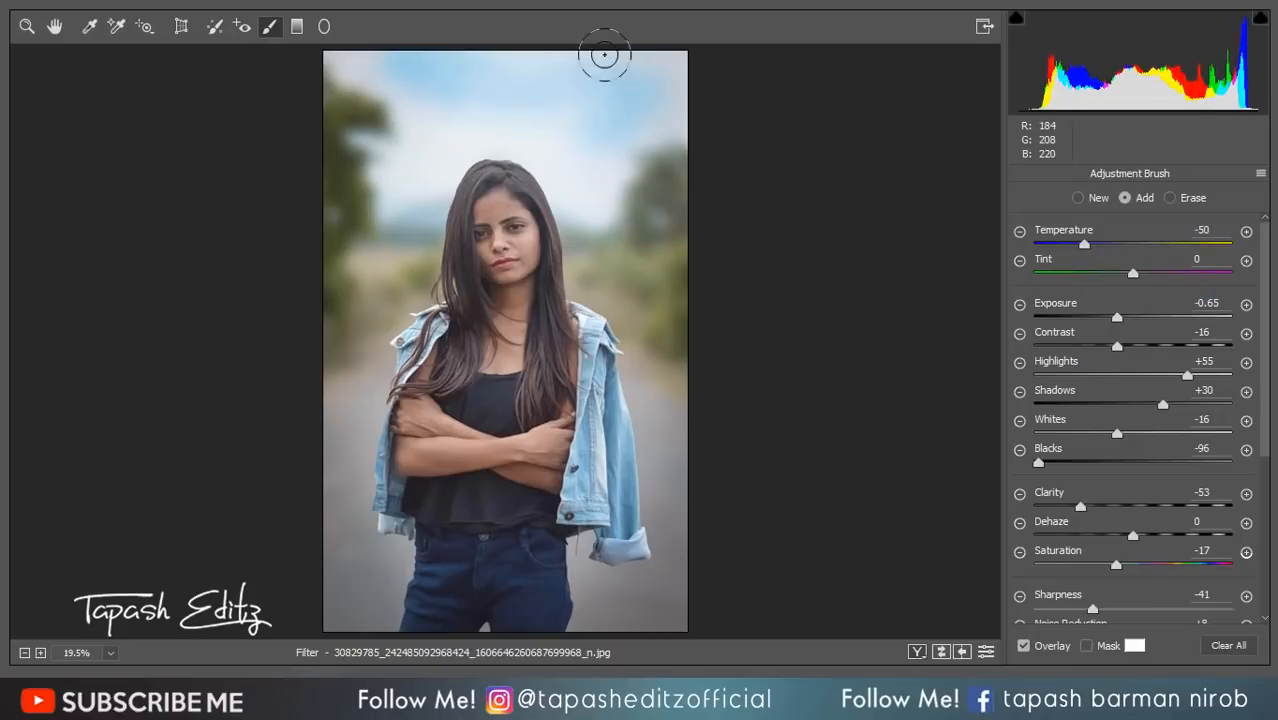
mouse_move(416, 167)
mouse_down()
mouse_move(405, 188)
mouse_move(445, 148)
mouse_move(511, 126)
mouse_move(600, 200)
mouse_move(676, 57)
mouse_move(340, 54)
mouse_move(365, 51)
mouse_up()
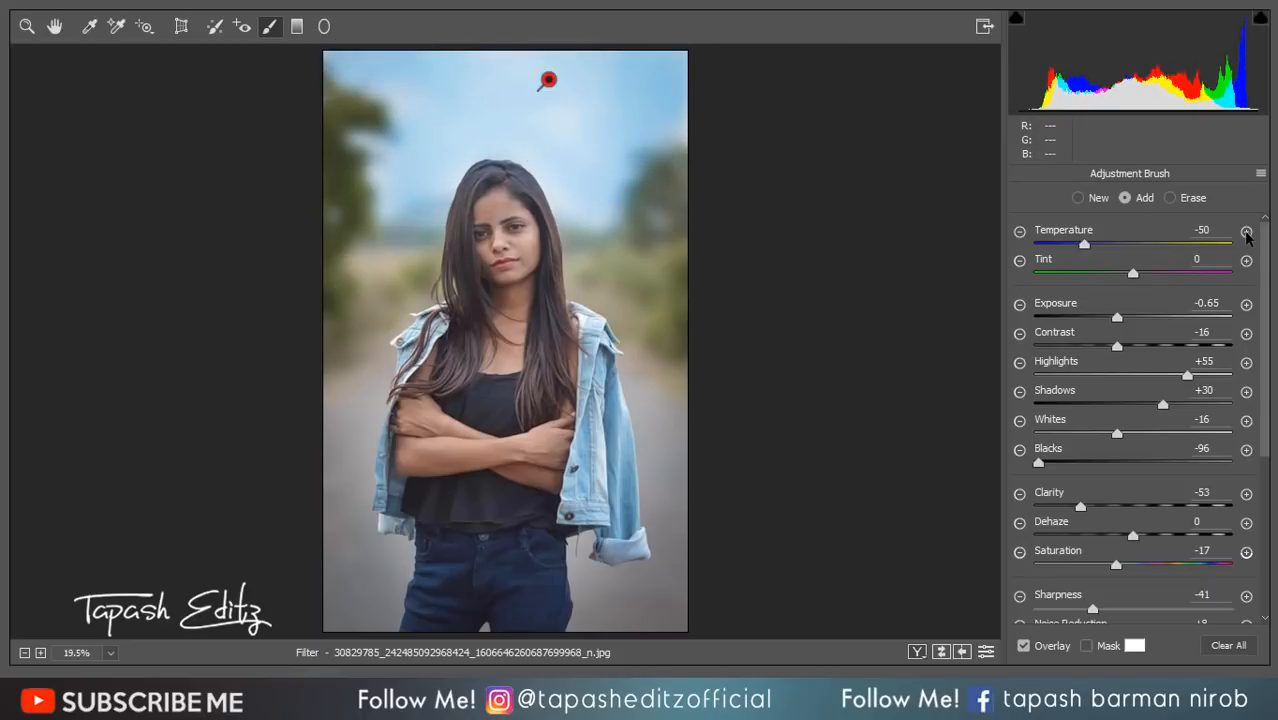
Set the sky brush adjustment to Exposure -0.30, Whites -24 and Shadows +37, and leave the Adjustment Brush
drag(1118, 318, 1127, 320)
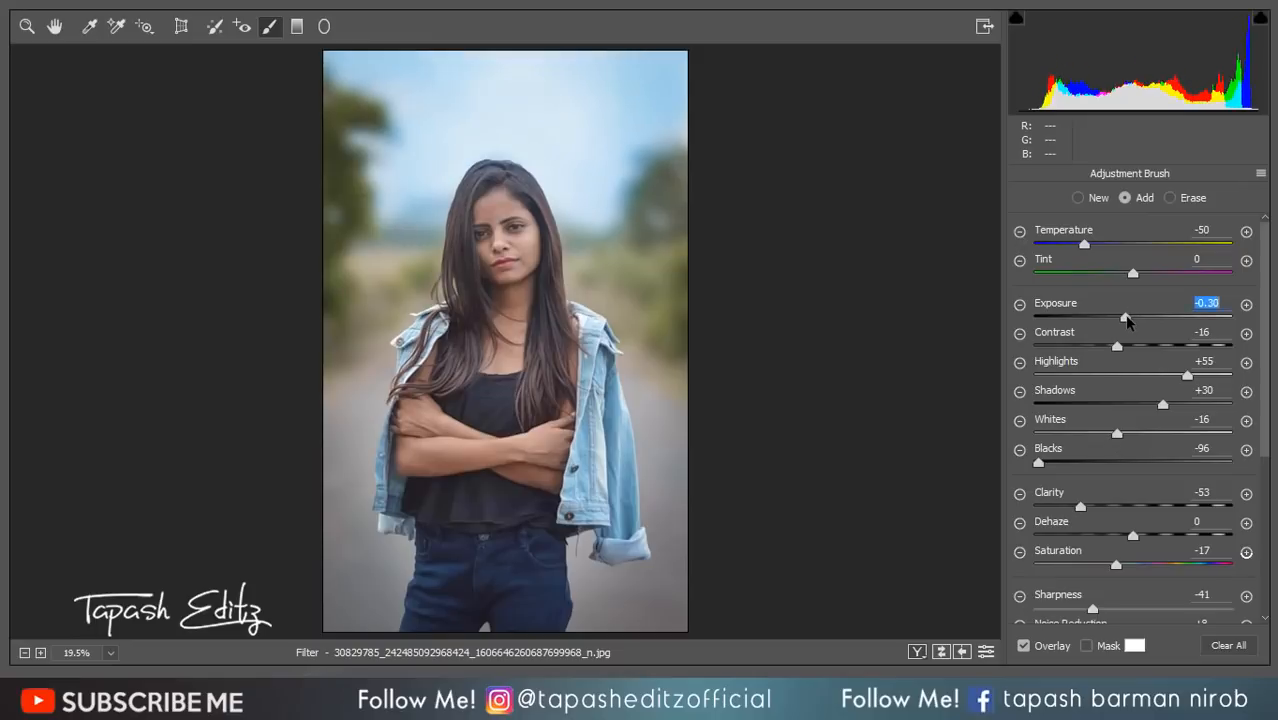
drag(1117, 432, 1170, 407)
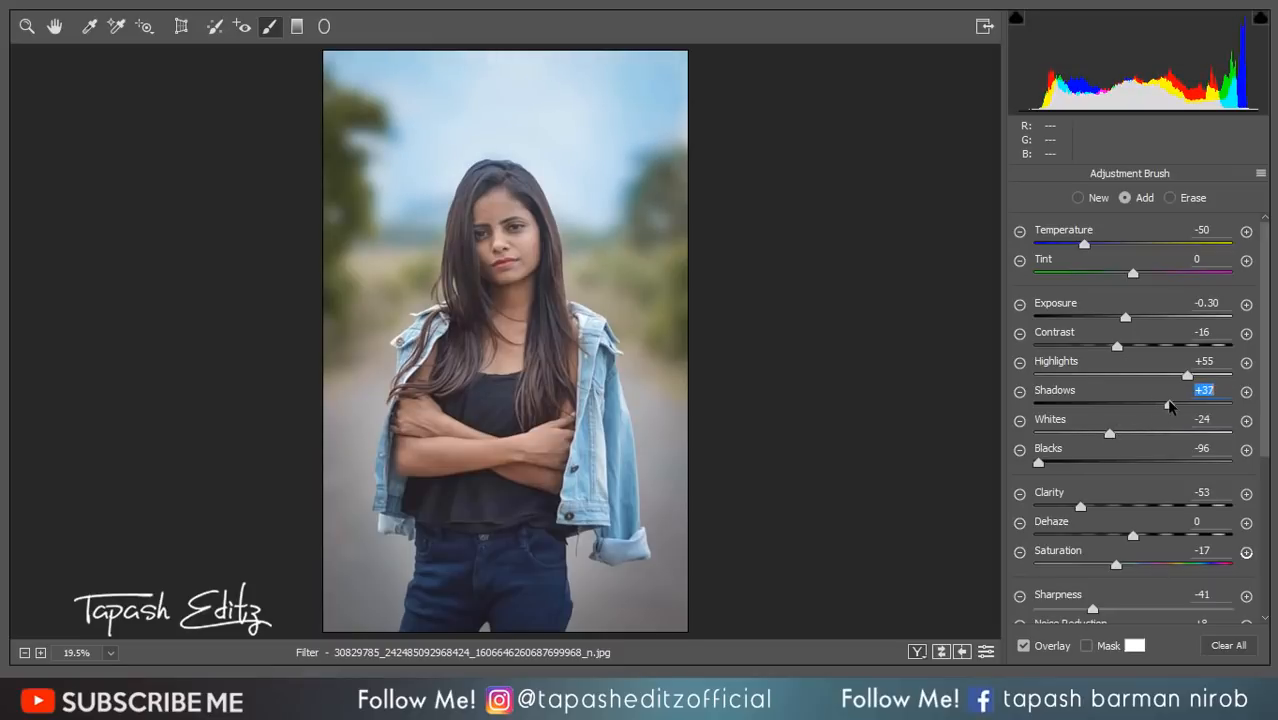
click(28, 27)
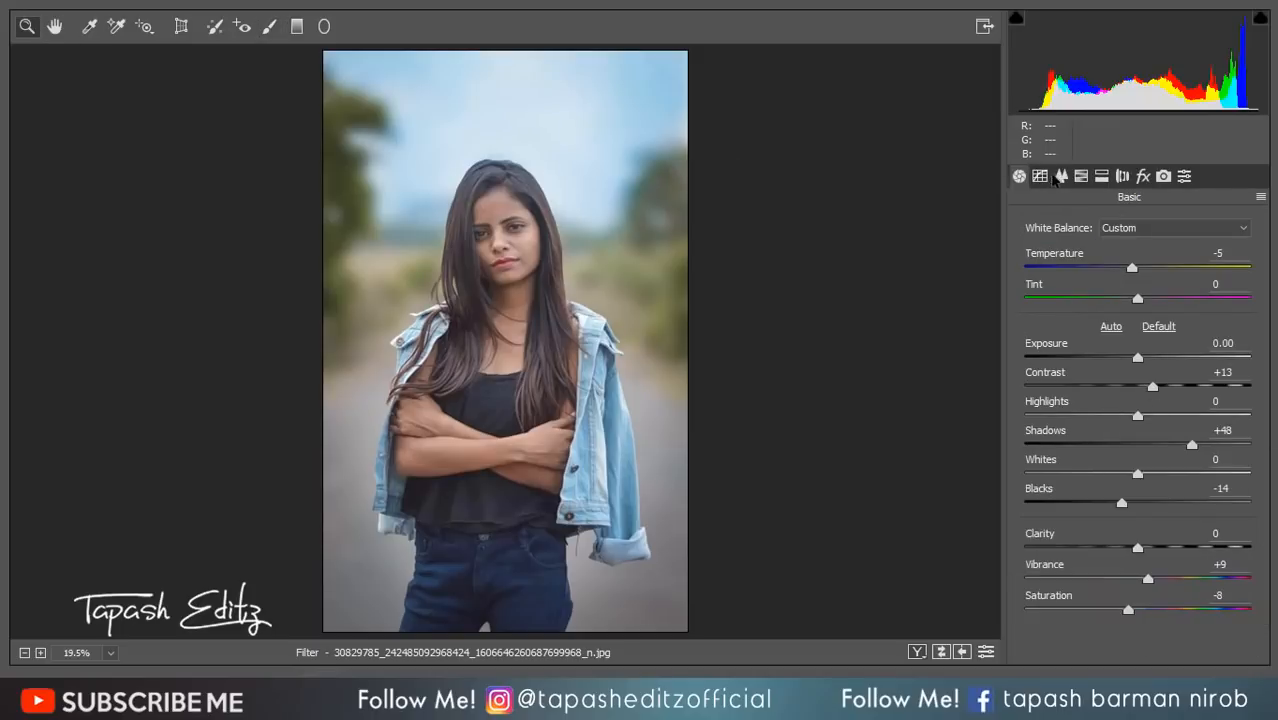
Set Luminance noise reduction to 16 and open the HSL Hue adjustments
click(1060, 176)
mouse_move(1045, 412)
mouse_down()
mouse_move(1085, 412)
mouse_move(1062, 412)
mouse_up()
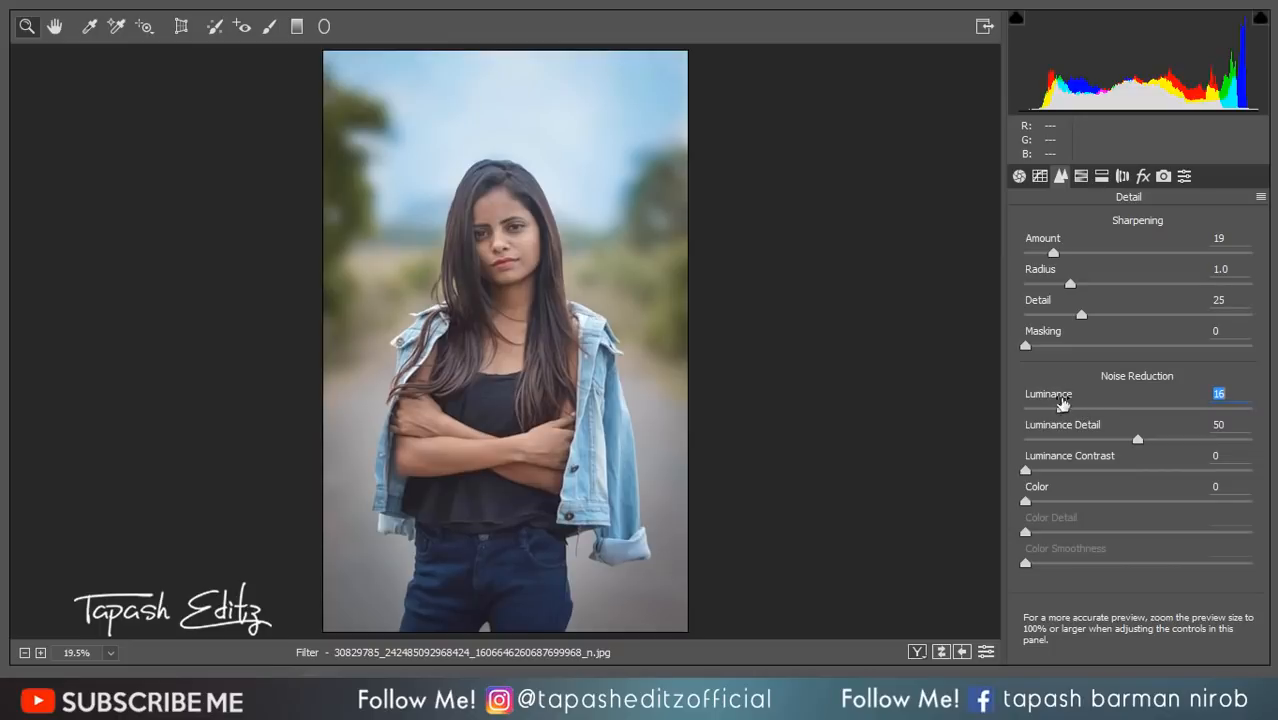
click(1082, 177)
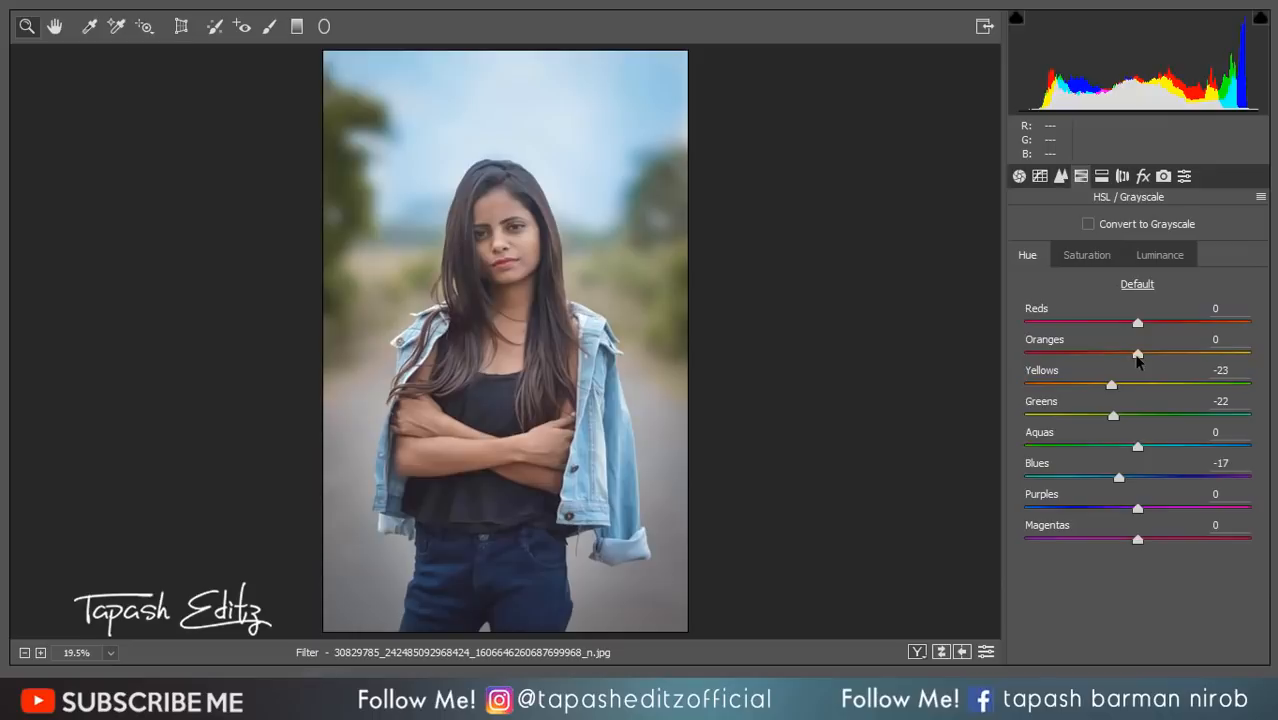
In the HSL adjustments, shift the Oranges hue slightly toward yellow and set Luminance to Reds +2 and Oranges +33
mouse_move(1137, 356)
mouse_down()
mouse_move(1119, 352)
mouse_move(1148, 352)
mouse_up()
click(1087, 255)
drag(1137, 322, 1174, 358)
click(1155, 257)
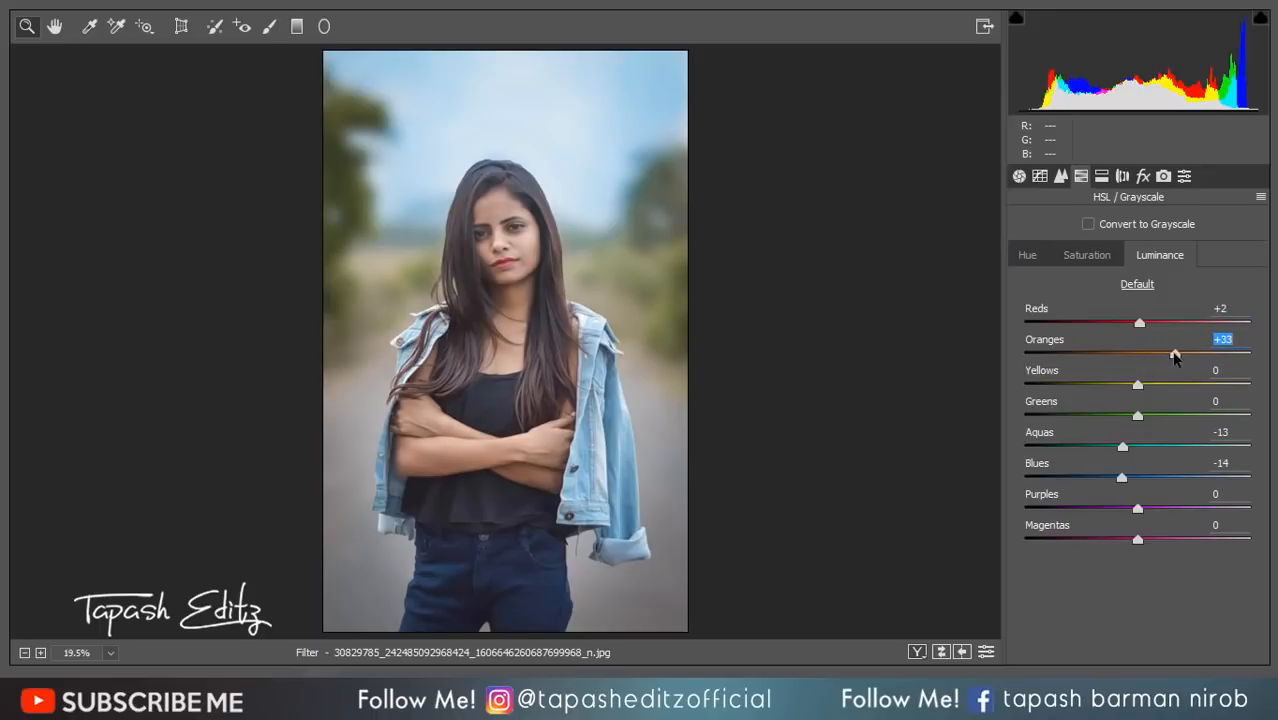
Set the Yellows saturation to -68 in the HSL adjustments, with Greens saturation at +8
drag(1137, 384, 1066, 380)
click(1085, 256)
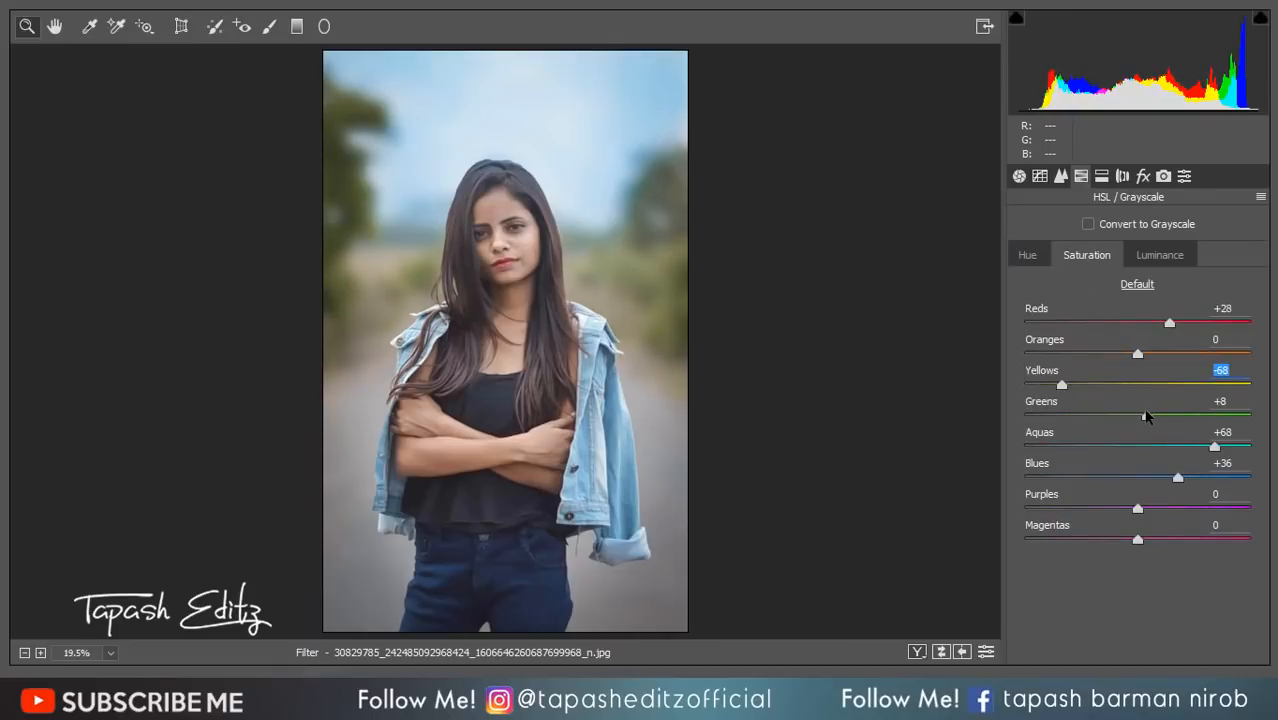
mouse_move(1146, 415)
mouse_down()
mouse_move(1121, 413)
mouse_move(1146, 414)
mouse_up()
click(1061, 385)
Set Contrast to +6 and lift the RGB tone curve's black point to Input 4, Output 35
click(1019, 176)
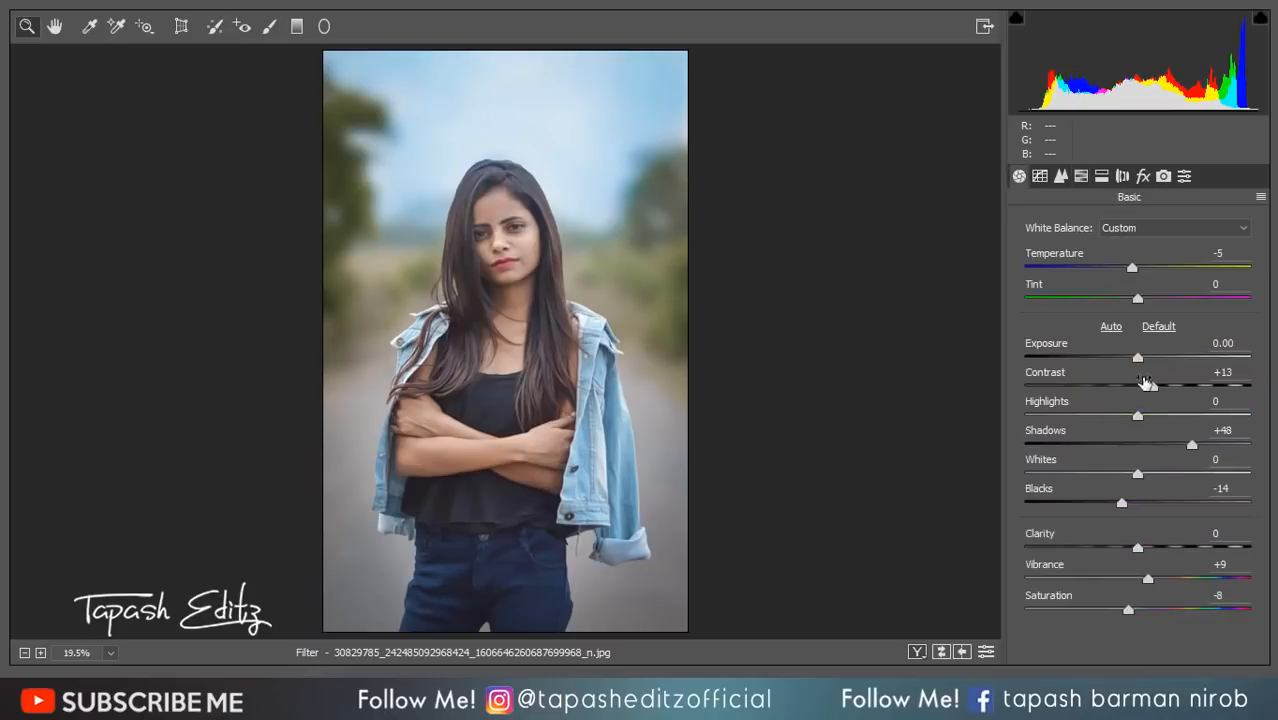
drag(1145, 383, 1143, 384)
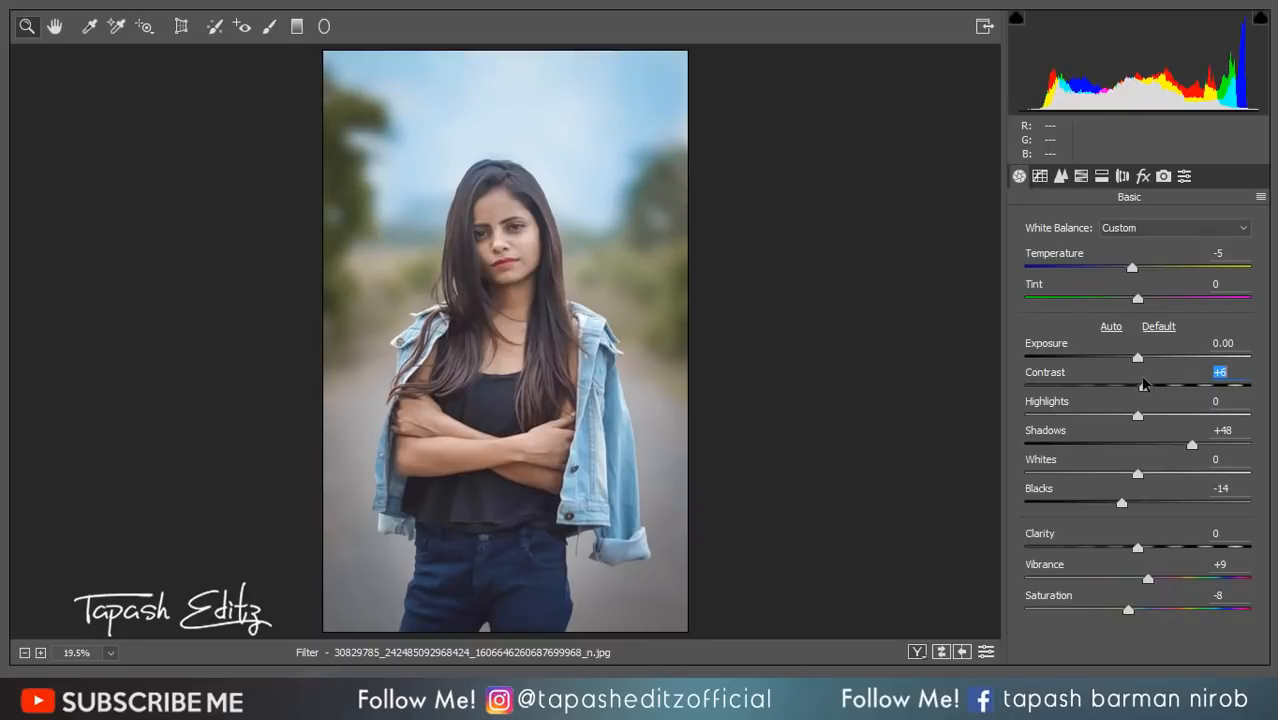
click(1041, 178)
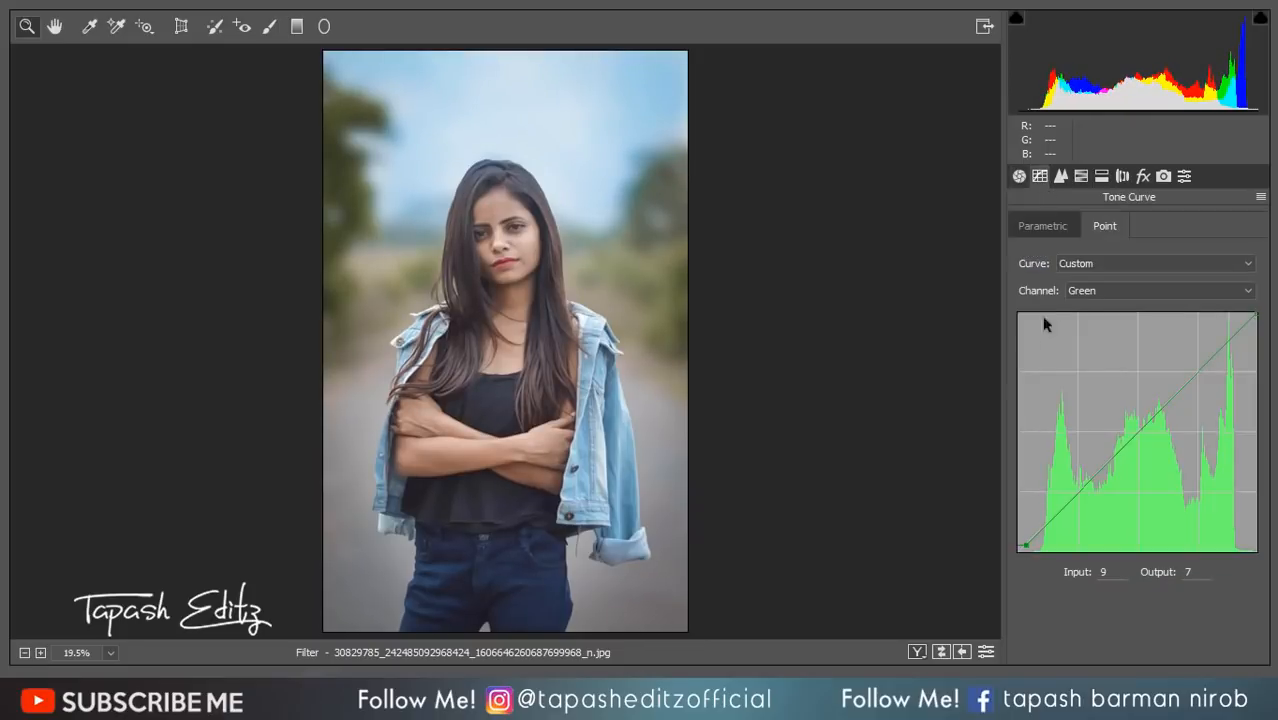
click(1090, 290)
click(1090, 300)
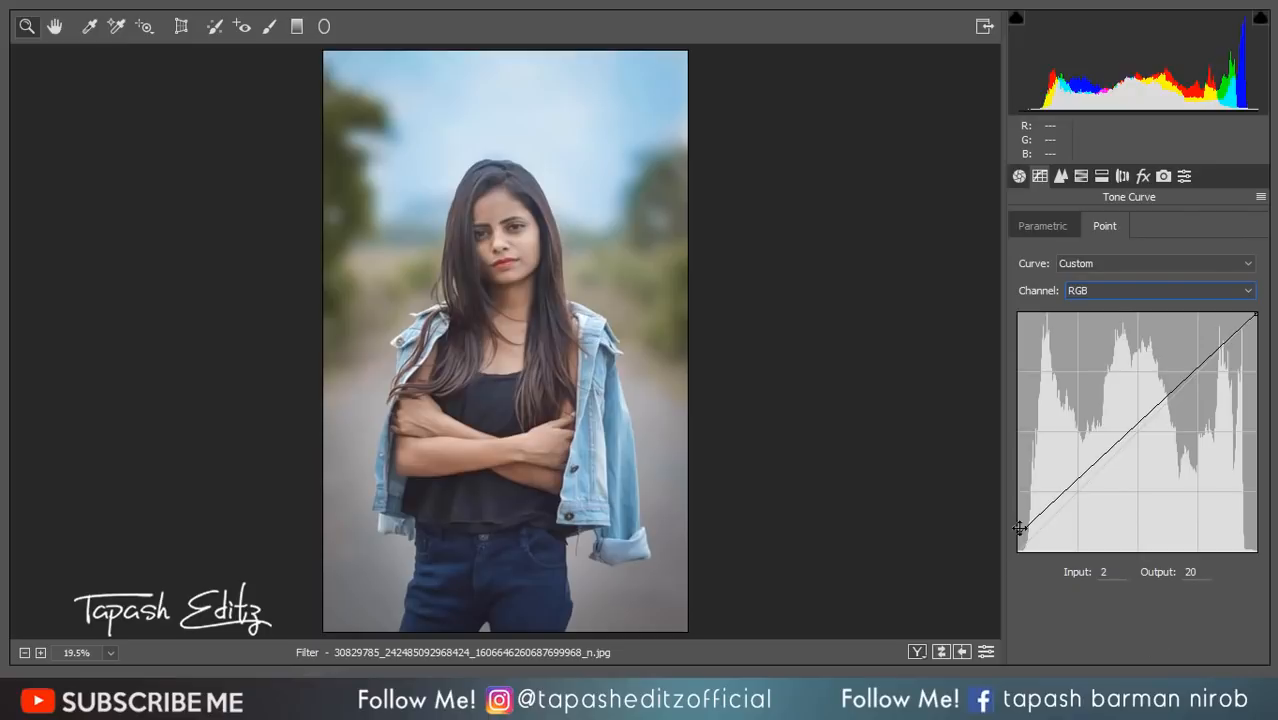
drag(1019, 528, 1025, 516)
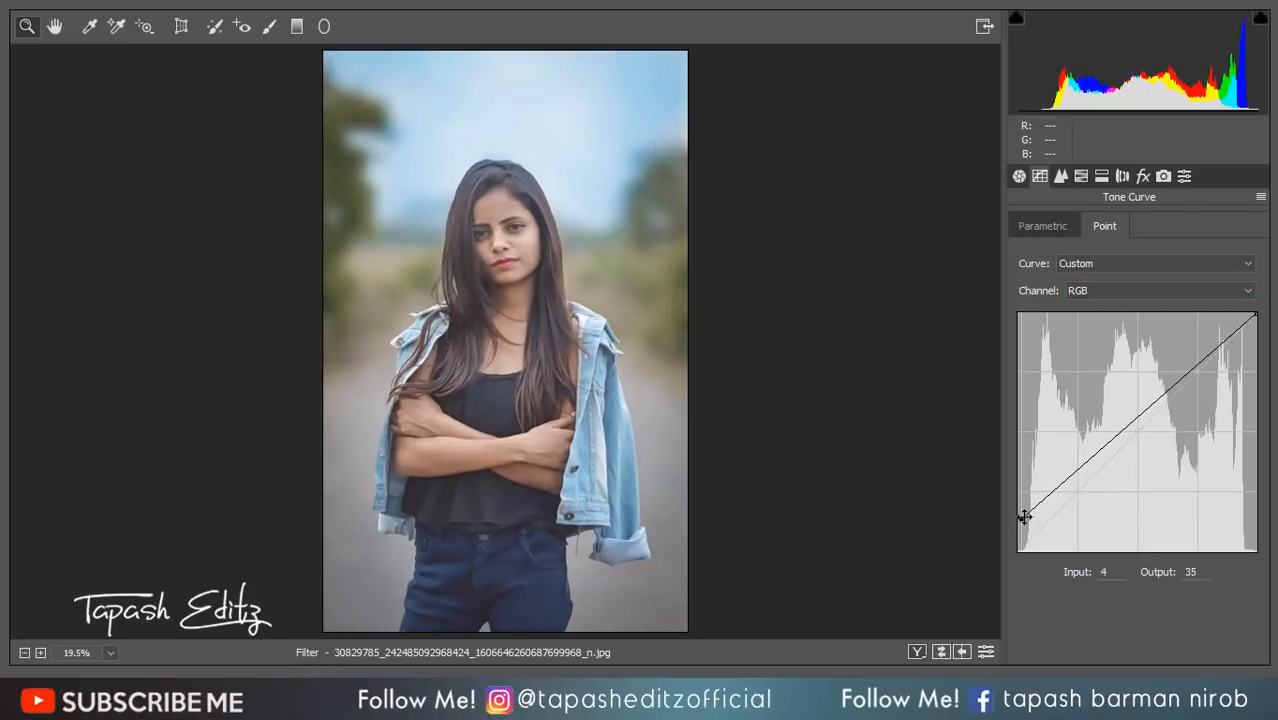
Set the post-crop vignette Amount to -38 and apply the Camera Raw adjustments to the photo
click(1184, 177)
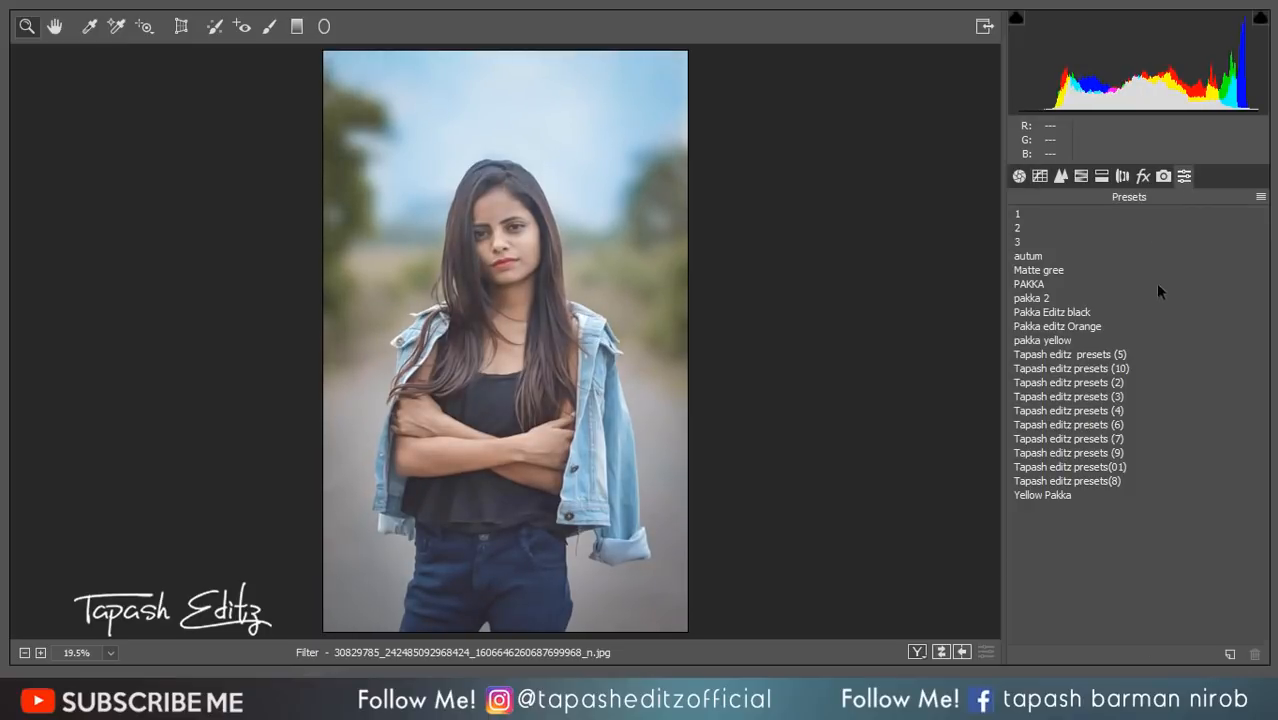
click(1163, 176)
click(1143, 176)
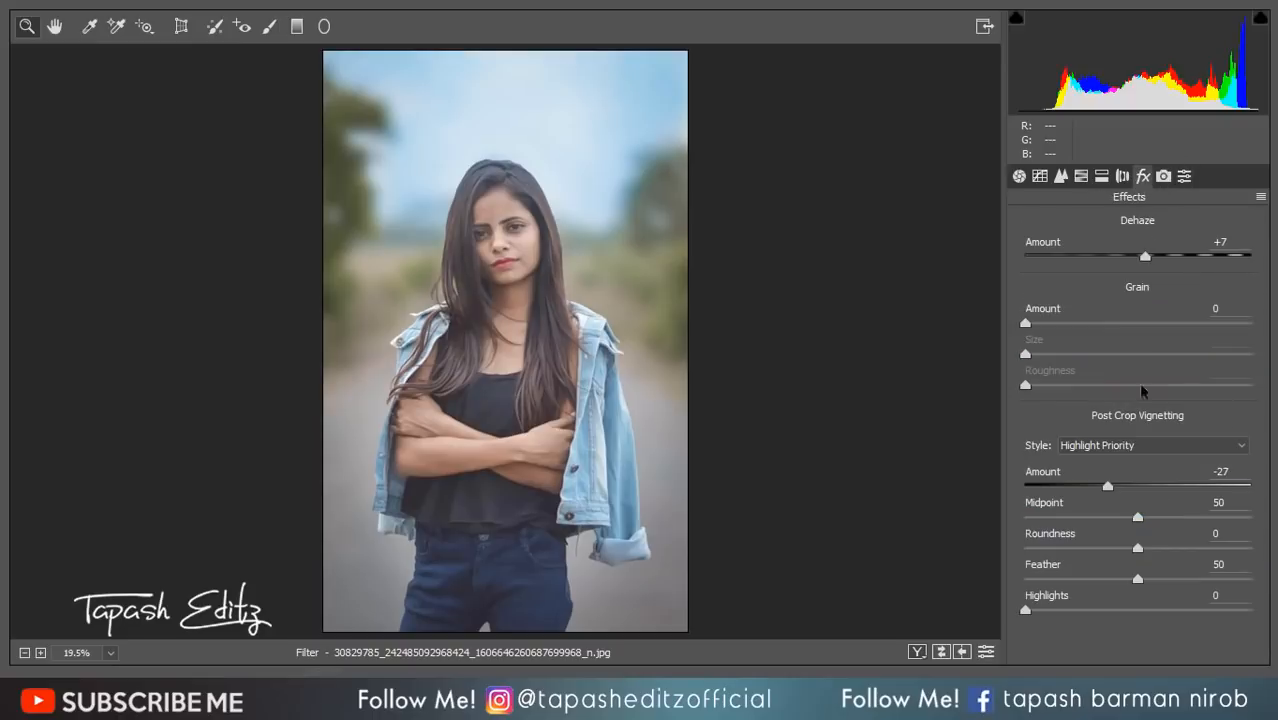
drag(1108, 487, 1095, 487)
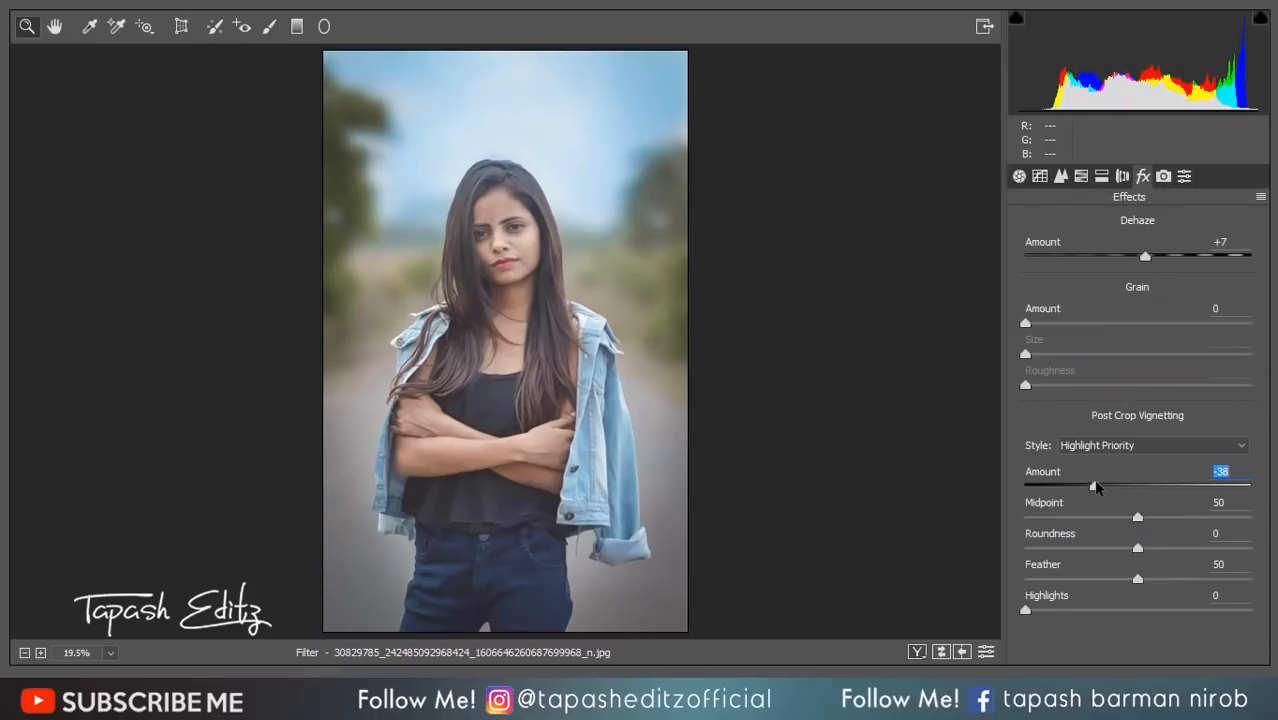
click(1240, 689)
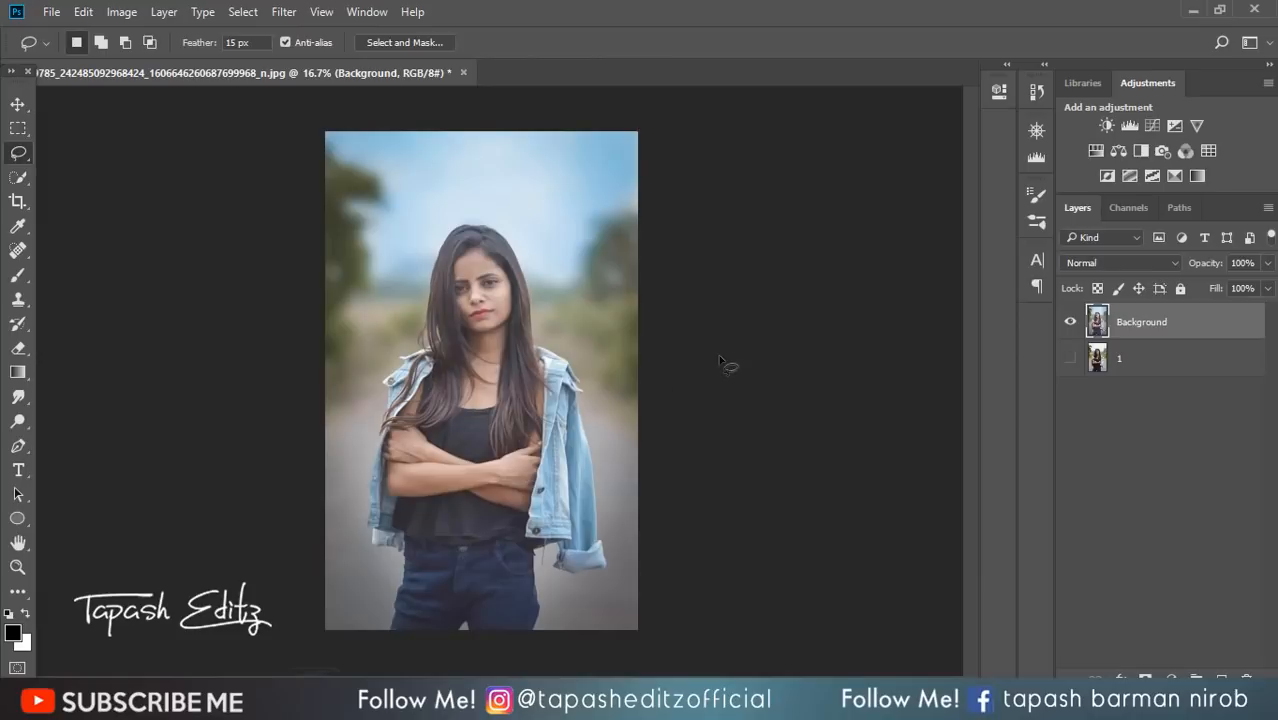
Duplicate the Background layer and rename the copy Blur
scroll(720, 362, down, 3)
scroll(720, 362, up, 3)
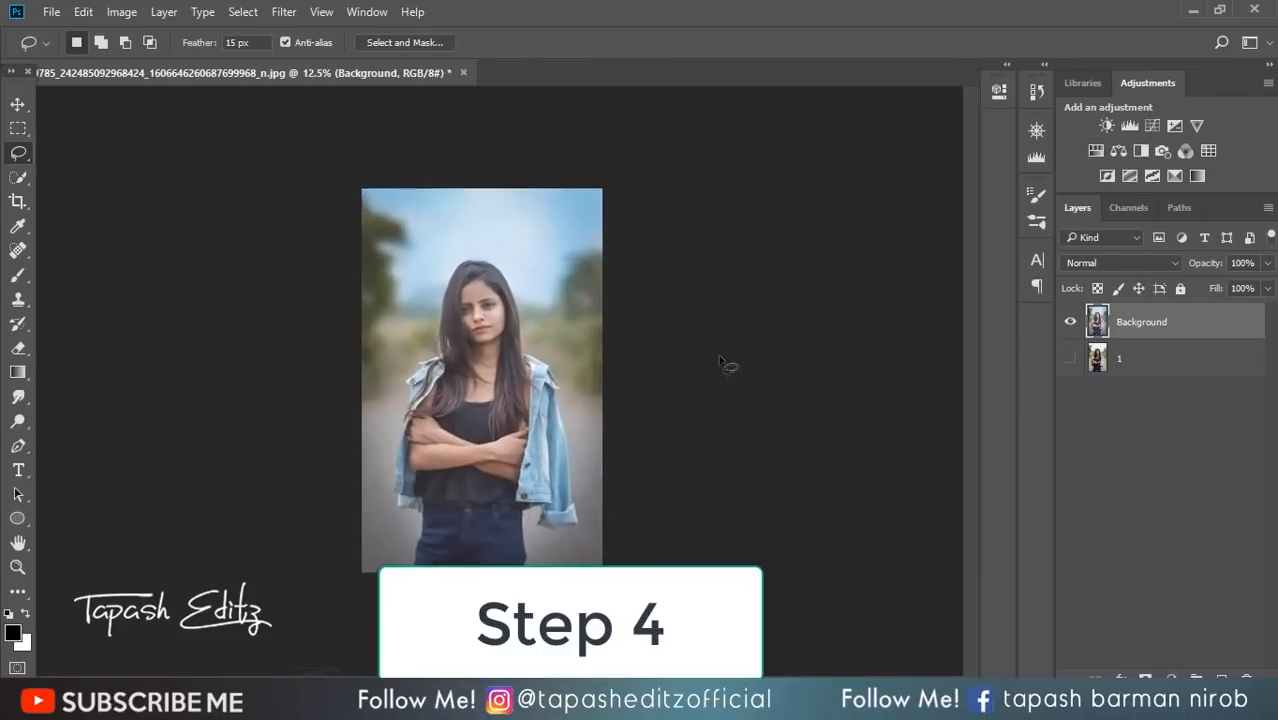
scroll(720, 362, up, 2)
scroll(720, 362, down, 1)
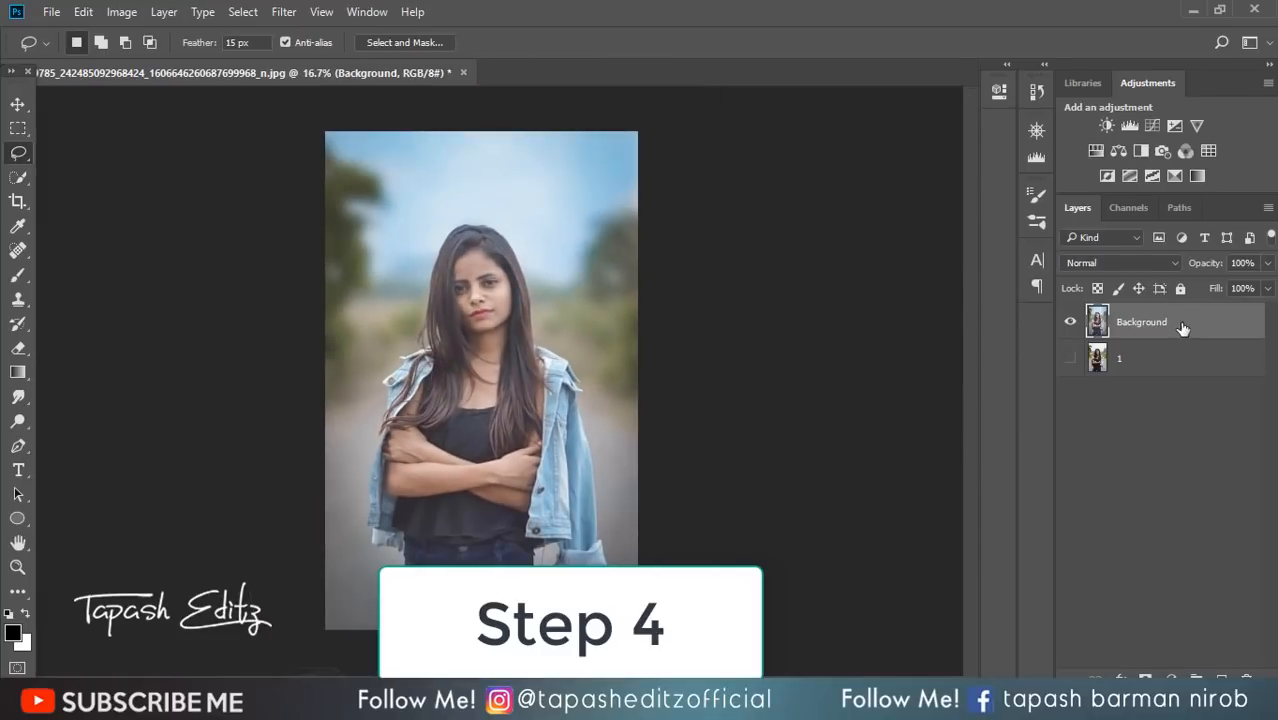
double_click(1150, 322)
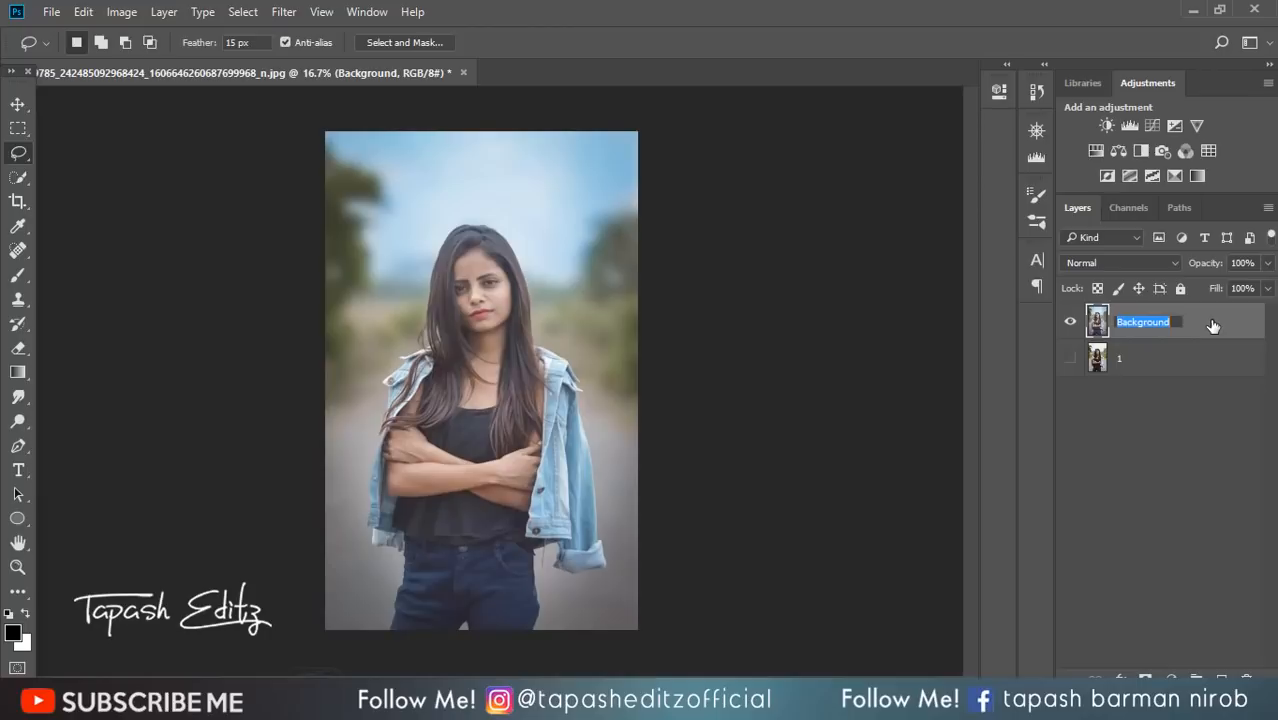
drag(1212, 326, 1221, 680)
double_click(1175, 330)
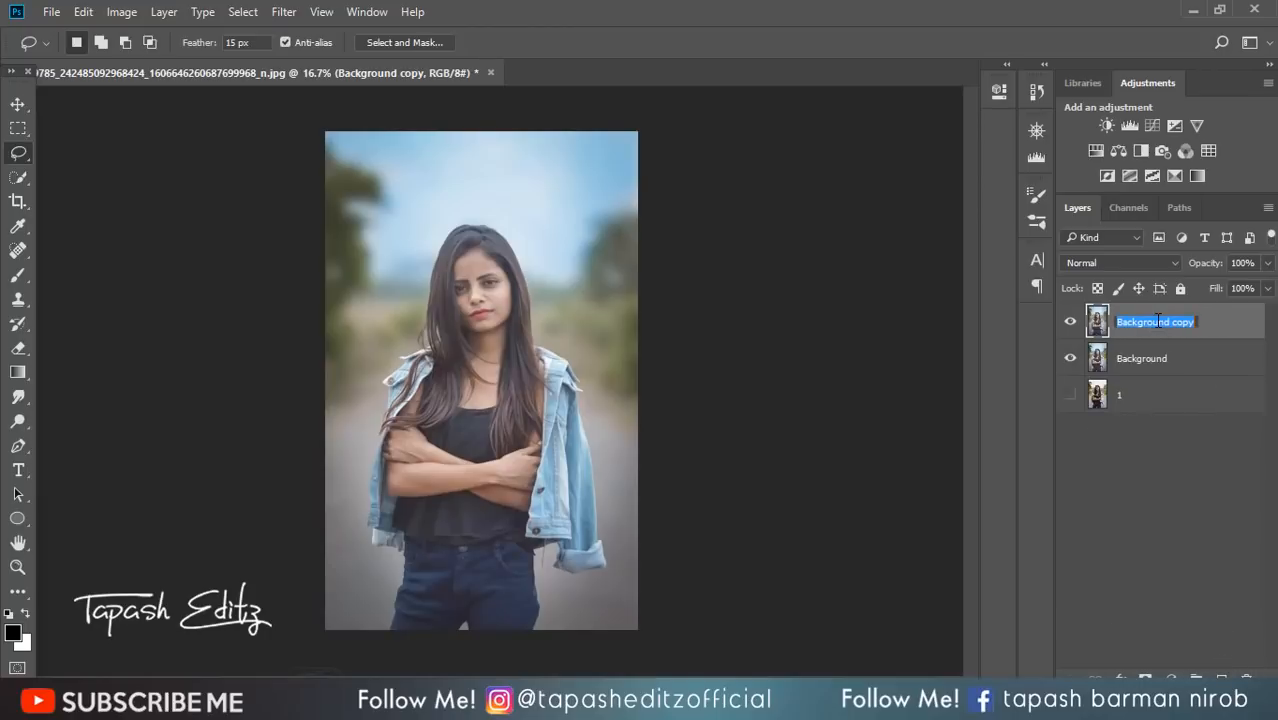
text(Blur)
click(1195, 328)
Duplicate the Blur layer and rename the copy "Apply iamge"
drag(1195, 328, 1221, 680)
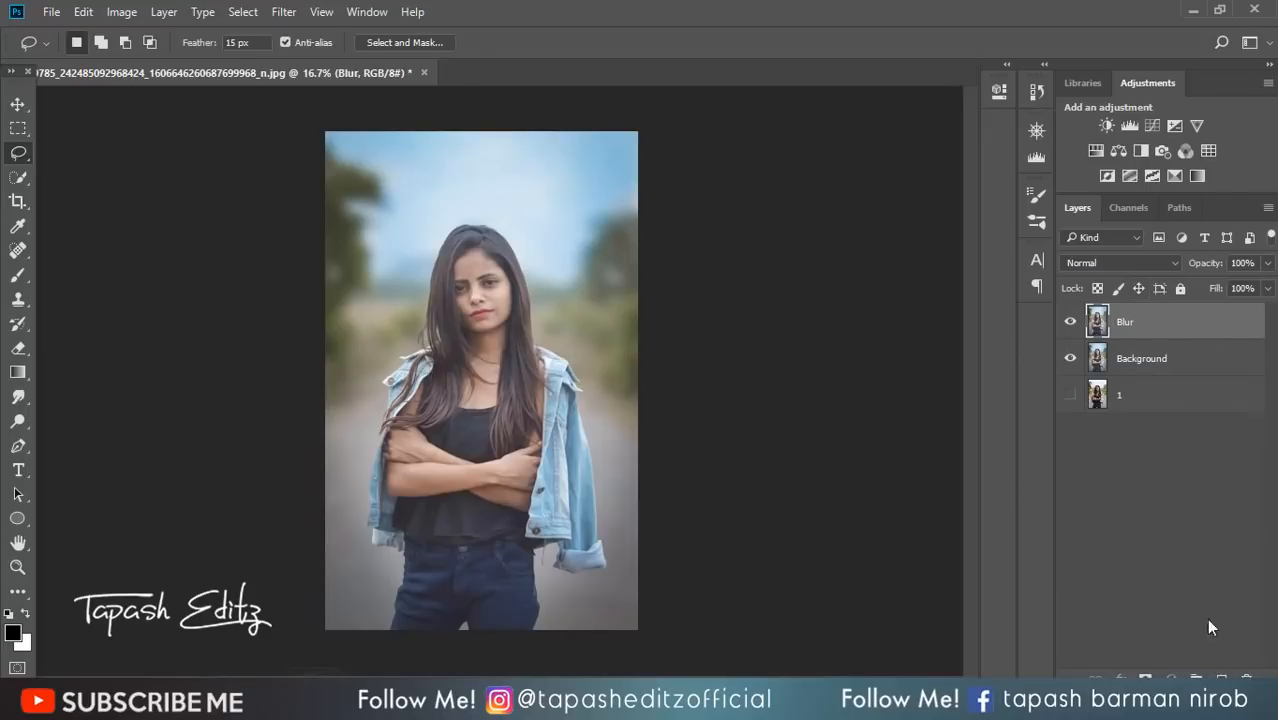
double_click(1153, 333)
text(Apply Iamge)
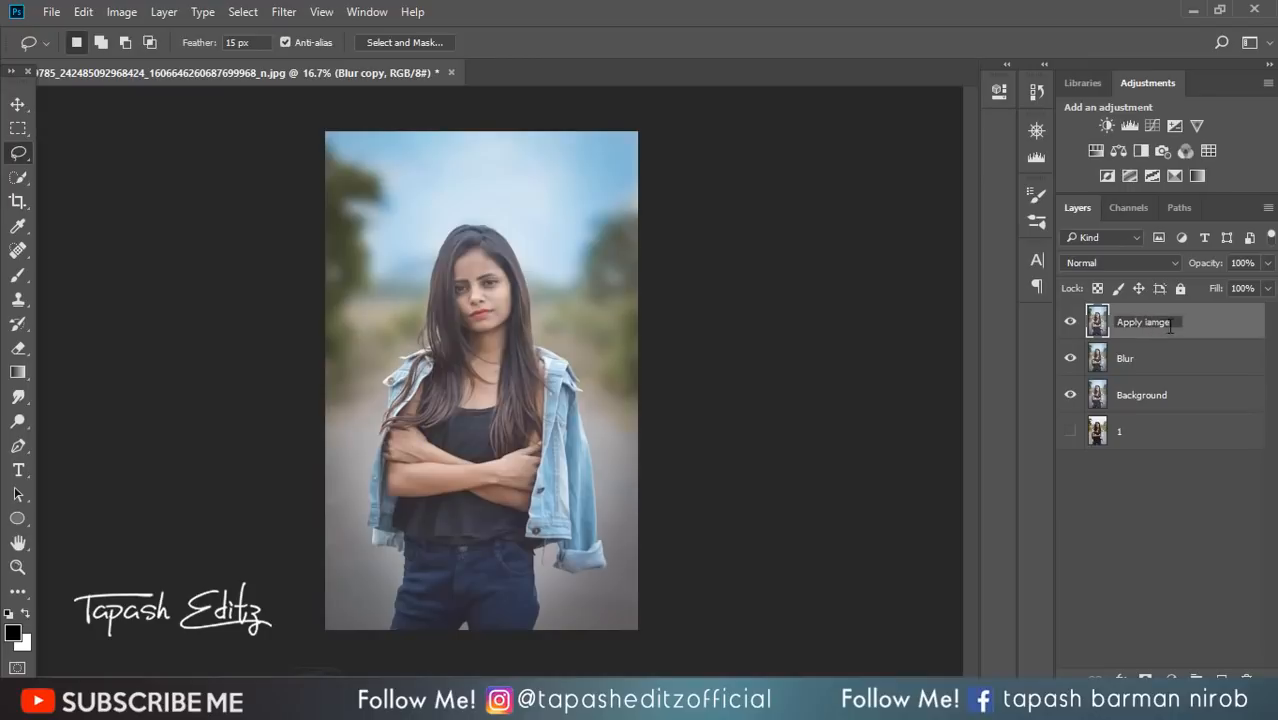
key(Return)
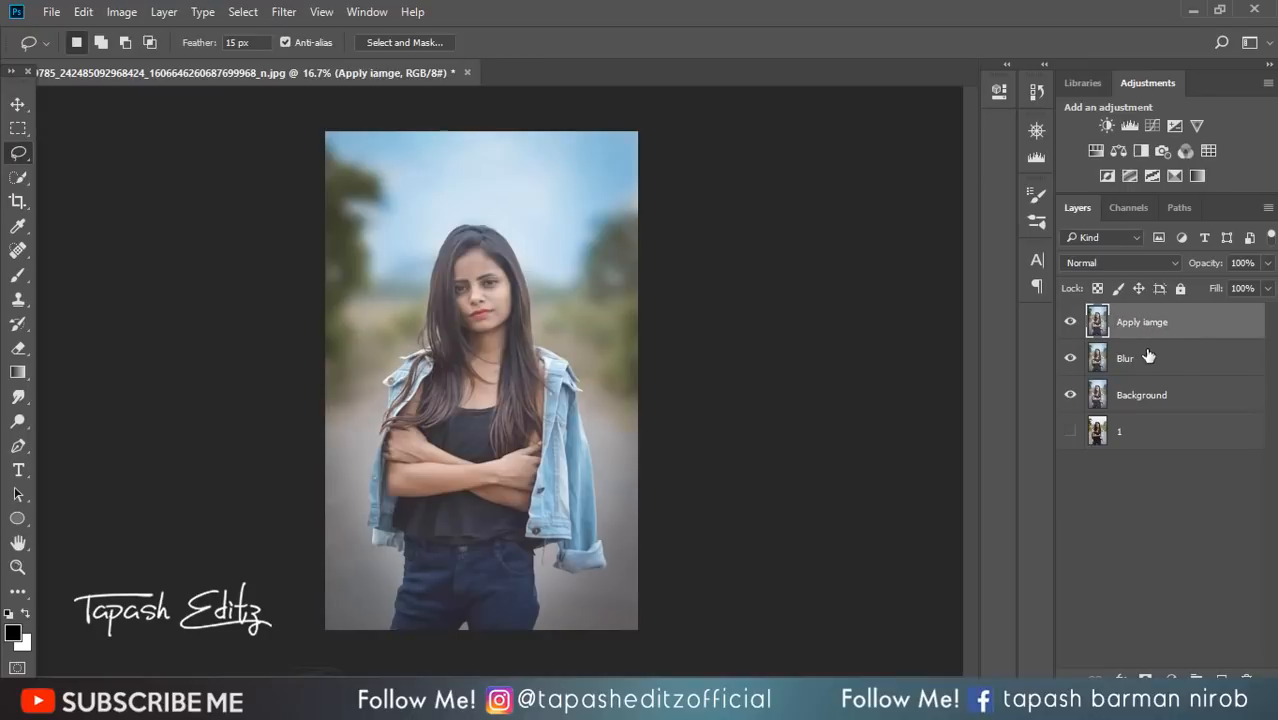
Apply a Gaussian Blur with a radius of 19 pixels to the Blur layer
click(1145, 358)
click(286, 12)
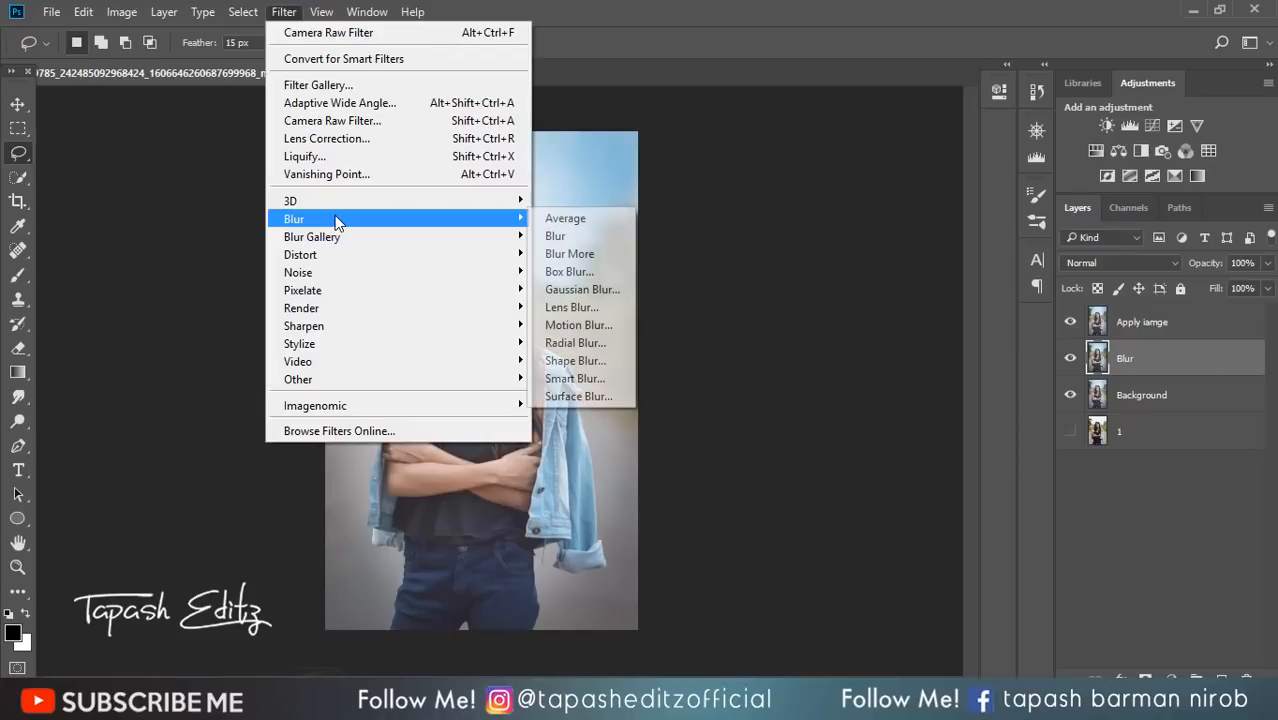
click(578, 289)
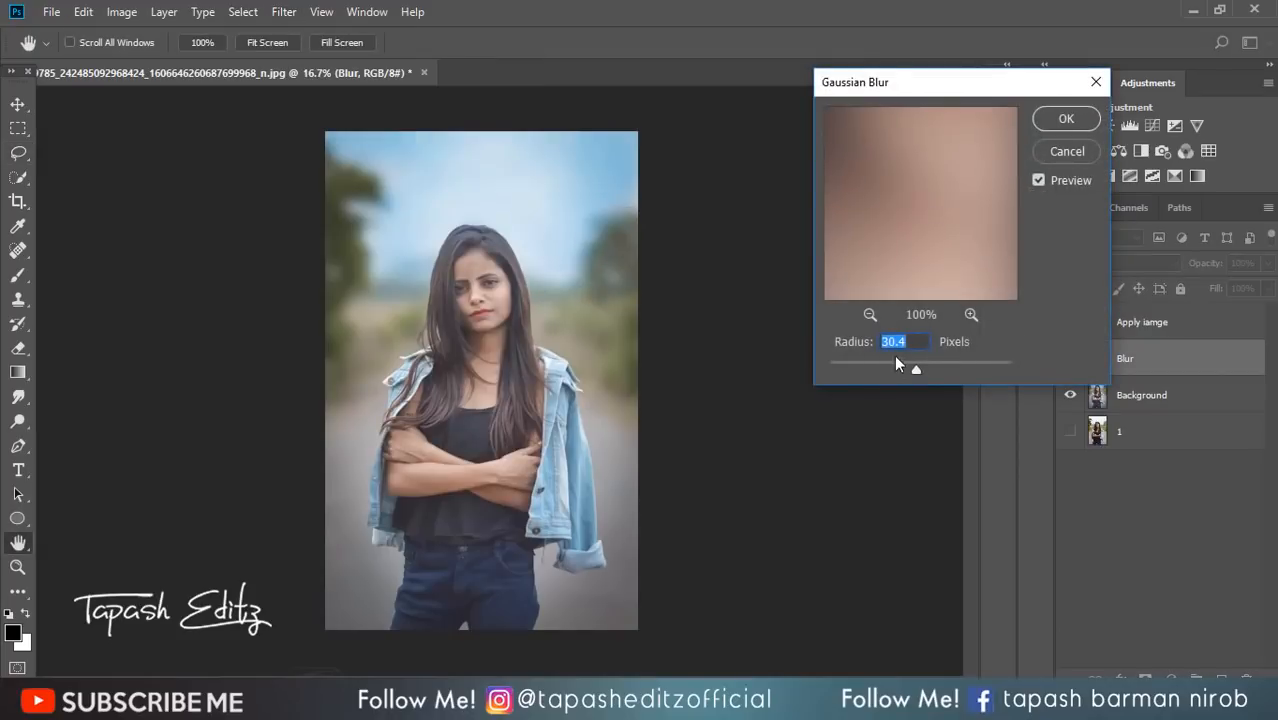
text(10)
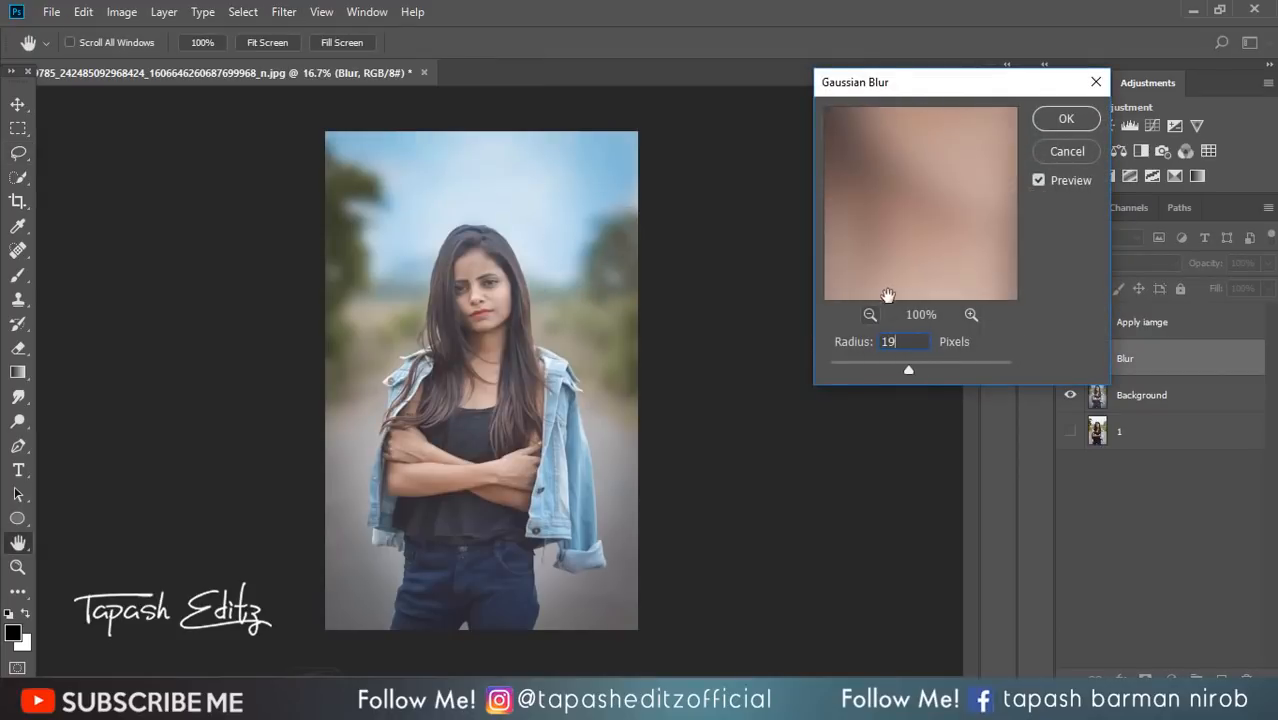
click(1066, 118)
Try Apply Image on the "Apply iamge" layer using itself as source, Subtract, Scale 2 and Offset 128, with the layer blended as Linear Light
click(1138, 328)
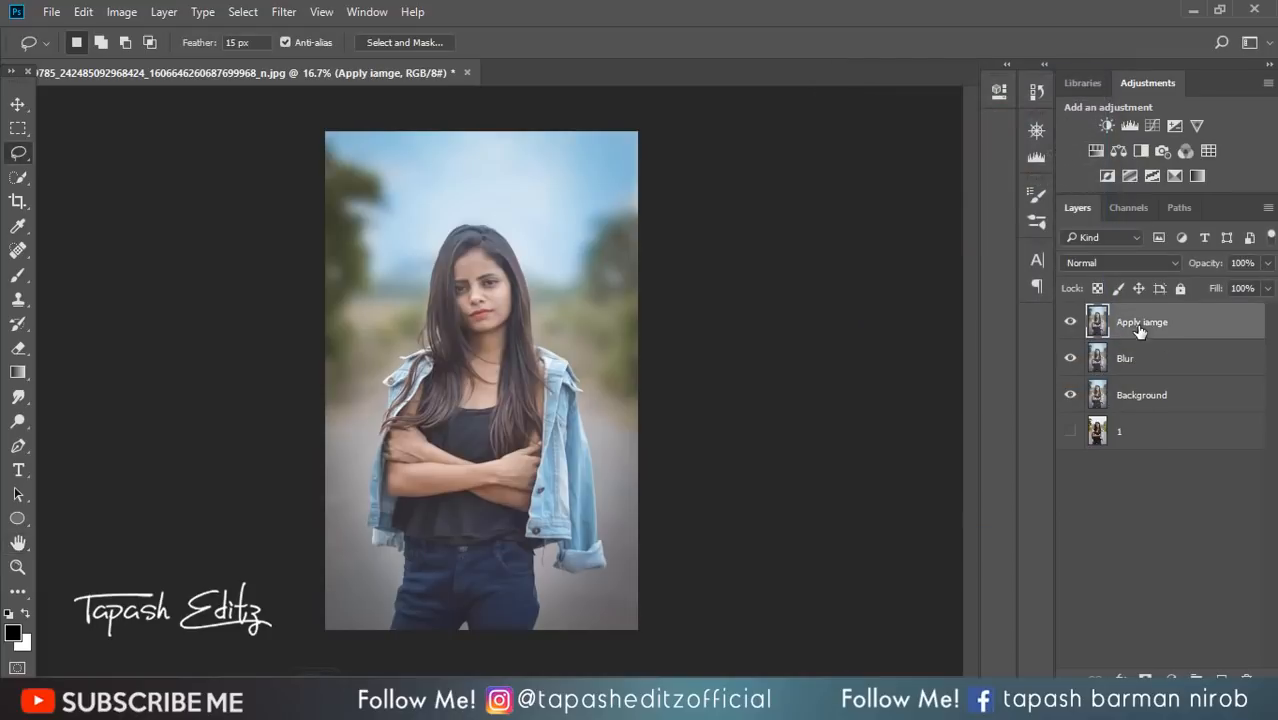
click(121, 12)
mouse_move(161, 59)
click(155, 280)
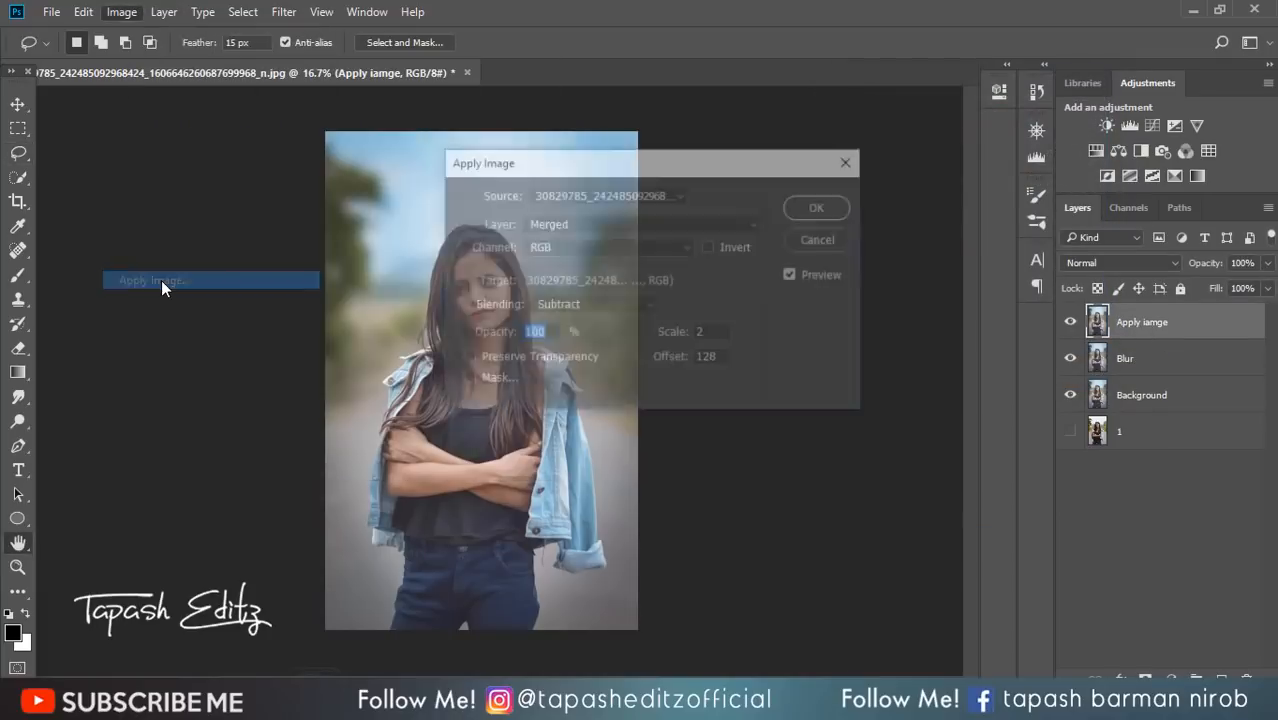
click(561, 230)
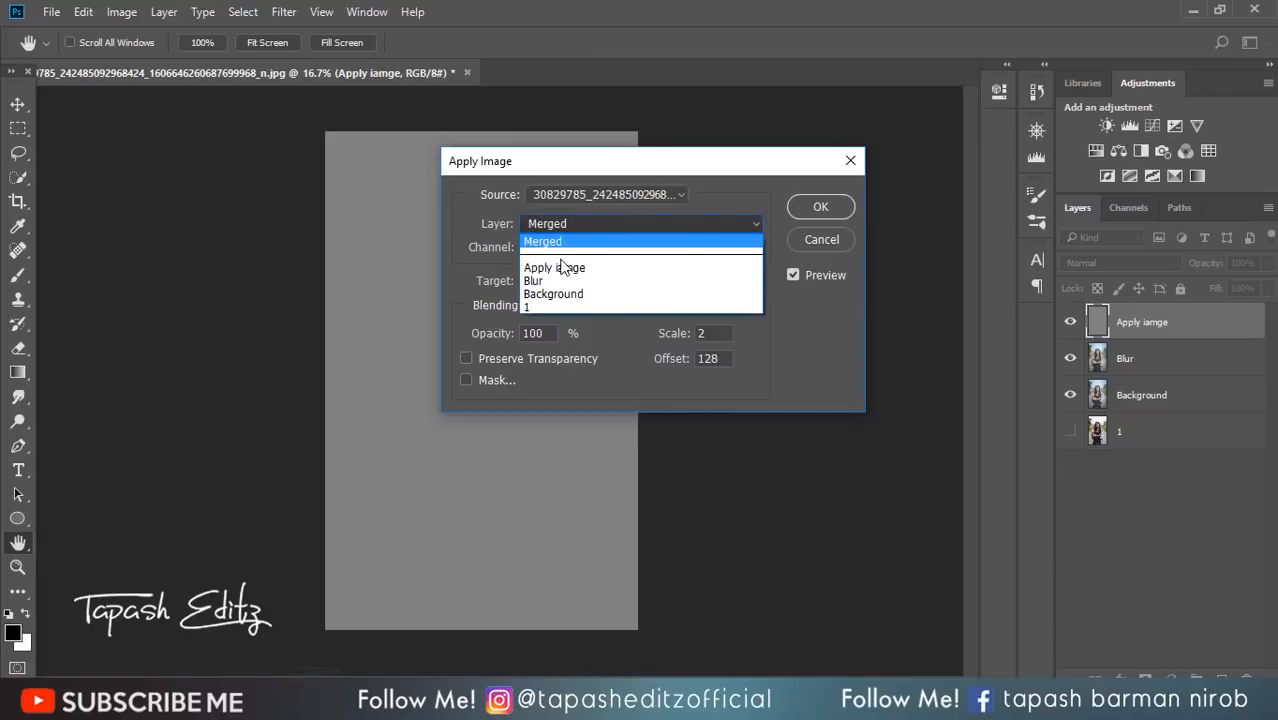
click(562, 268)
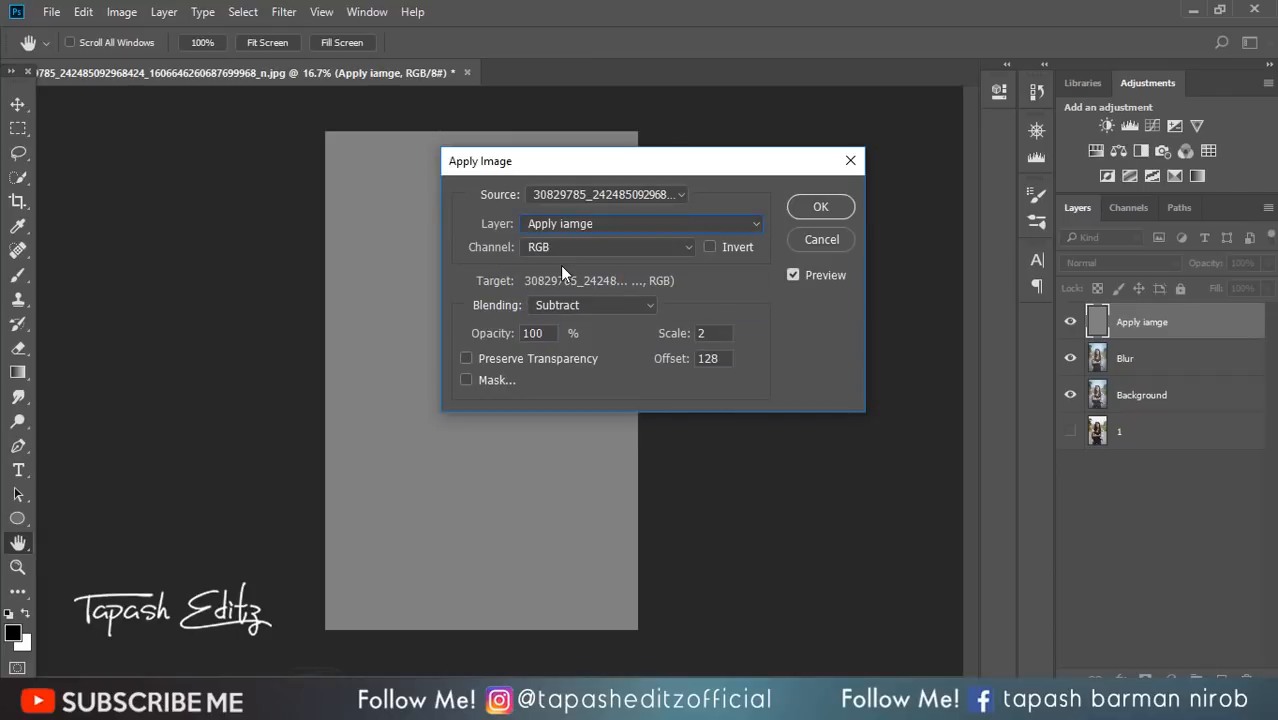
click(565, 305)
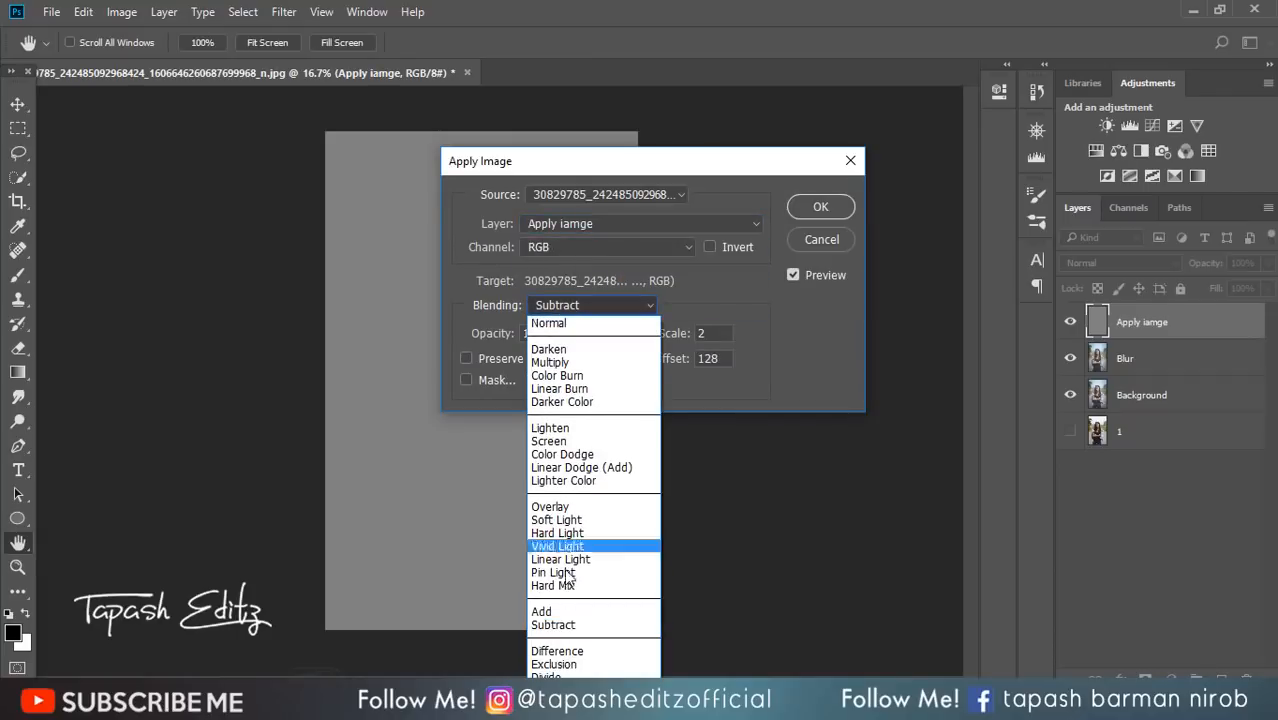
click(565, 624)
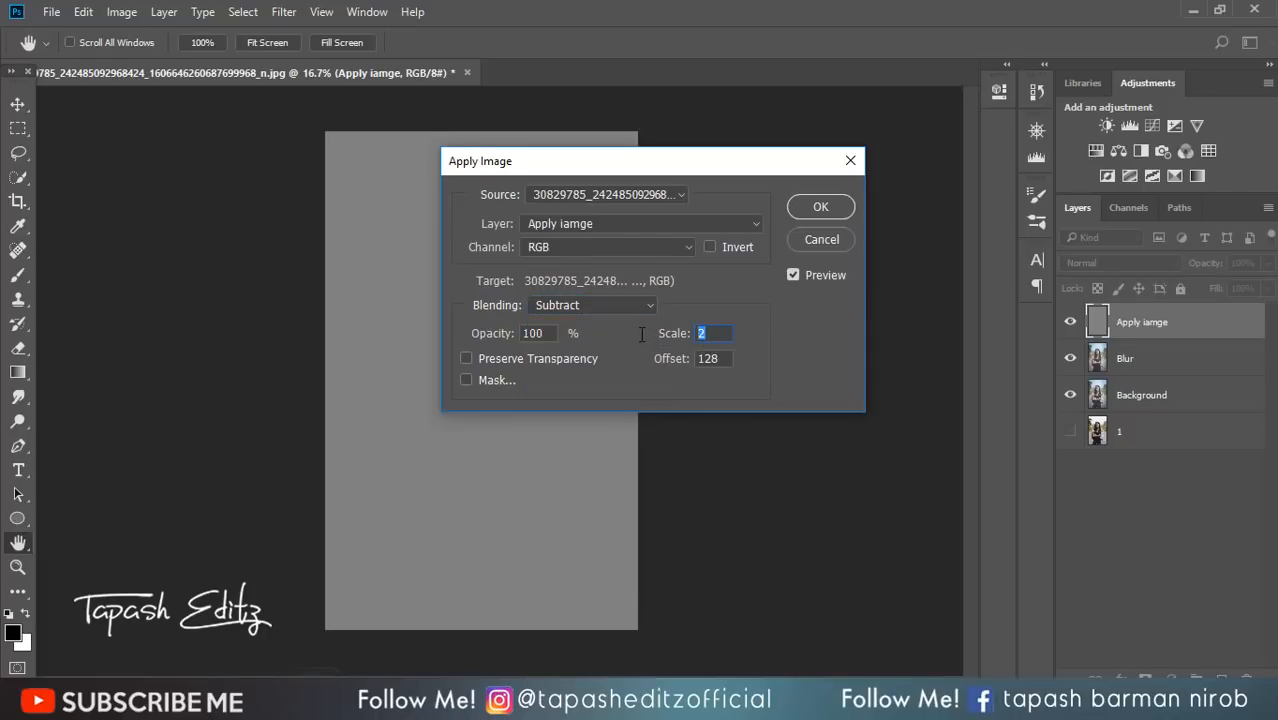
click(712, 335)
drag(726, 355, 624, 362)
click(714, 358)
click(812, 212)
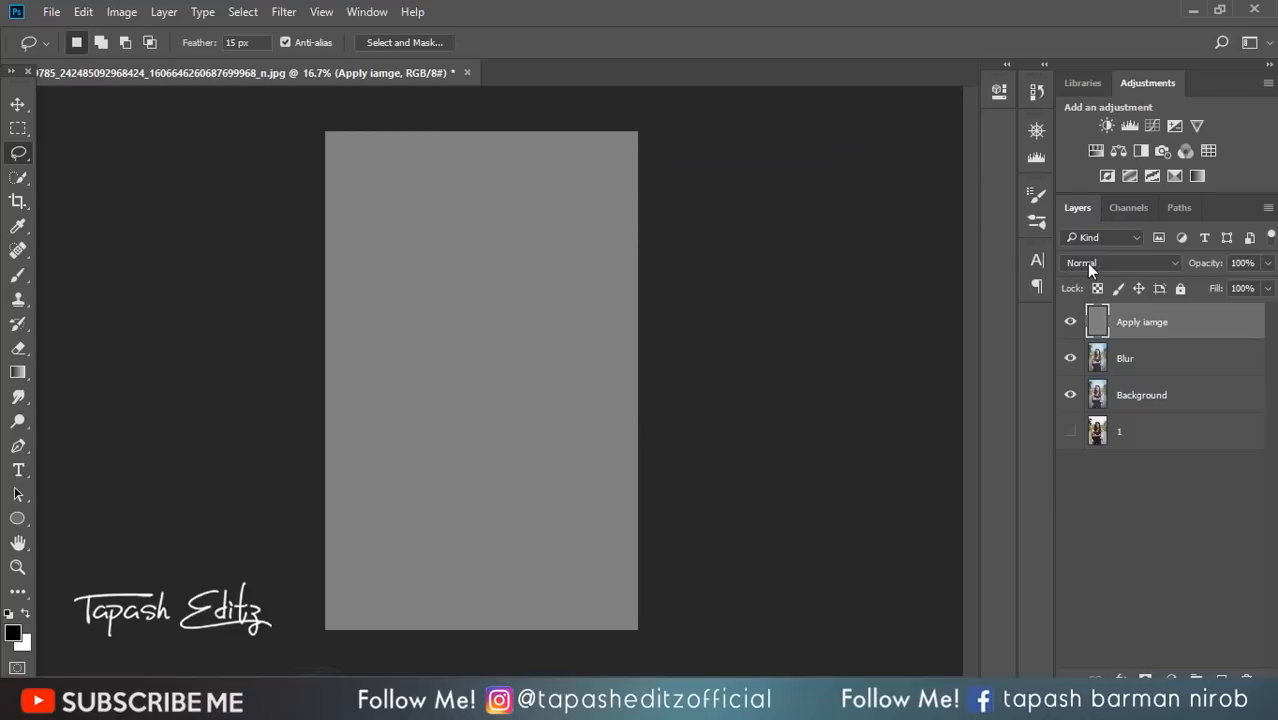
click(1088, 264)
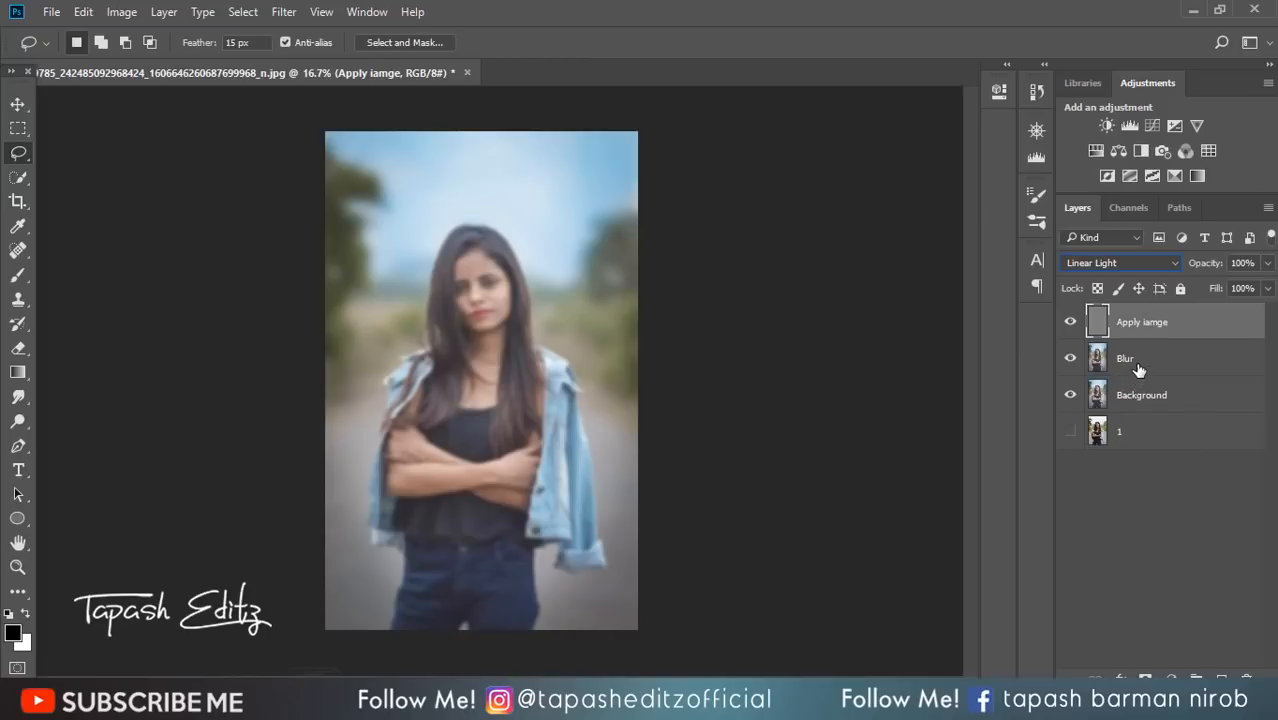
Undo the Linear Light blending change and the Apply Image operation on the "Apply iamge" layer
click(84, 11)
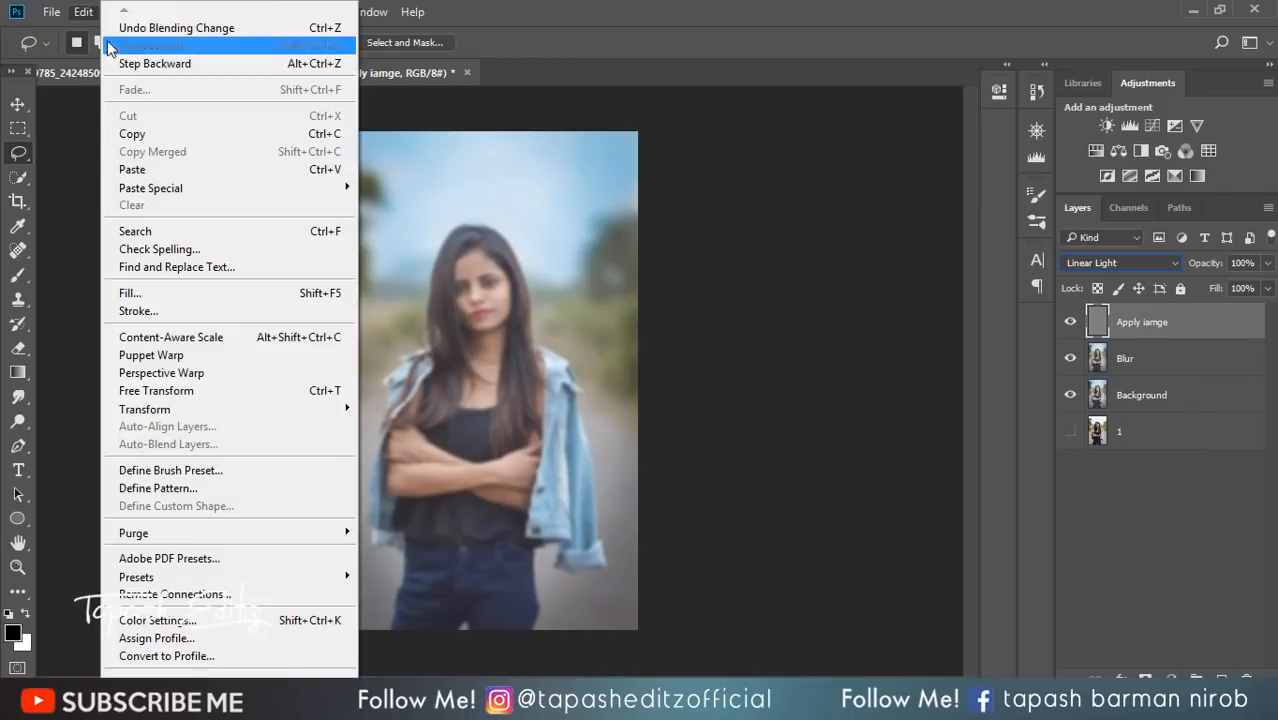
click(128, 57)
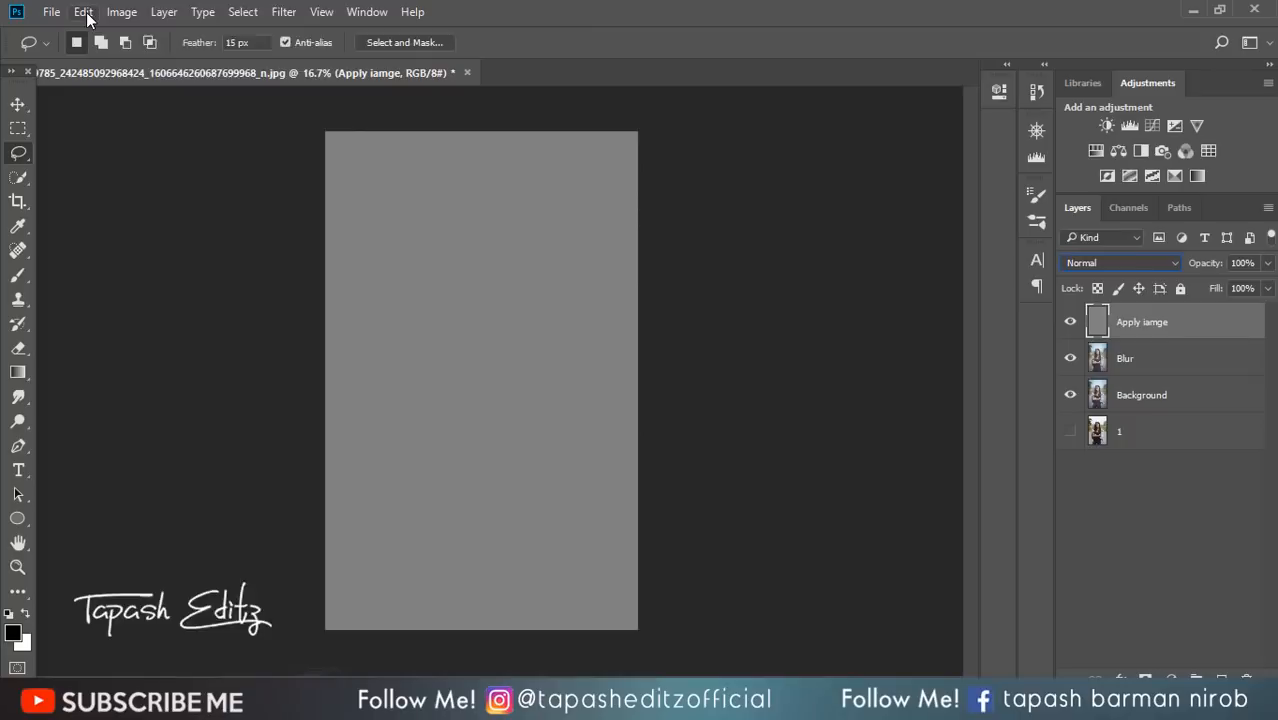
click(84, 11)
click(126, 56)
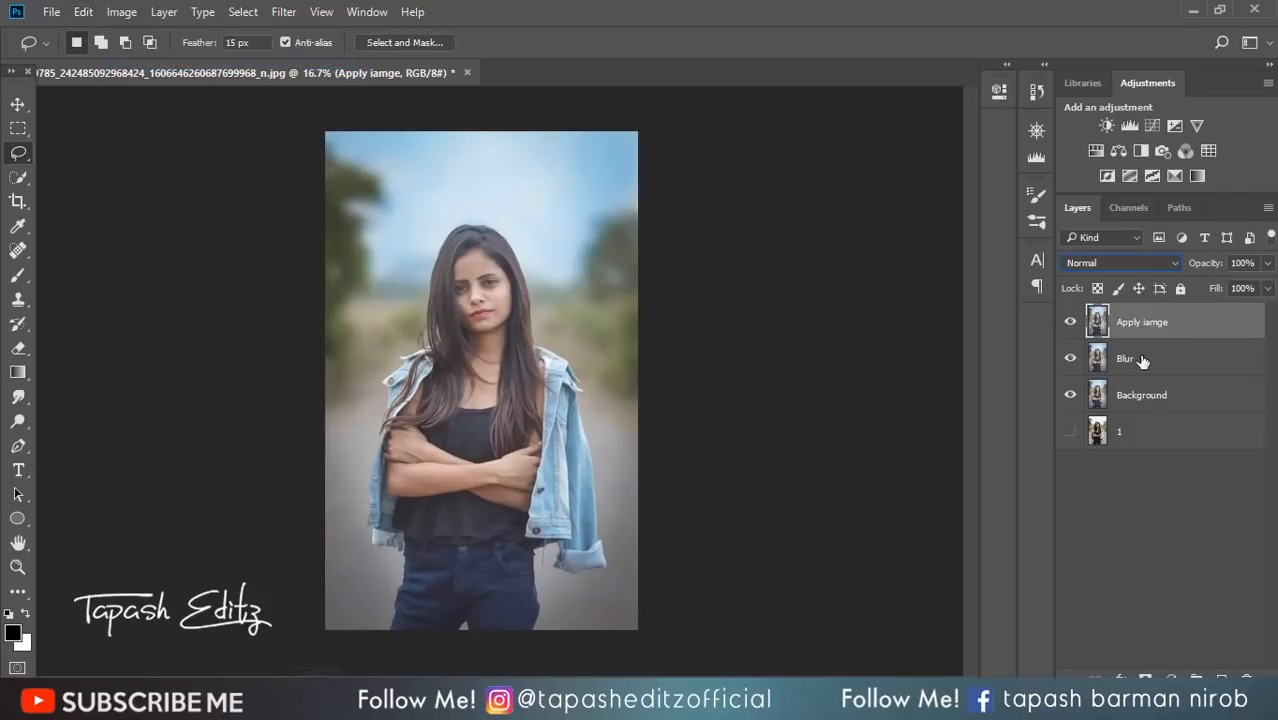
Run Apply Image on the "Apply iamge" layer from the Blur layer, Subtract, Scale 2, Offset 128, and blend the layer as Linear Light
click(1140, 358)
click(1128, 334)
click(120, 13)
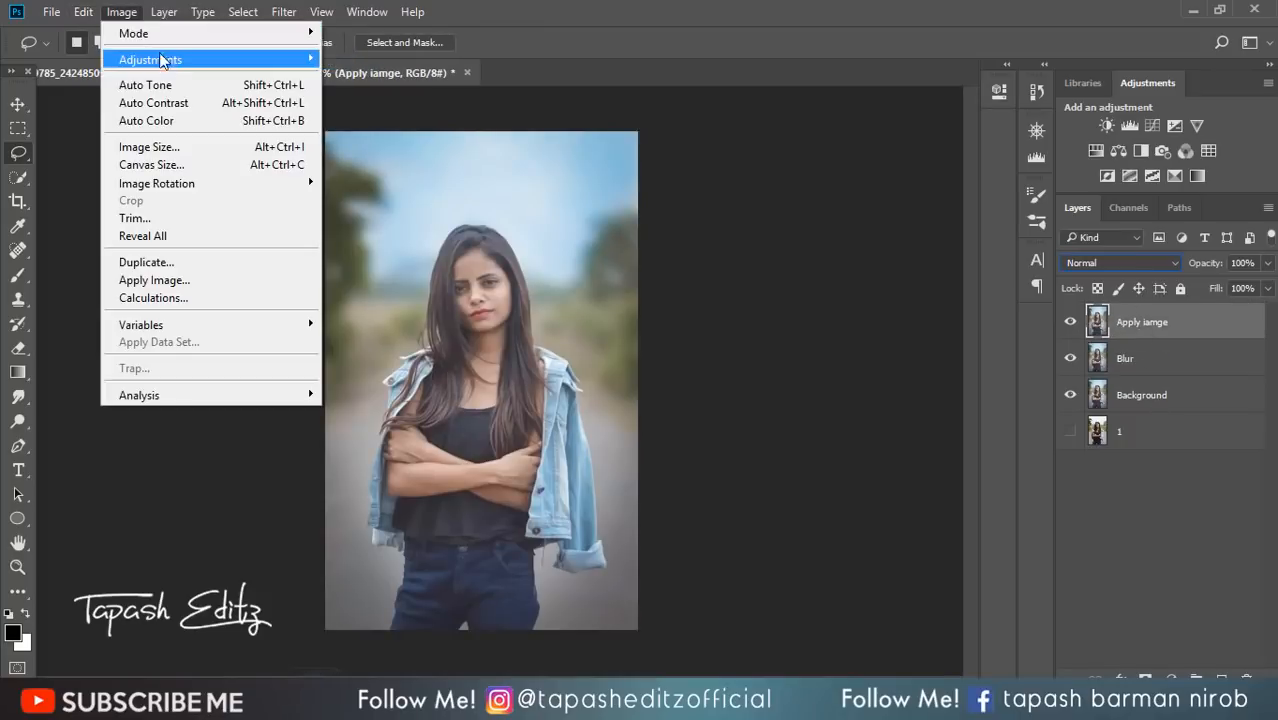
click(150, 280)
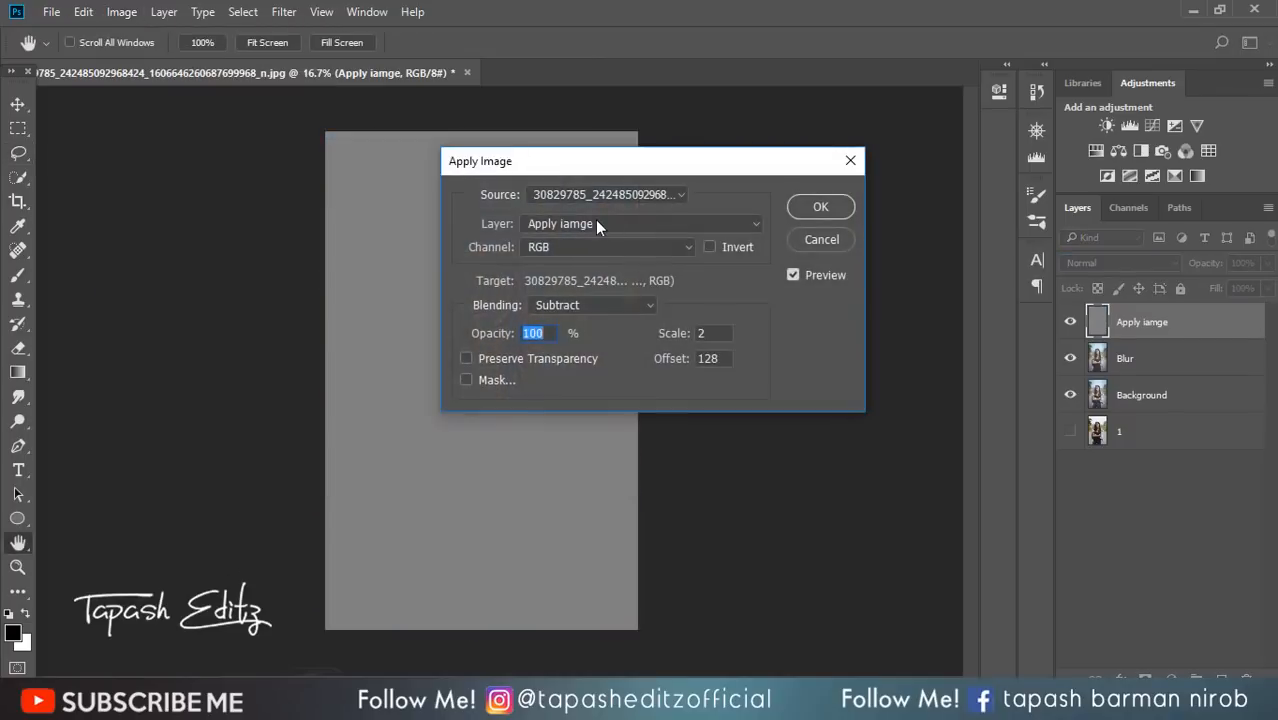
click(591, 221)
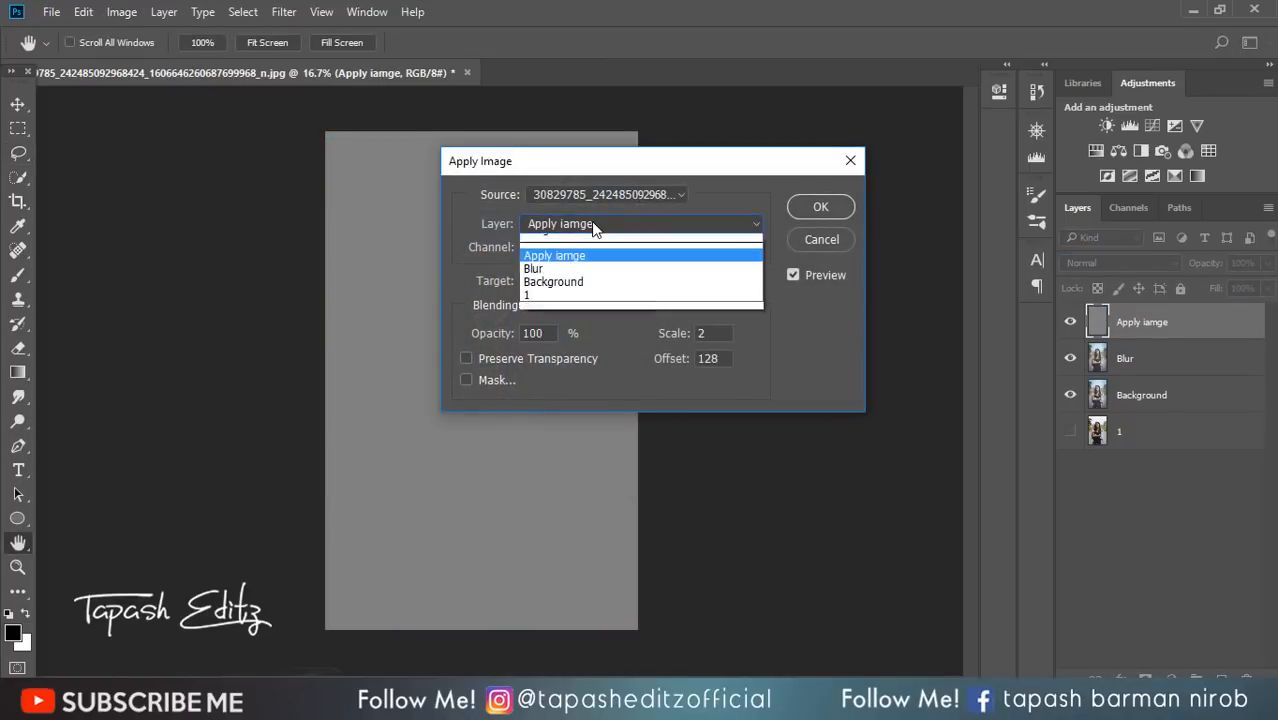
click(583, 280)
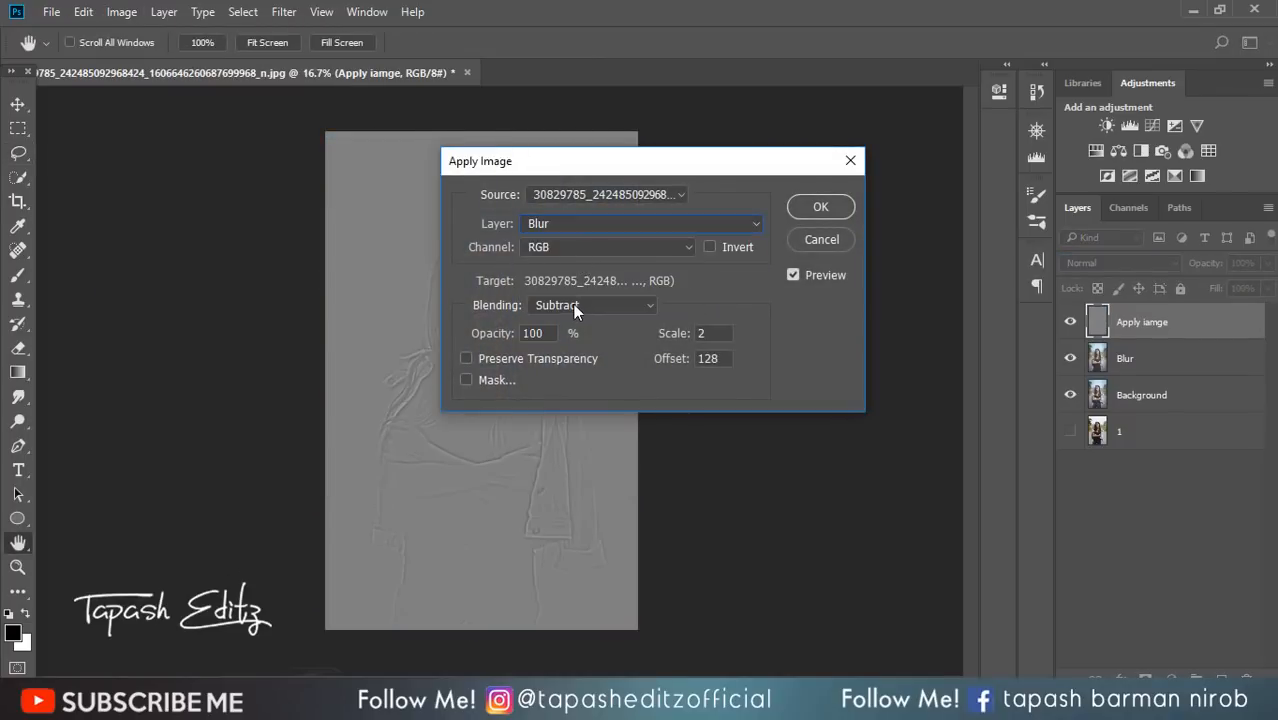
click(573, 304)
click(566, 632)
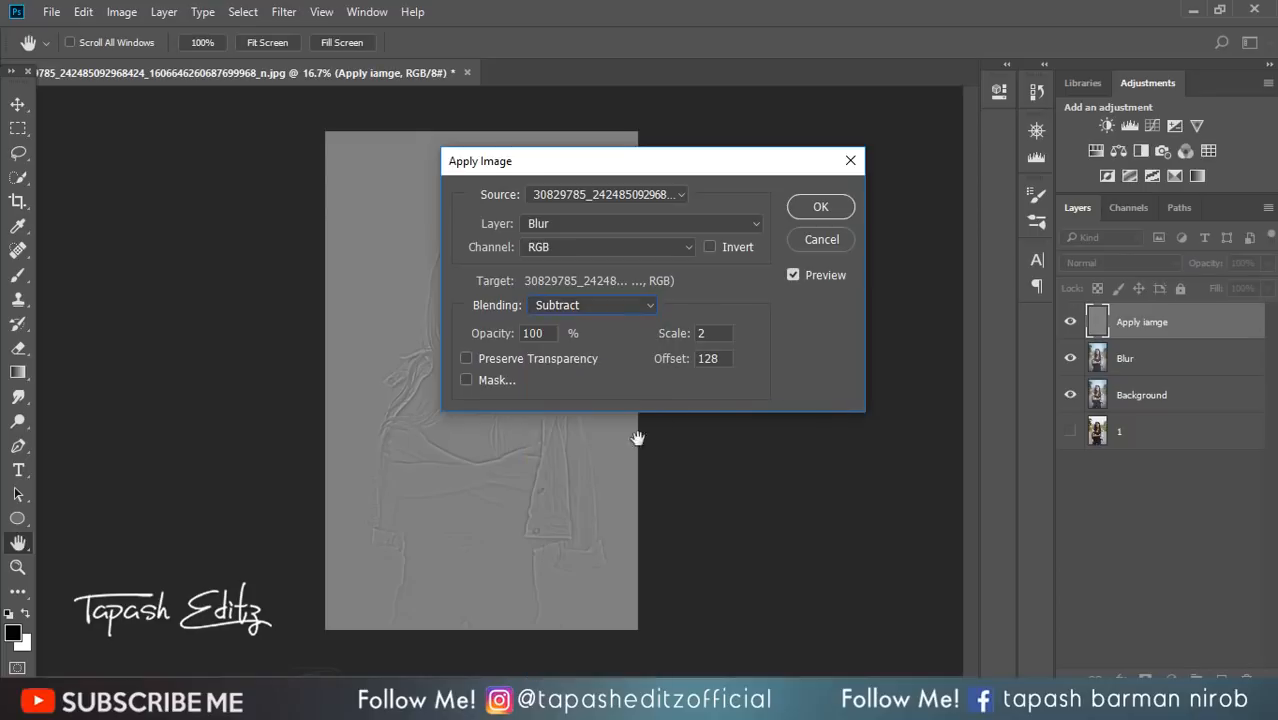
click(816, 207)
click(1077, 262)
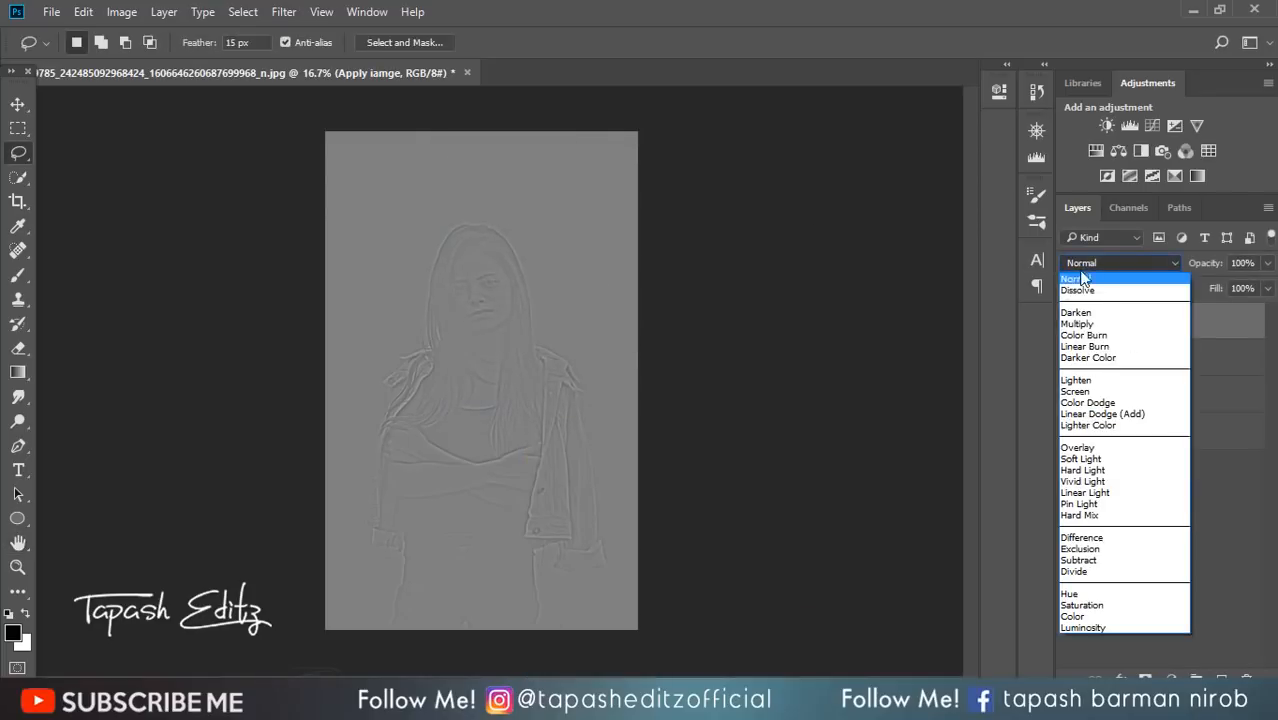
click(1099, 492)
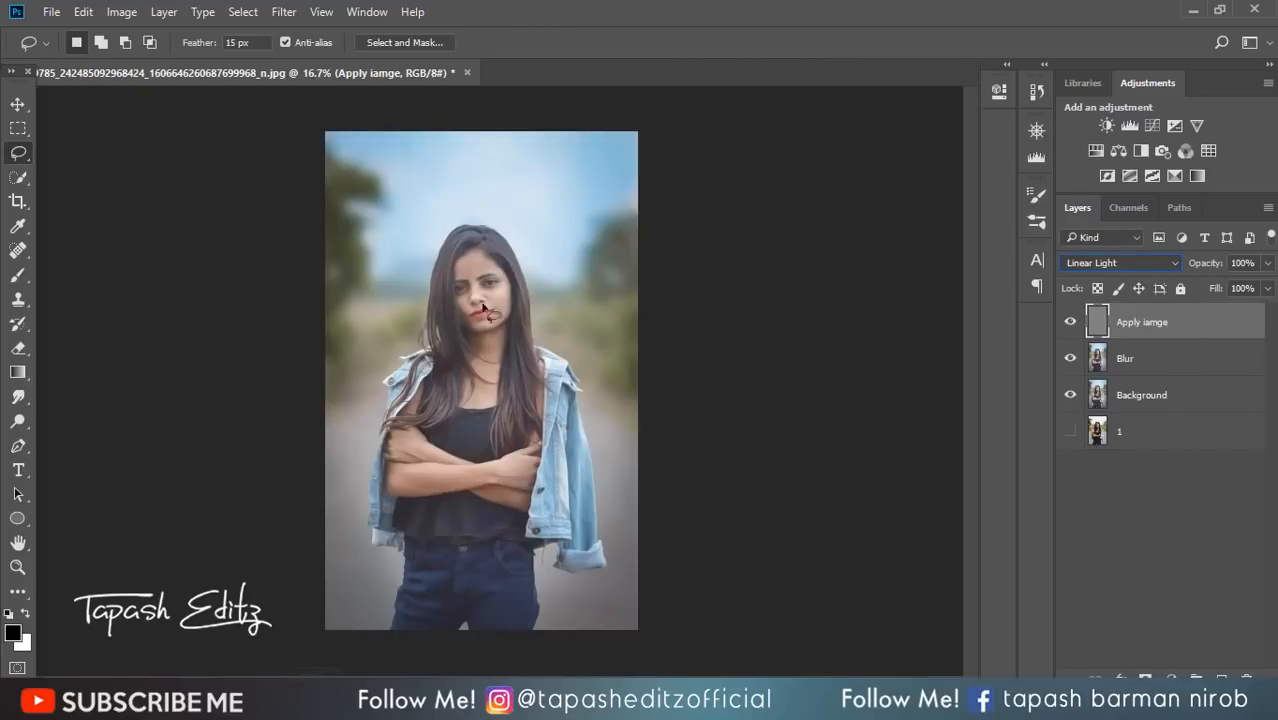
Lasso the forehead skin with a 15 px feather, apply a Gaussian Blur with a radius of 20 pixels, and deselect
key(ctrl+plus)
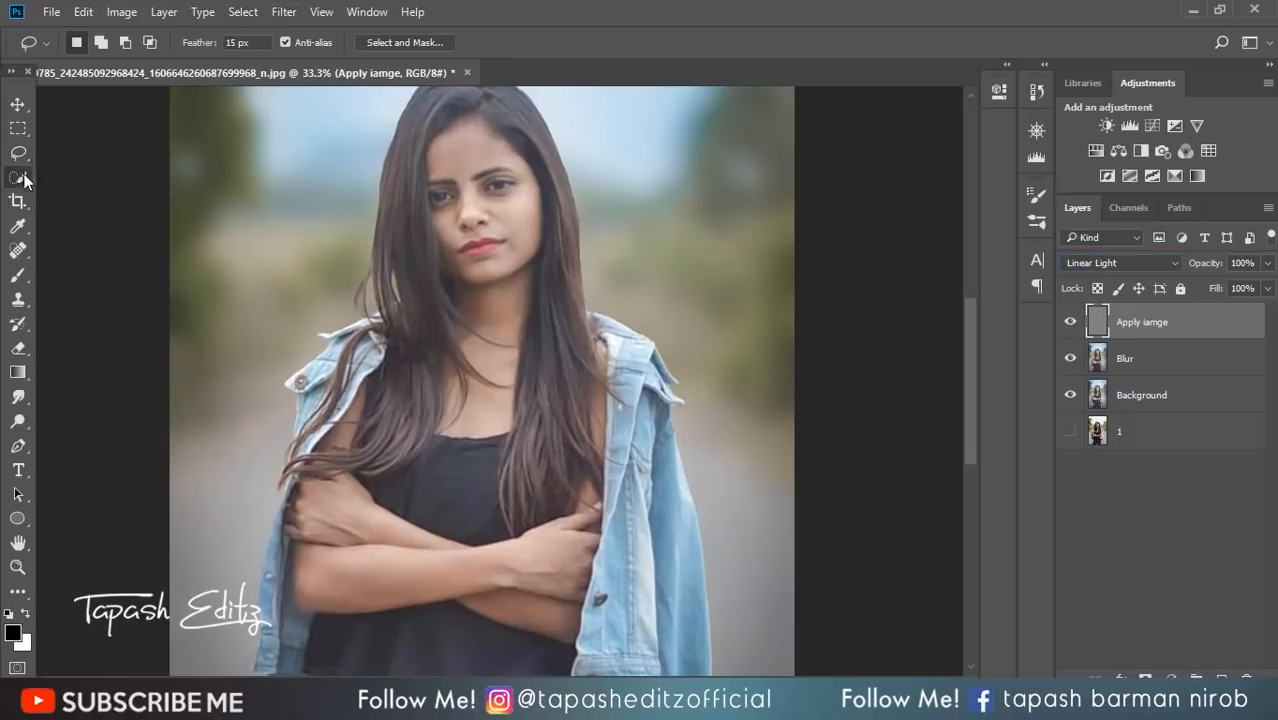
click(258, 42)
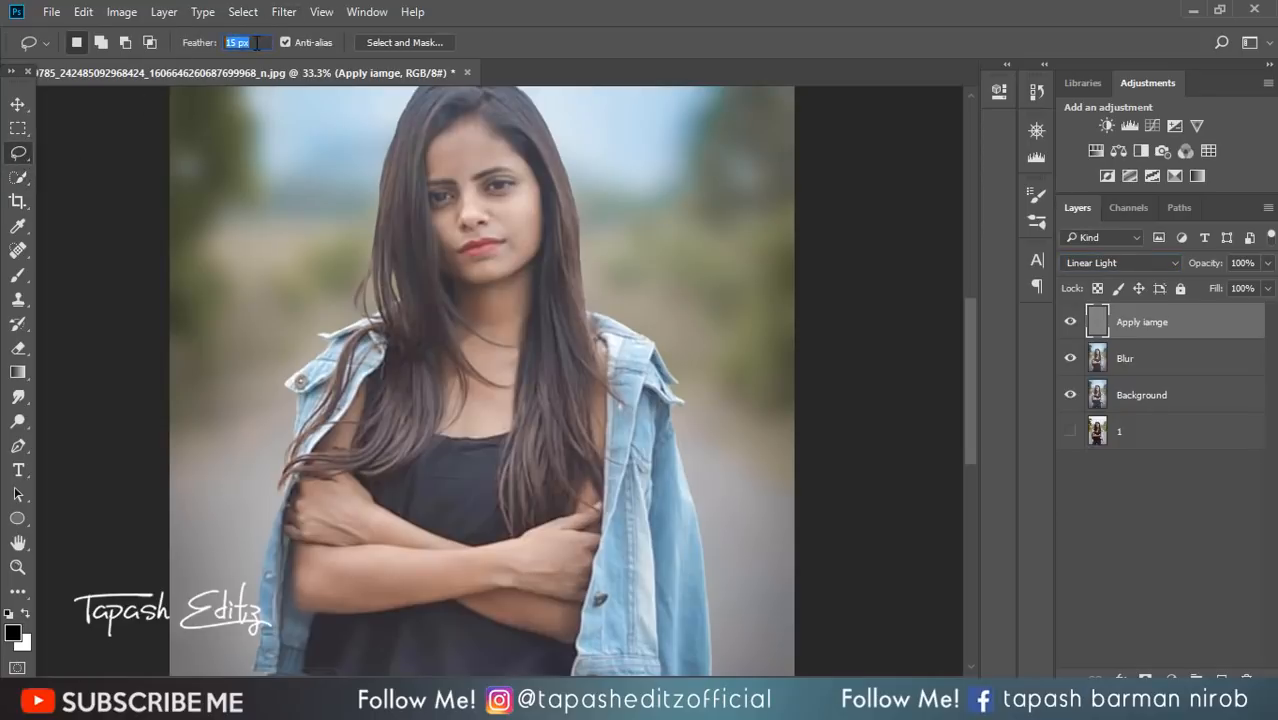
mouse_move(466, 176)
mouse_down()
mouse_move(440, 178)
mouse_move(446, 136)
mouse_move(472, 124)
mouse_move(508, 150)
mouse_move(470, 176)
mouse_up()
click(284, 12)
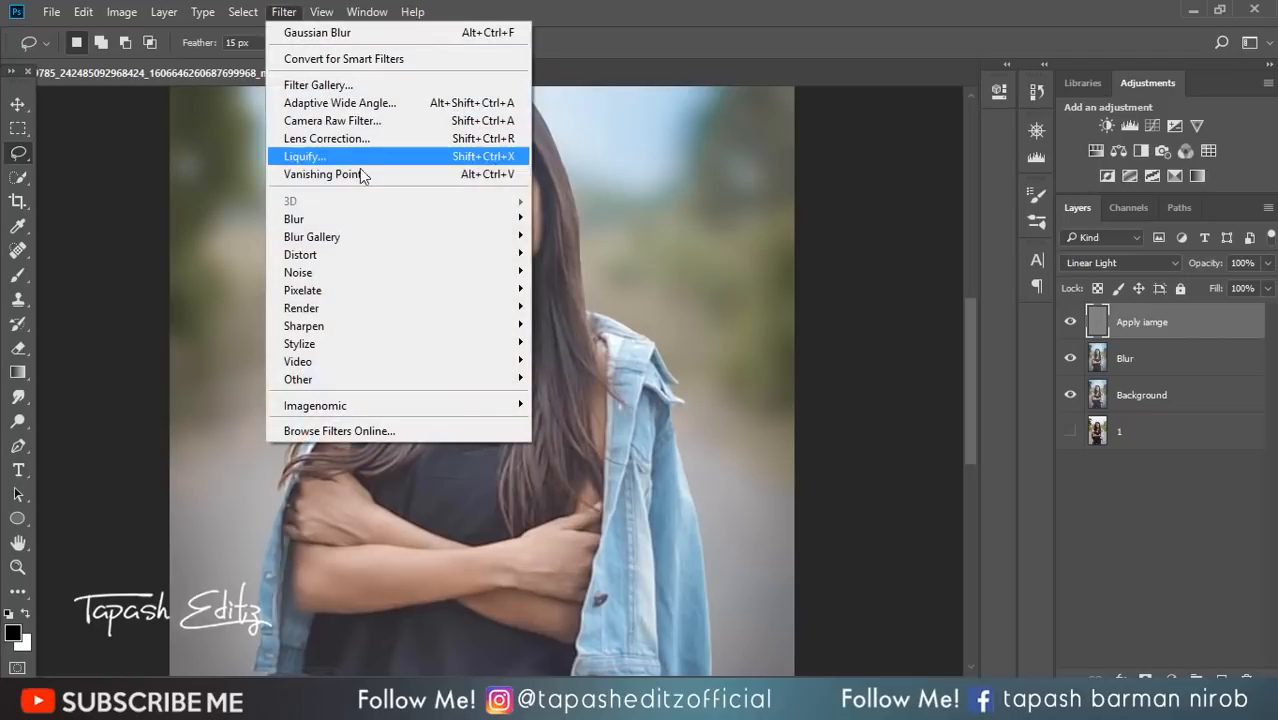
mouse_move(466, 221)
click(582, 289)
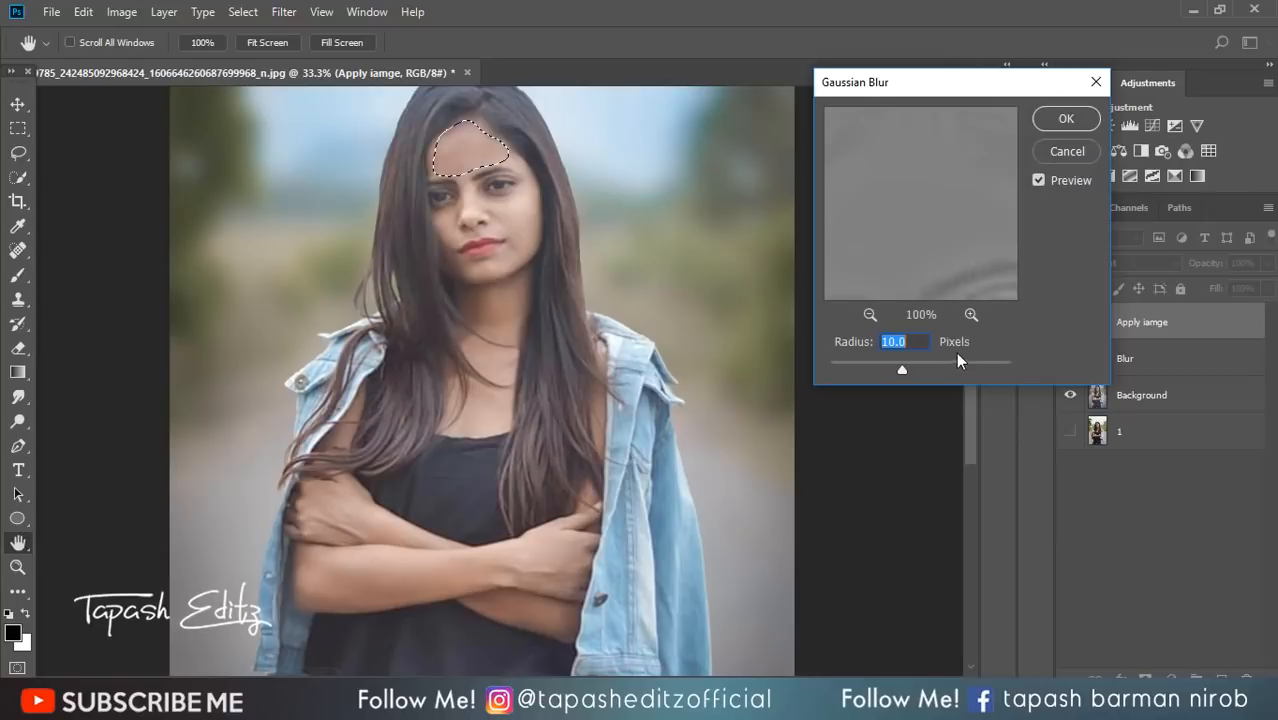
text(20)
click(1062, 119)
key(ctrl+d)
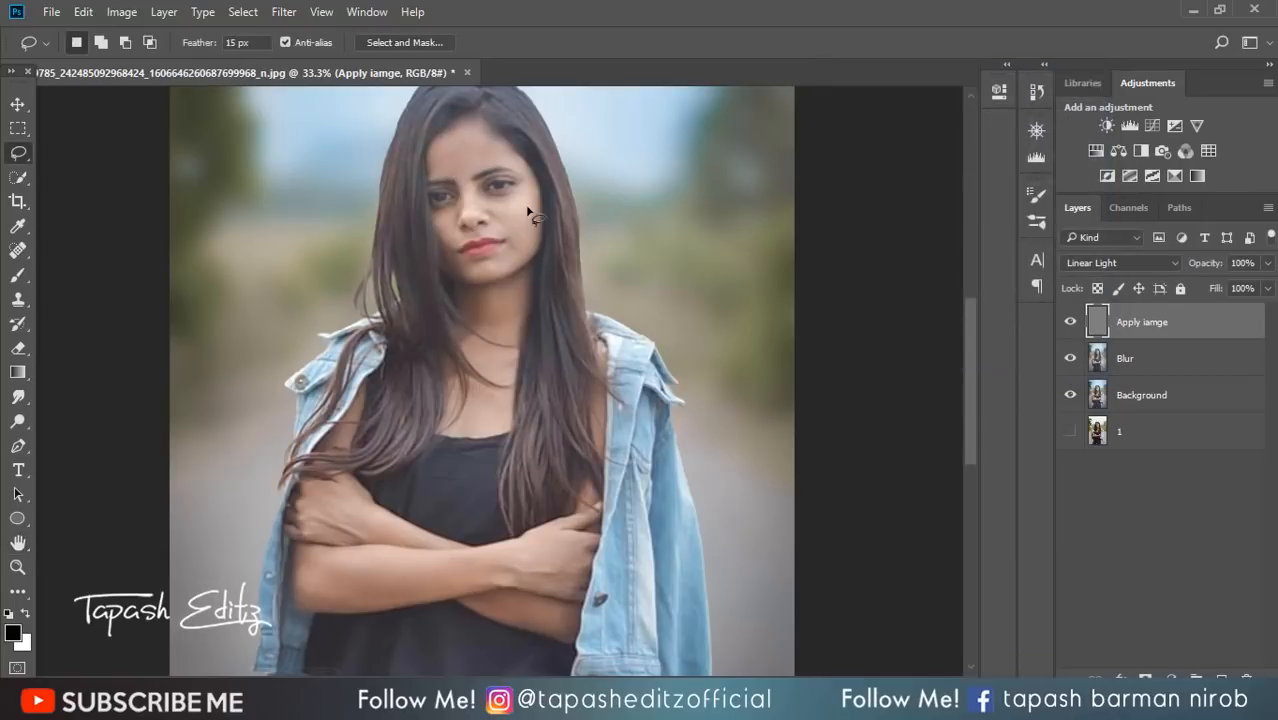
Lasso each cheek in turn and smooth its skin texture with the same Gaussian Blur
mouse_move(524, 193)
mouse_down()
mouse_move(483, 194)
mouse_move(508, 244)
mouse_move(532, 233)
mouse_up()
drag(538, 188, 524, 193)
click(284, 12)
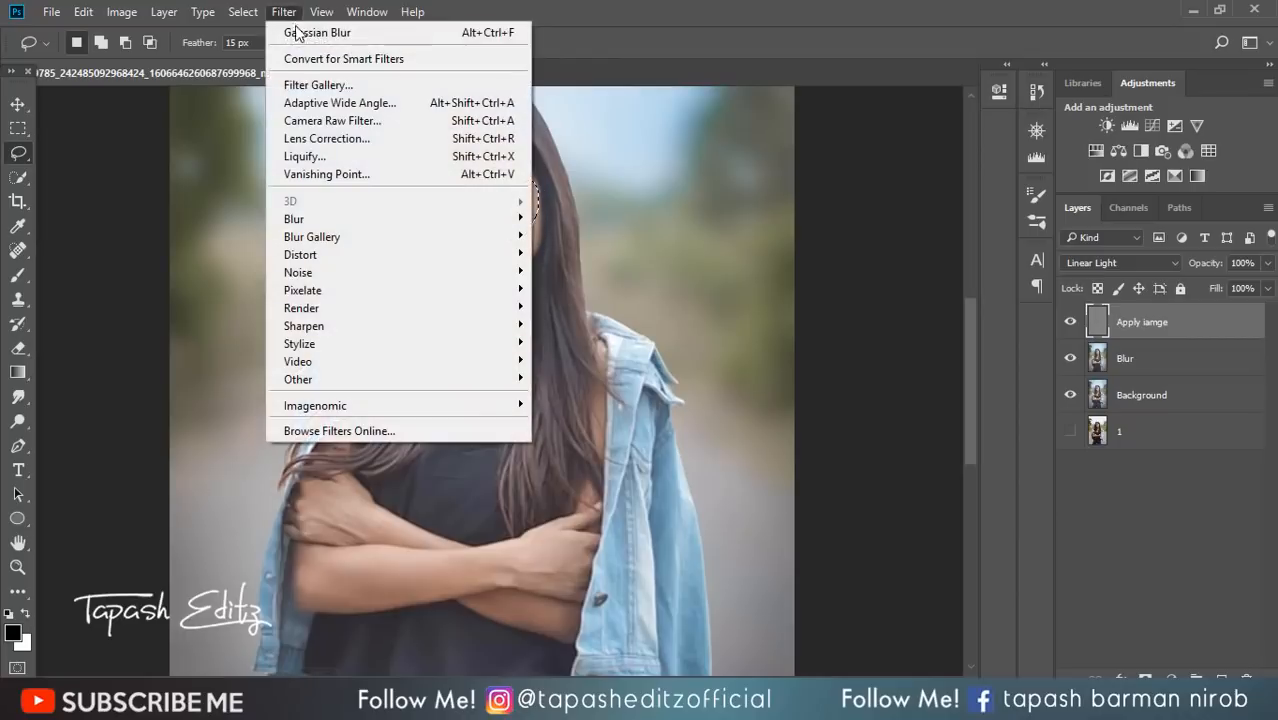
click(295, 32)
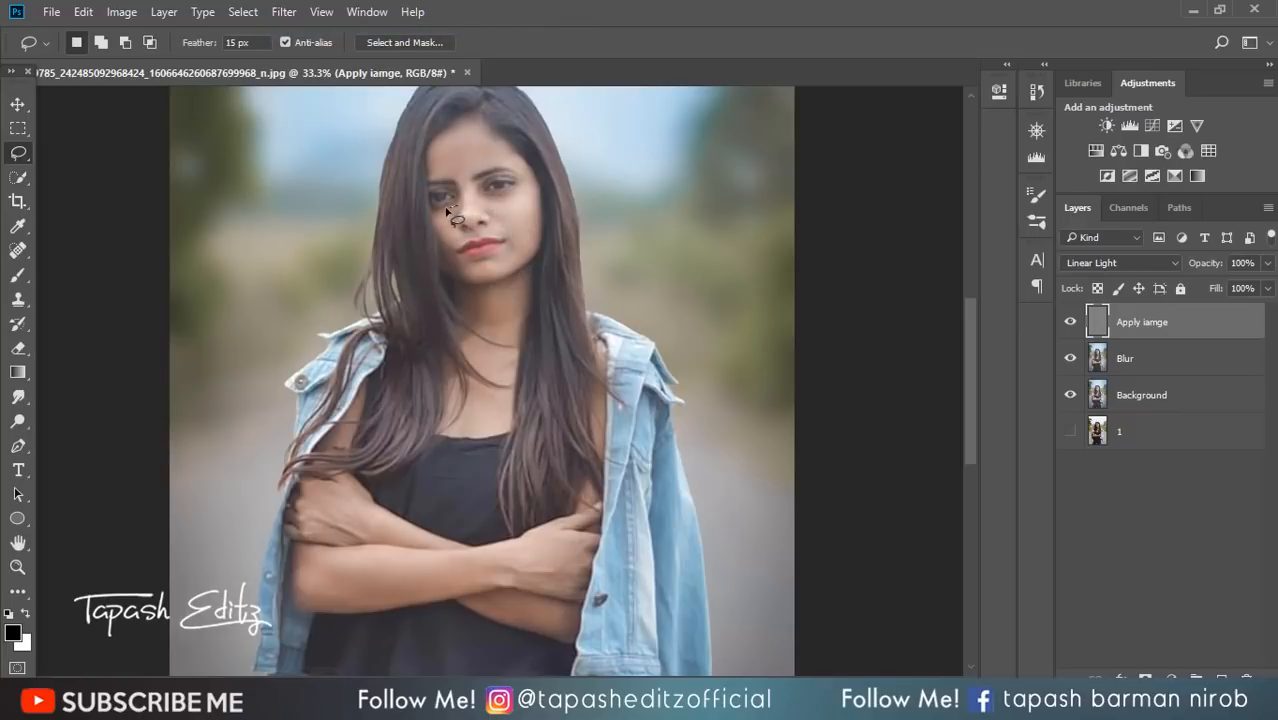
drag(455, 232, 456, 208)
click(297, 18)
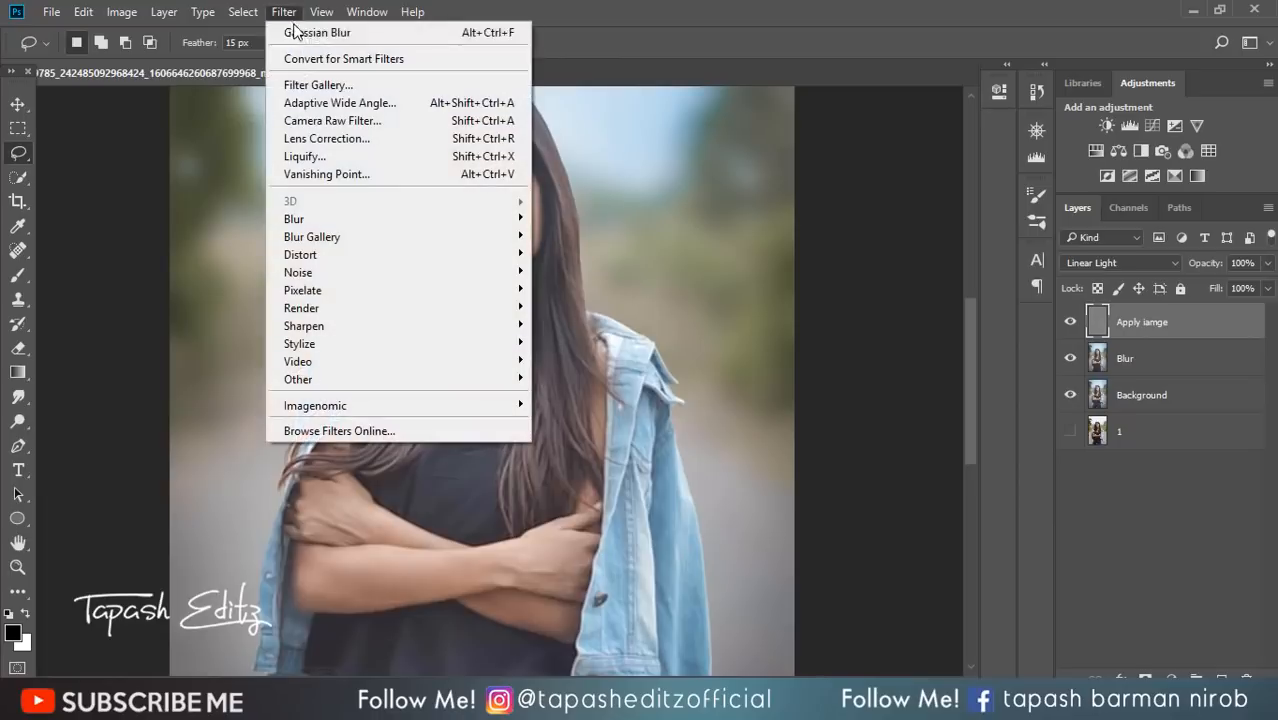
click(380, 28)
key(ctrl+d)
Lasso the nose and apply the same Gaussian Blur to it and to the facial skin nearby
mouse_move(467, 190)
mouse_down()
mouse_move(459, 212)
mouse_move(476, 213)
mouse_move(467, 183)
mouse_move(505, 221)
mouse_move(468, 246)
mouse_move(505, 250)
mouse_move(520, 222)
mouse_move(480, 224)
mouse_up()
click(287, 13)
click(330, 28)
key(ctrl+d)
scroll(545, 228, down, 1)
click(288, 13)
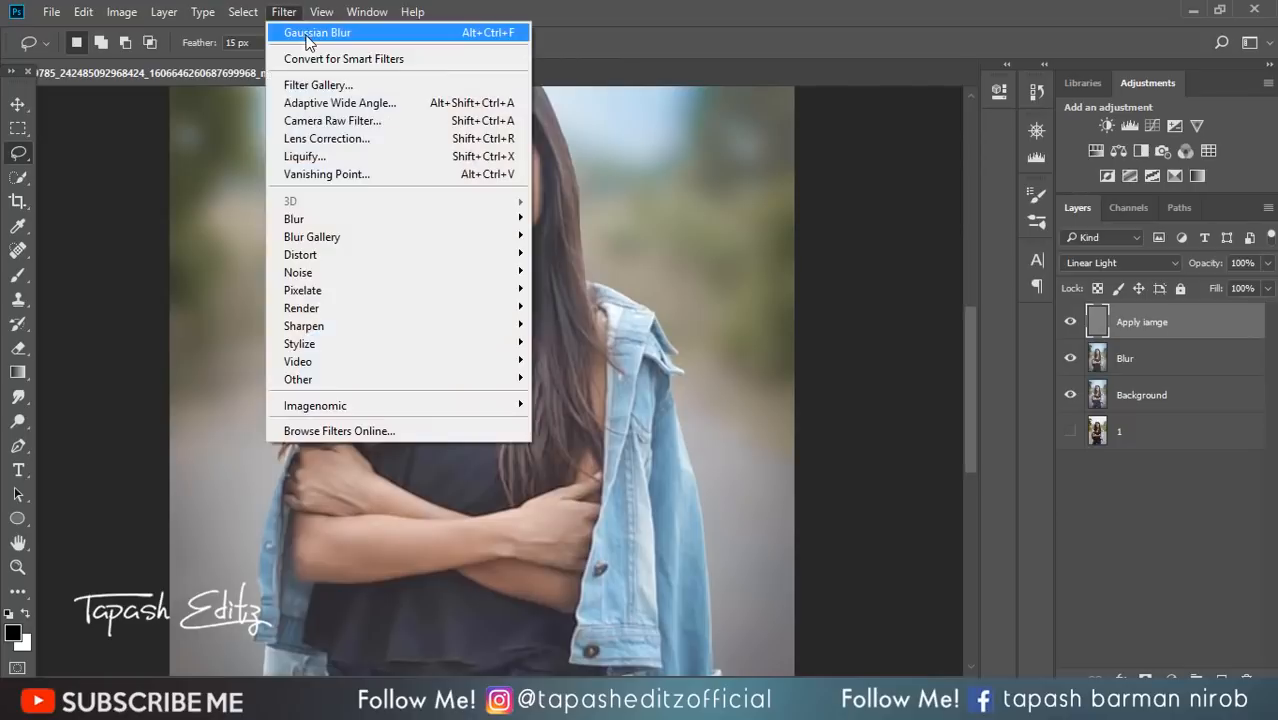
click(330, 30)
Lasso the neck just below the chin, reapply the Gaussian Blur, and deselect
scroll(519, 222, down, 1)
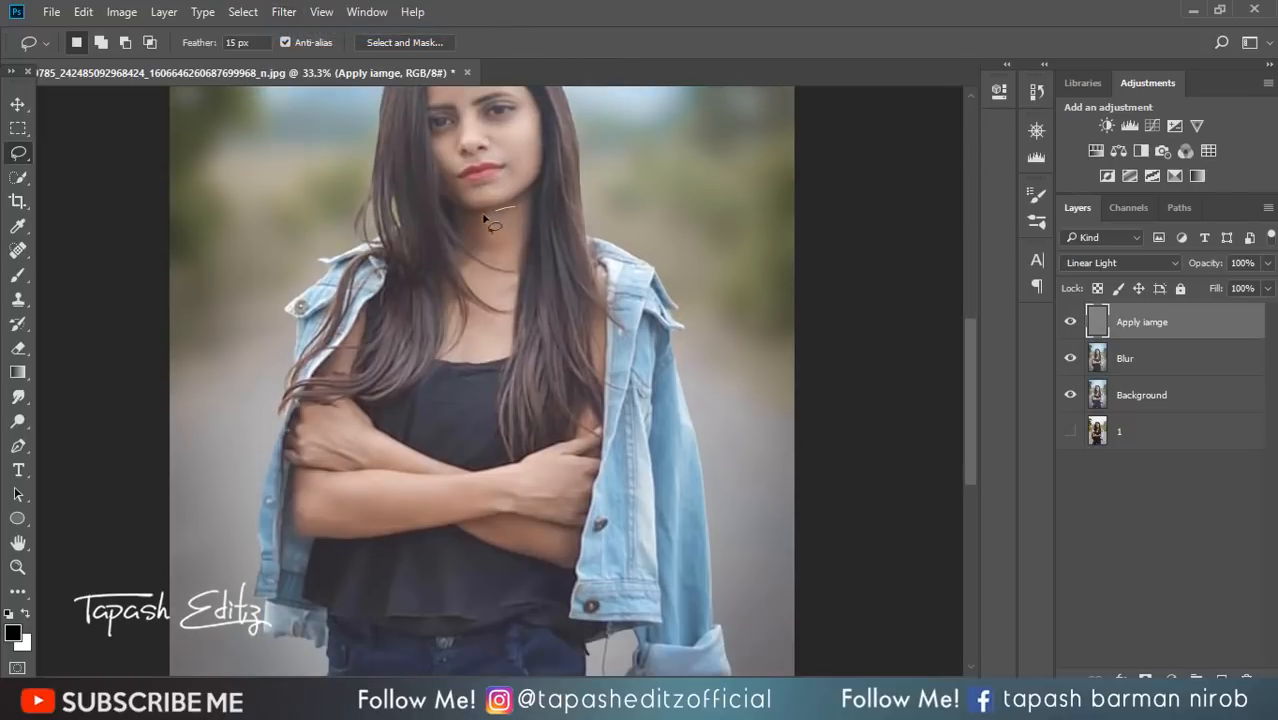
mouse_move(484, 216)
mouse_down()
mouse_move(466, 232)
mouse_move(496, 262)
mouse_move(532, 216)
mouse_move(512, 206)
mouse_up()
click(284, 12)
click(297, 35)
key(ctrl+d)
Lasso the chest skin above the black top's neckline and reapply the Gaussian Blur
scroll(536, 251, down, 1)
mouse_move(497, 272)
mouse_down()
mouse_move(462, 314)
mouse_move(505, 278)
mouse_up()
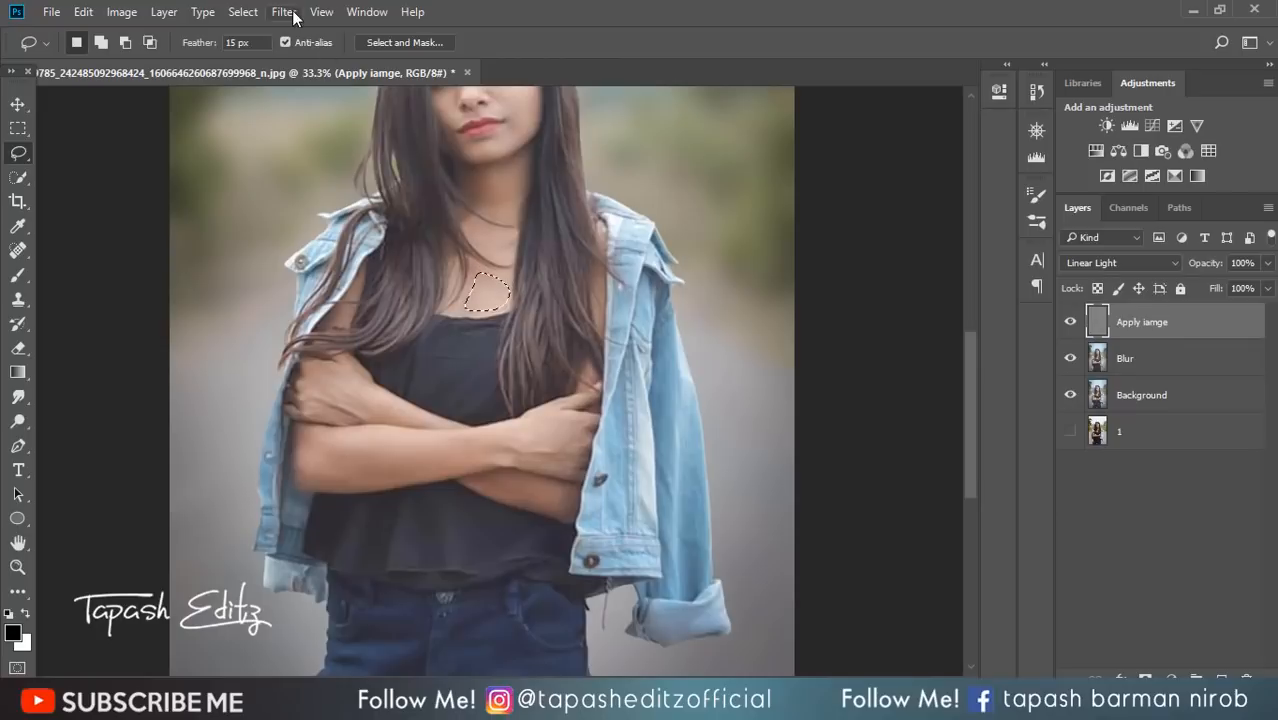
click(284, 12)
click(297, 35)
scroll(473, 190, up, 1)
Lasso the front forearm from elbow to wrist, reapply the Gaussian Blur, and deselect
scroll(473, 190, down, 3)
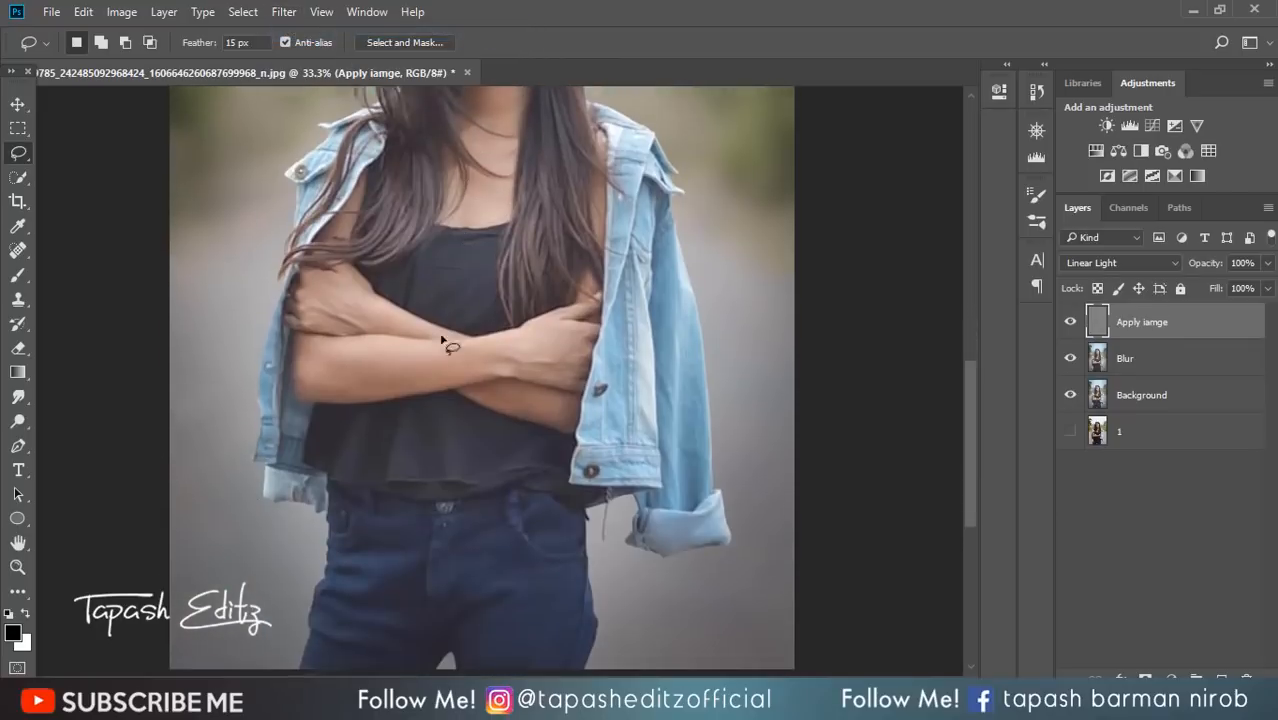
mouse_move(518, 351)
mouse_down()
mouse_move(381, 382)
mouse_move(308, 378)
mouse_move(430, 345)
mouse_move(525, 345)
mouse_move(508, 352)
mouse_up()
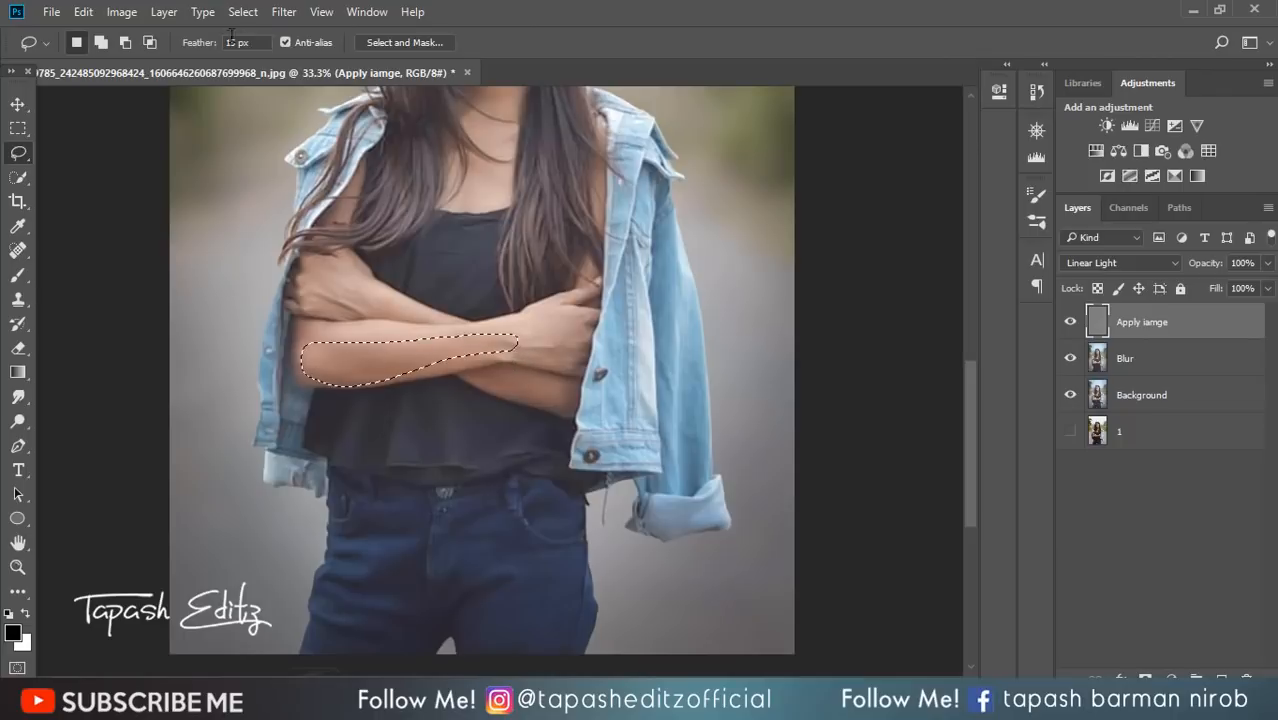
click(284, 12)
click(308, 33)
key(ctrl+d)
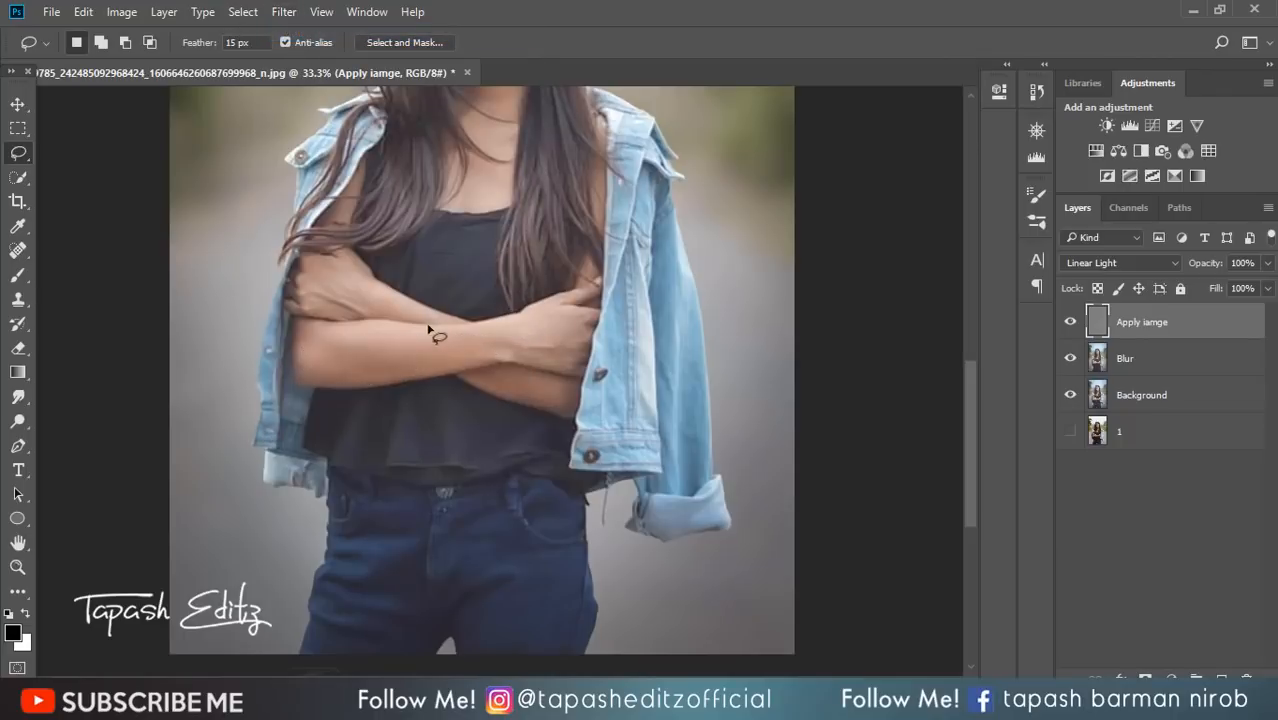
Lasso the hand and wrist resting above the front forearm, reapply the Gaussian Blur, and deselect
mouse_move(400, 313)
mouse_down()
mouse_move(349, 300)
mouse_move(345, 283)
mouse_move(412, 315)
mouse_move(355, 328)
mouse_move(312, 295)
mouse_up()
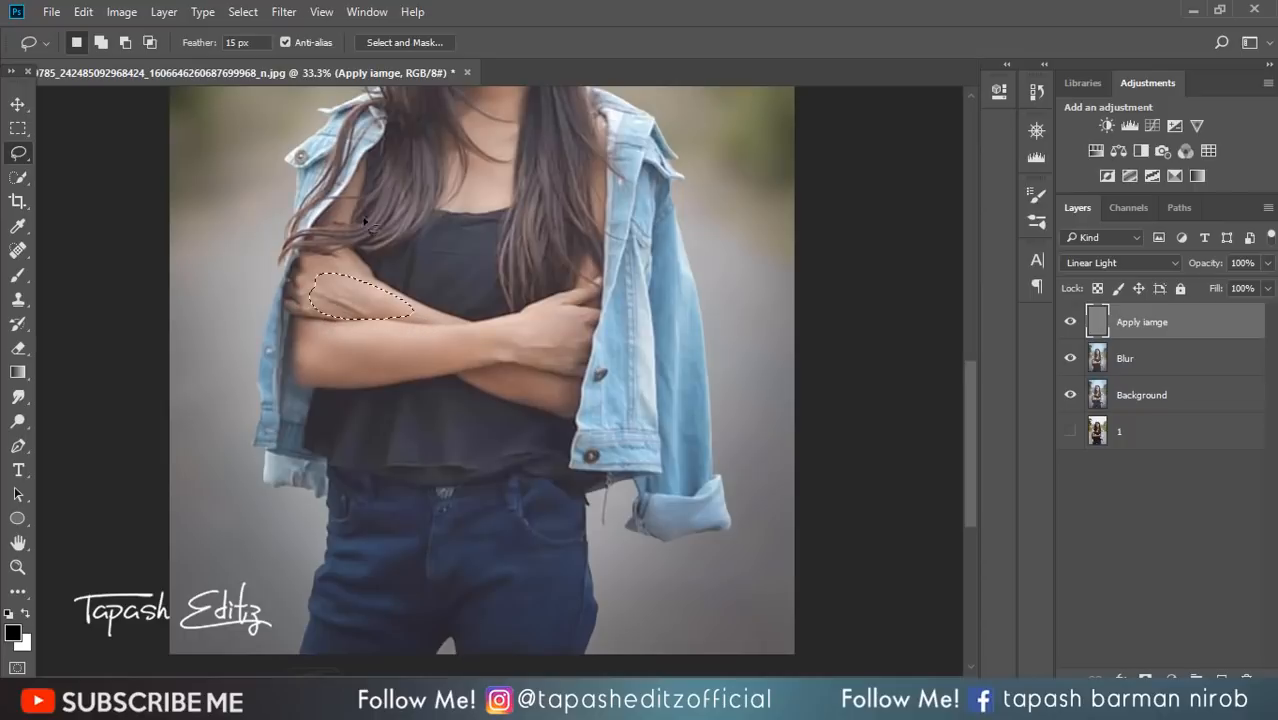
click(284, 12)
click(308, 35)
key(ctrl+d)
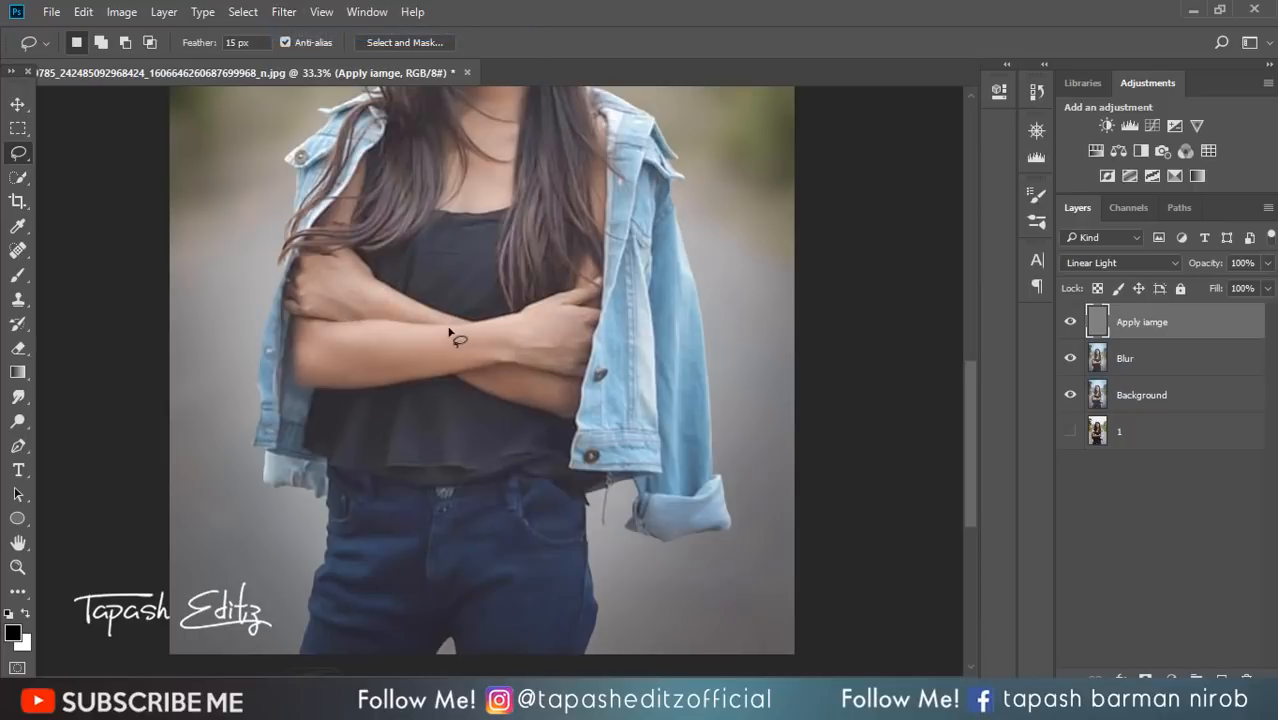
Lasso the forearm showing beneath the crossed arms beside the jacket and reapply the Gaussian Blur
scroll(556, 345, down, 1)
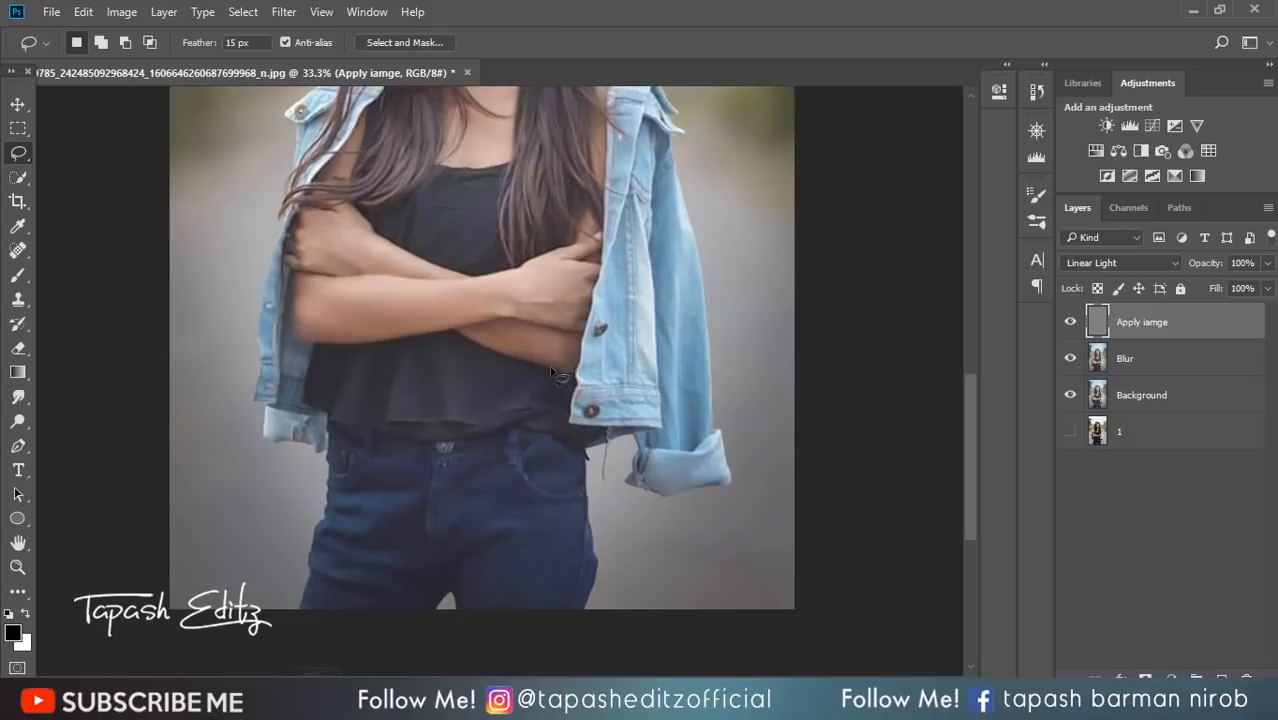
mouse_move(566, 370)
mouse_down()
mouse_move(465, 333)
mouse_move(542, 333)
mouse_move(566, 372)
mouse_up()
click(284, 12)
click(303, 34)
scroll(487, 262, up, 2)
View the whole portrait and toggle the "Apply iamge" layer off and on to compare the retouching
key(ctrl+minus)
key(ctrl+minus)
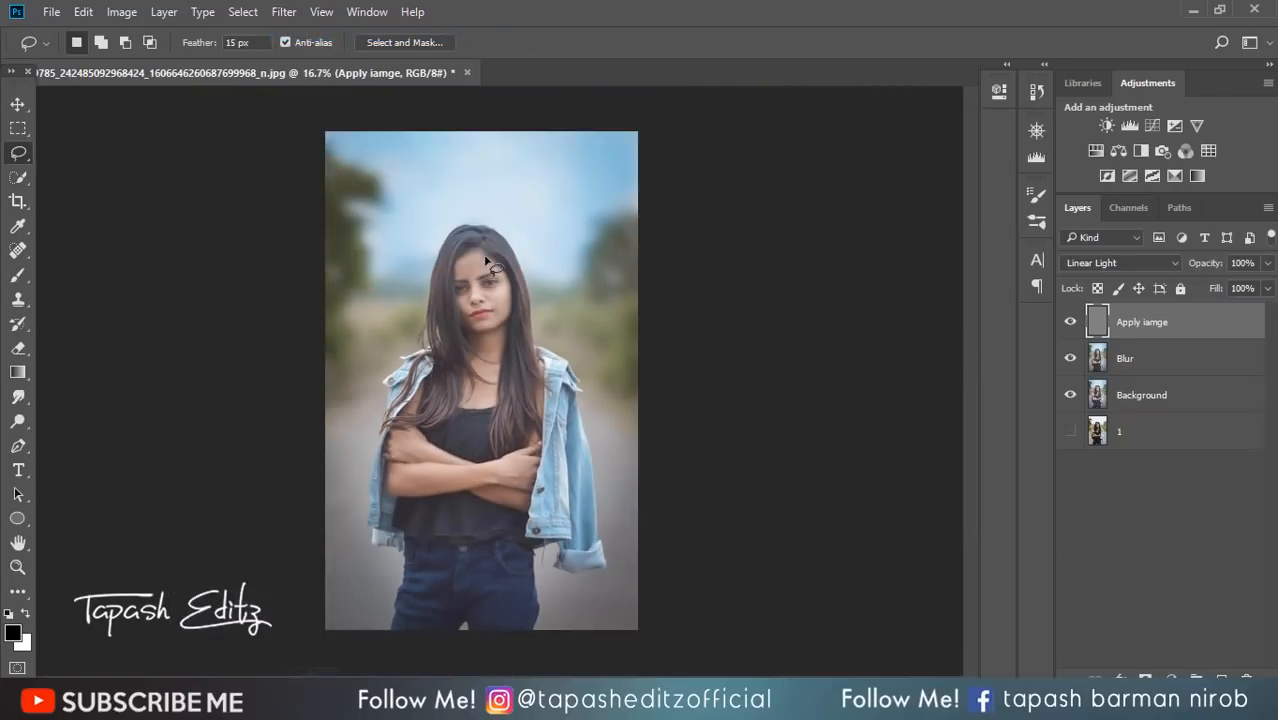
click(1071, 324)
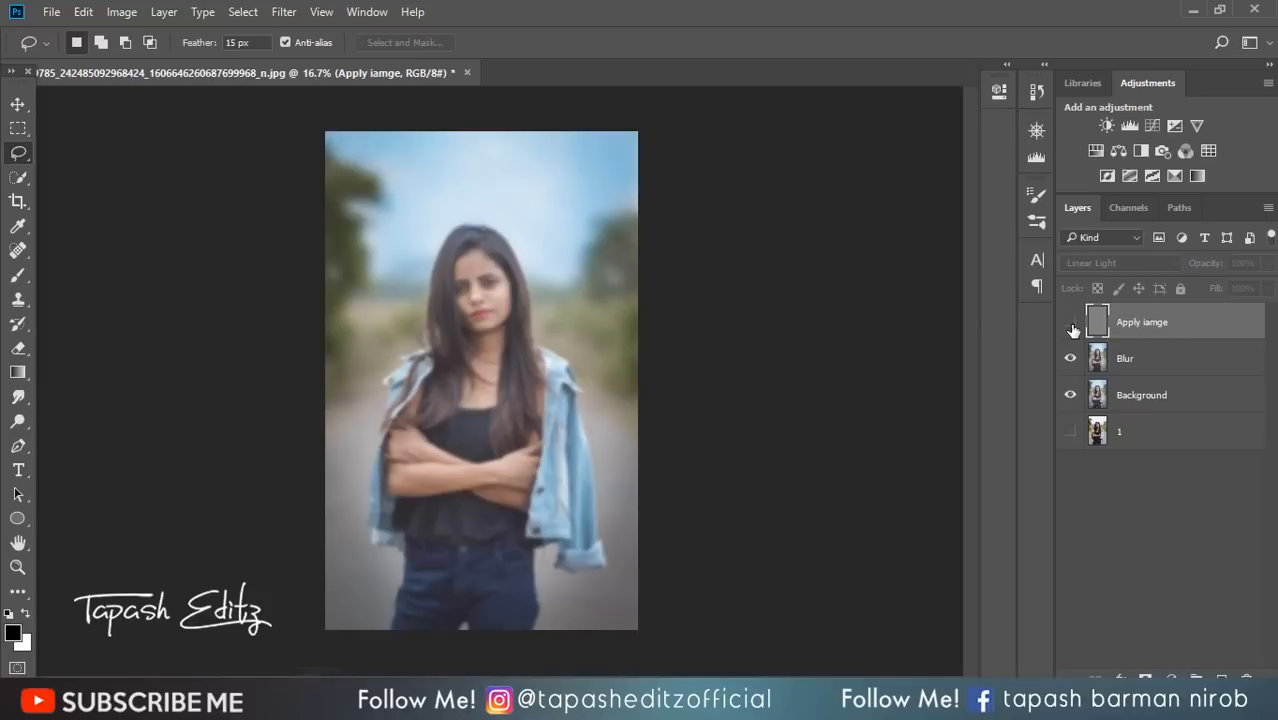
click(1071, 324)
Merge the "Apply iamge" layer down into Blur, and merge the result down into the Background layer
right_click(1142, 336)
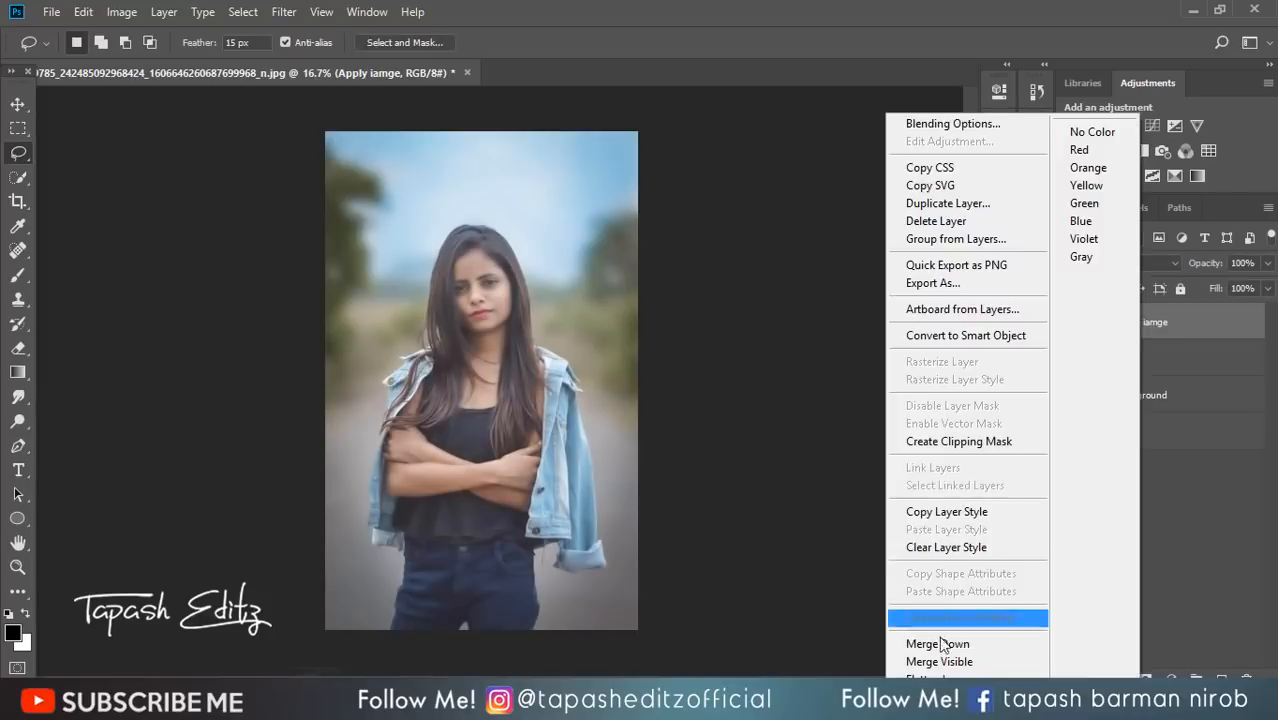
click(935, 644)
right_click(1140, 332)
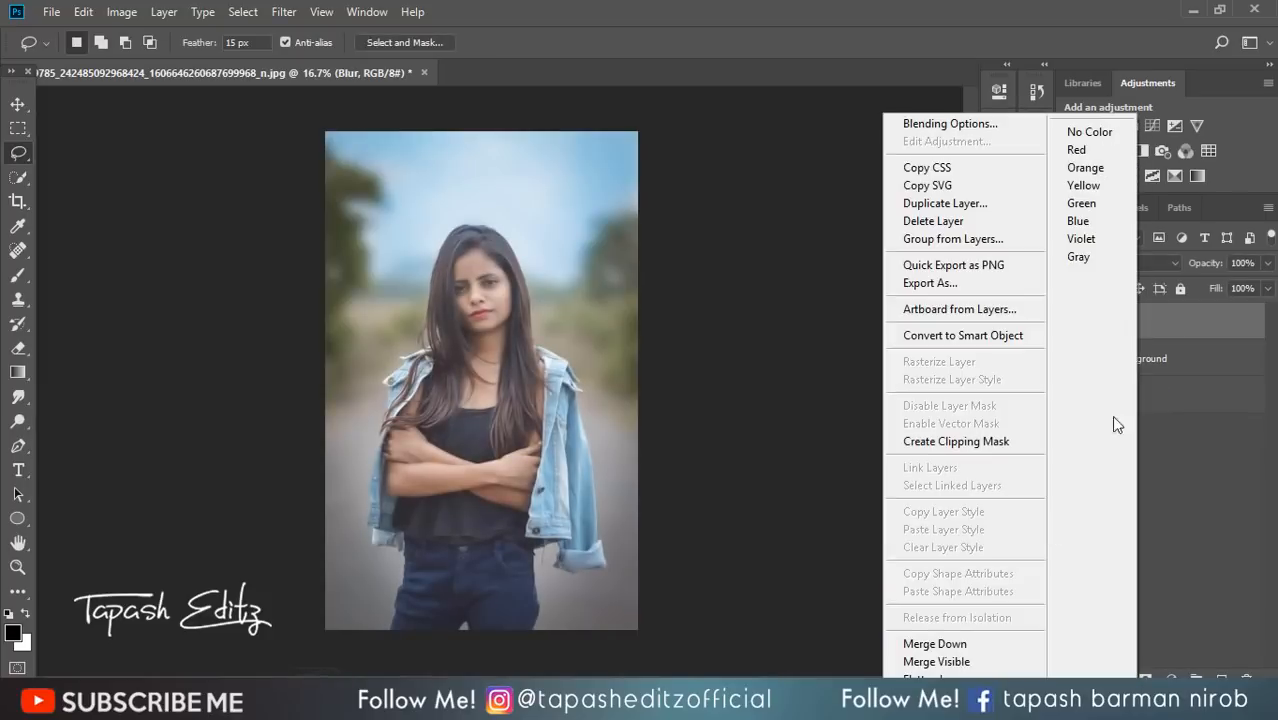
click(1145, 333)
right_click(1138, 333)
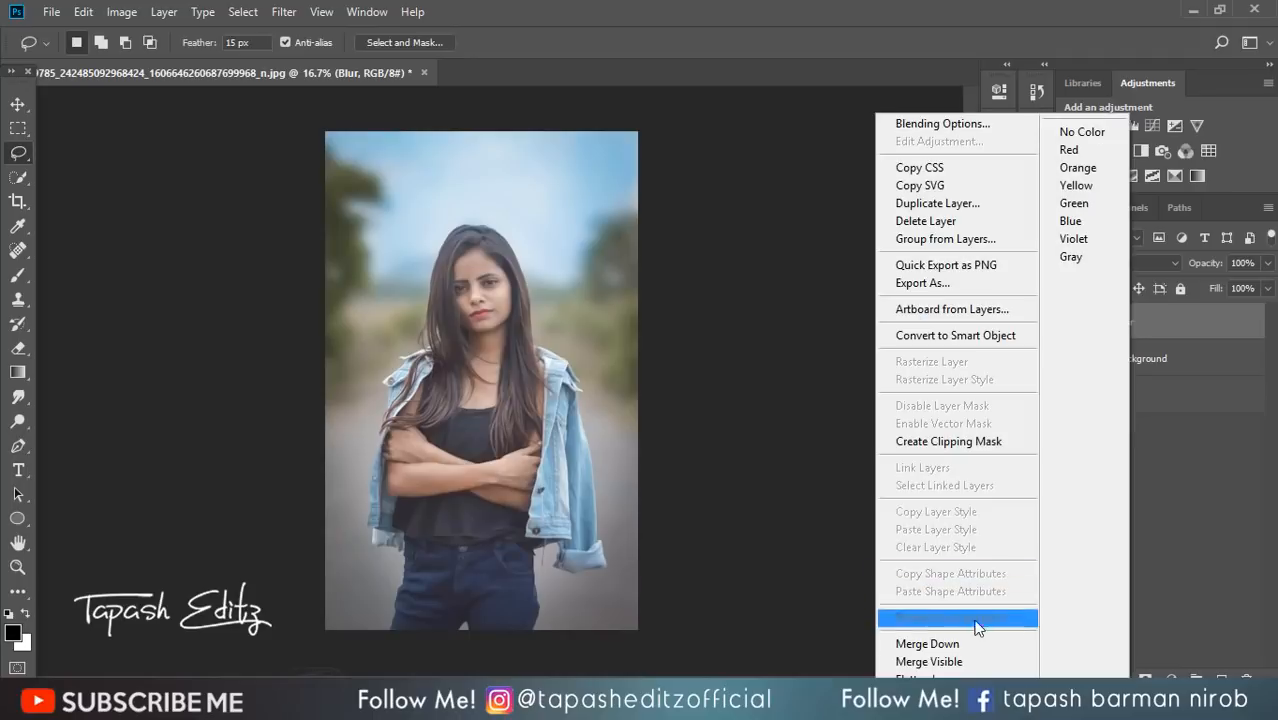
click(973, 644)
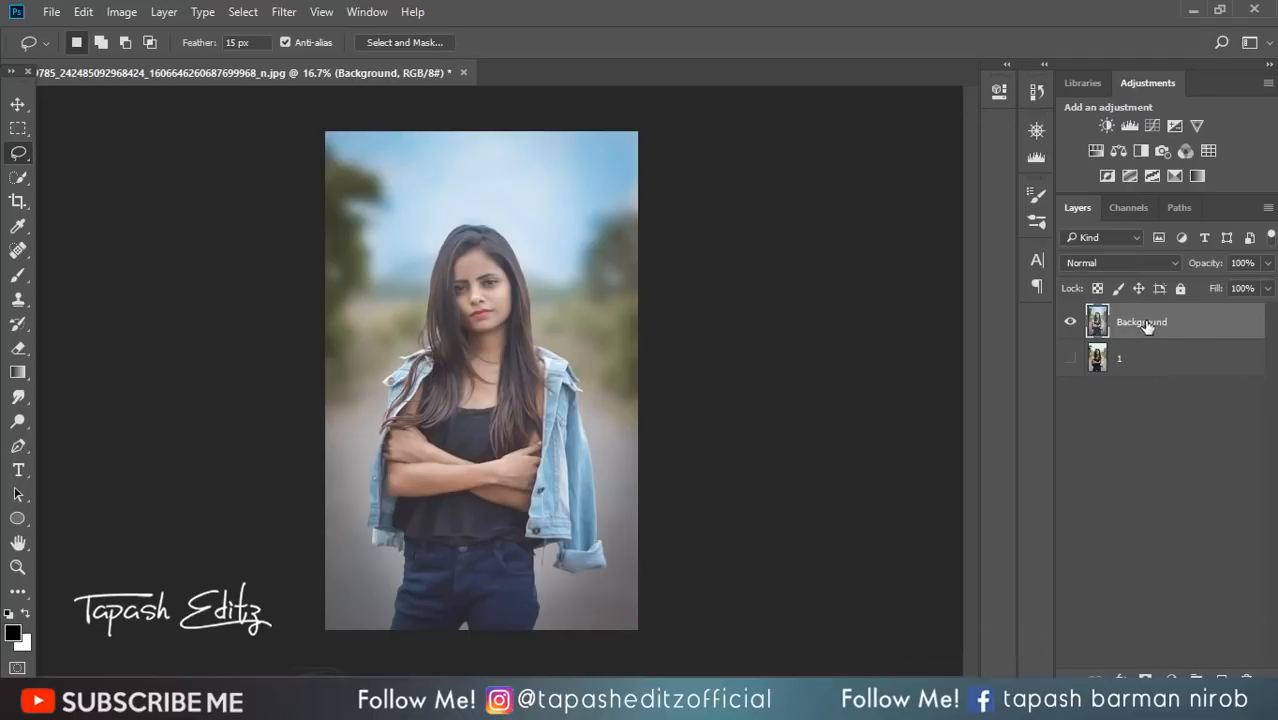
Try filling the Background layer with 50% Gray at 100% opacity and setting its blend mode to Overlay
key(ctrl+plus)
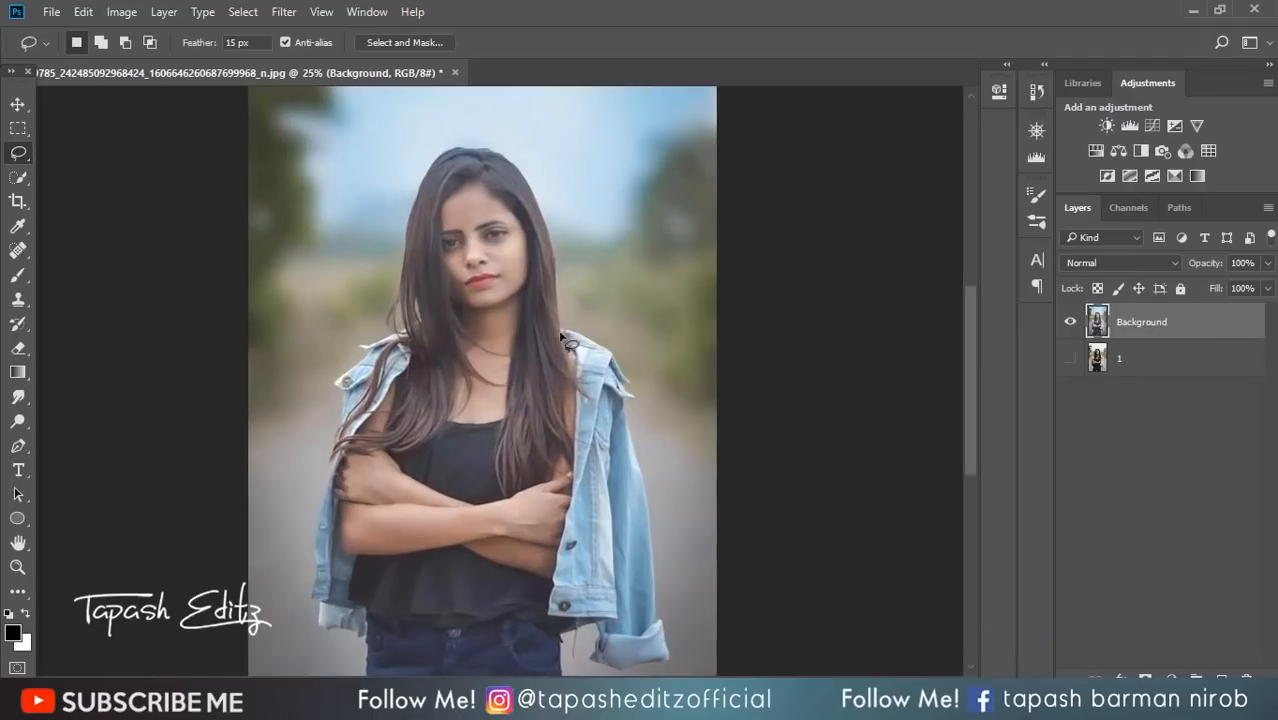
right_click(350, 221)
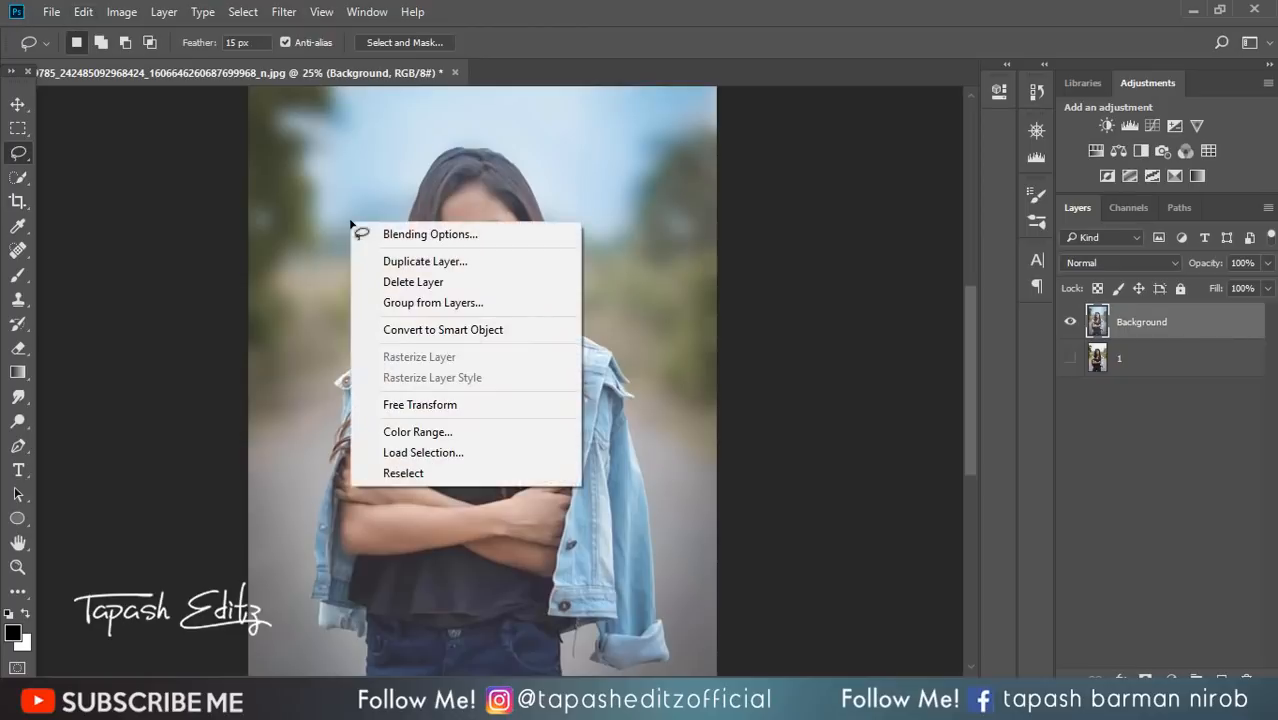
click(143, 31)
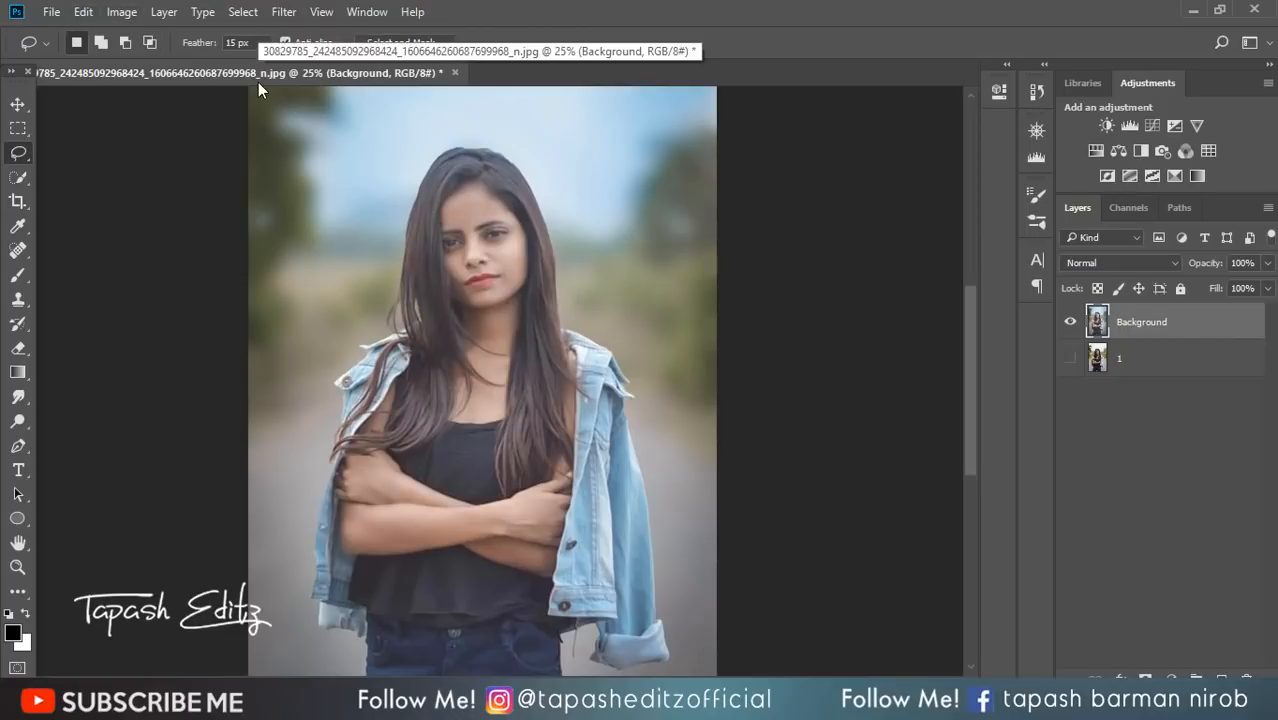
click(83, 11)
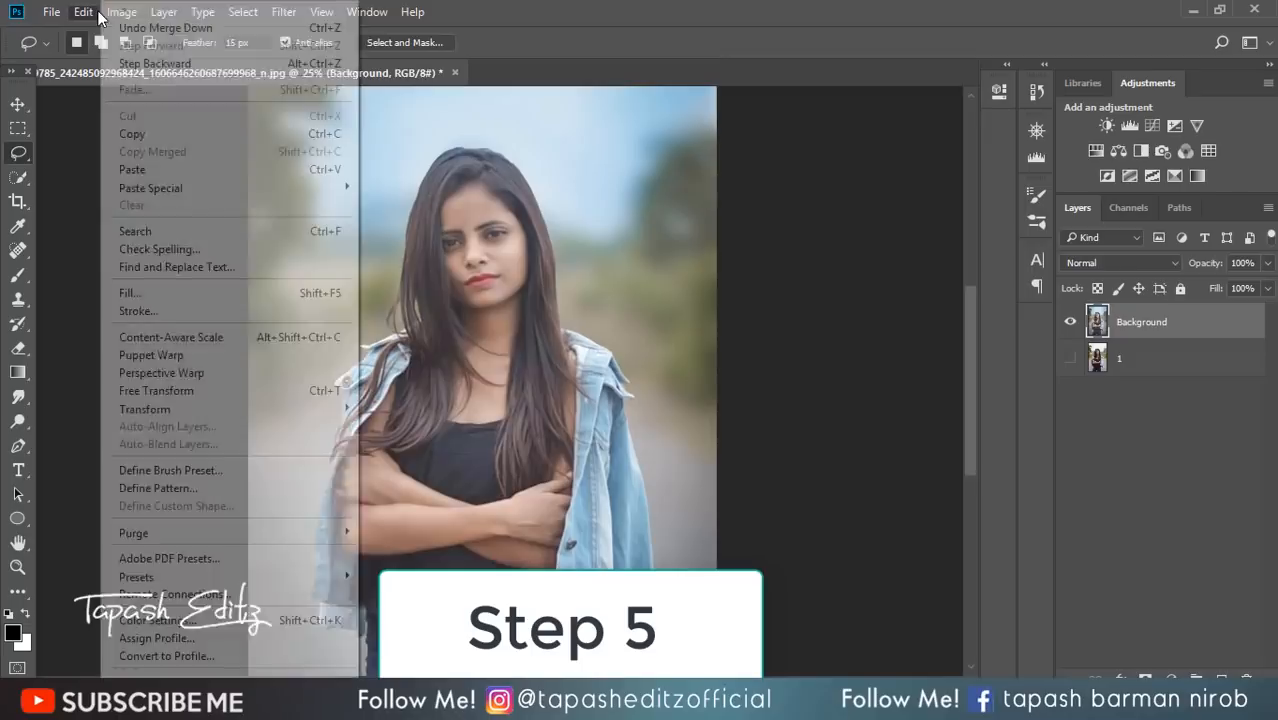
click(171, 293)
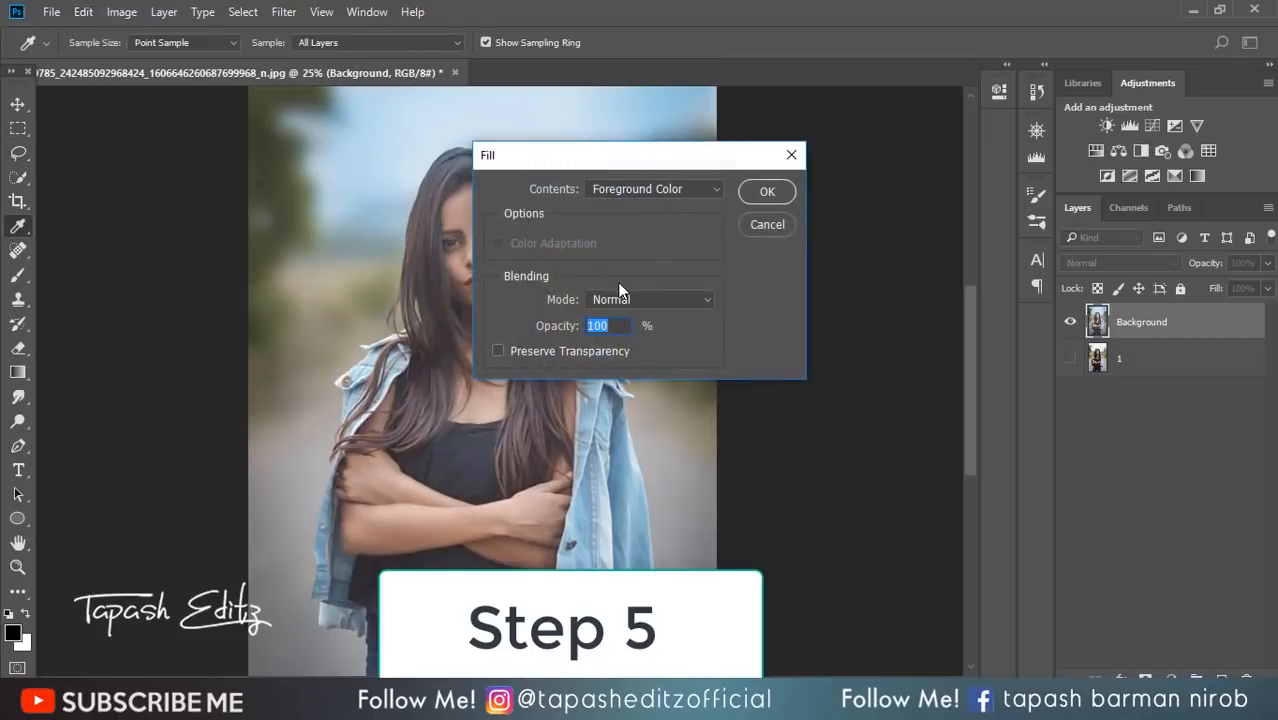
click(652, 189)
click(630, 328)
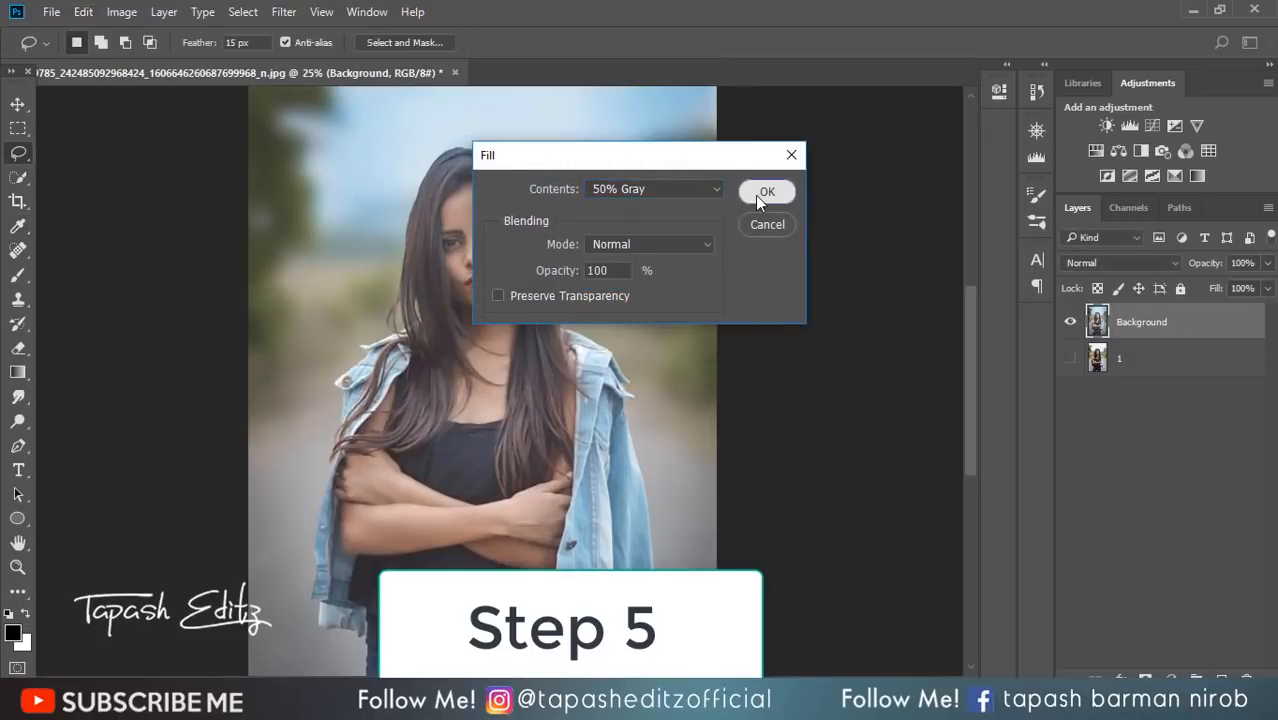
click(762, 193)
click(1100, 263)
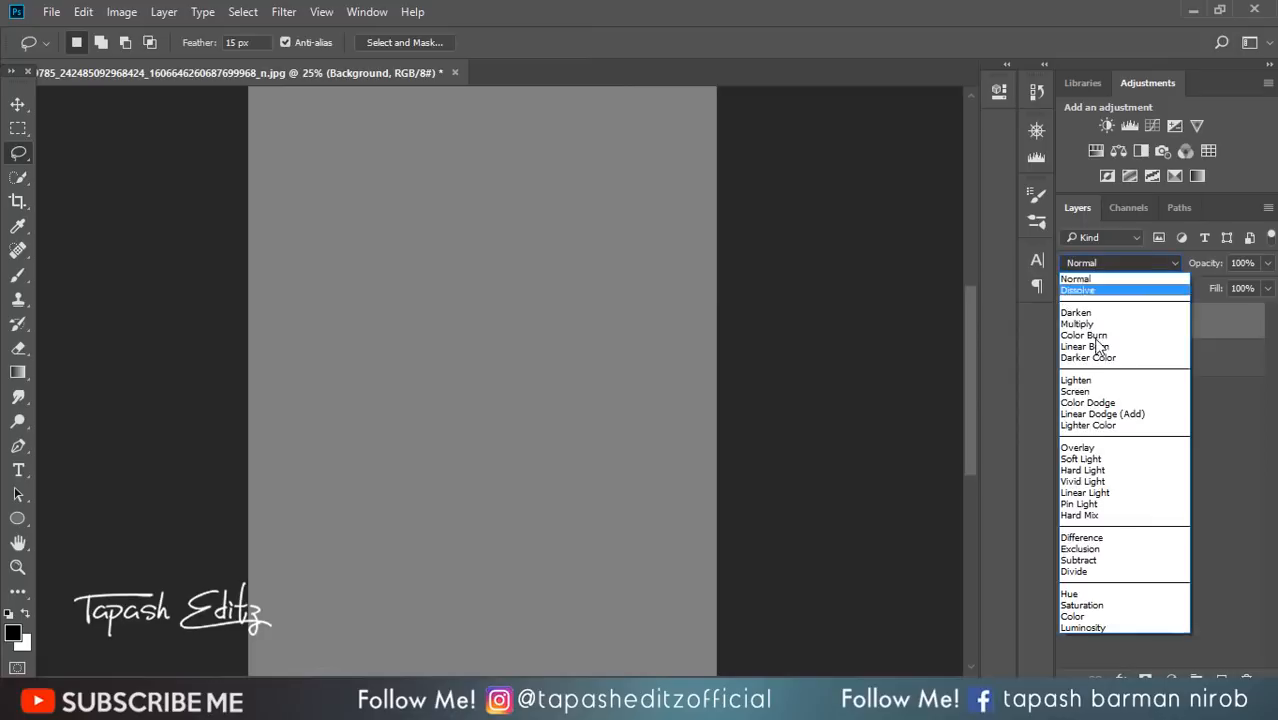
click(1096, 452)
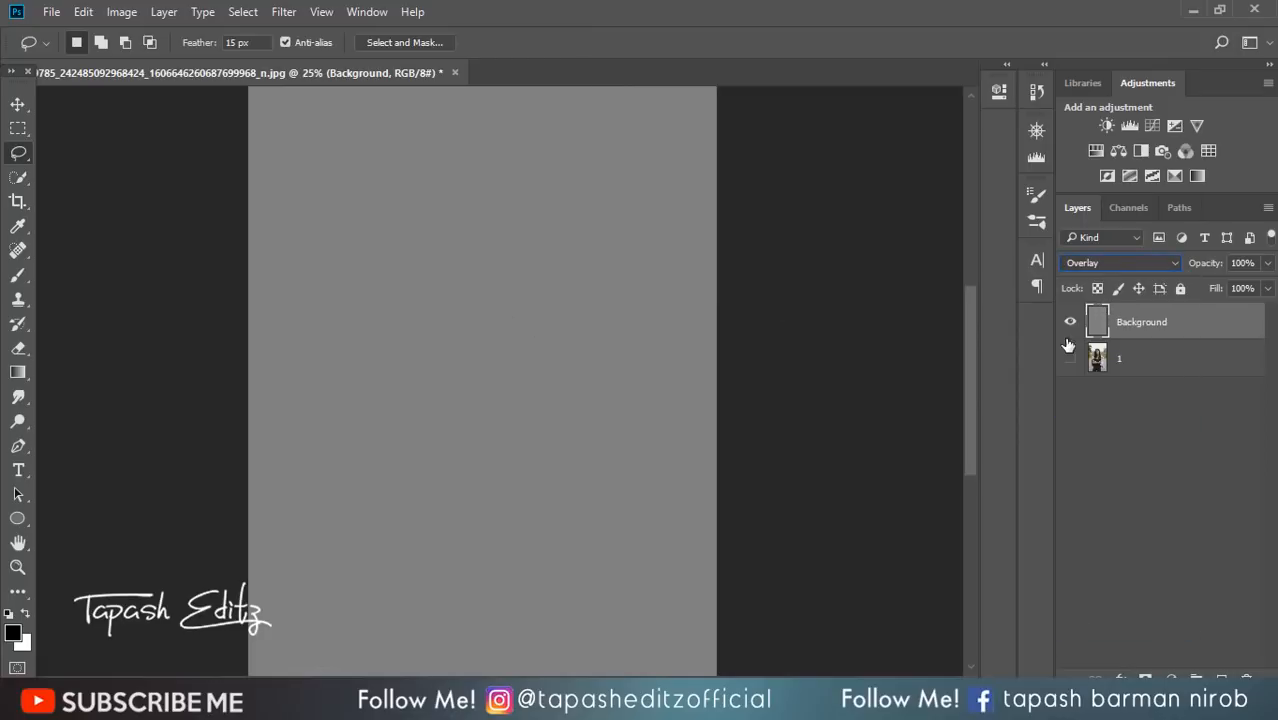
Undo the Overlay blend change and the gray fill on the Background layer
click(83, 11)
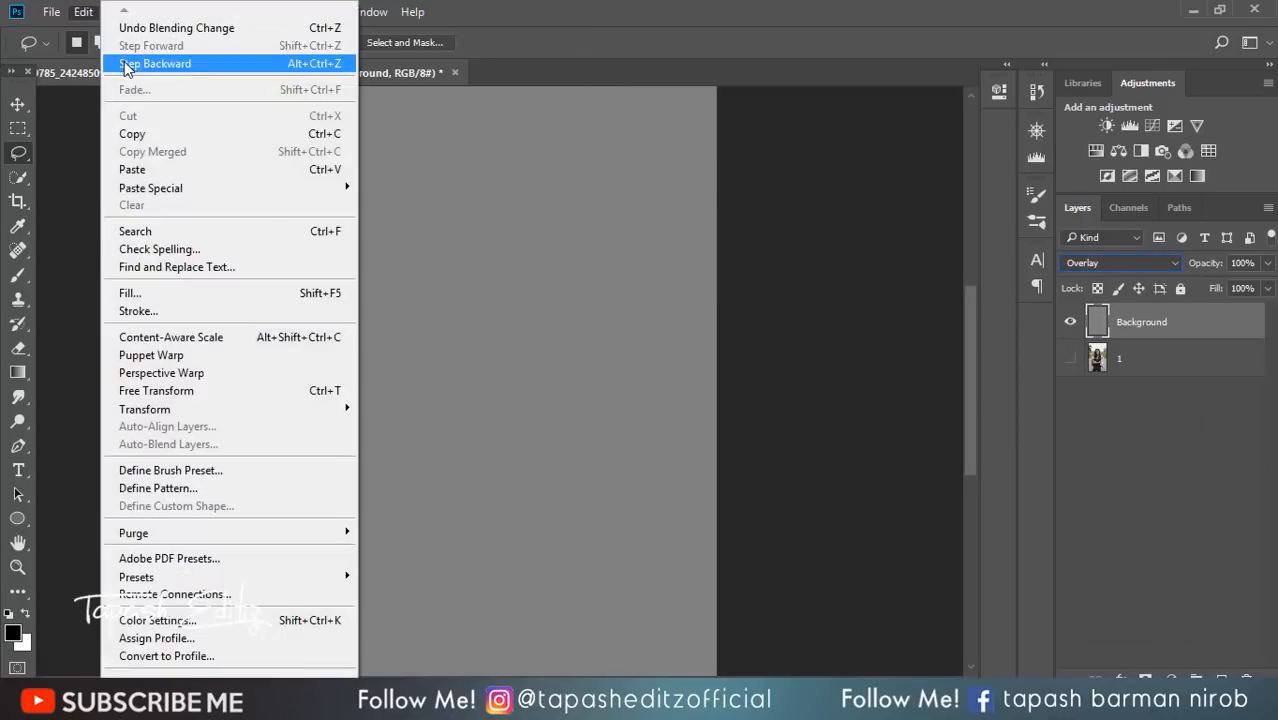
click(122, 59)
click(83, 11)
click(116, 59)
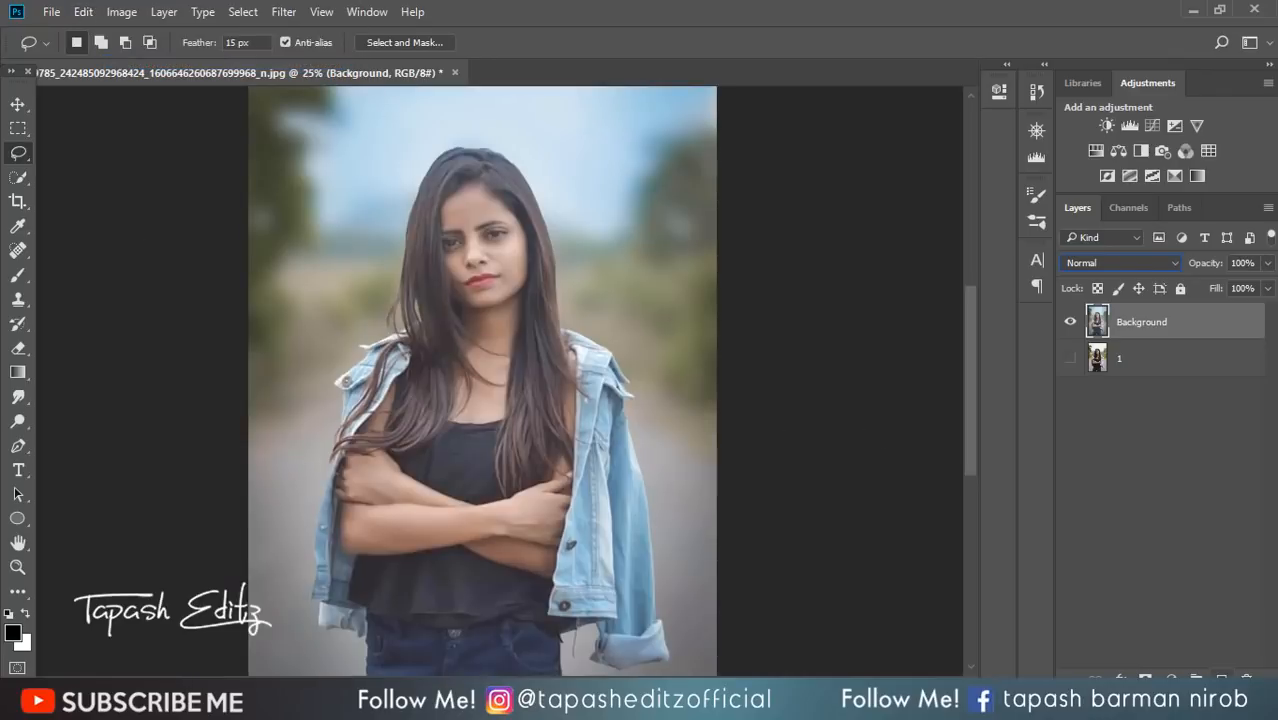
Add a new layer above Background, fill it with 50% Gray, and set its blend mode to Overlay
key(ctrl+shift+alt+n)
click(83, 11)
click(130, 292)
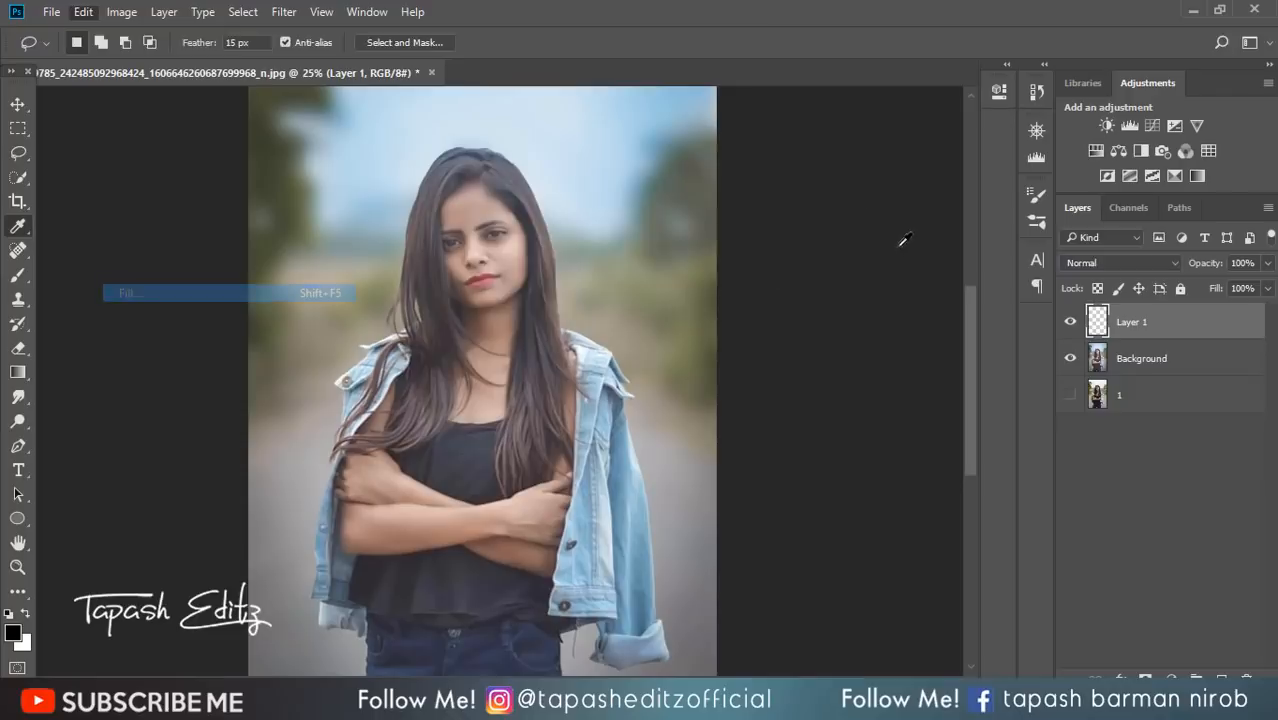
click(790, 192)
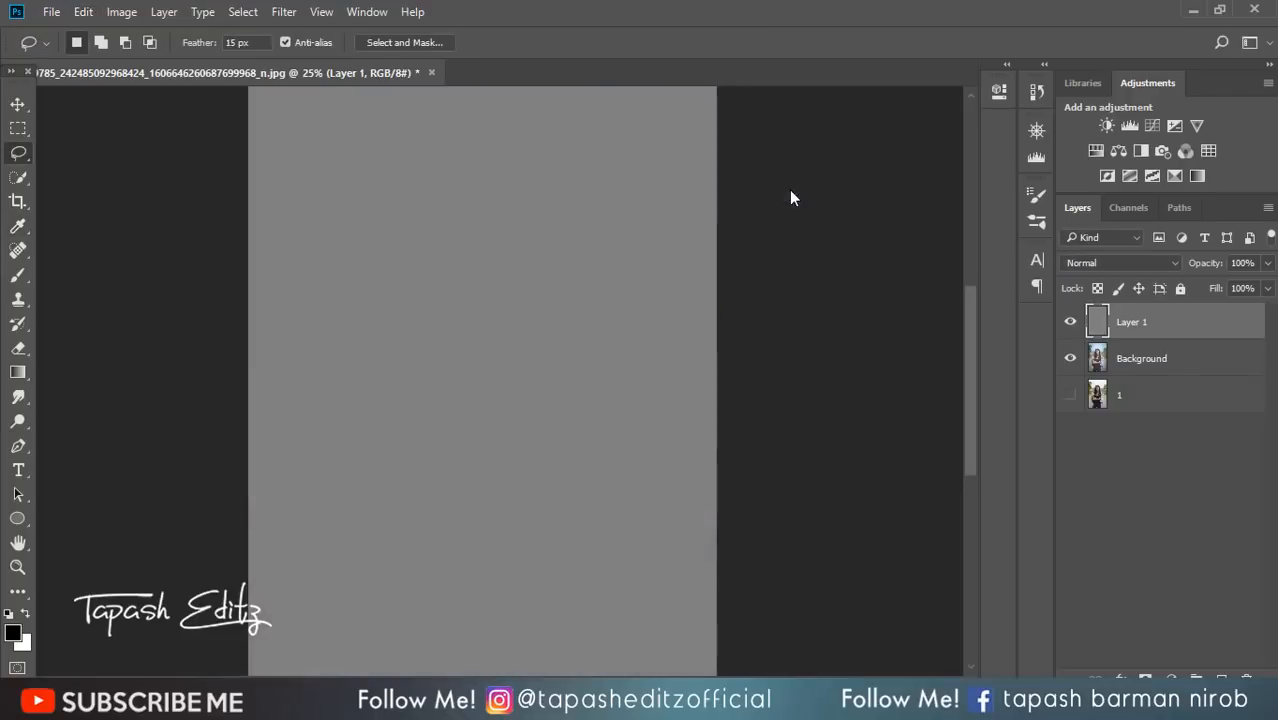
click(1069, 263)
click(1090, 444)
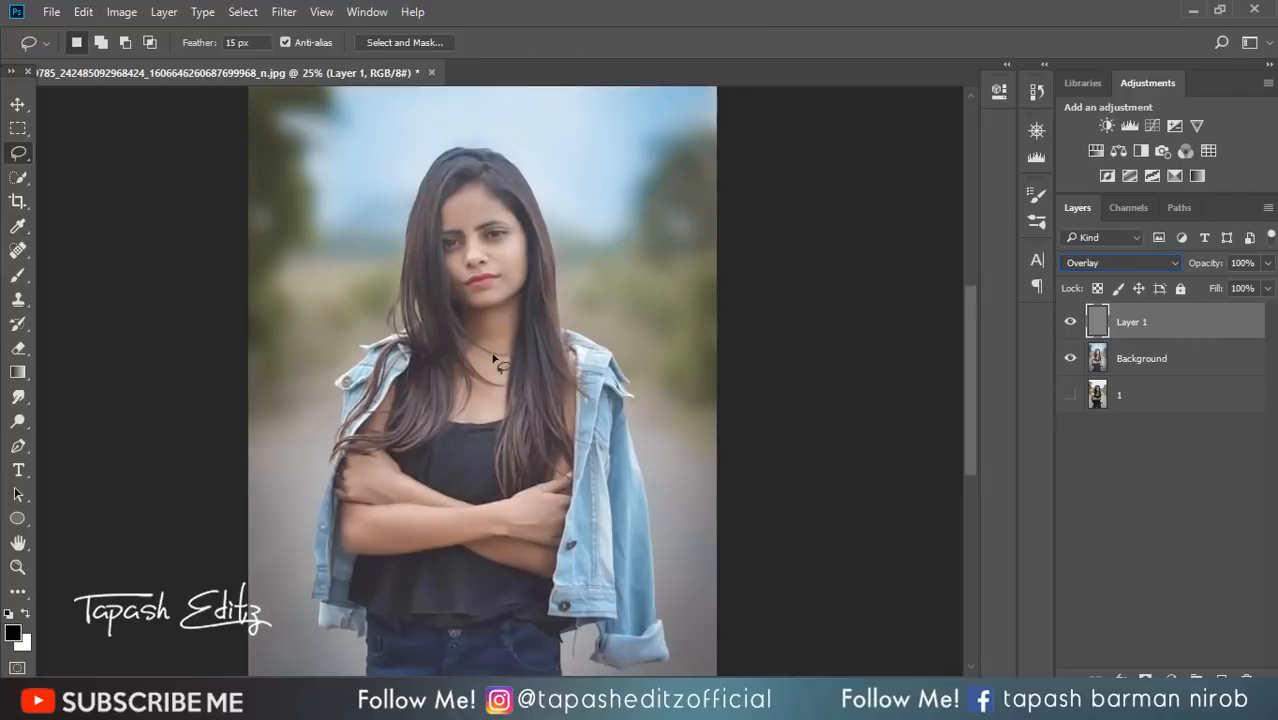
Brighten the face on the gray layer with the Dodge tool at 6% midtone exposure, and compare with the layer hidden
click(18, 396)
click(18, 421)
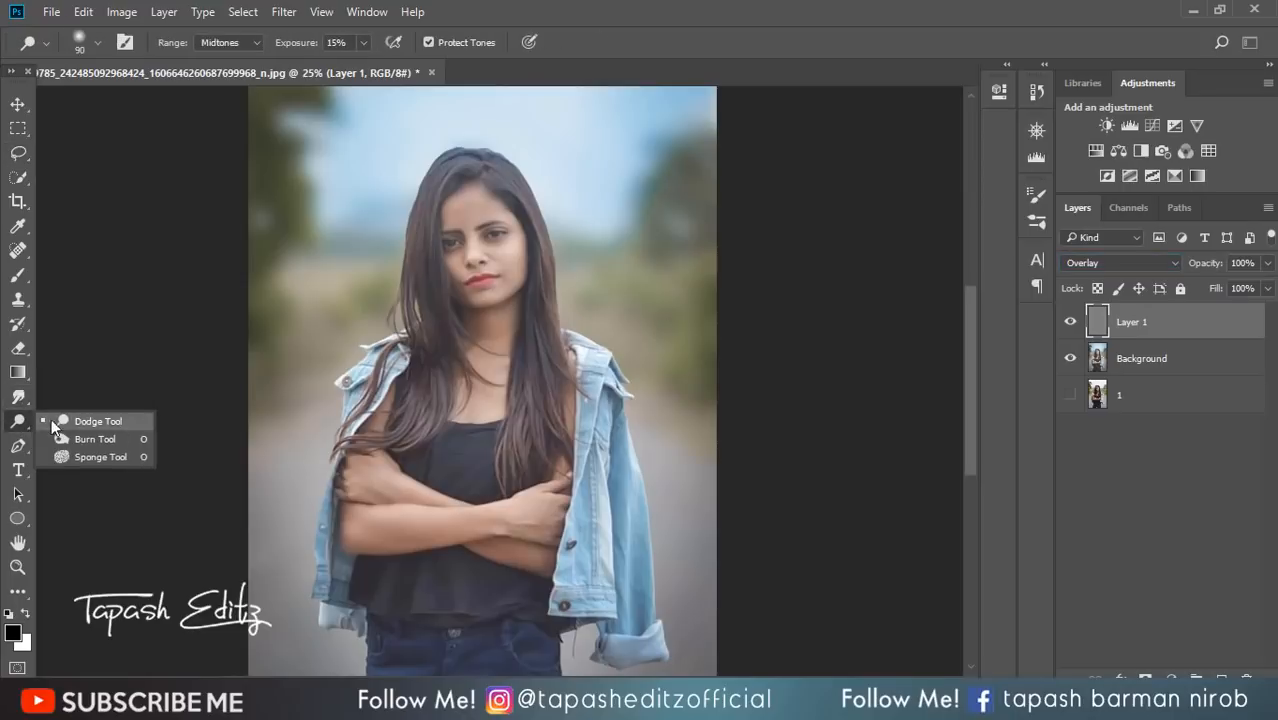
click(63, 421)
click(358, 45)
drag(364, 65, 355, 64)
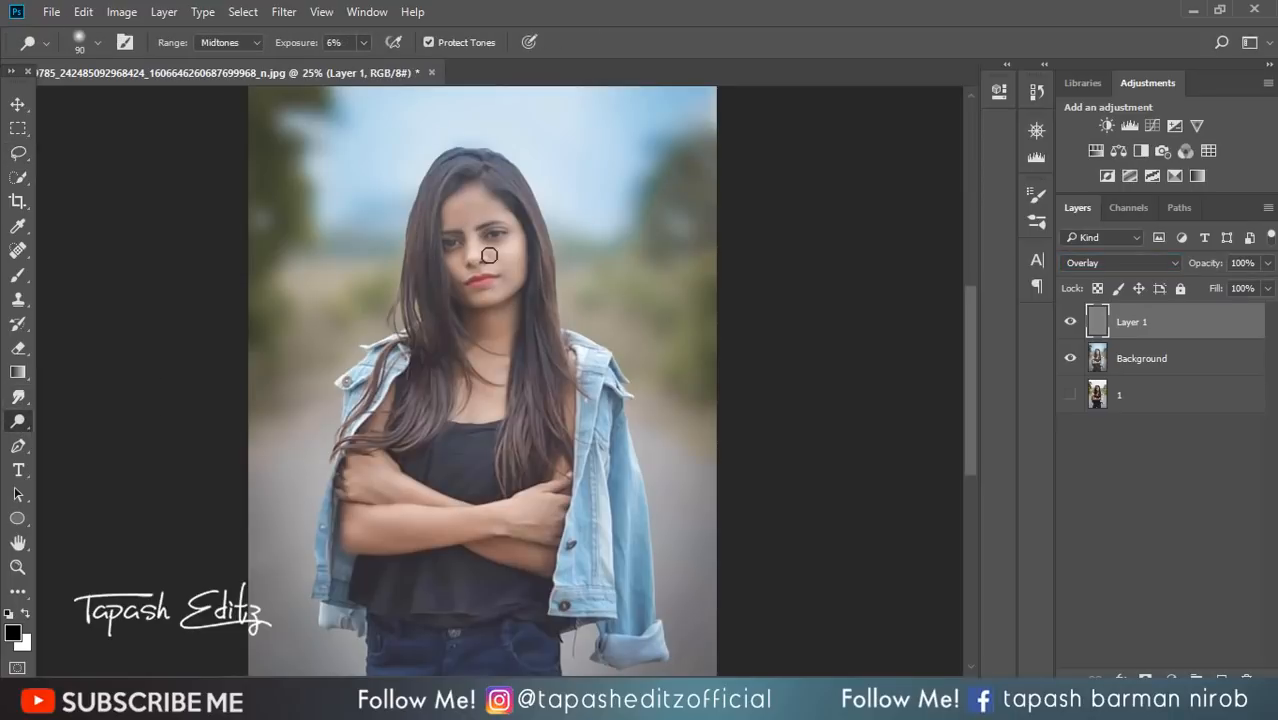
scroll(470, 230, up, 1)
scroll(478, 237, down, 1)
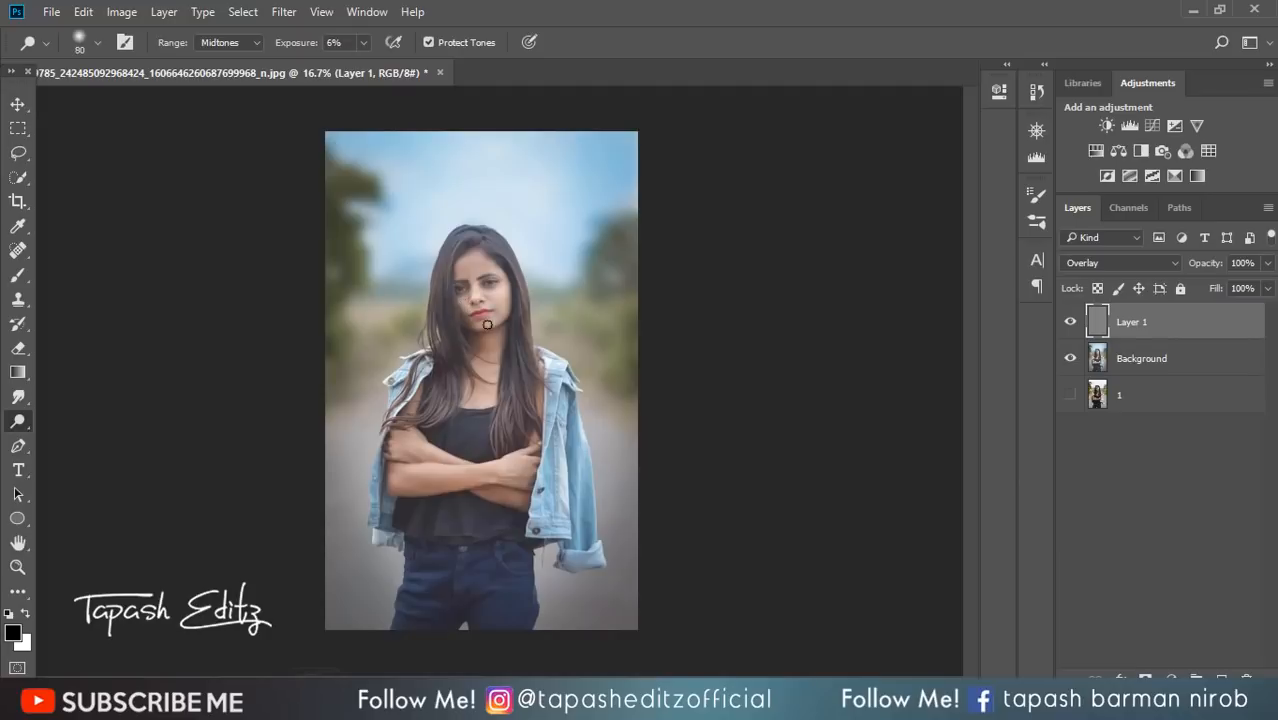
scroll(503, 329, up, 2)
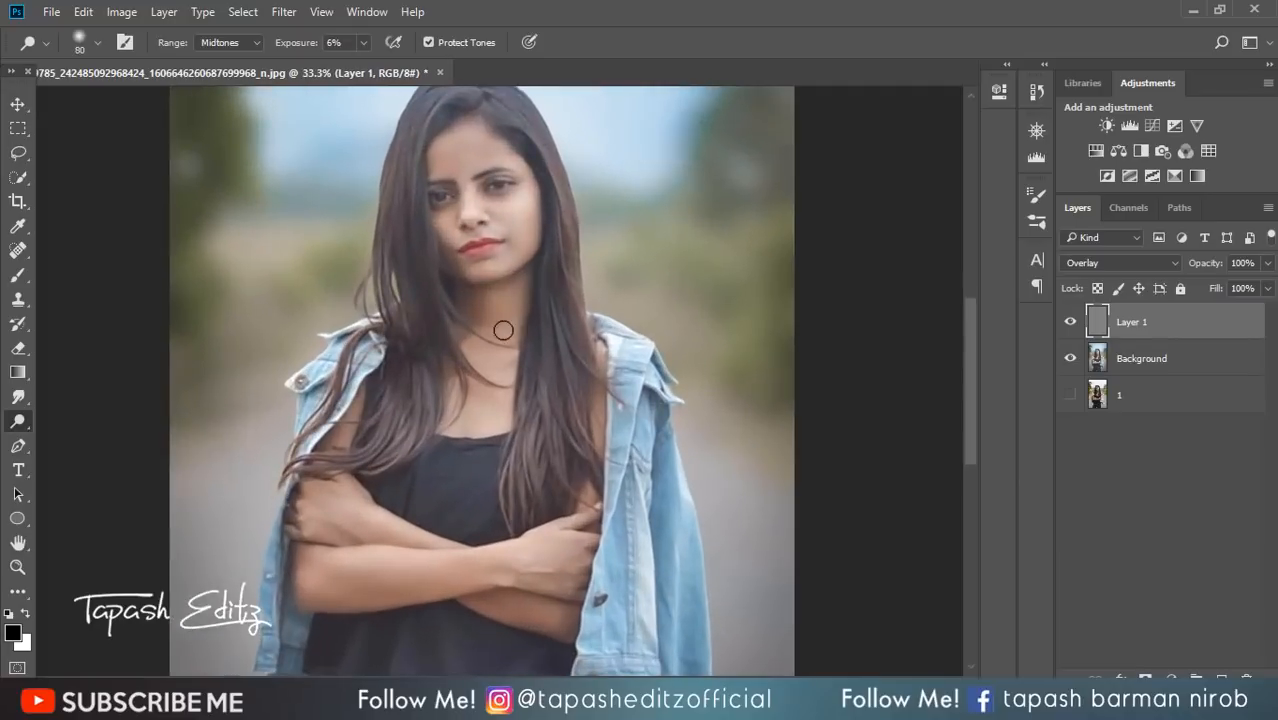
scroll(499, 329, up, 1)
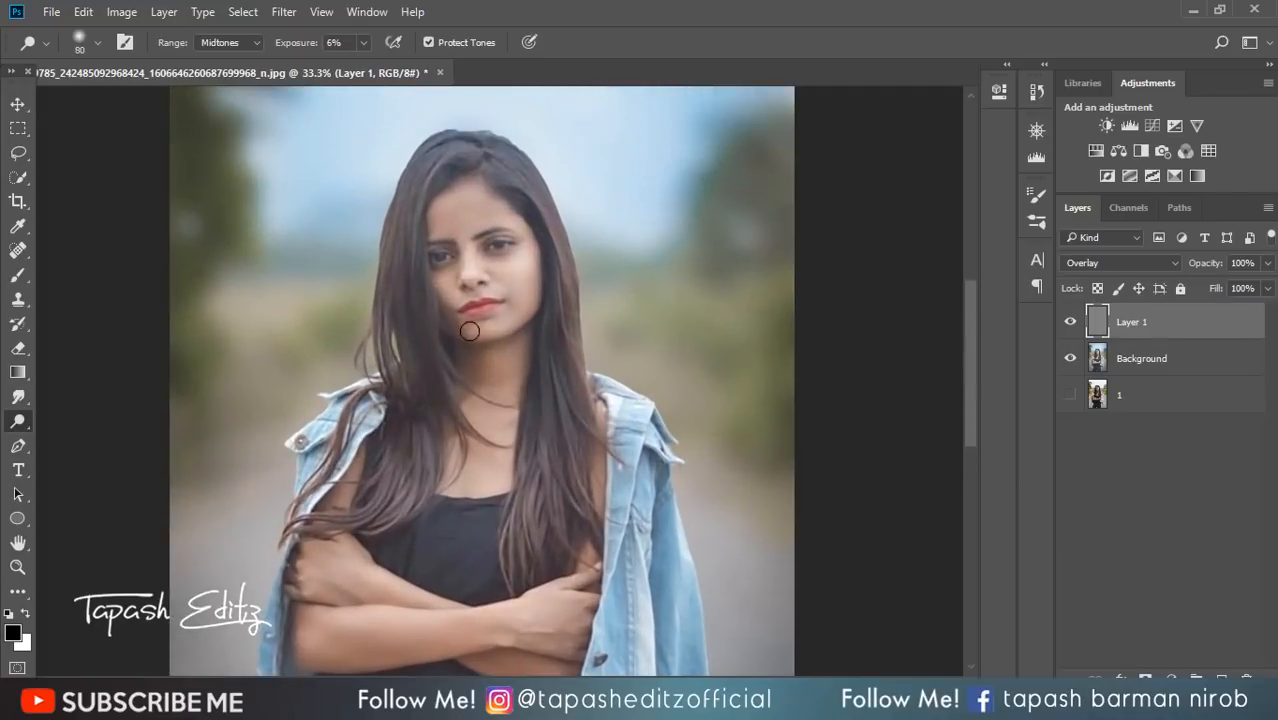
click(1071, 322)
click(1071, 322)
Dodge the crossed forearms and wrist on the gray layer with a size 70 brush at 13% exposure
scroll(491, 334, down, 2)
key(bracketright)
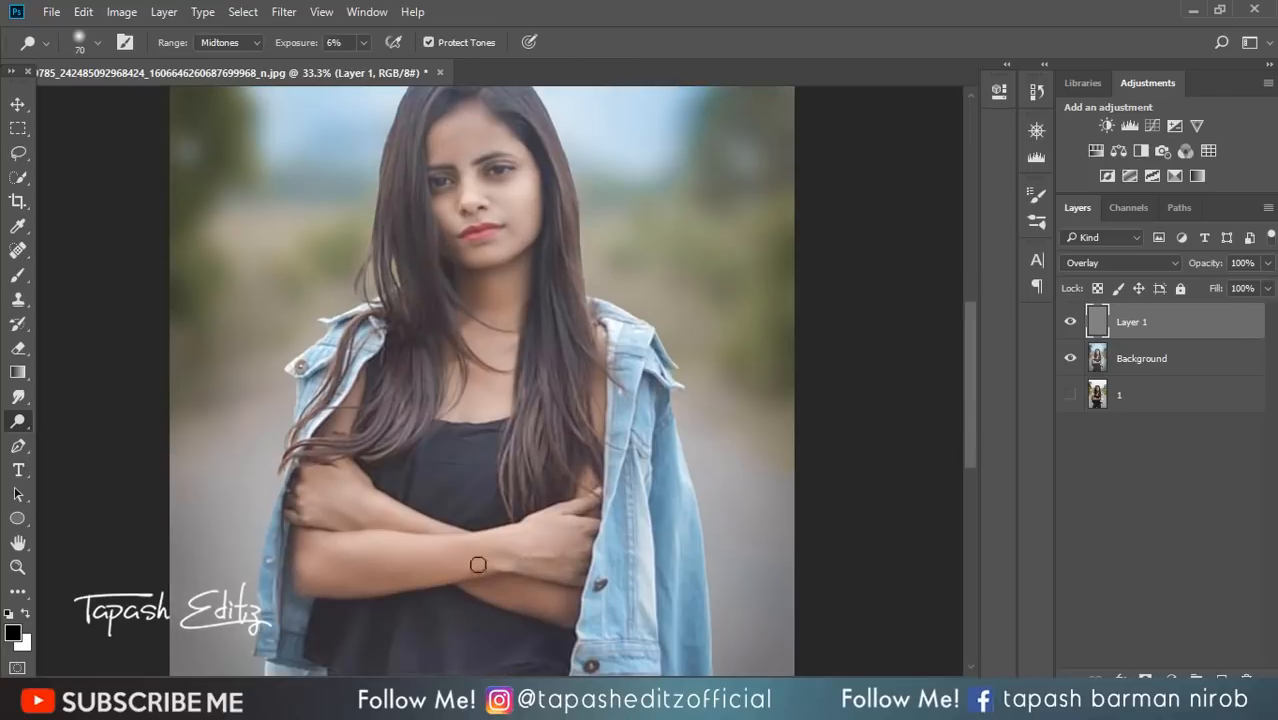
click(364, 43)
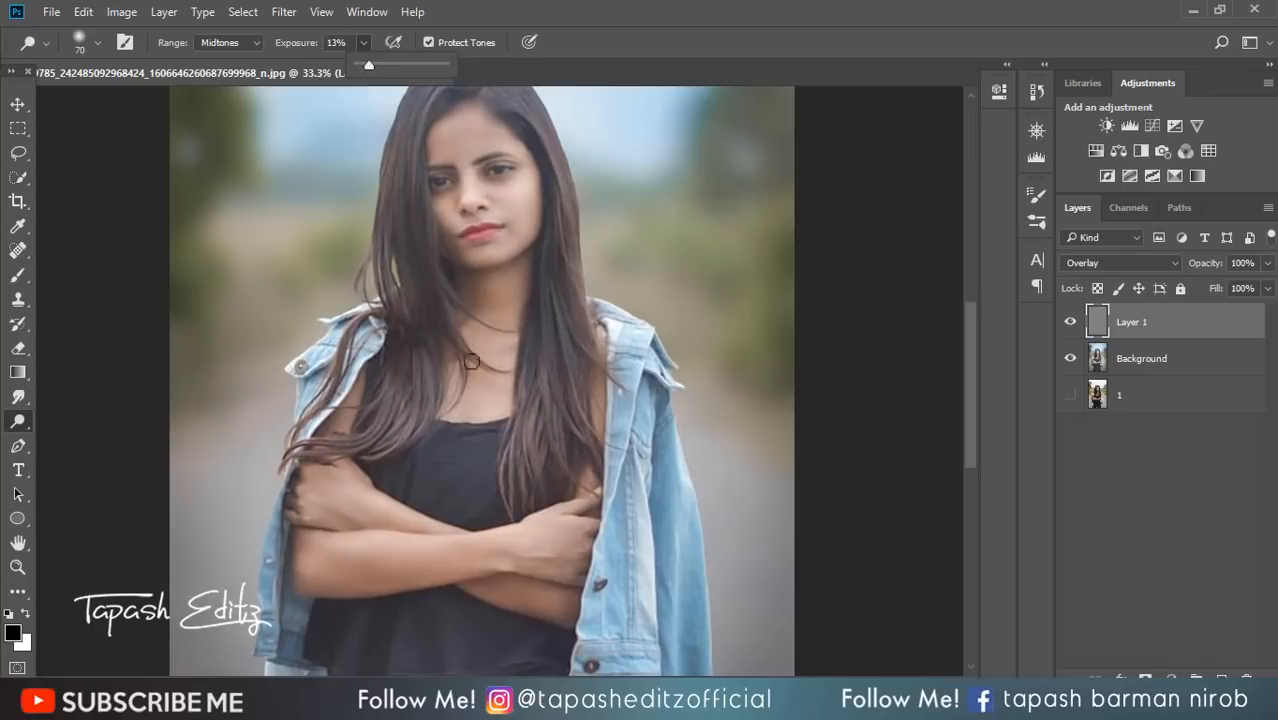
drag(485, 561, 559, 572)
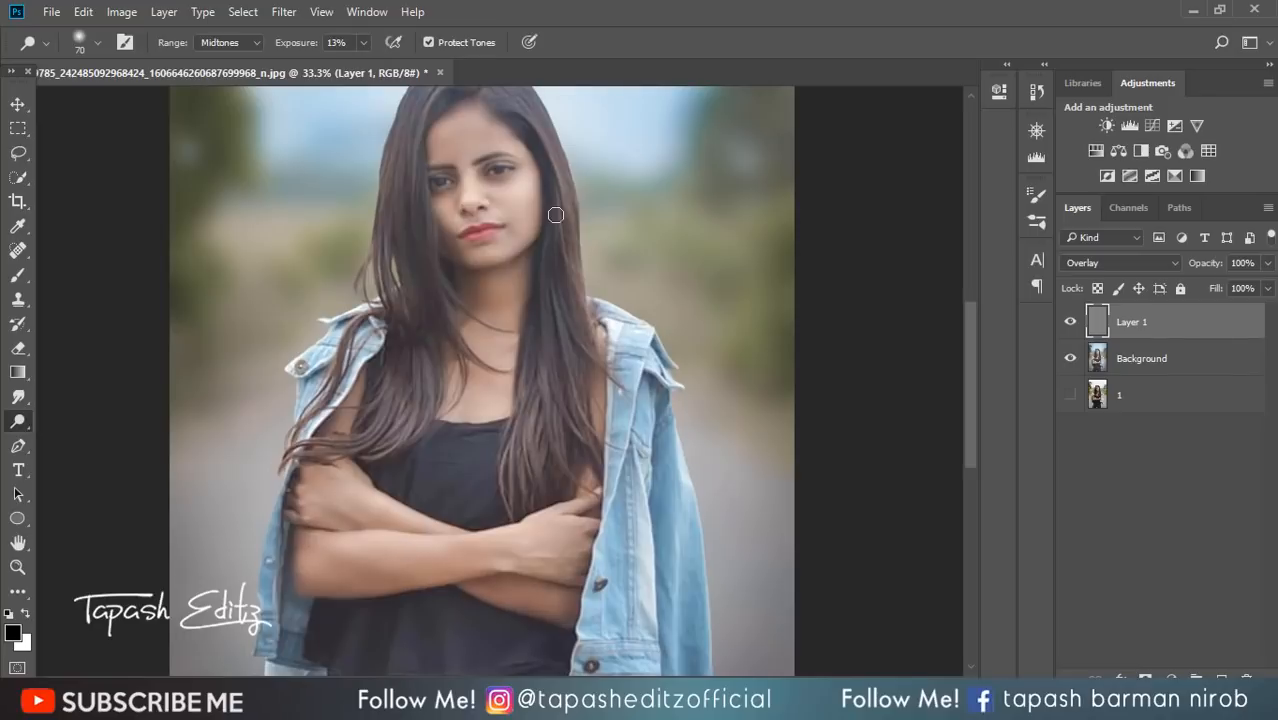
View the whole portrait and merge the gray dodge layer down into Background
scroll(674, 177, up, 2)
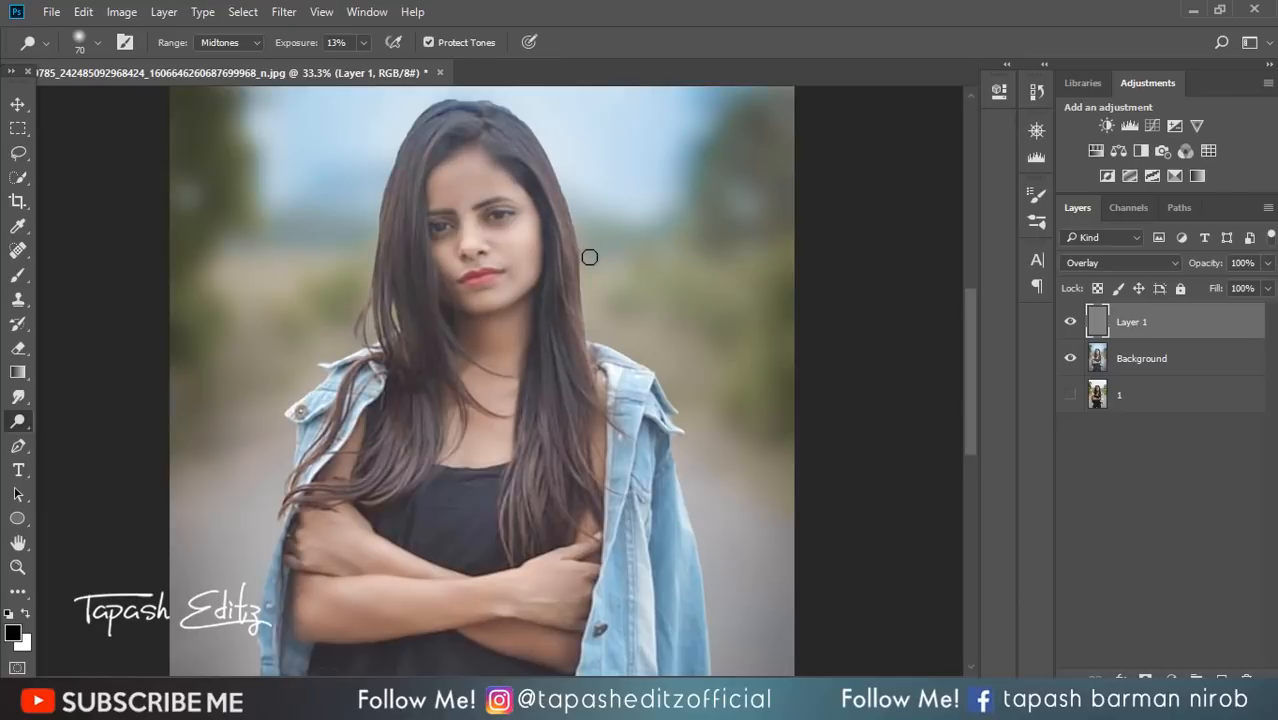
key(ctrl+minus)
key(ctrl+minus)
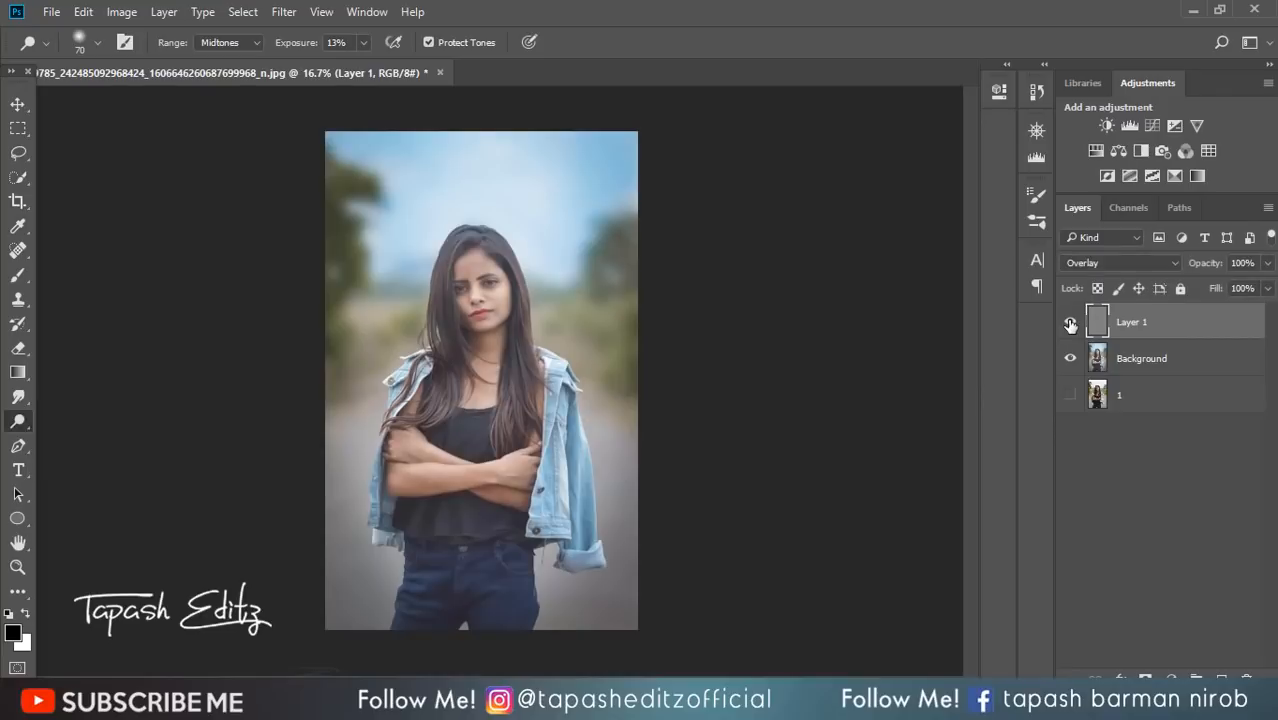
right_click(1157, 327)
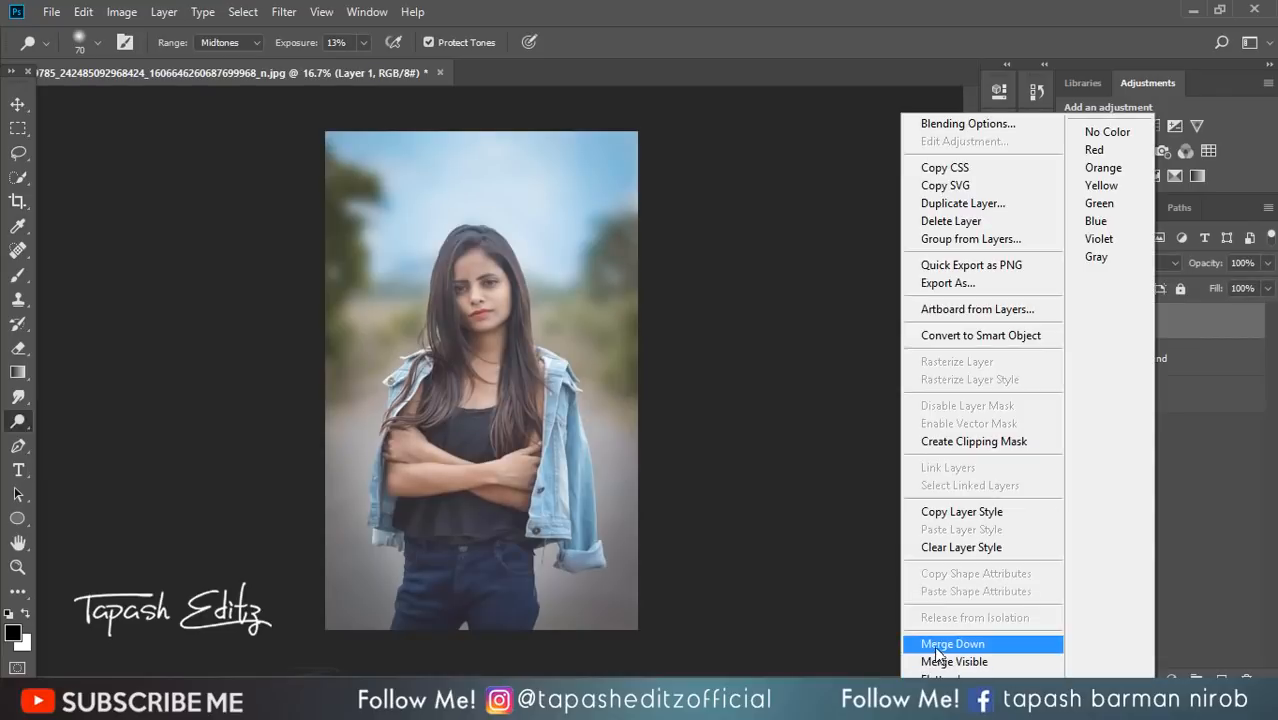
click(945, 643)
Add a Selective Color adjustment and set Blacks to Cyan +2, Magenta +8, Yellow -7 and Black +1
click(1174, 176)
click(806, 167)
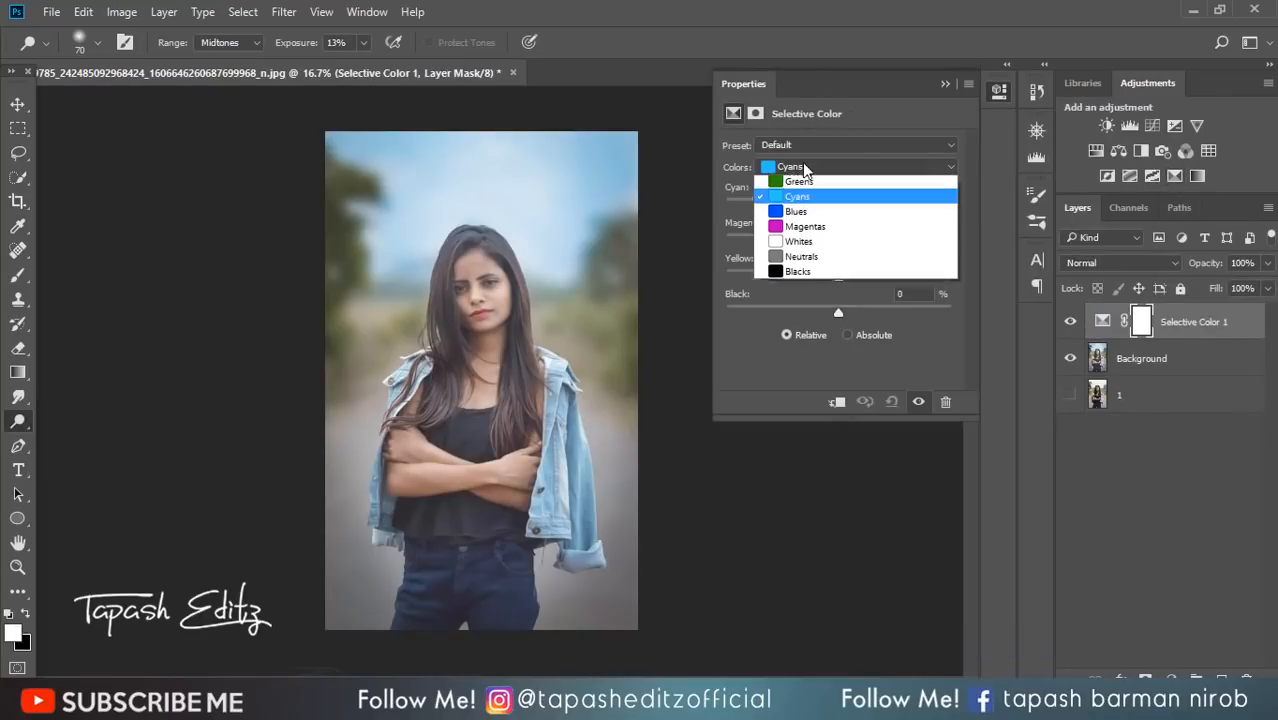
click(806, 184)
click(835, 167)
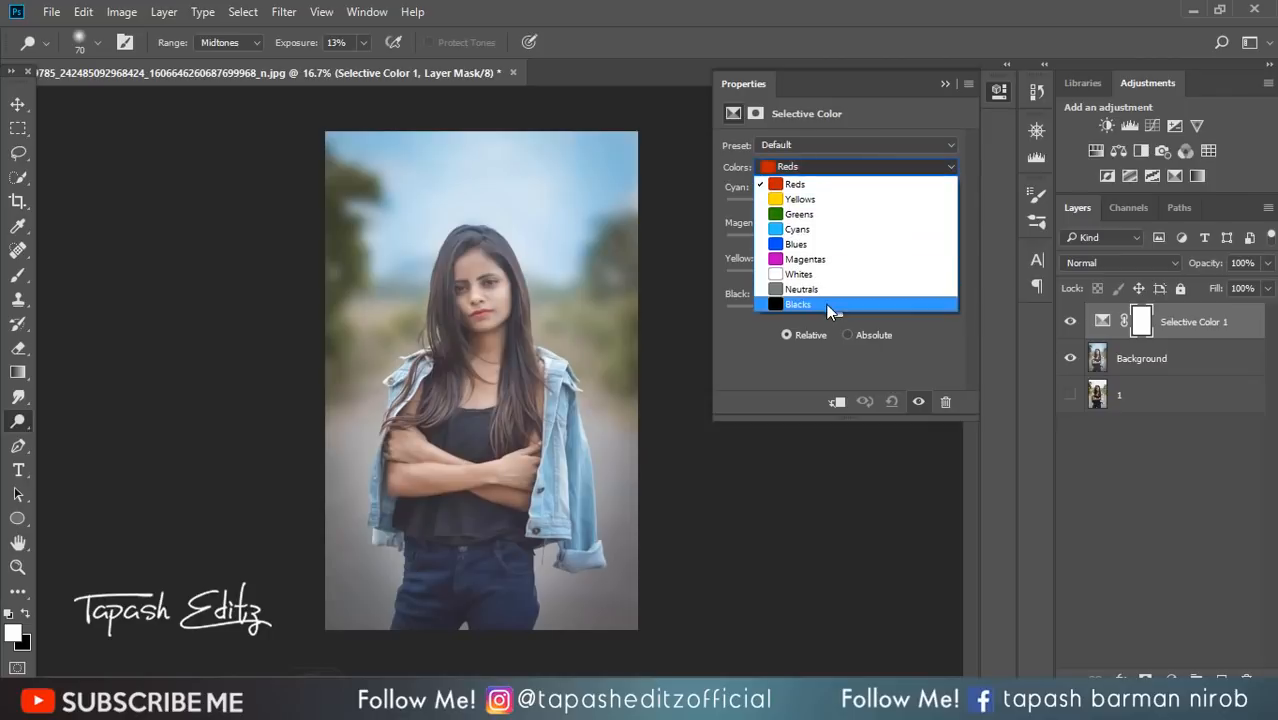
click(830, 282)
drag(838, 312, 836, 315)
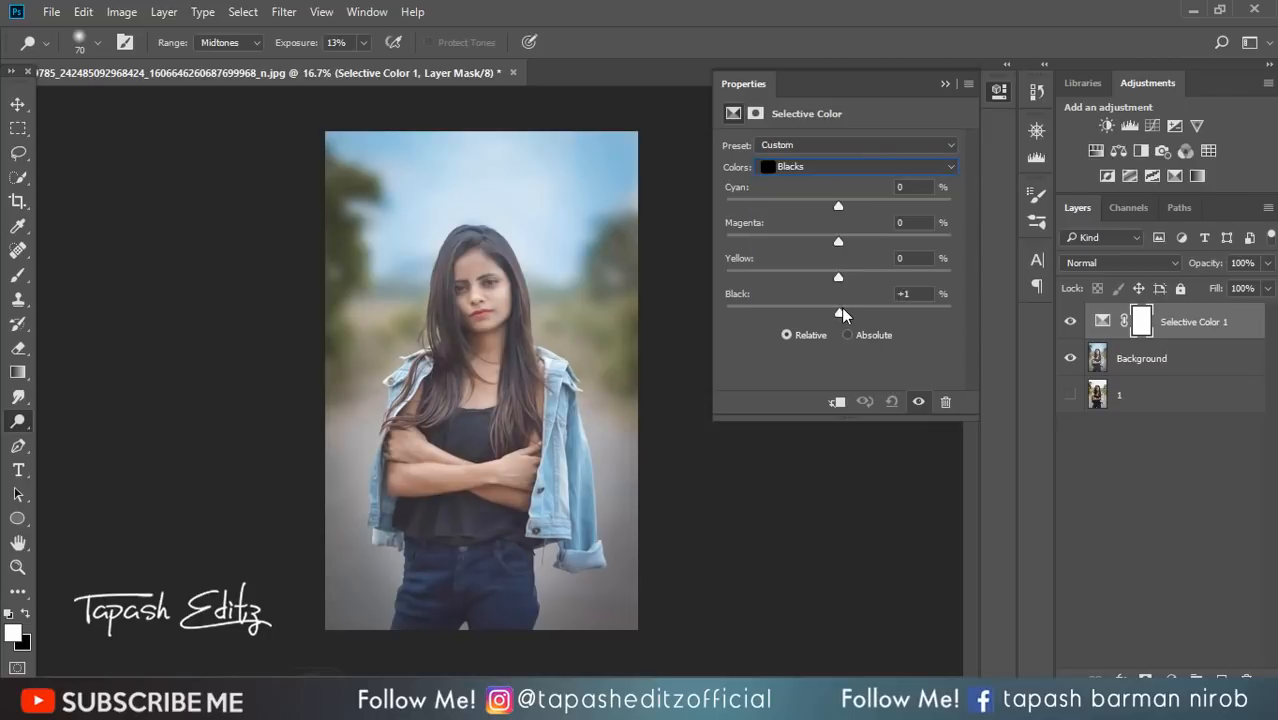
drag(838, 206, 840, 208)
drag(846, 275, 849, 246)
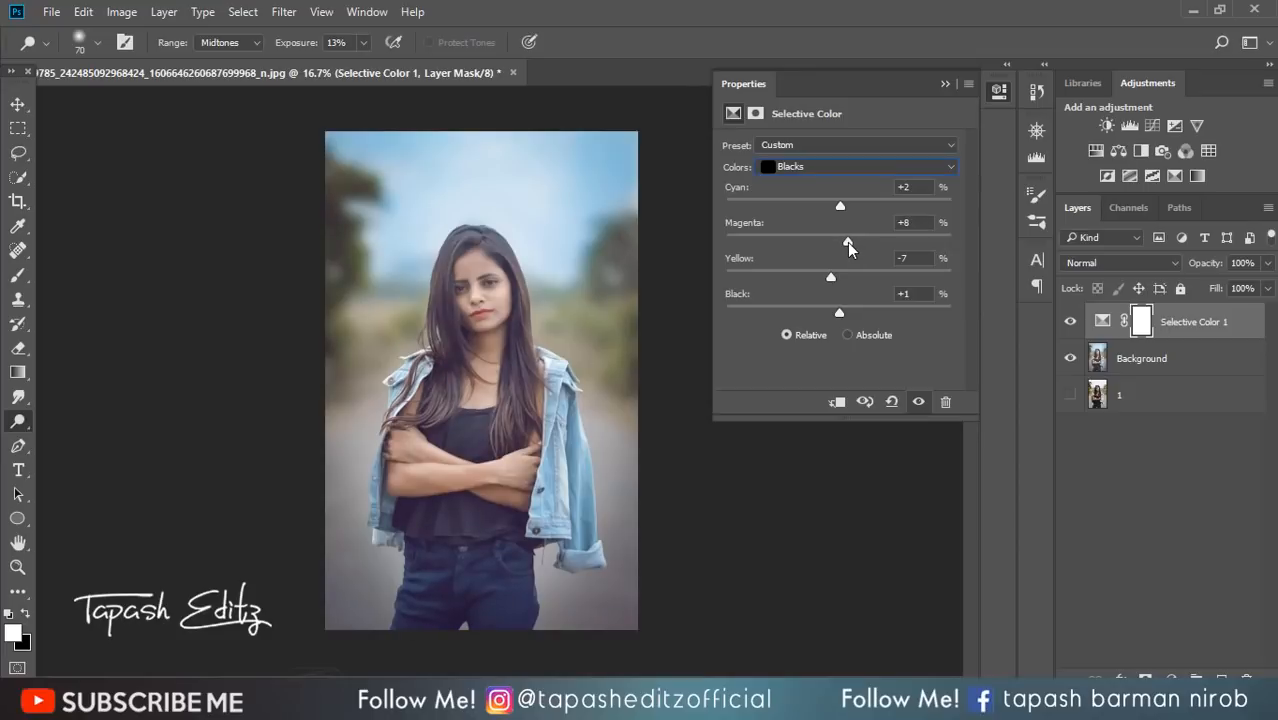
Switch the Selective Color adjustment to the Neutrals range
click(847, 168)
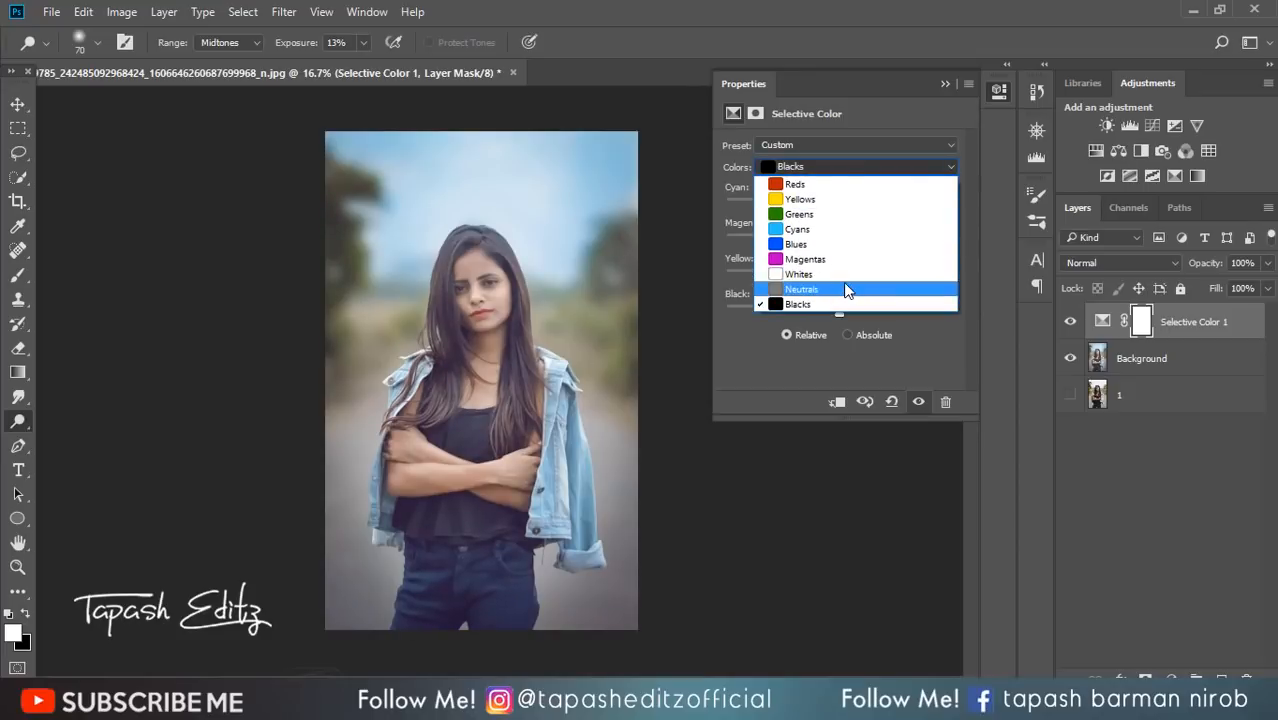
click(850, 280)
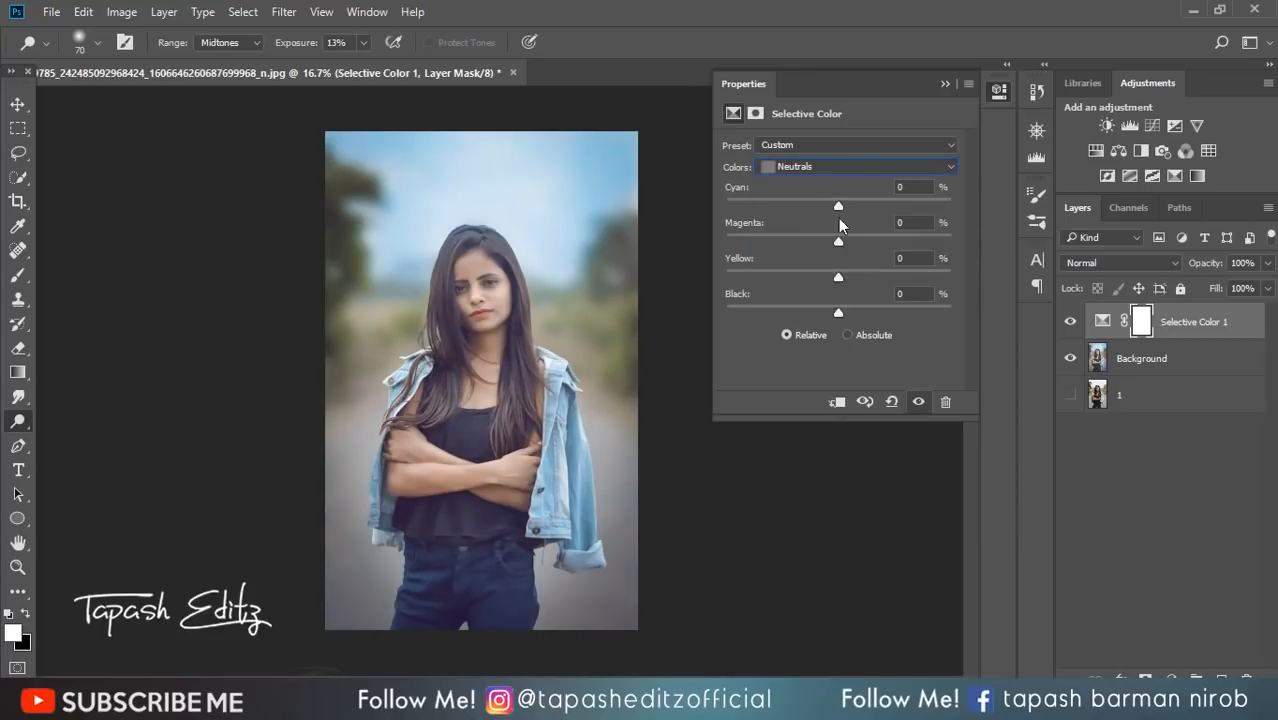